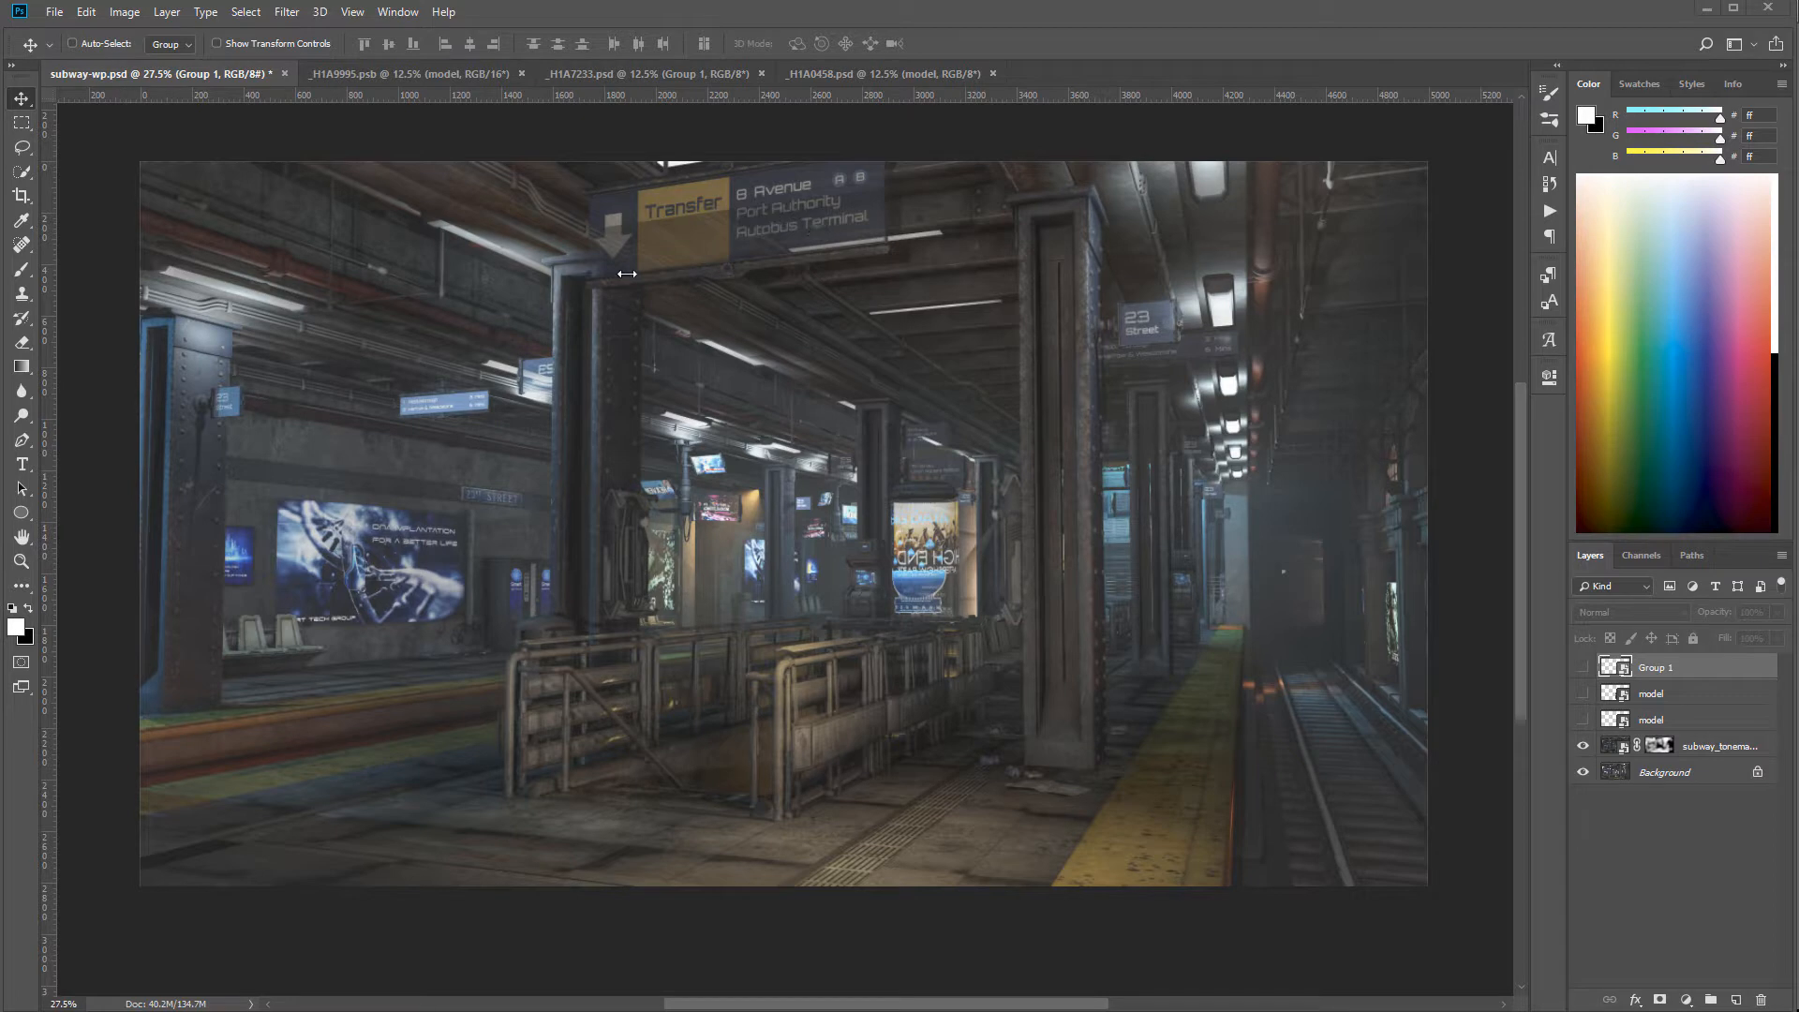
- Review the cut-out models in the _H1A9995.psb, _H1A7233.psd and _H1A0458.psd documents, and return to subway-wp.psd
click(454, 72)
scroll(844, 406, down, 5)
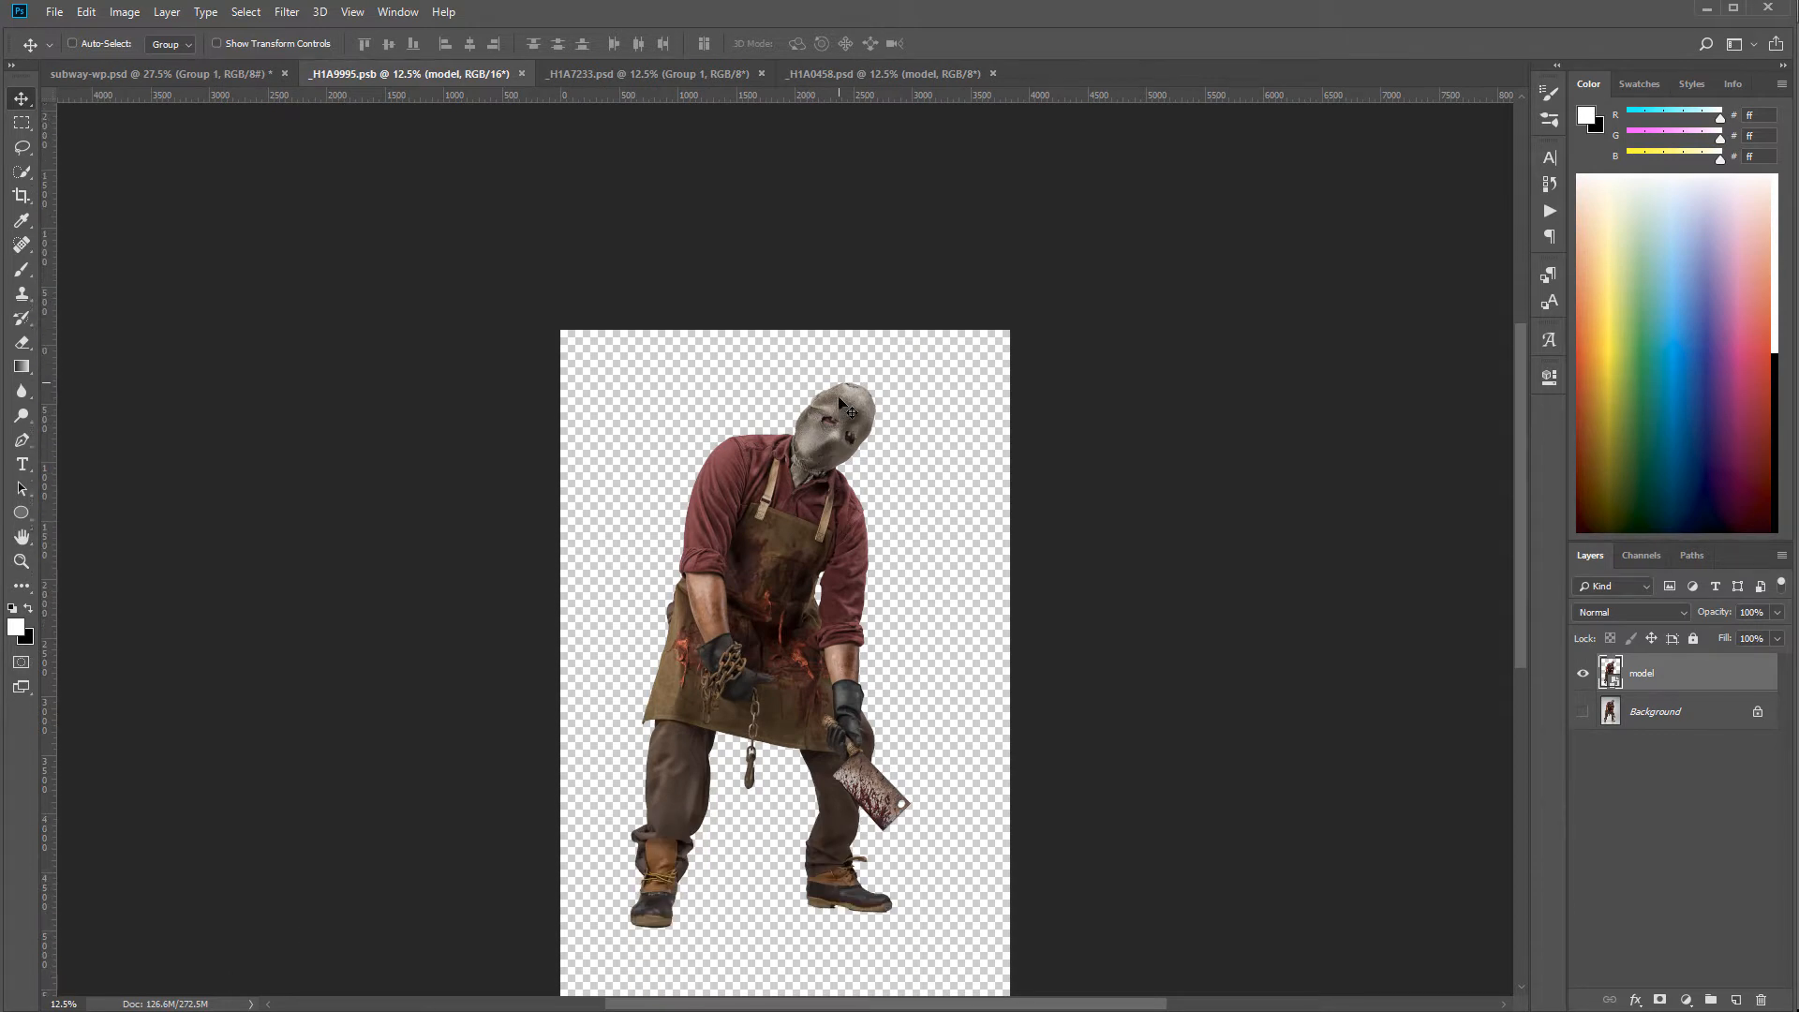
click(647, 72)
scroll(859, 438, down, 1)
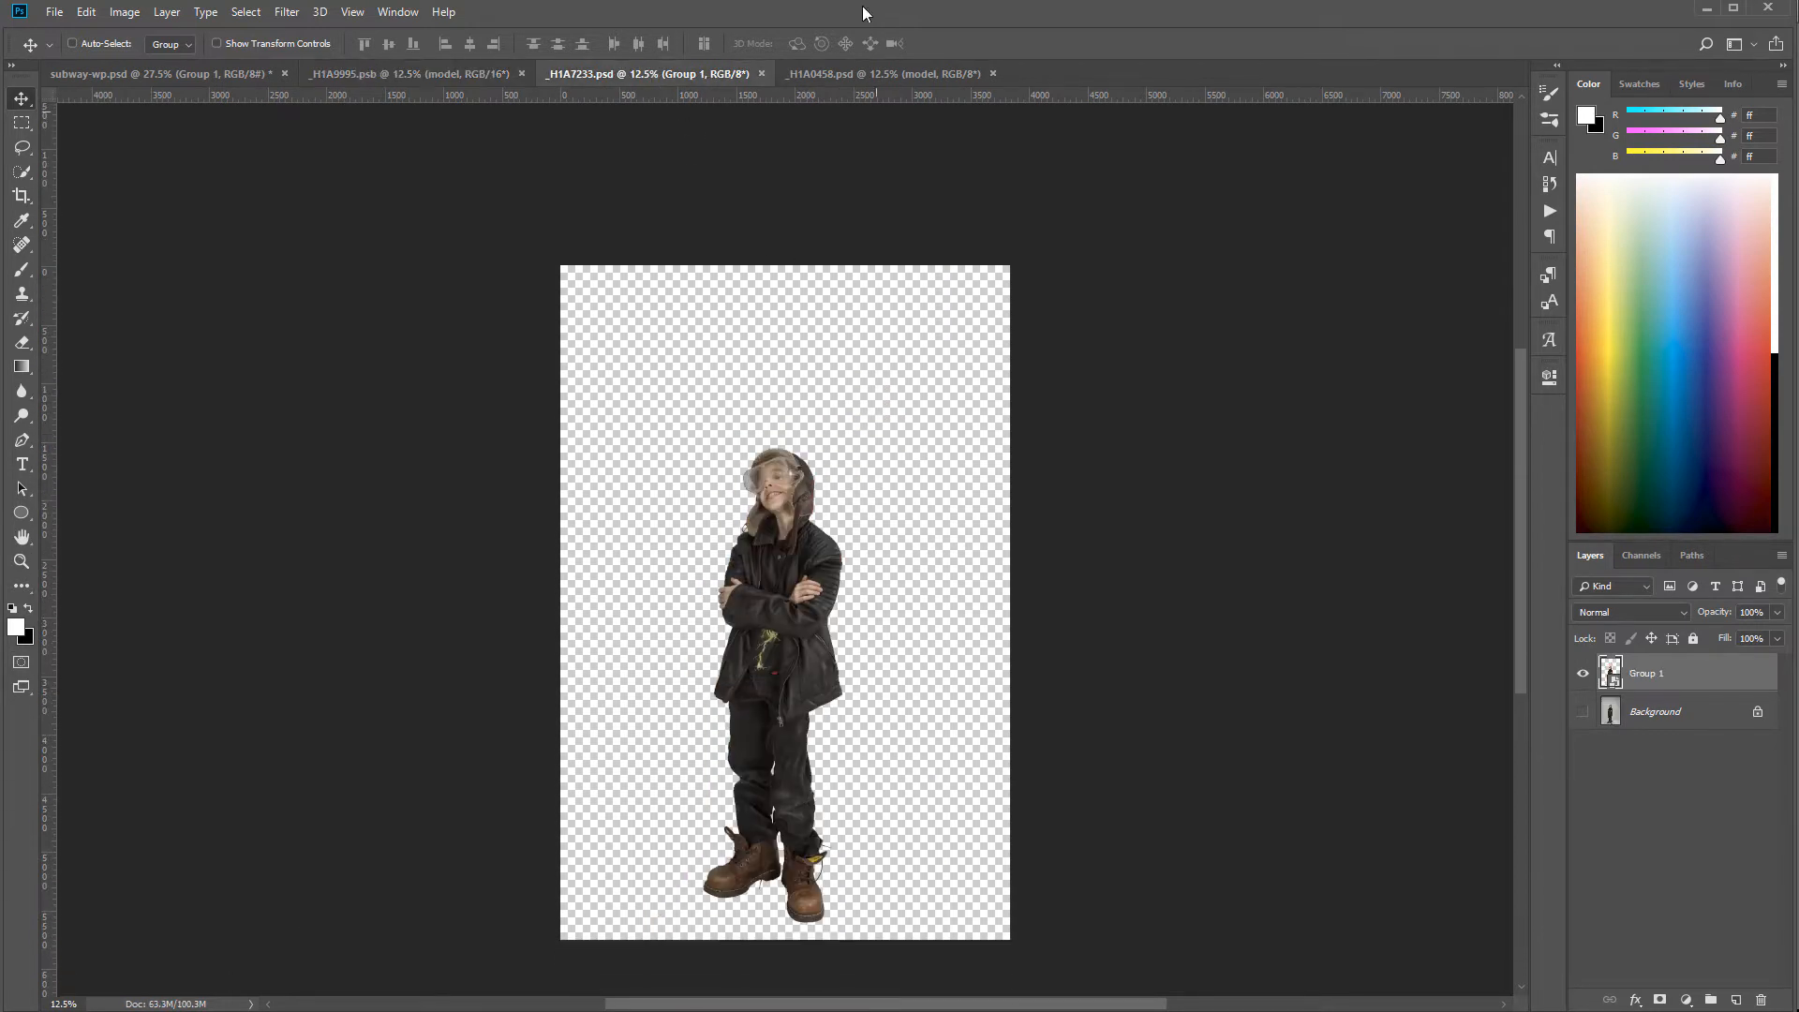
click(848, 72)
click(235, 72)
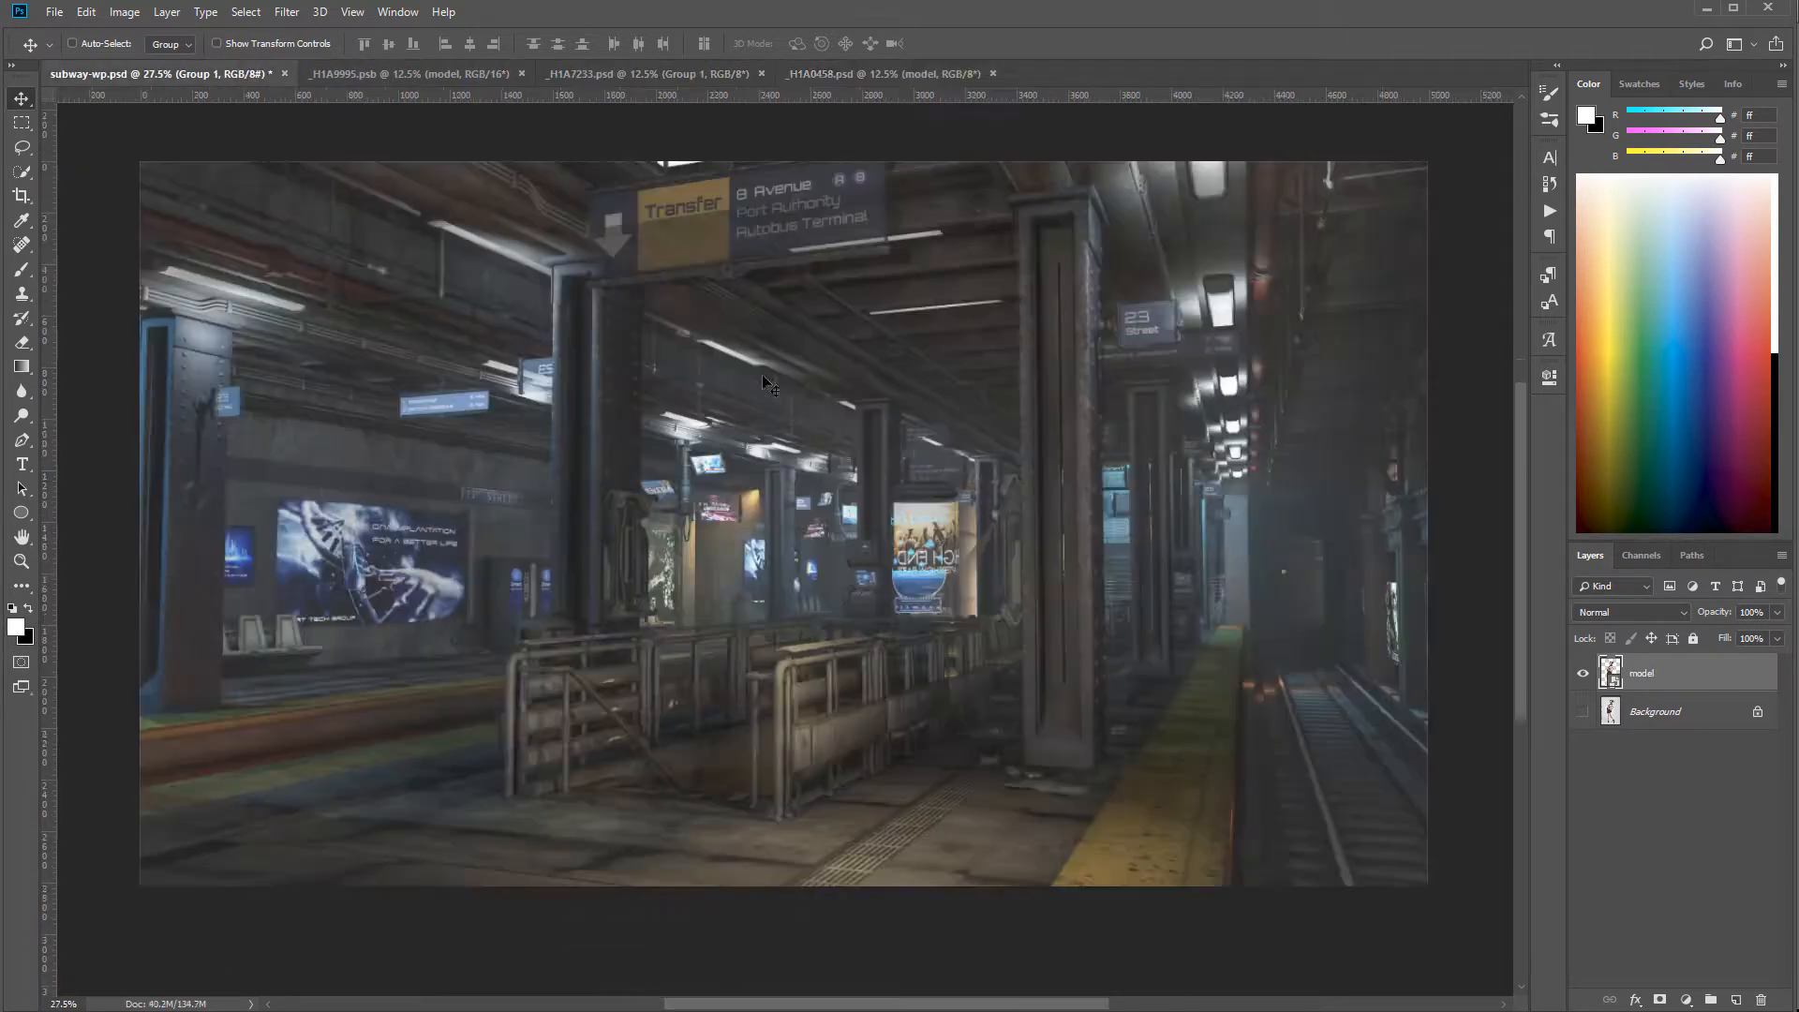
- Show and hide the two model layers and the Group 1 layer one at a time to preview each figure in the subway
click(1584, 721)
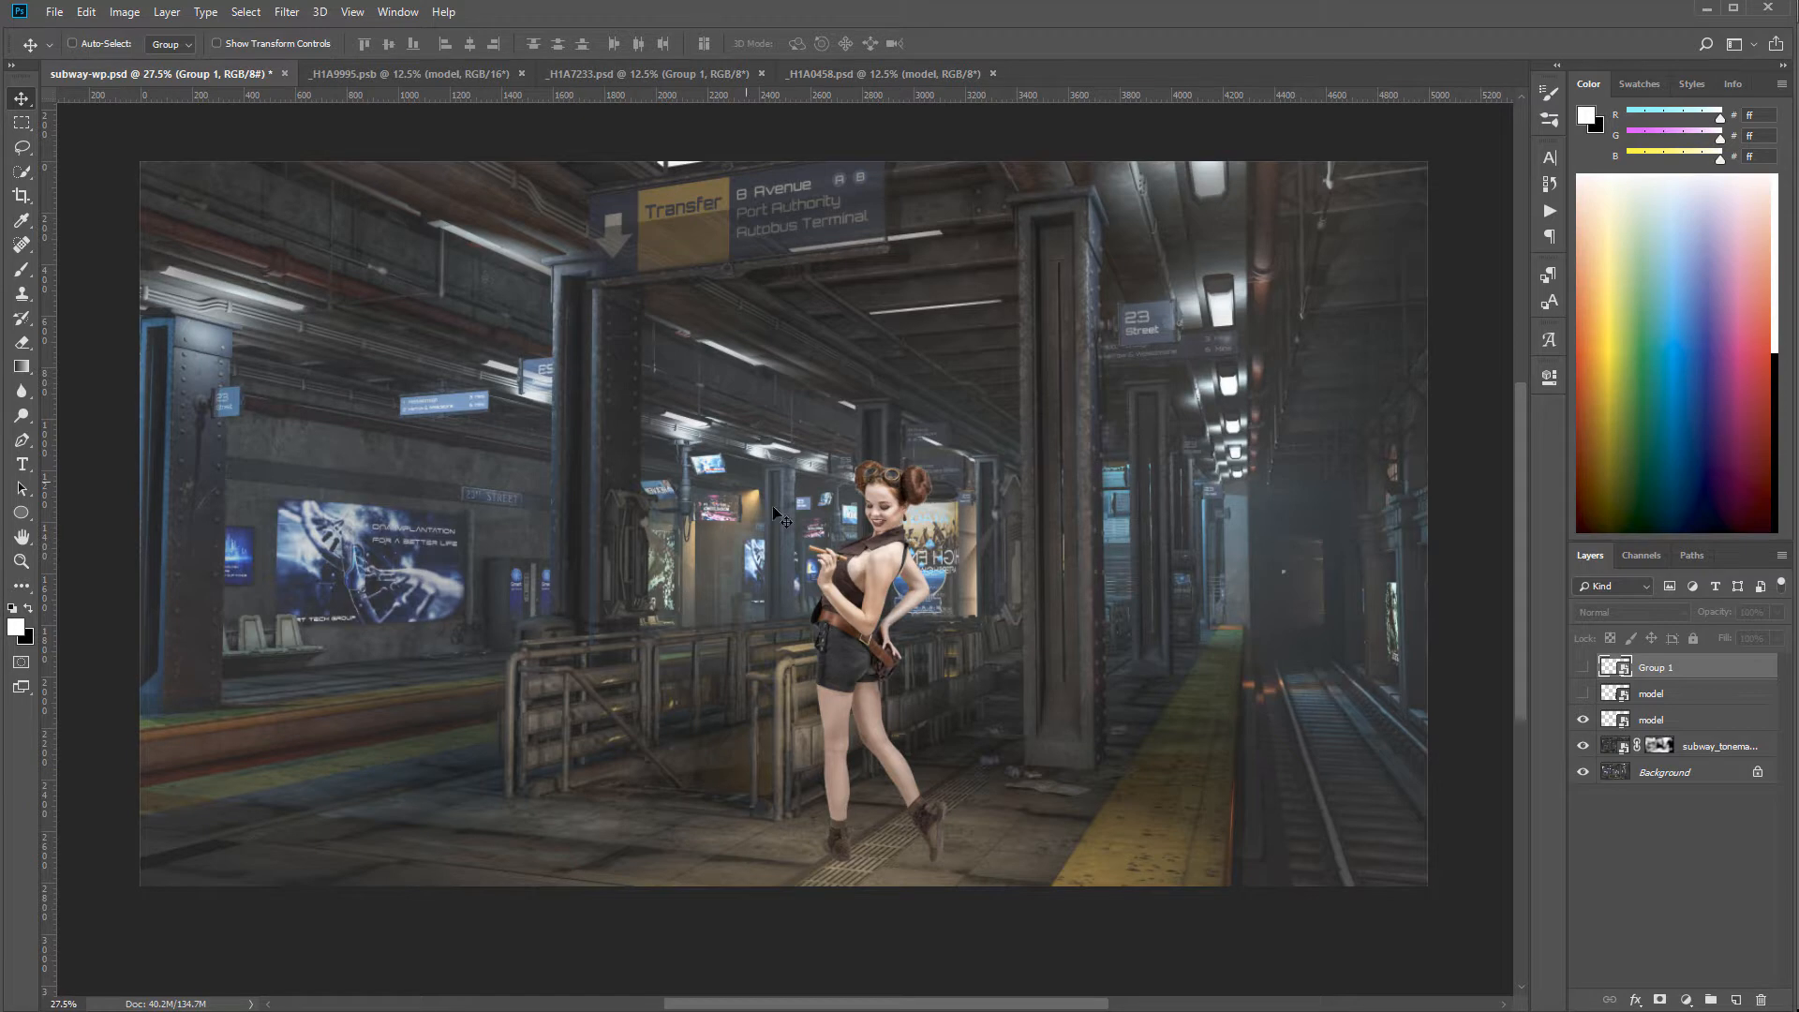
click(1601, 723)
click(1584, 693)
click(1584, 720)
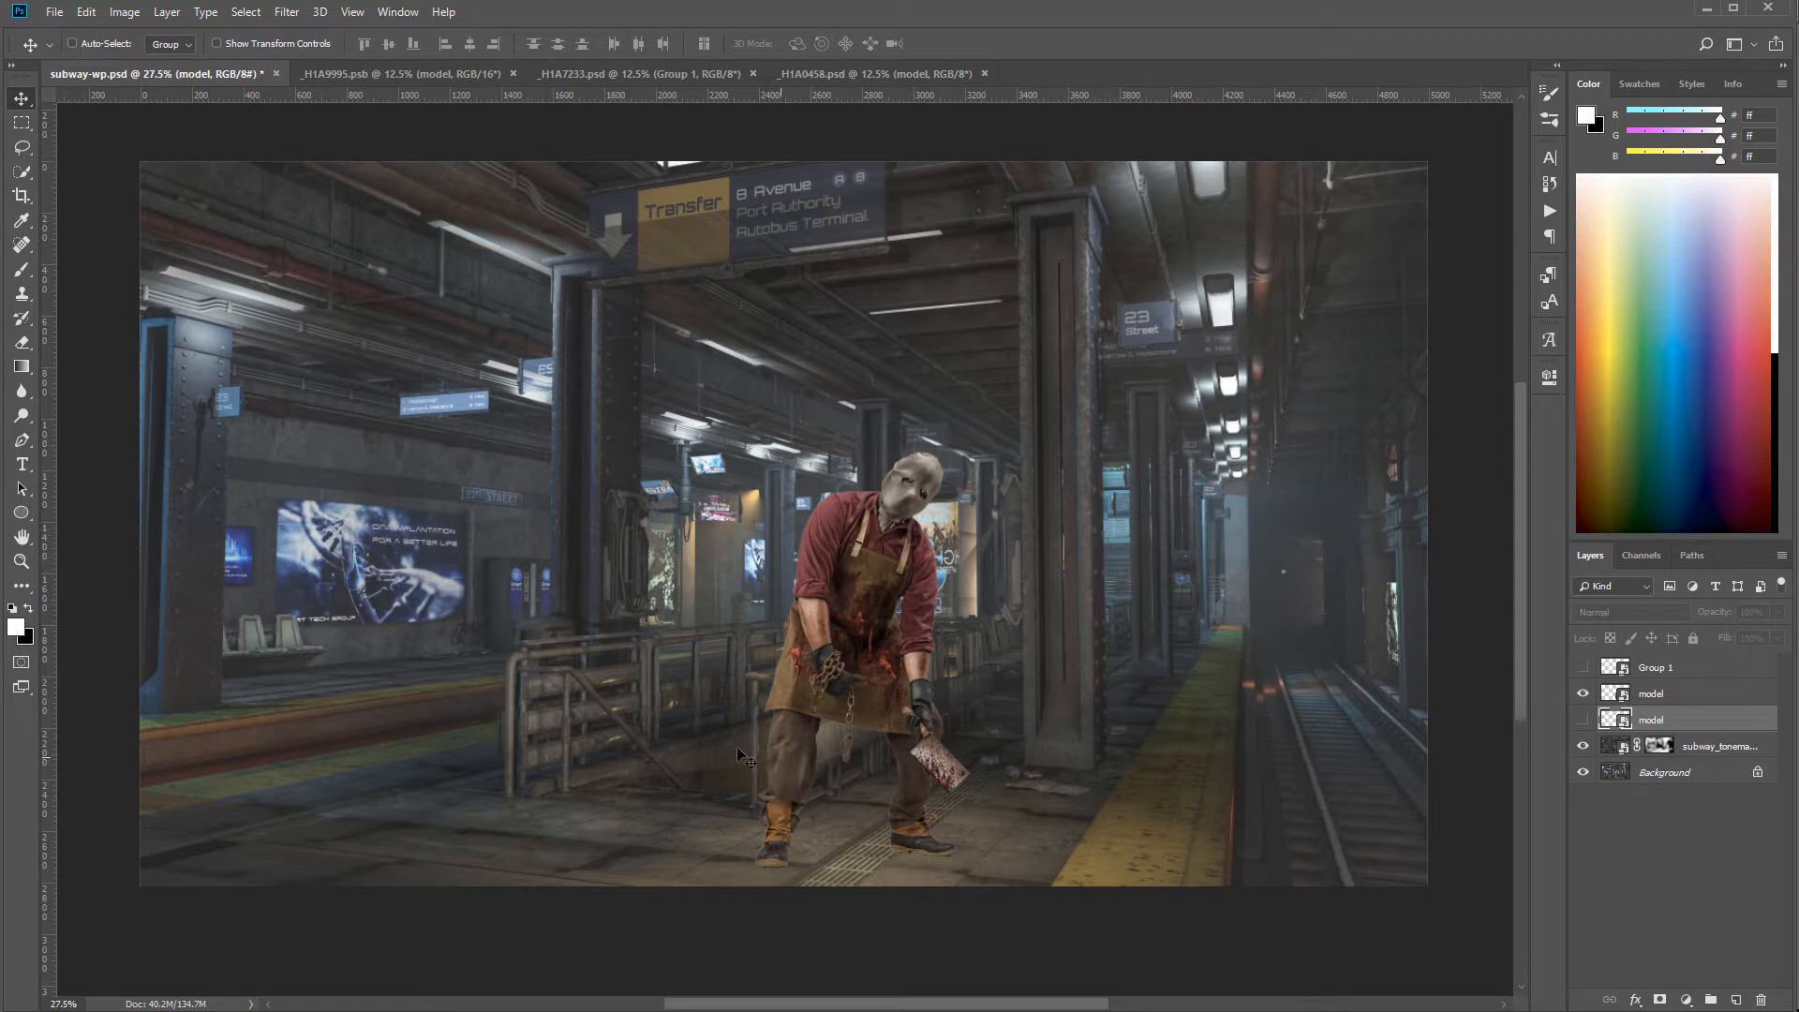
click(1584, 694)
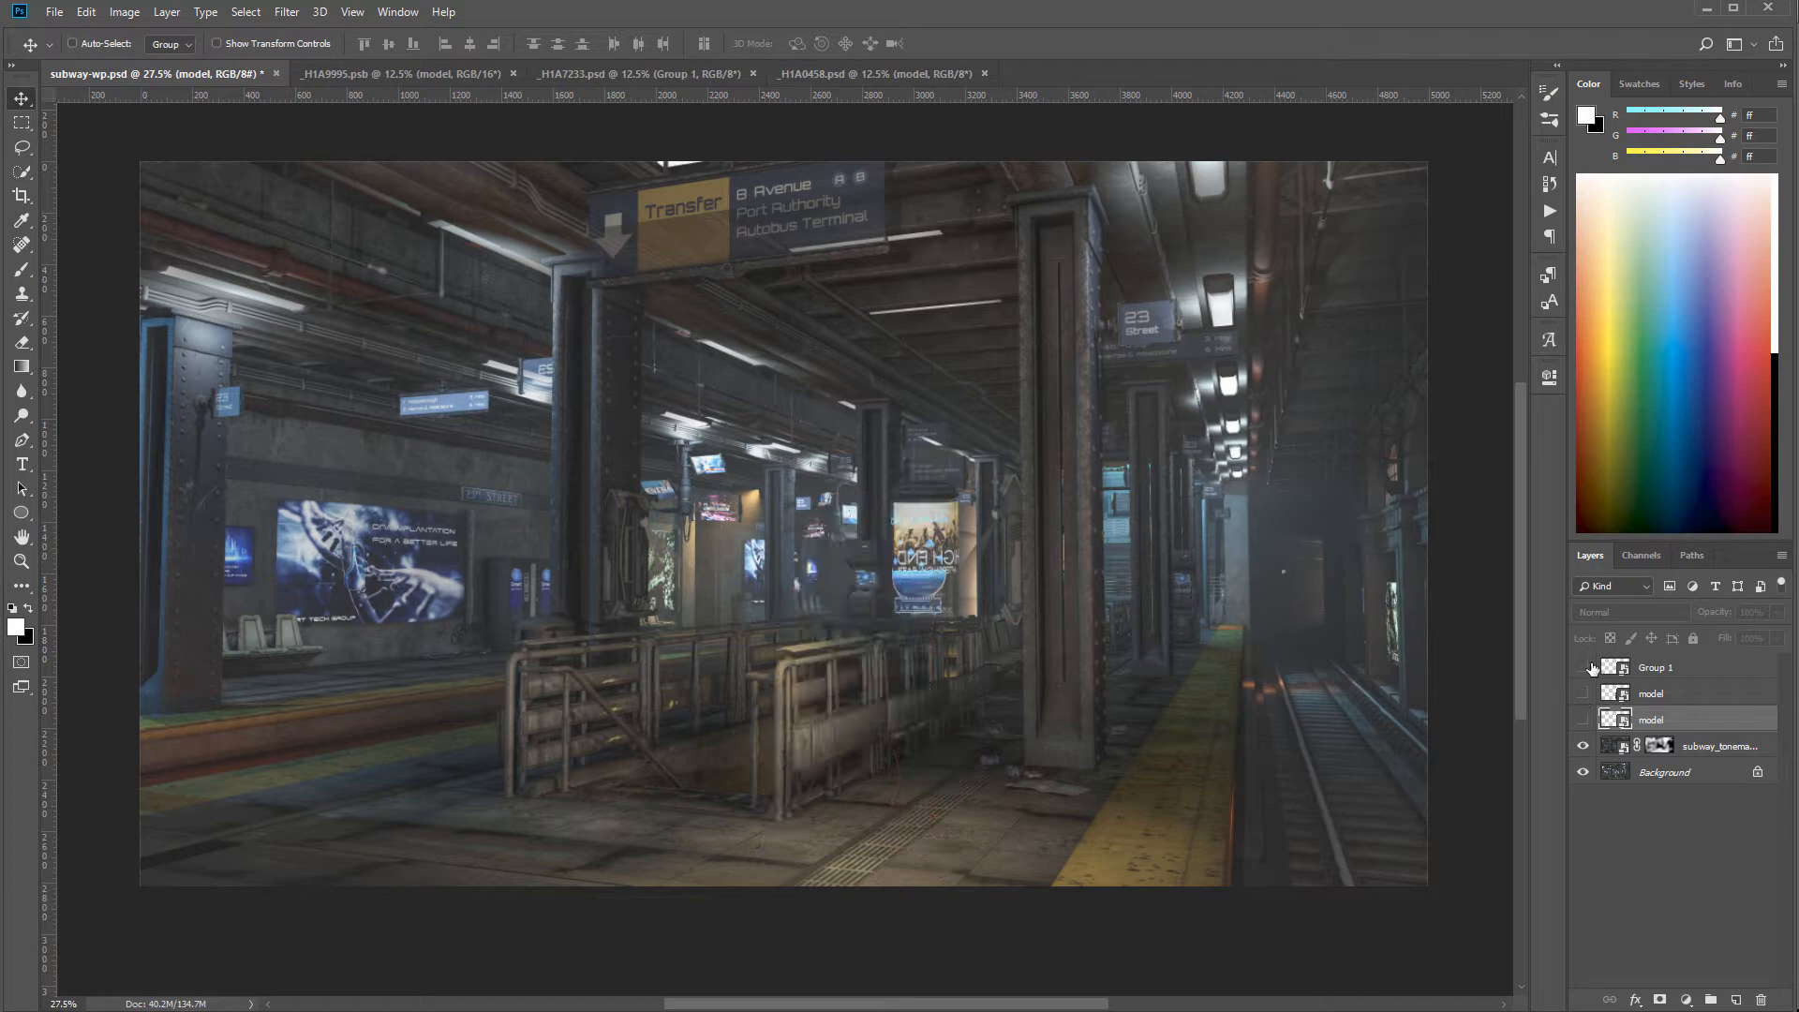
click(1583, 667)
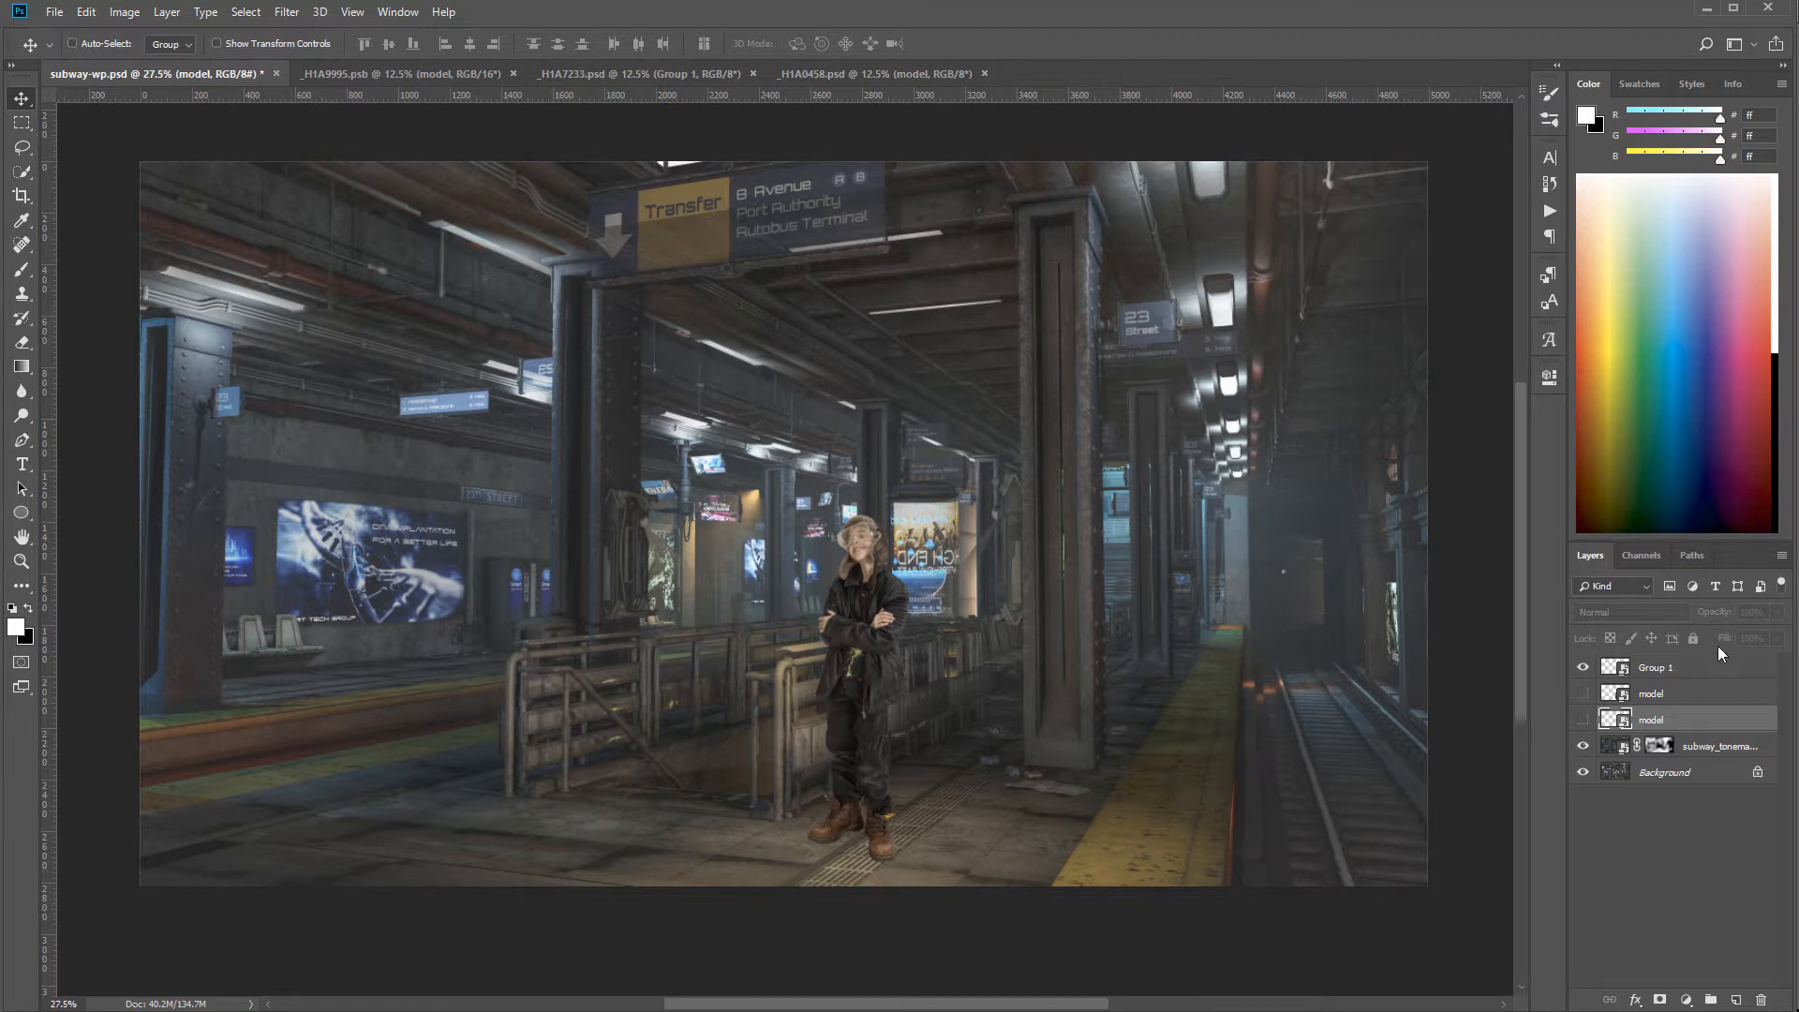
click(1582, 667)
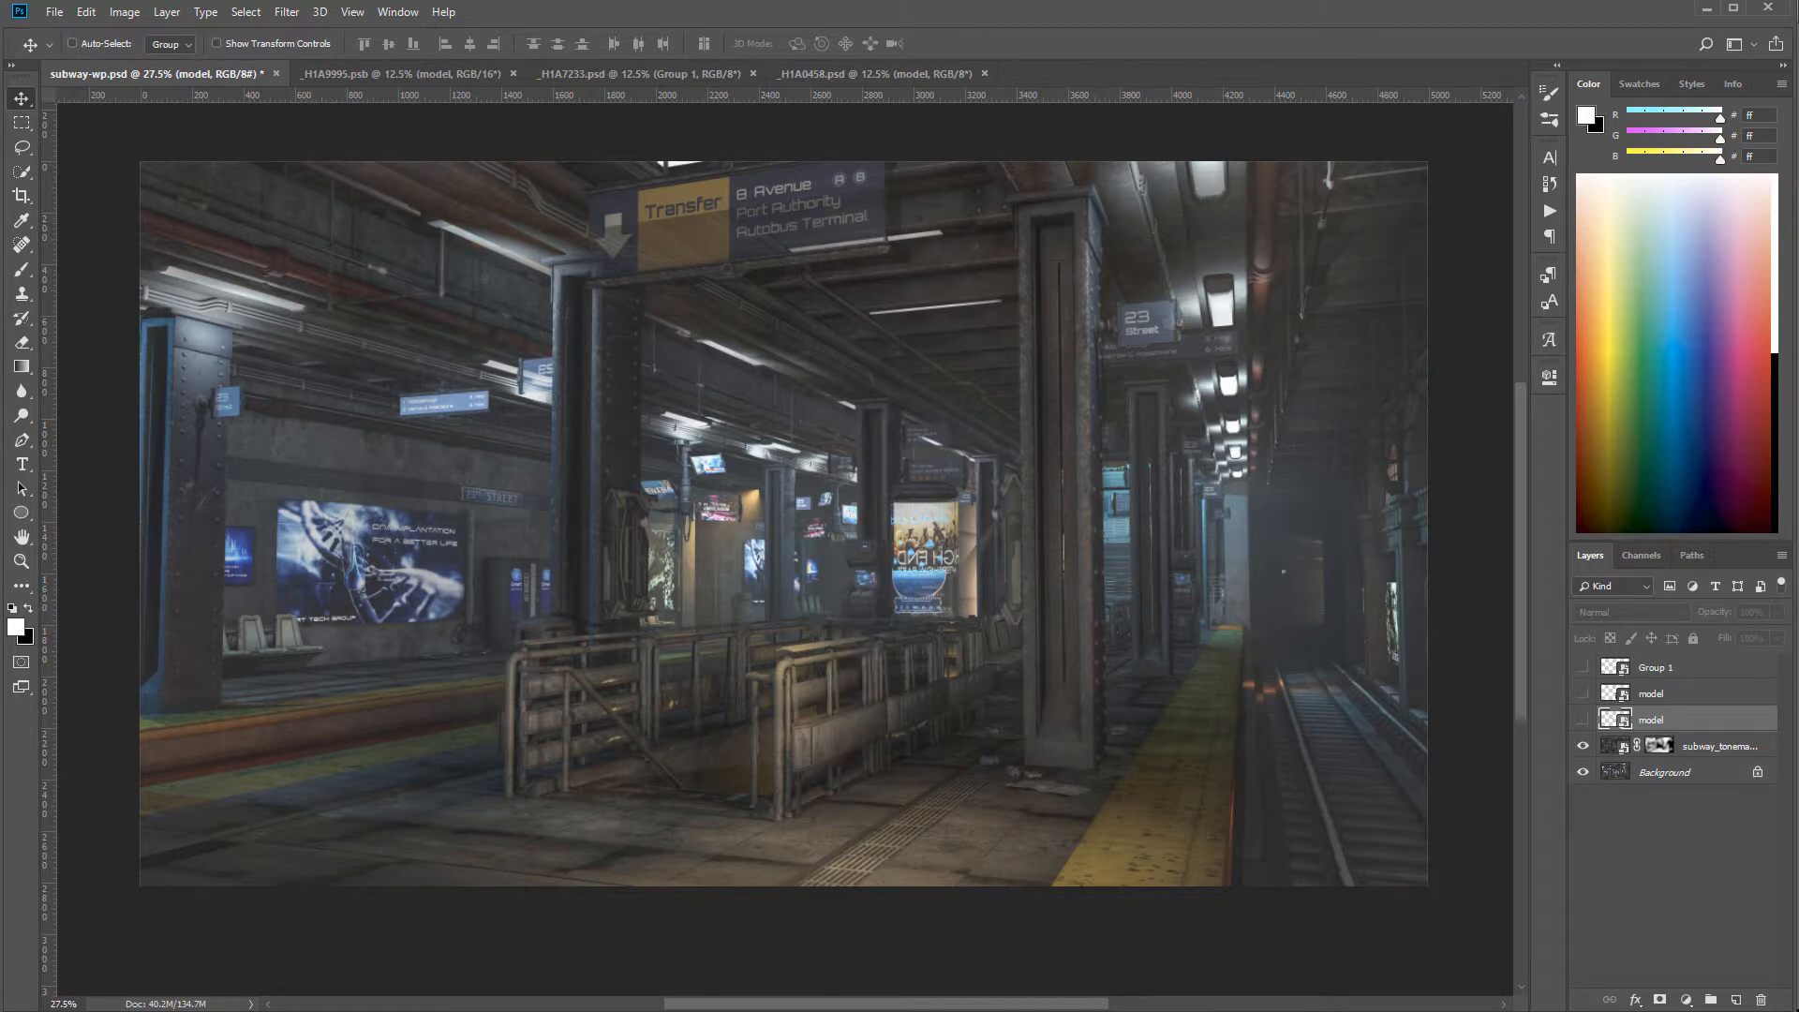
- Switch to Adobe Bridge and filter the DEM-Aug-2017 folder to show only 5-star images
key(alt+Tab)
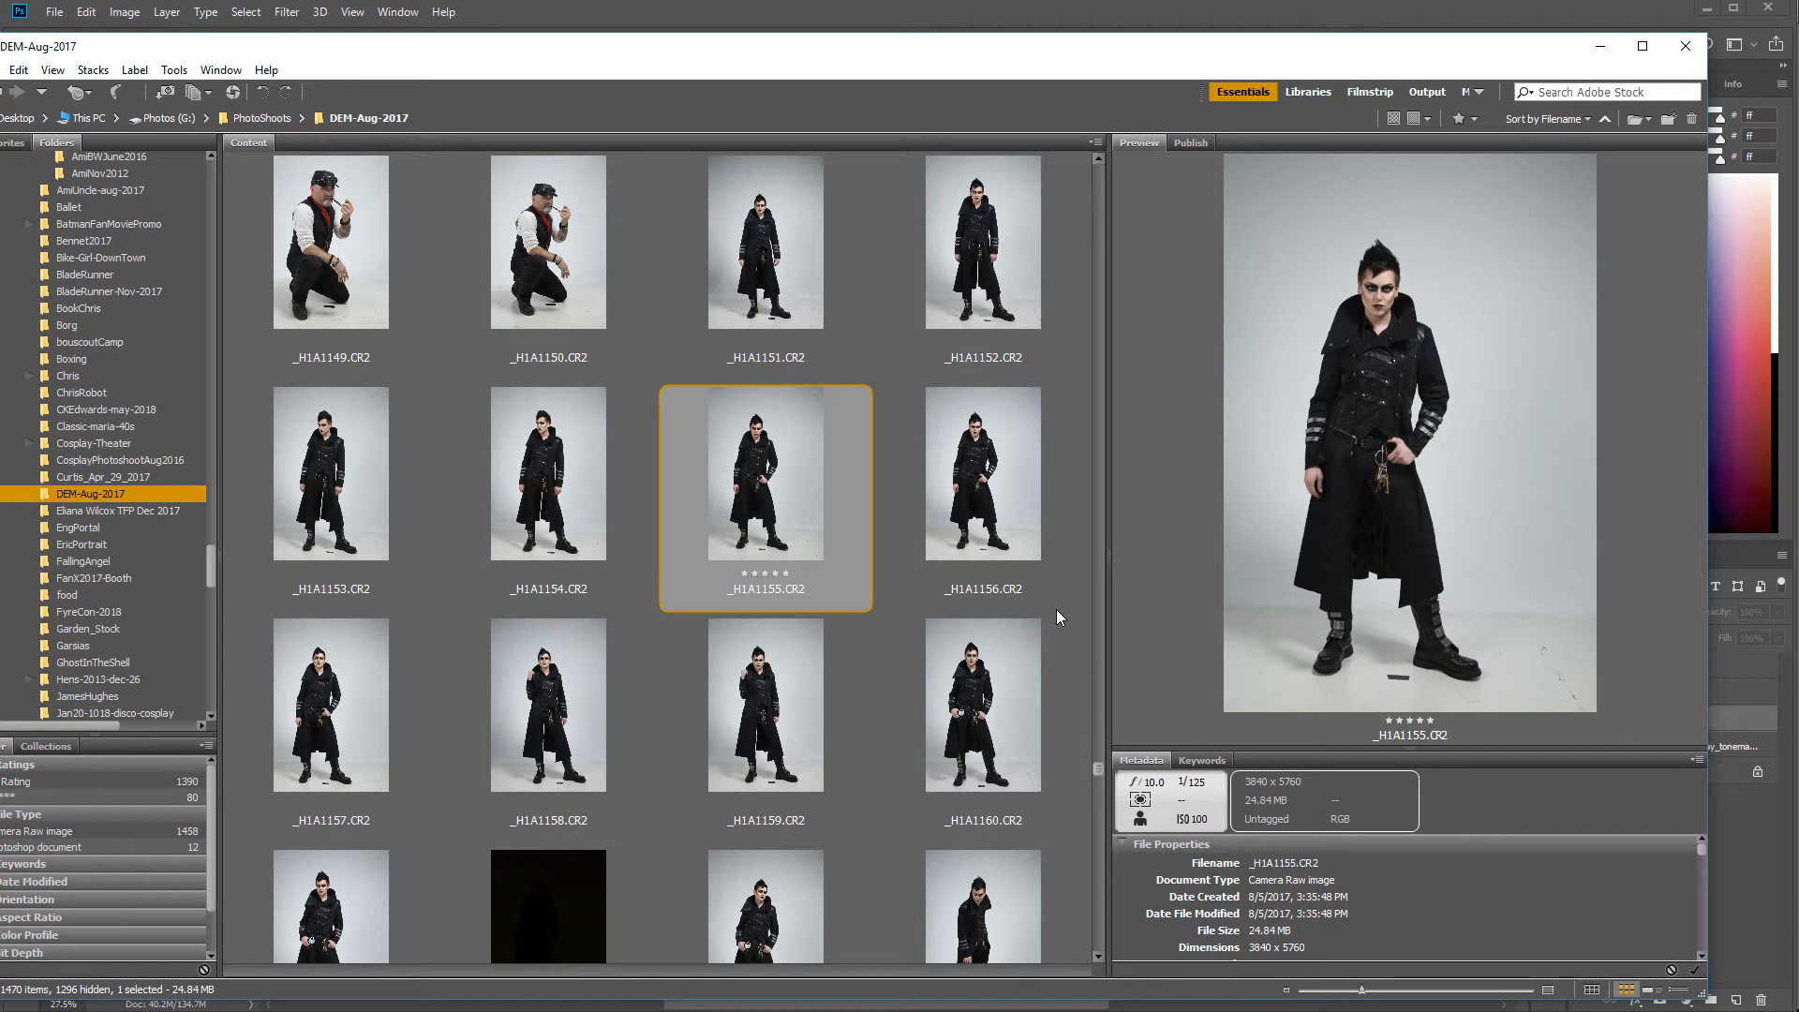
scroll(1055, 616, up, 2)
scroll(1055, 617, down, 3)
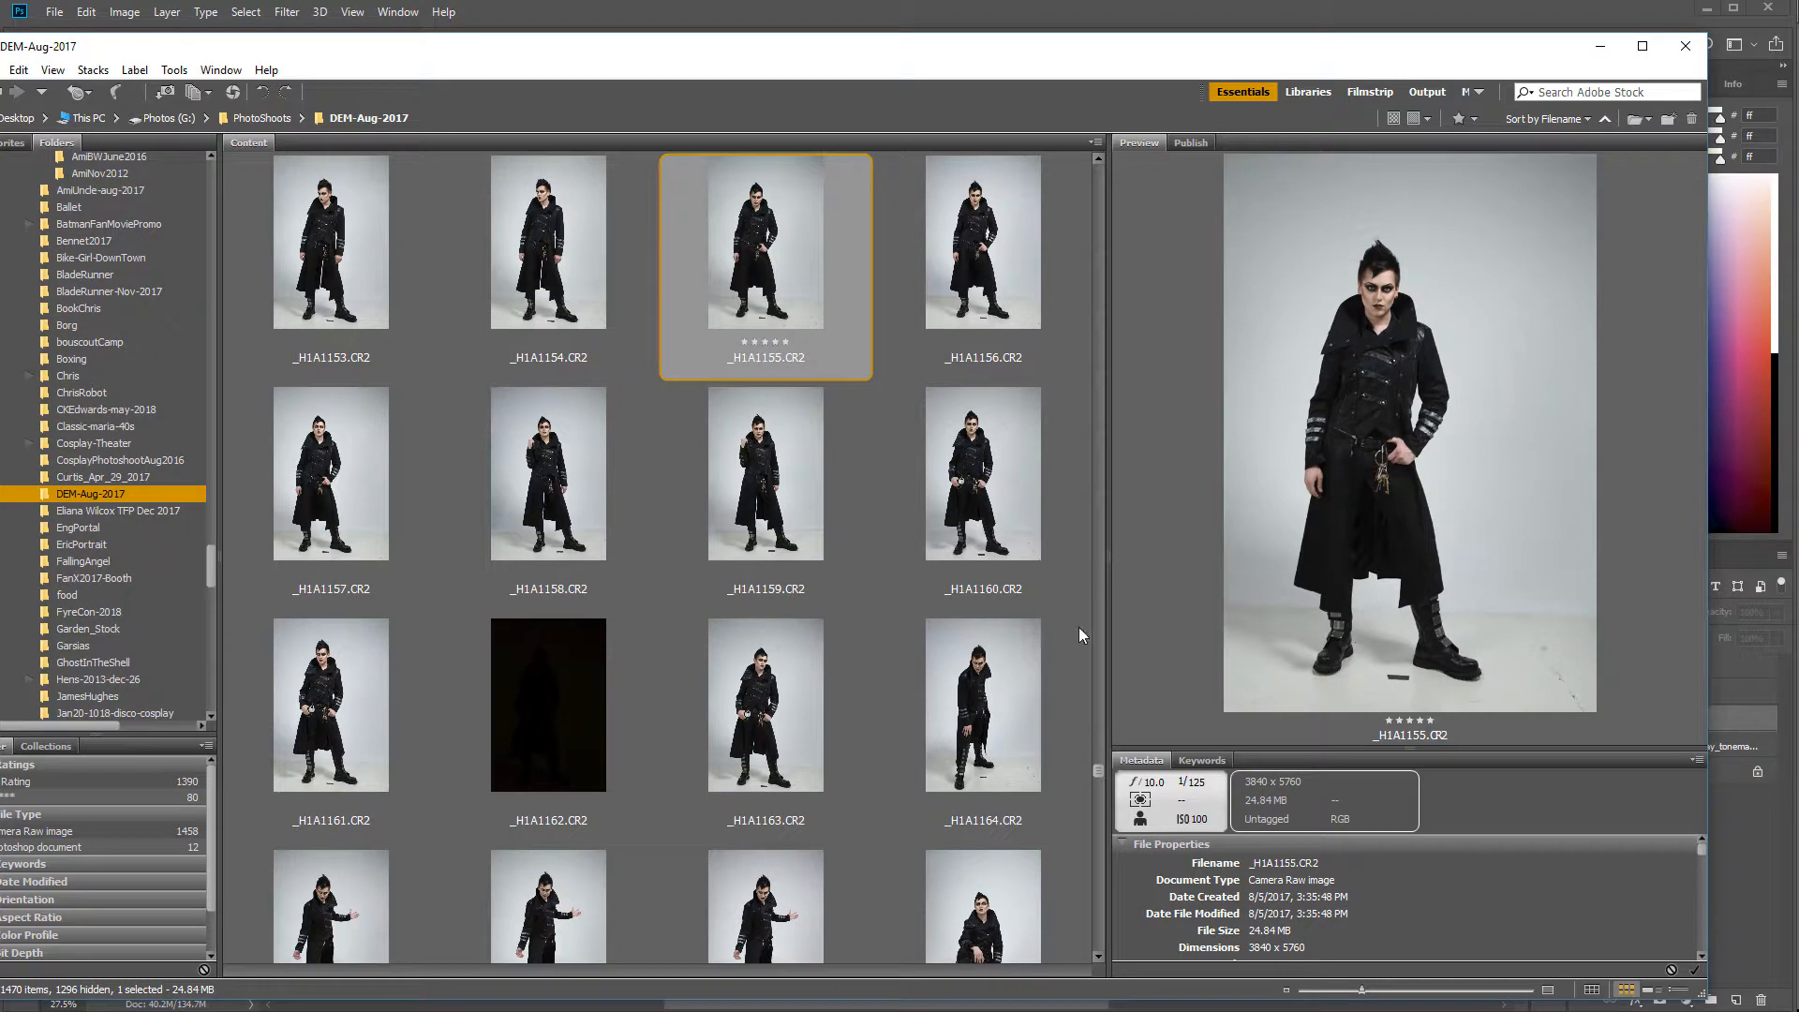
scroll(999, 553, up, 10)
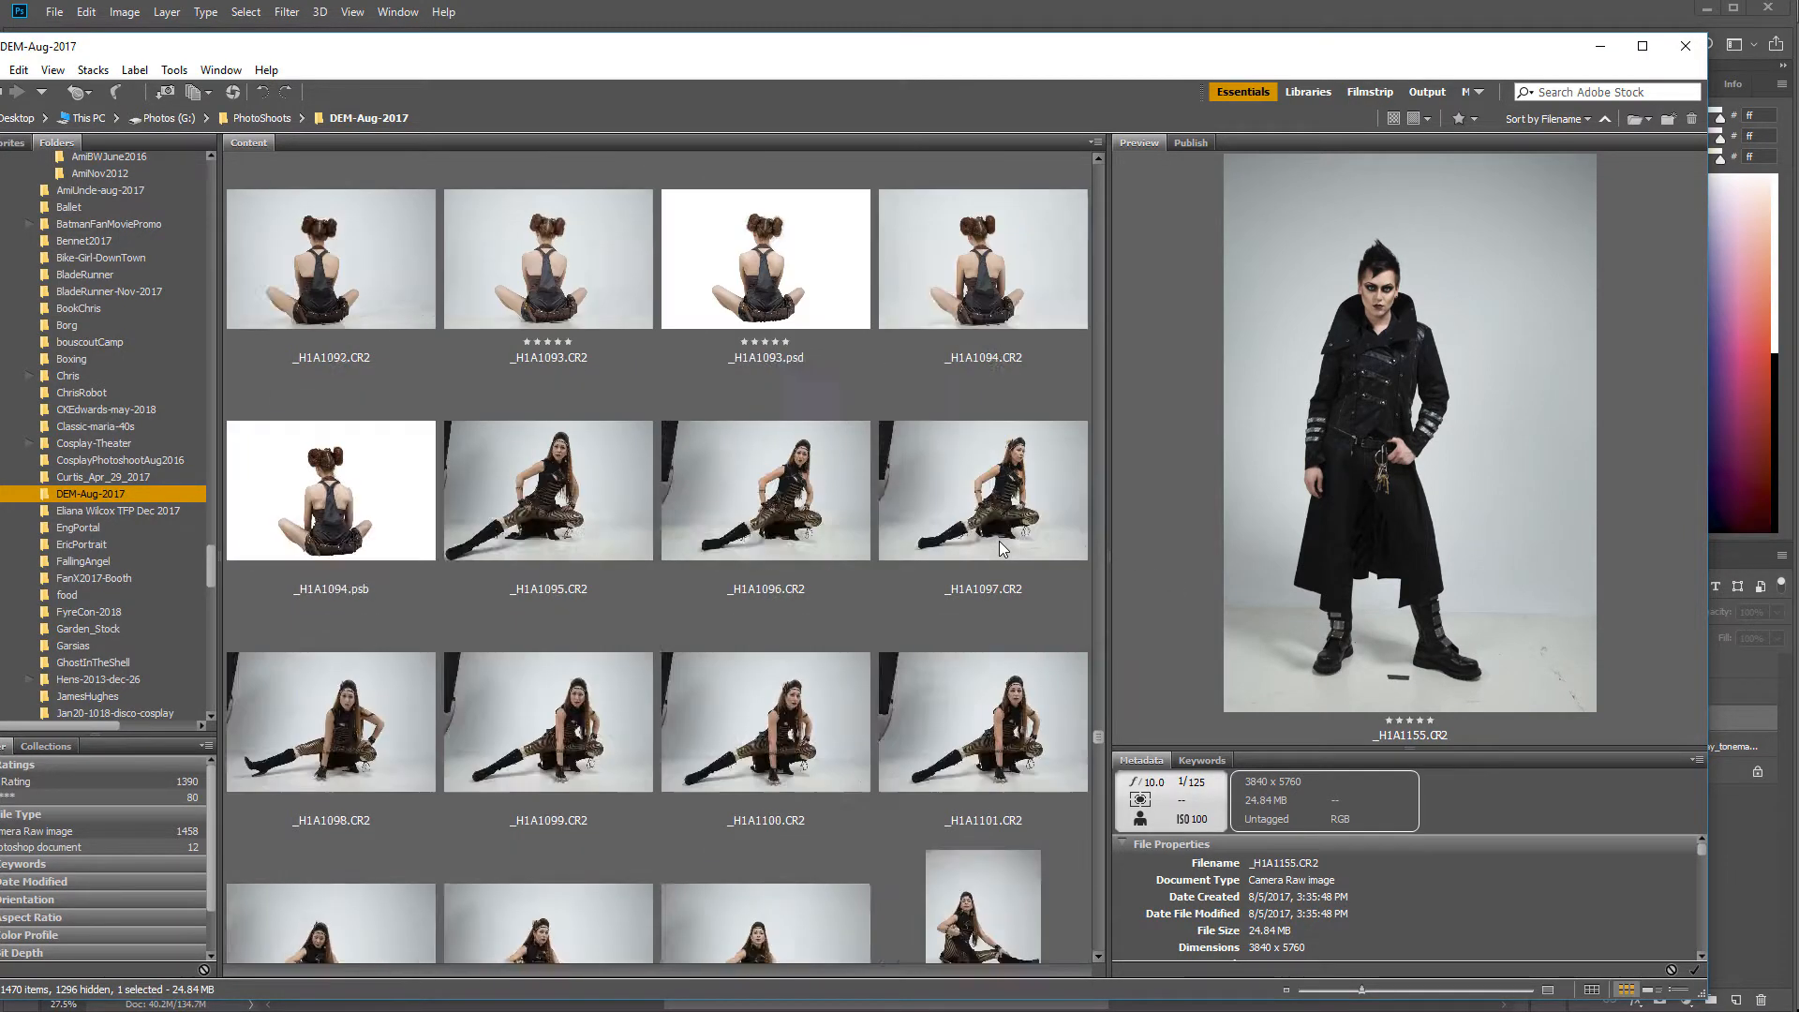
click(1467, 119)
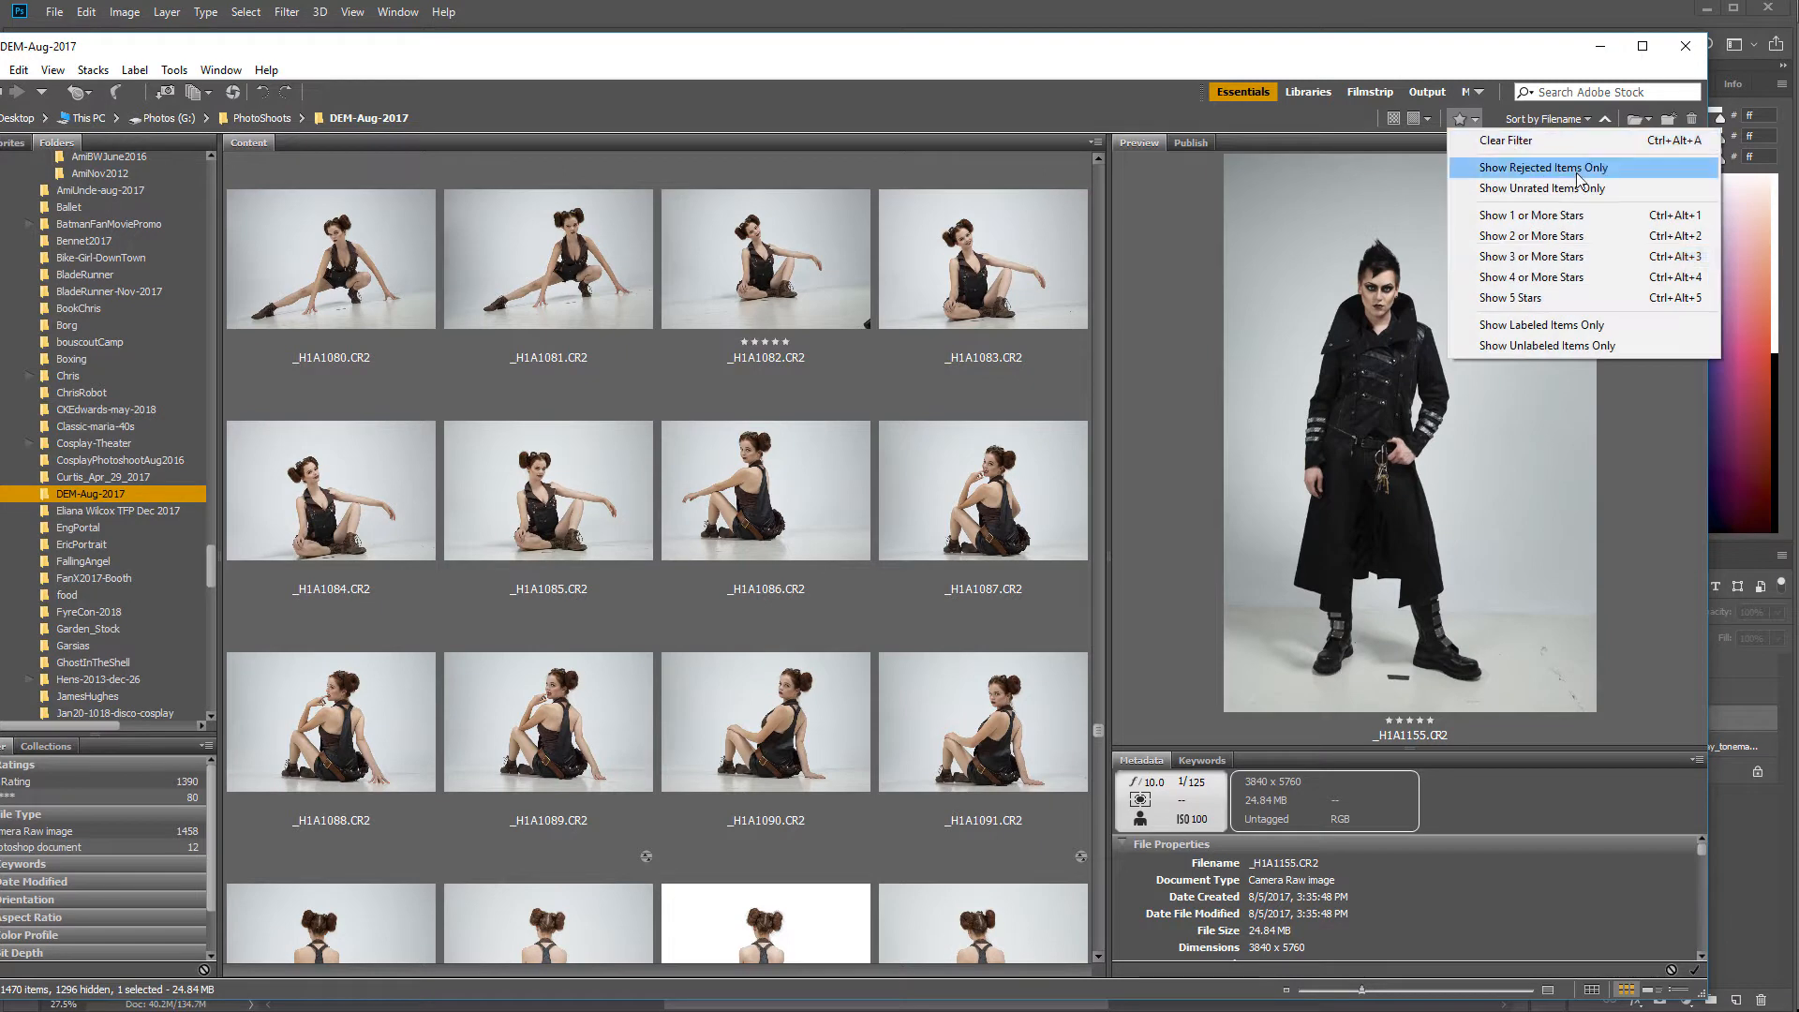
click(1565, 288)
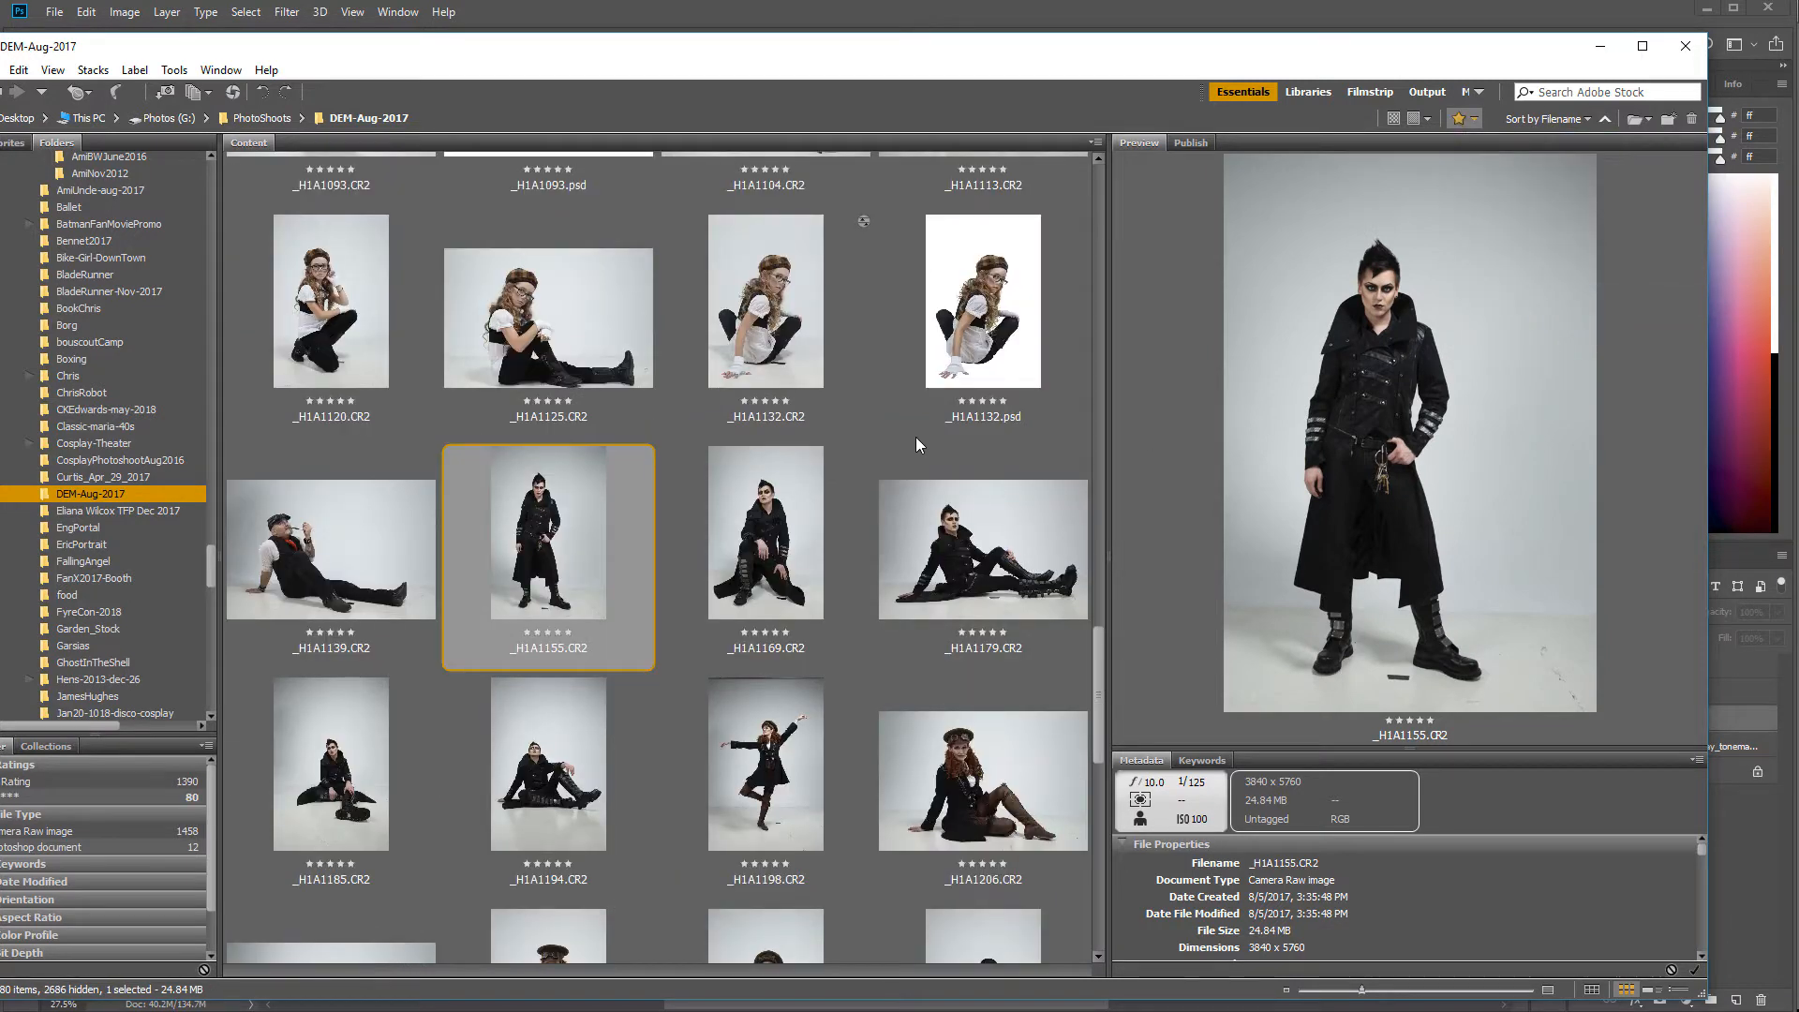
- Browse the 5-star photos and compare the full-body poses in _H1A0485.CR2 and _H1A0495.CR2
scroll(937, 481, up, 8)
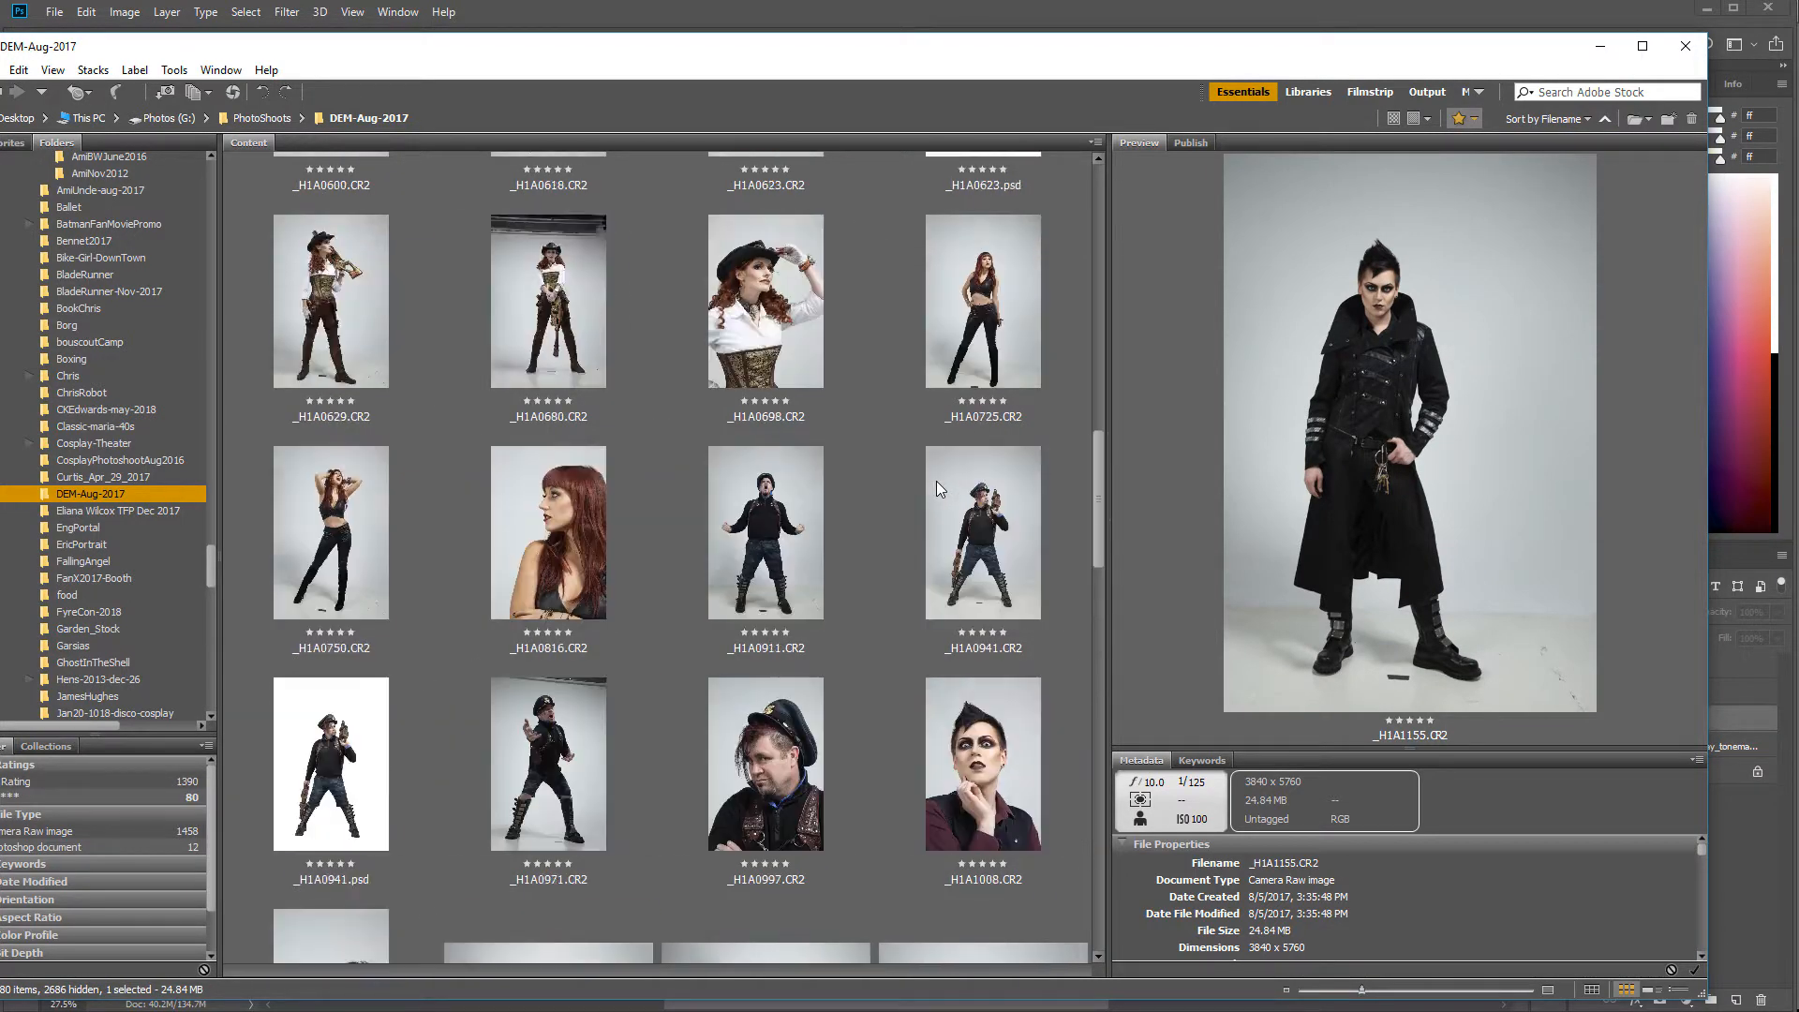
scroll(936, 481, up, 5)
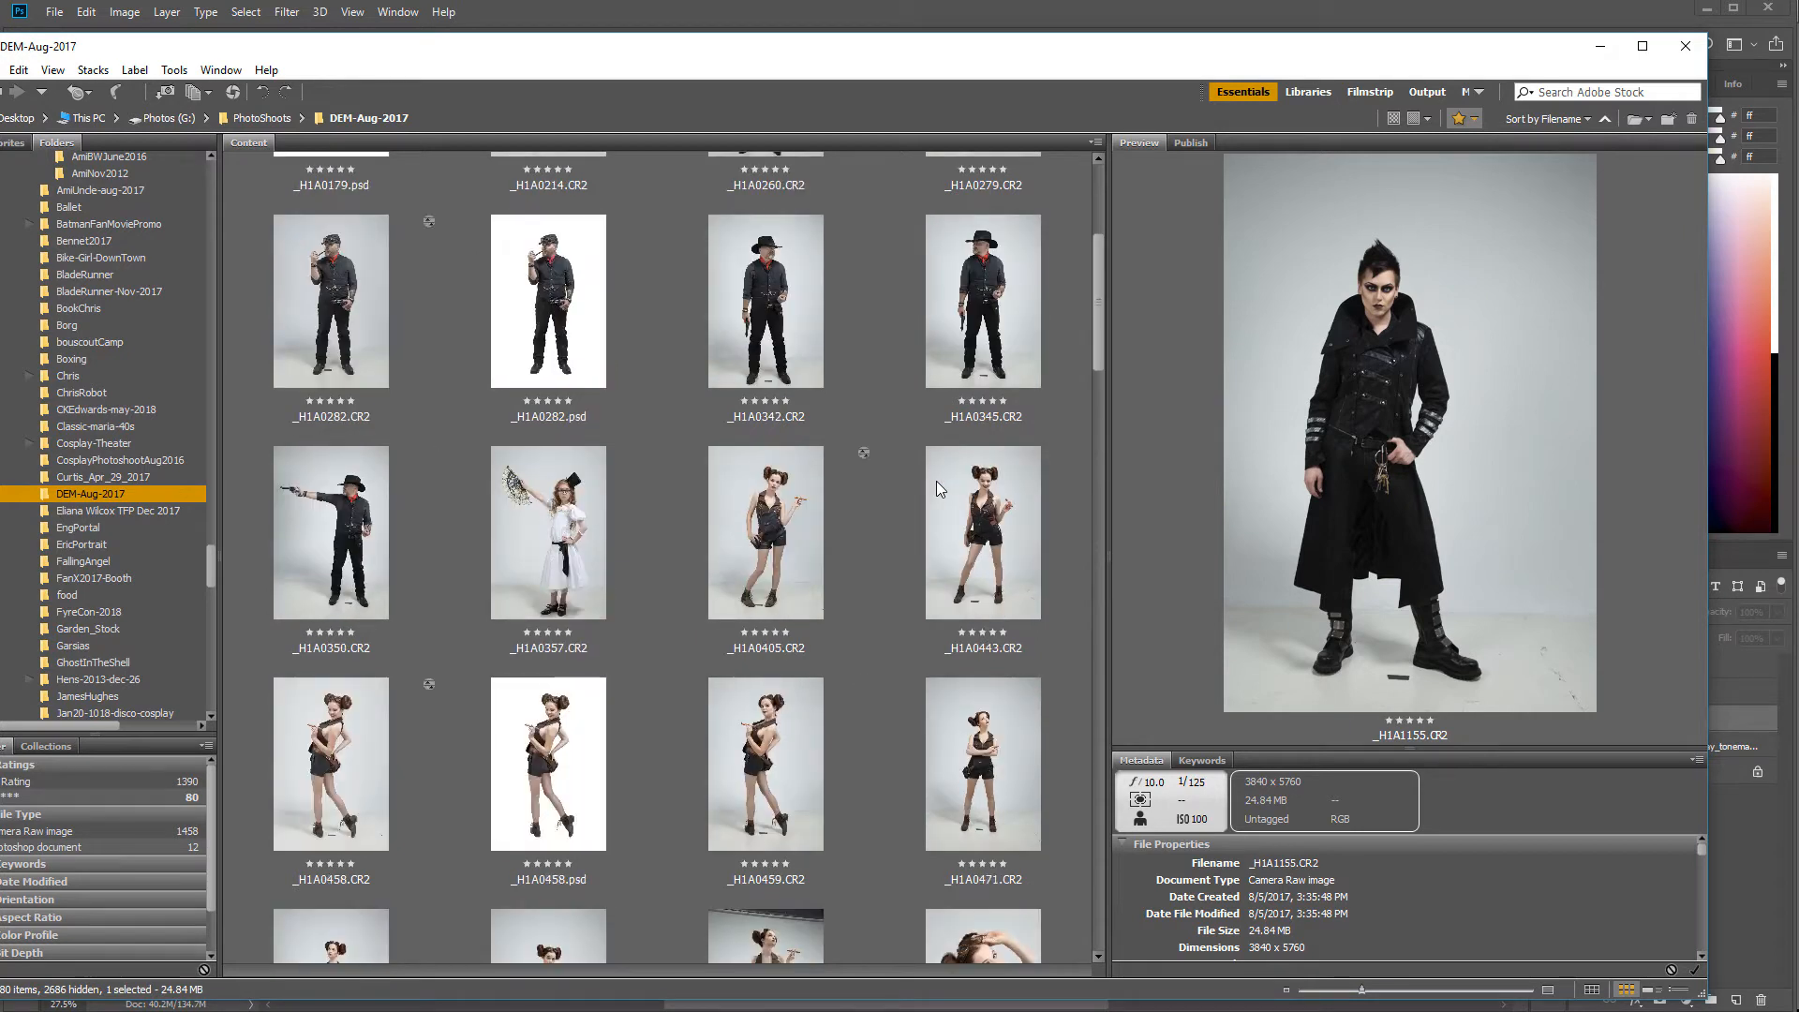
scroll(880, 609, down, 2)
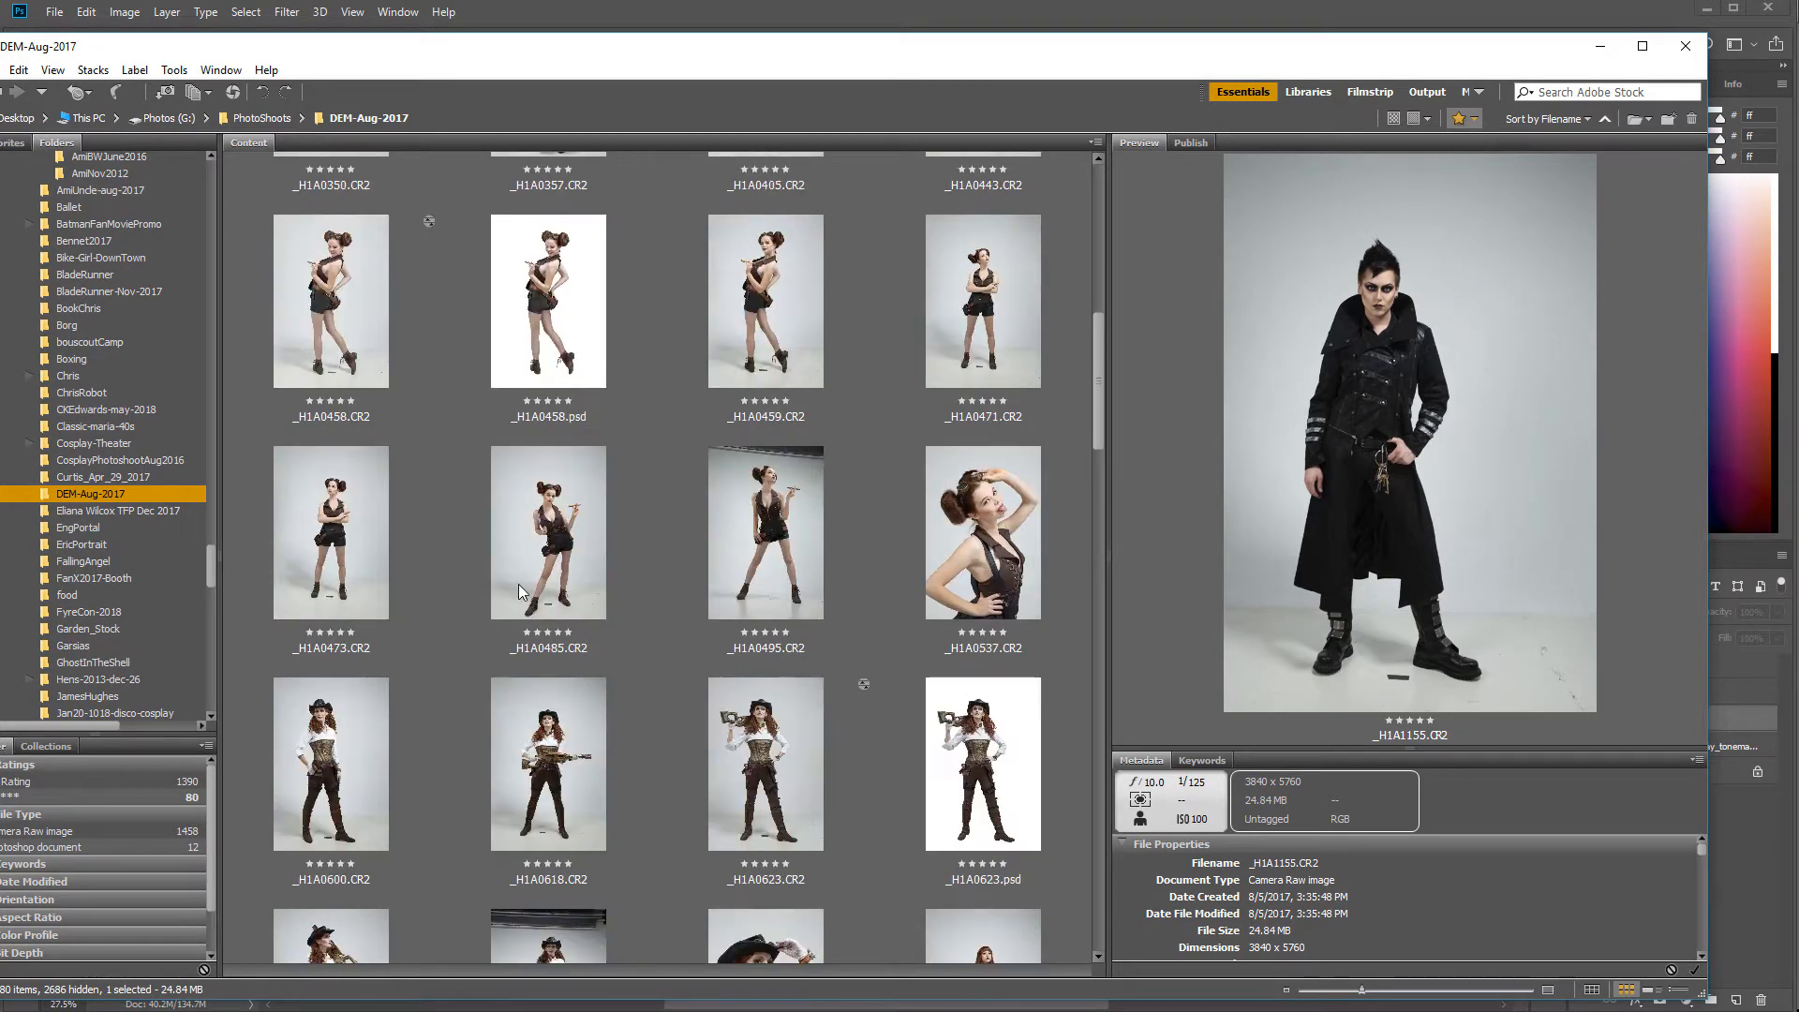
click(579, 491)
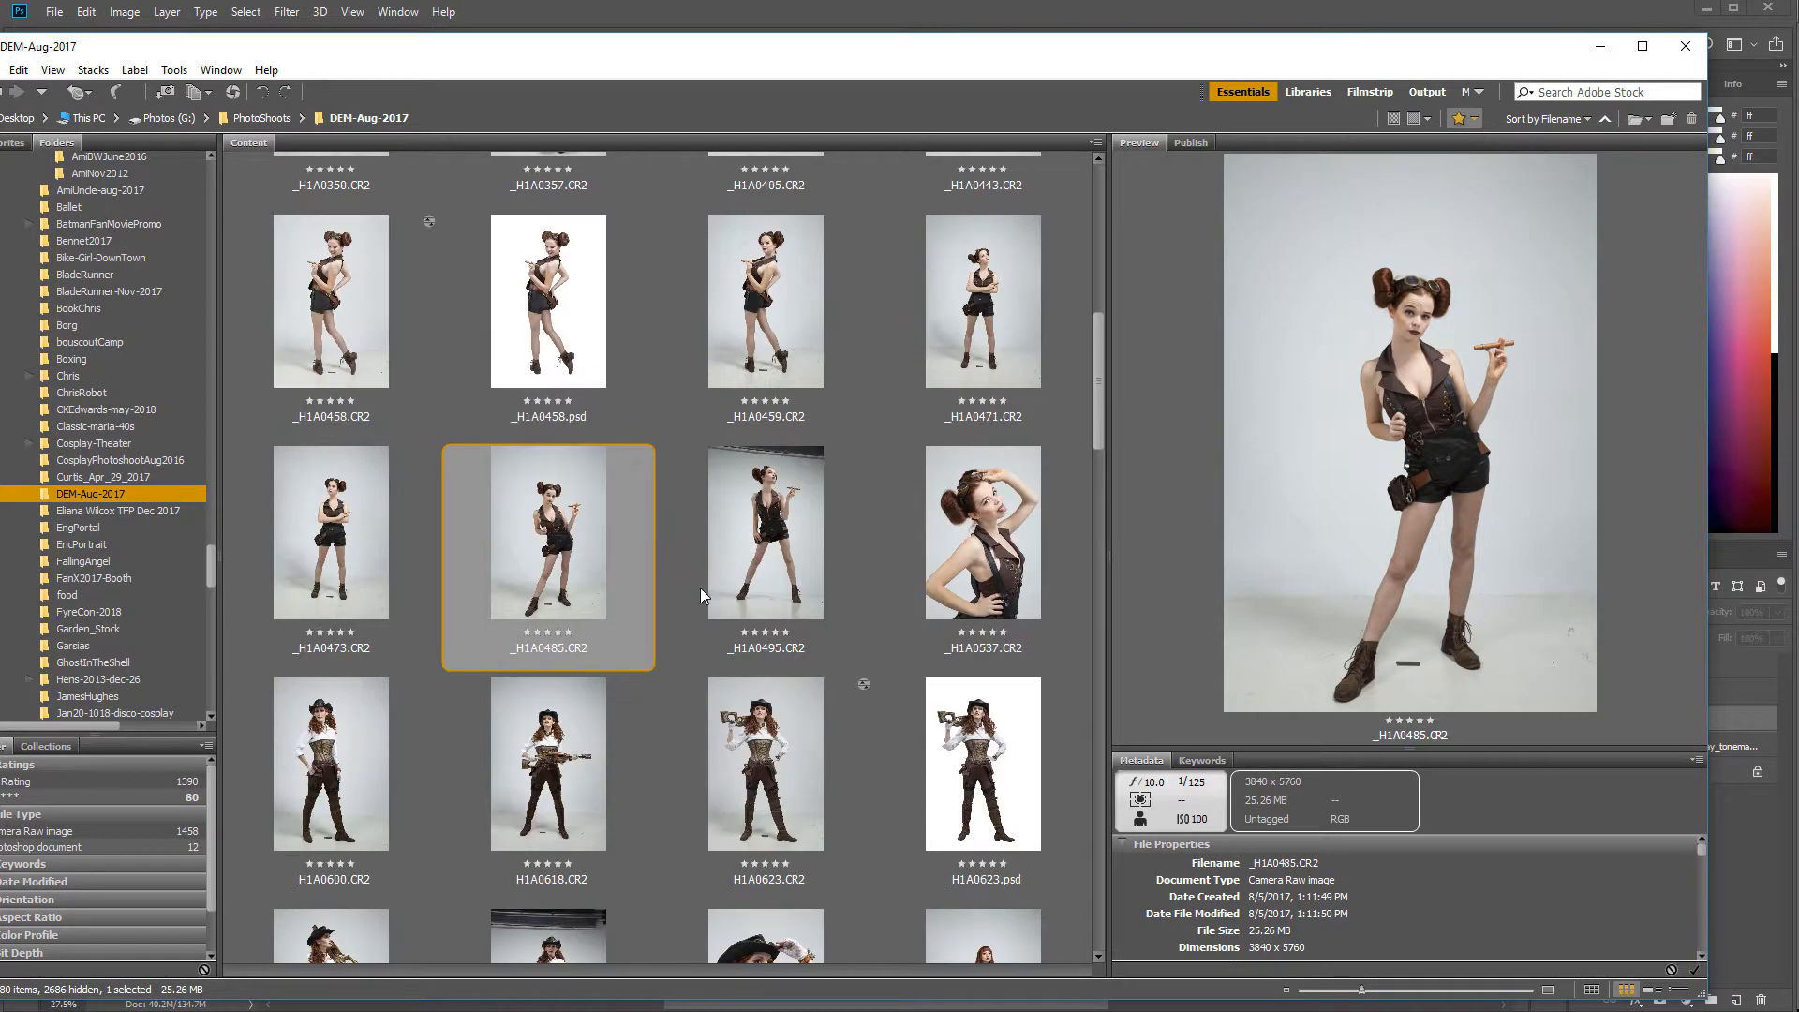
click(798, 548)
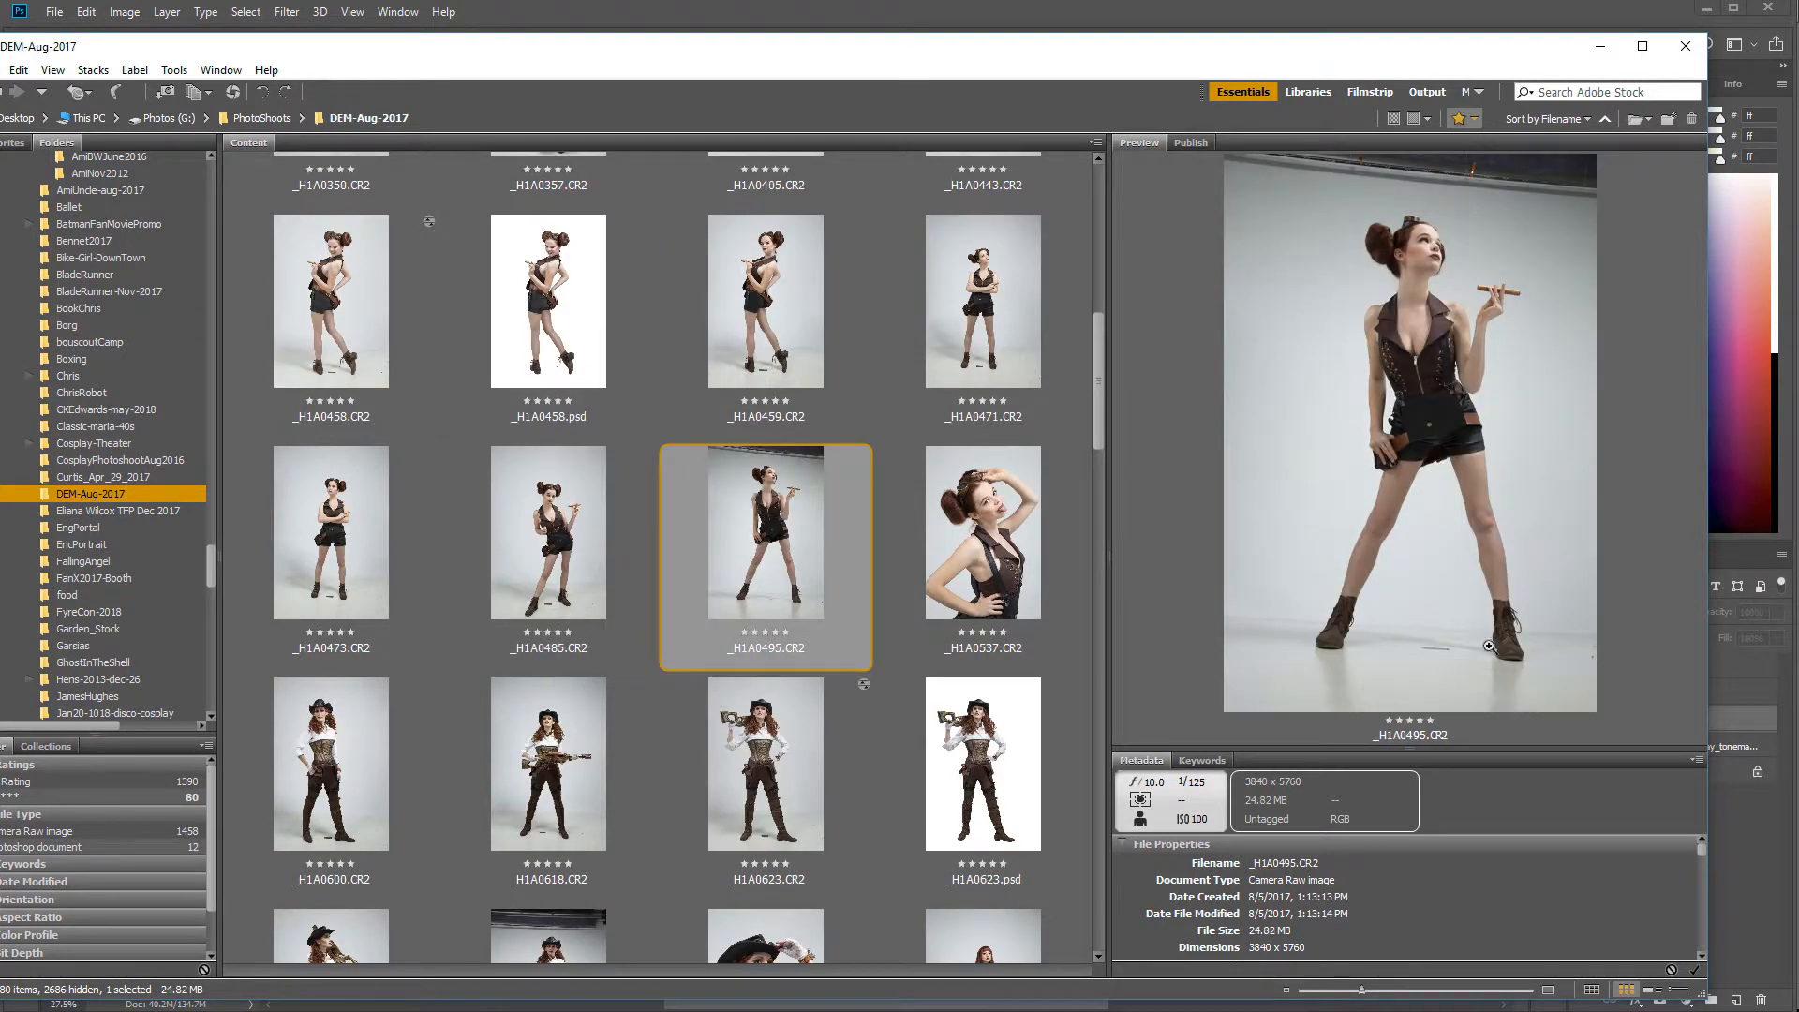
click(549, 601)
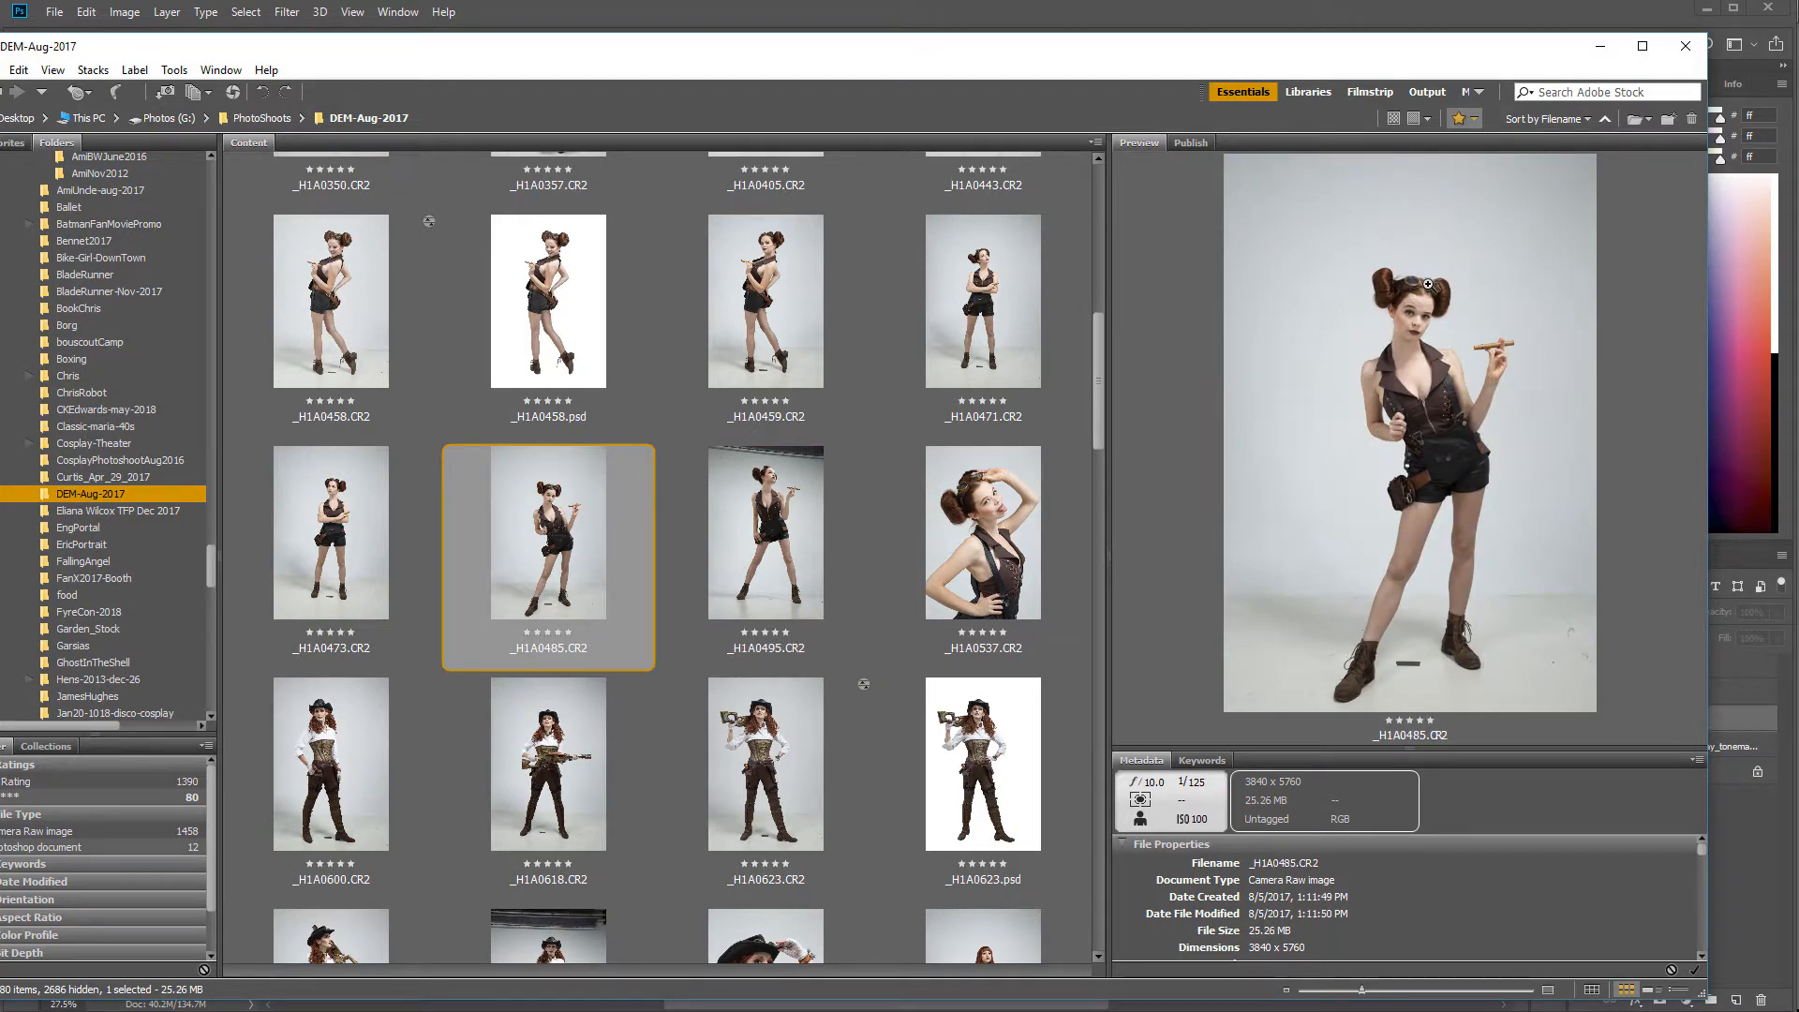
- Find _H1A1155.CR2, the standing man in the long black coat, and open it in Camera Raw
scroll(857, 544, down, 3)
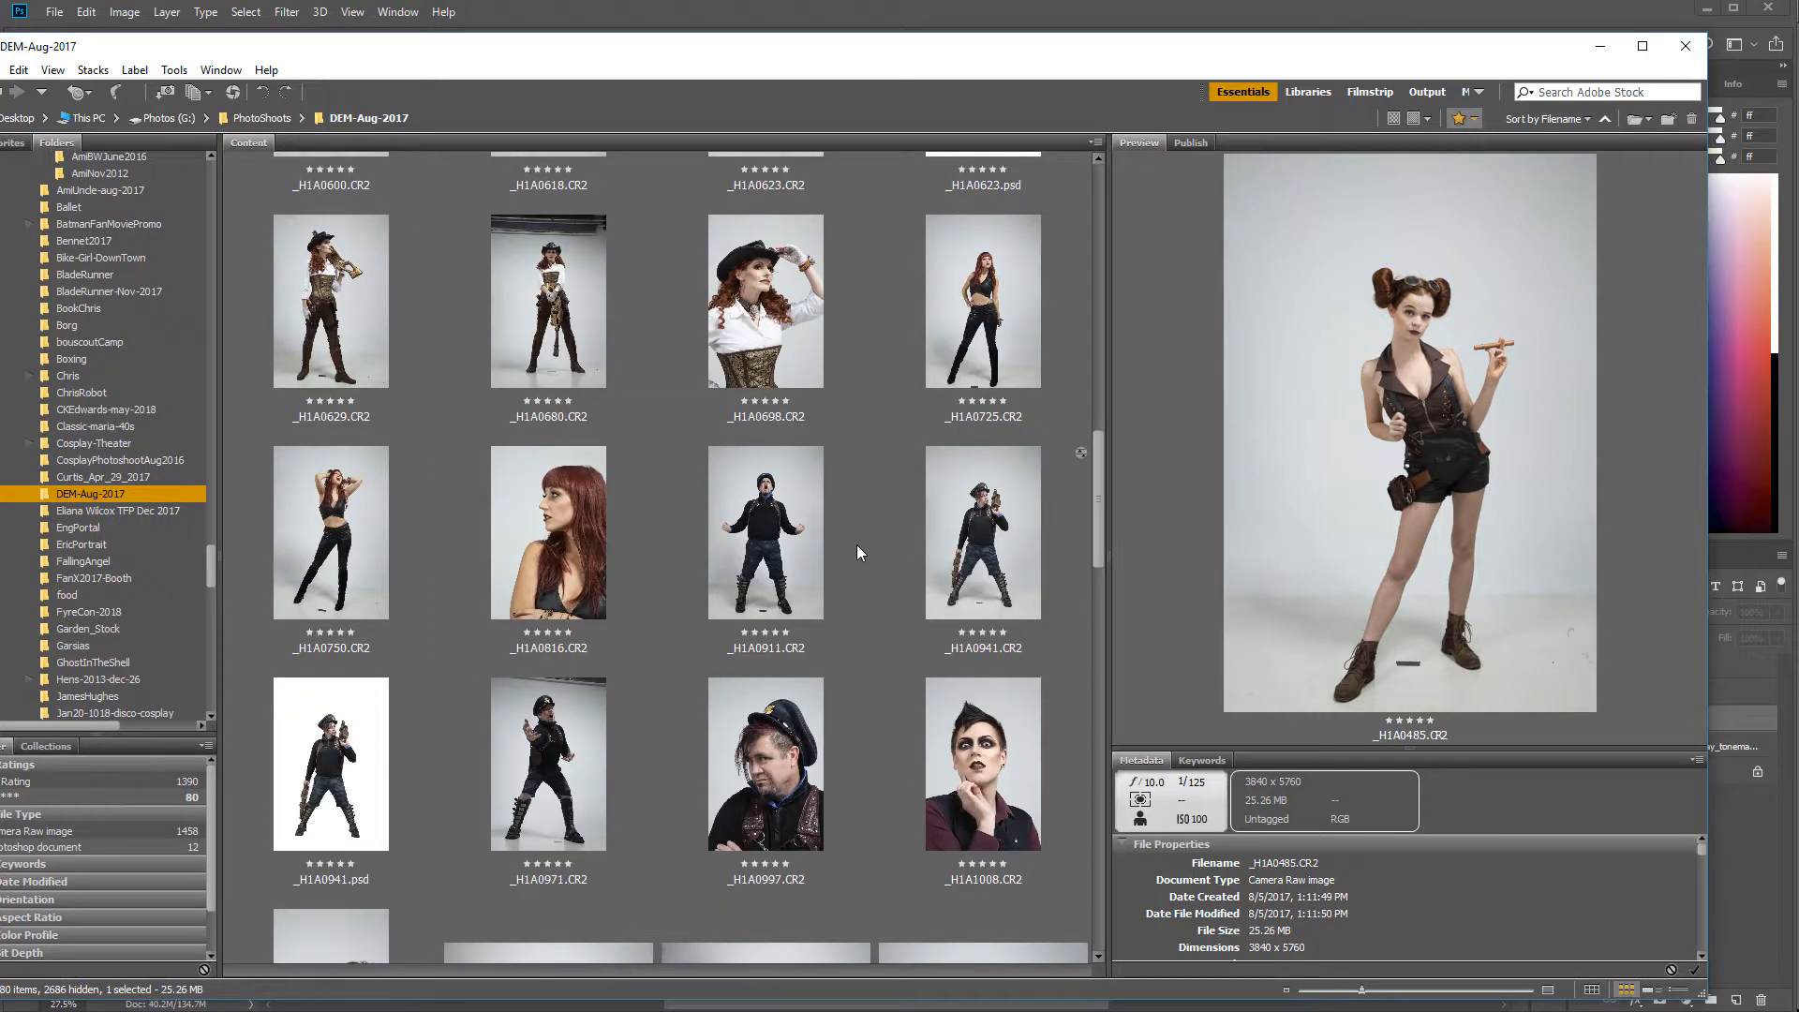
scroll(857, 544, down, 3)
scroll(855, 545, down, 2)
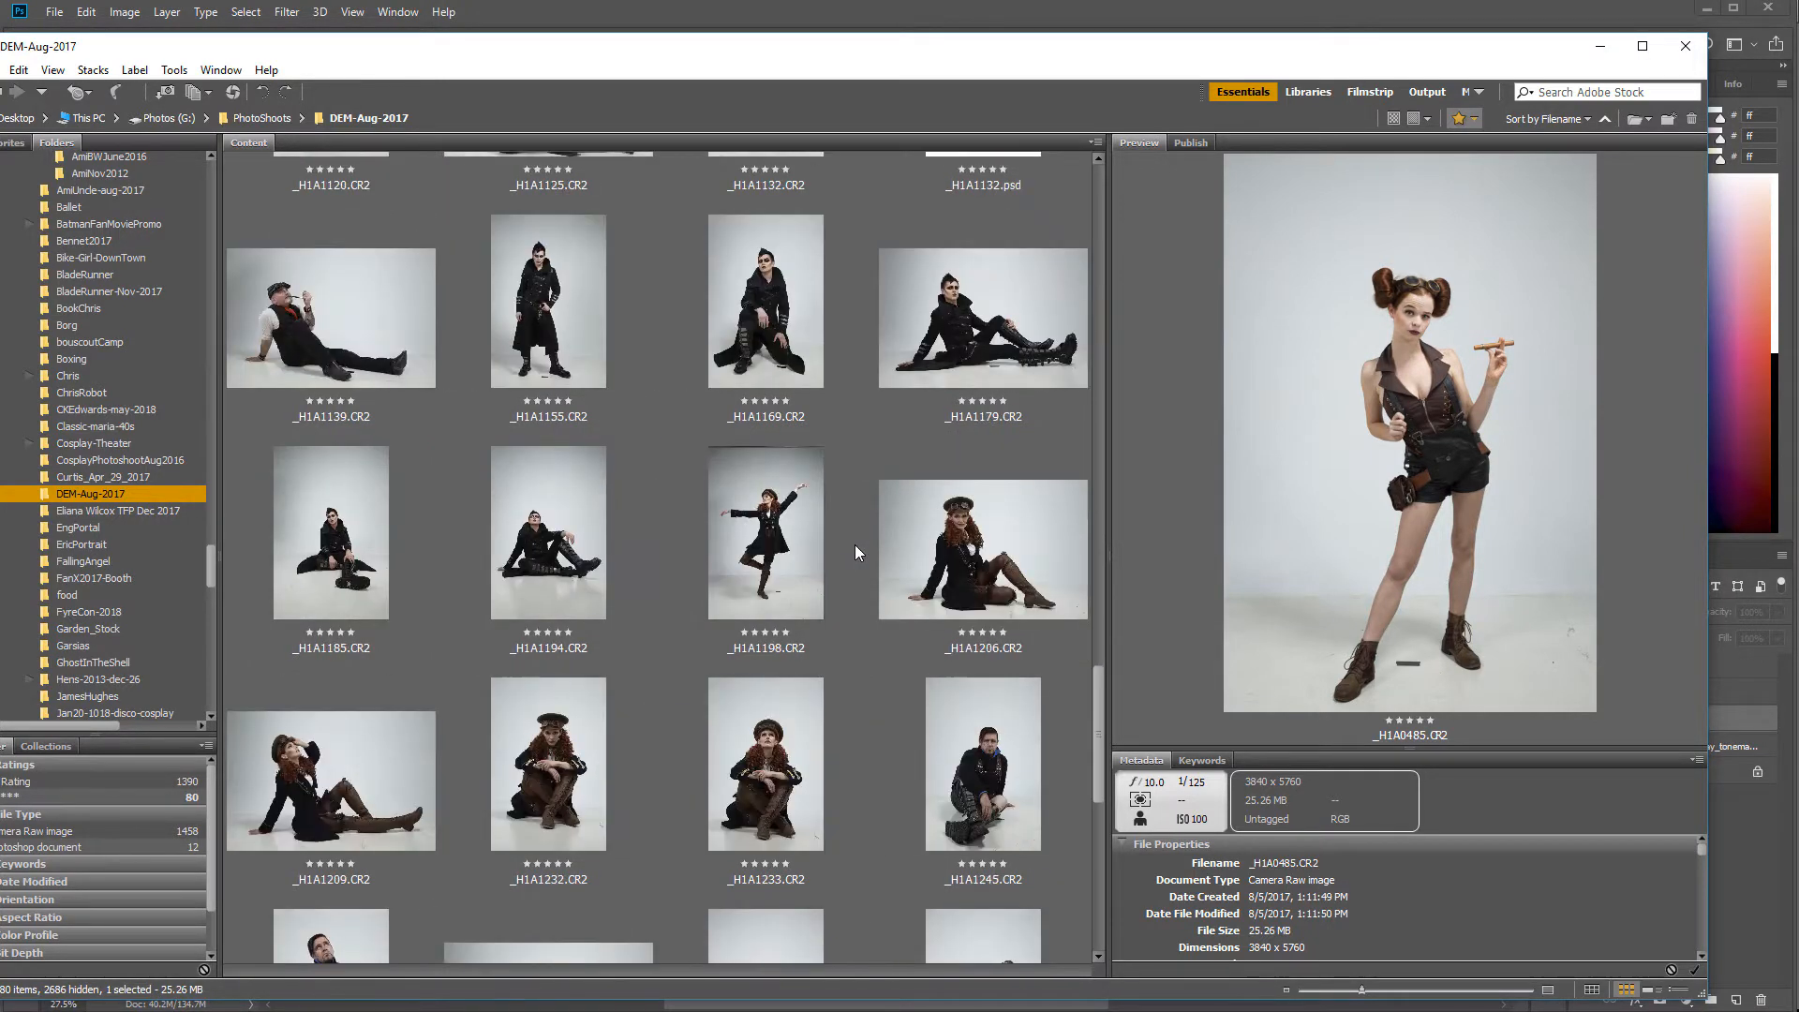
click(547, 349)
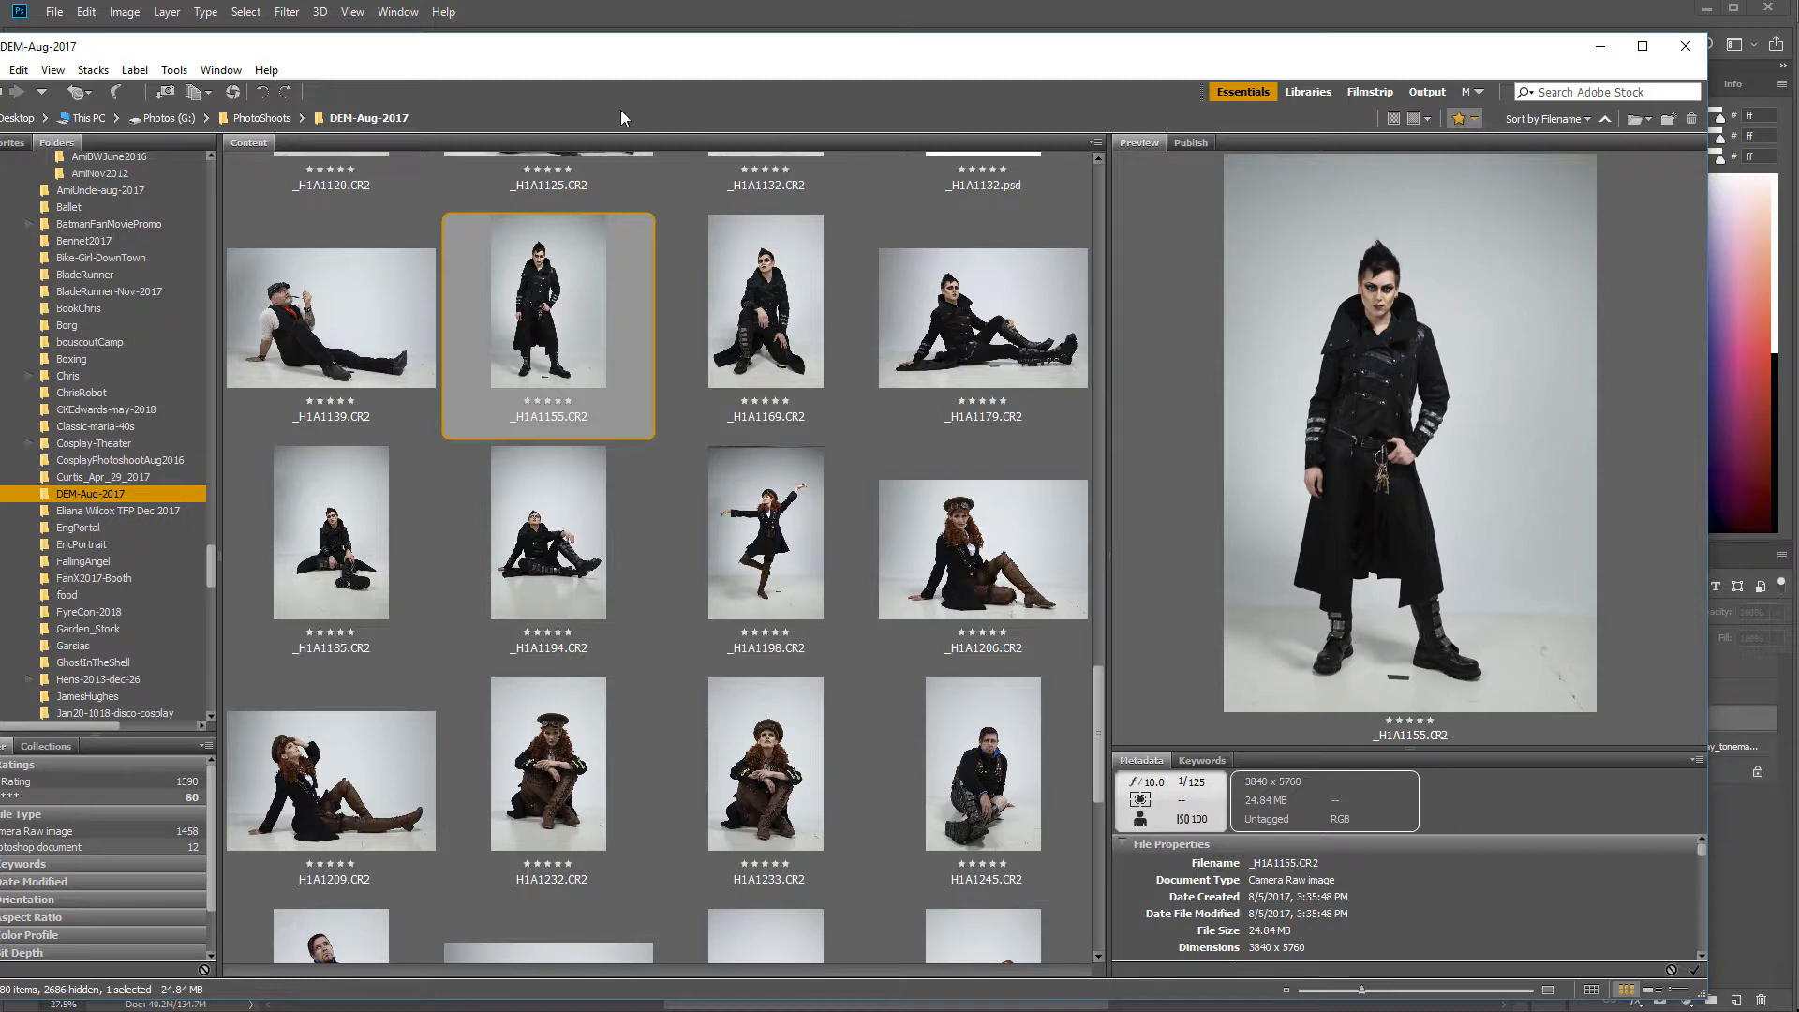
double_click(548, 323)
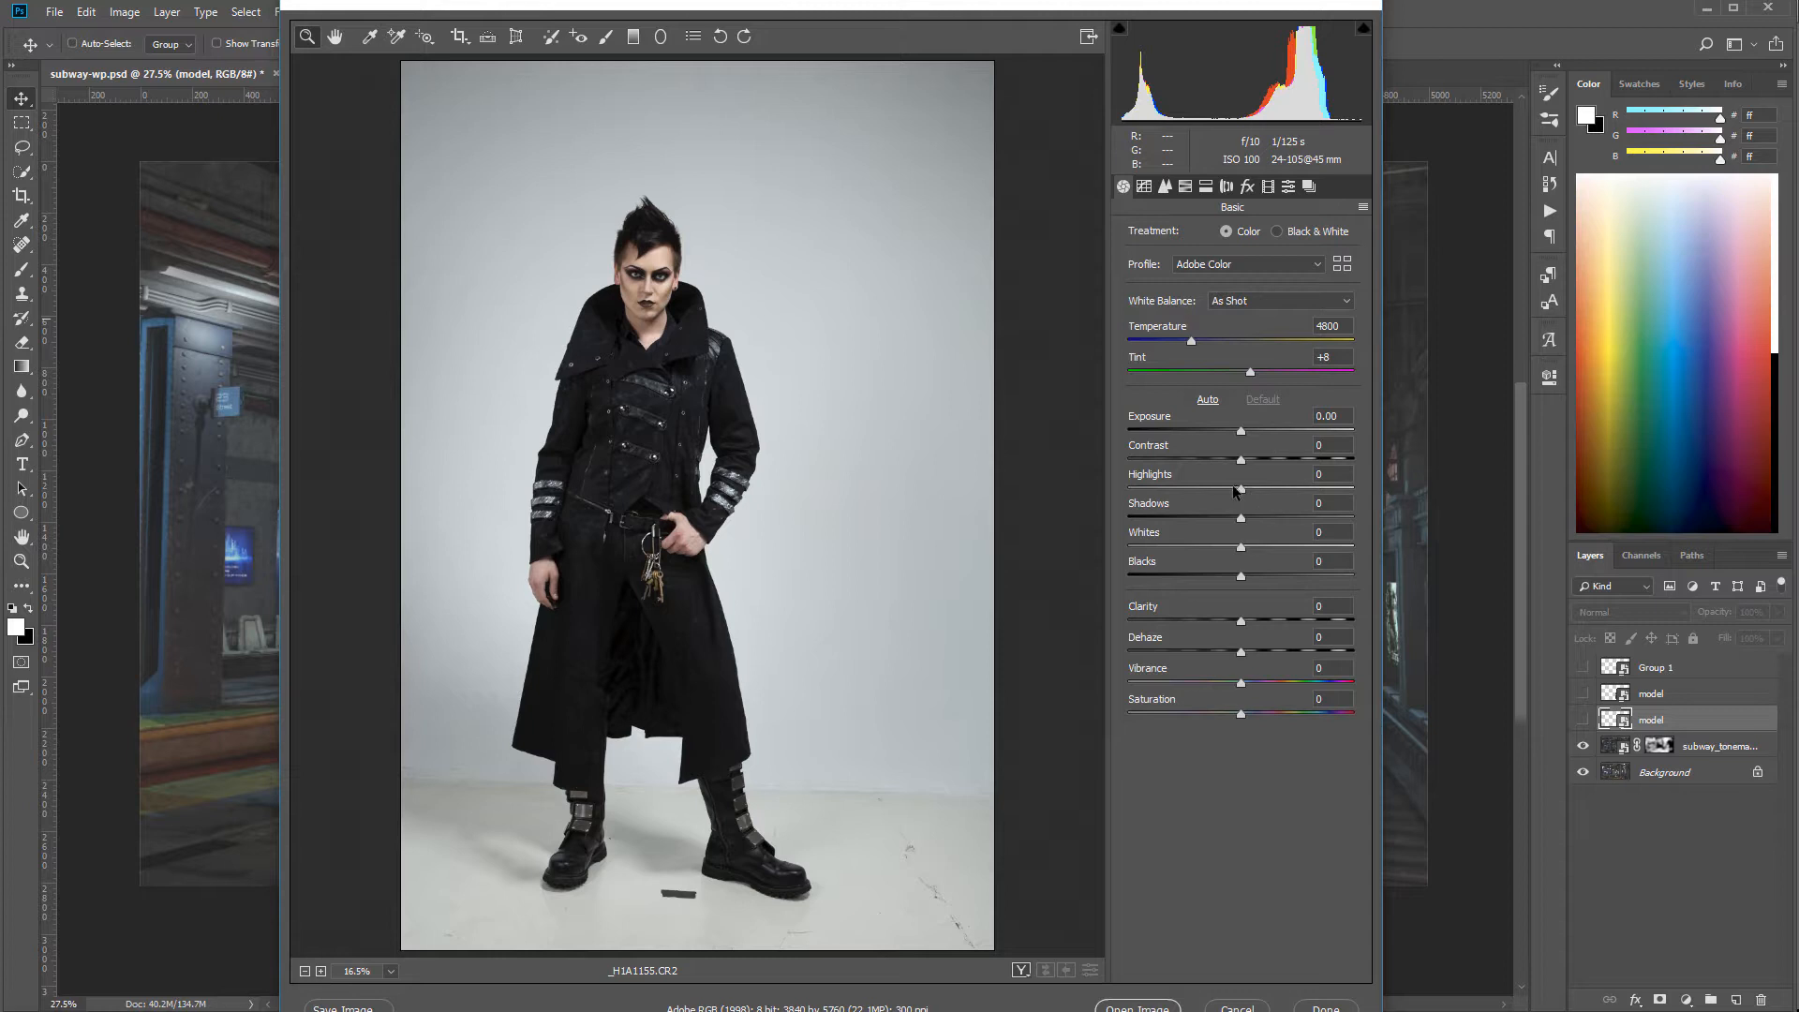
- Enable chromatic aberration removal and lens profile corrections, and set the sharpening amount to 68
click(1226, 187)
click(1186, 271)
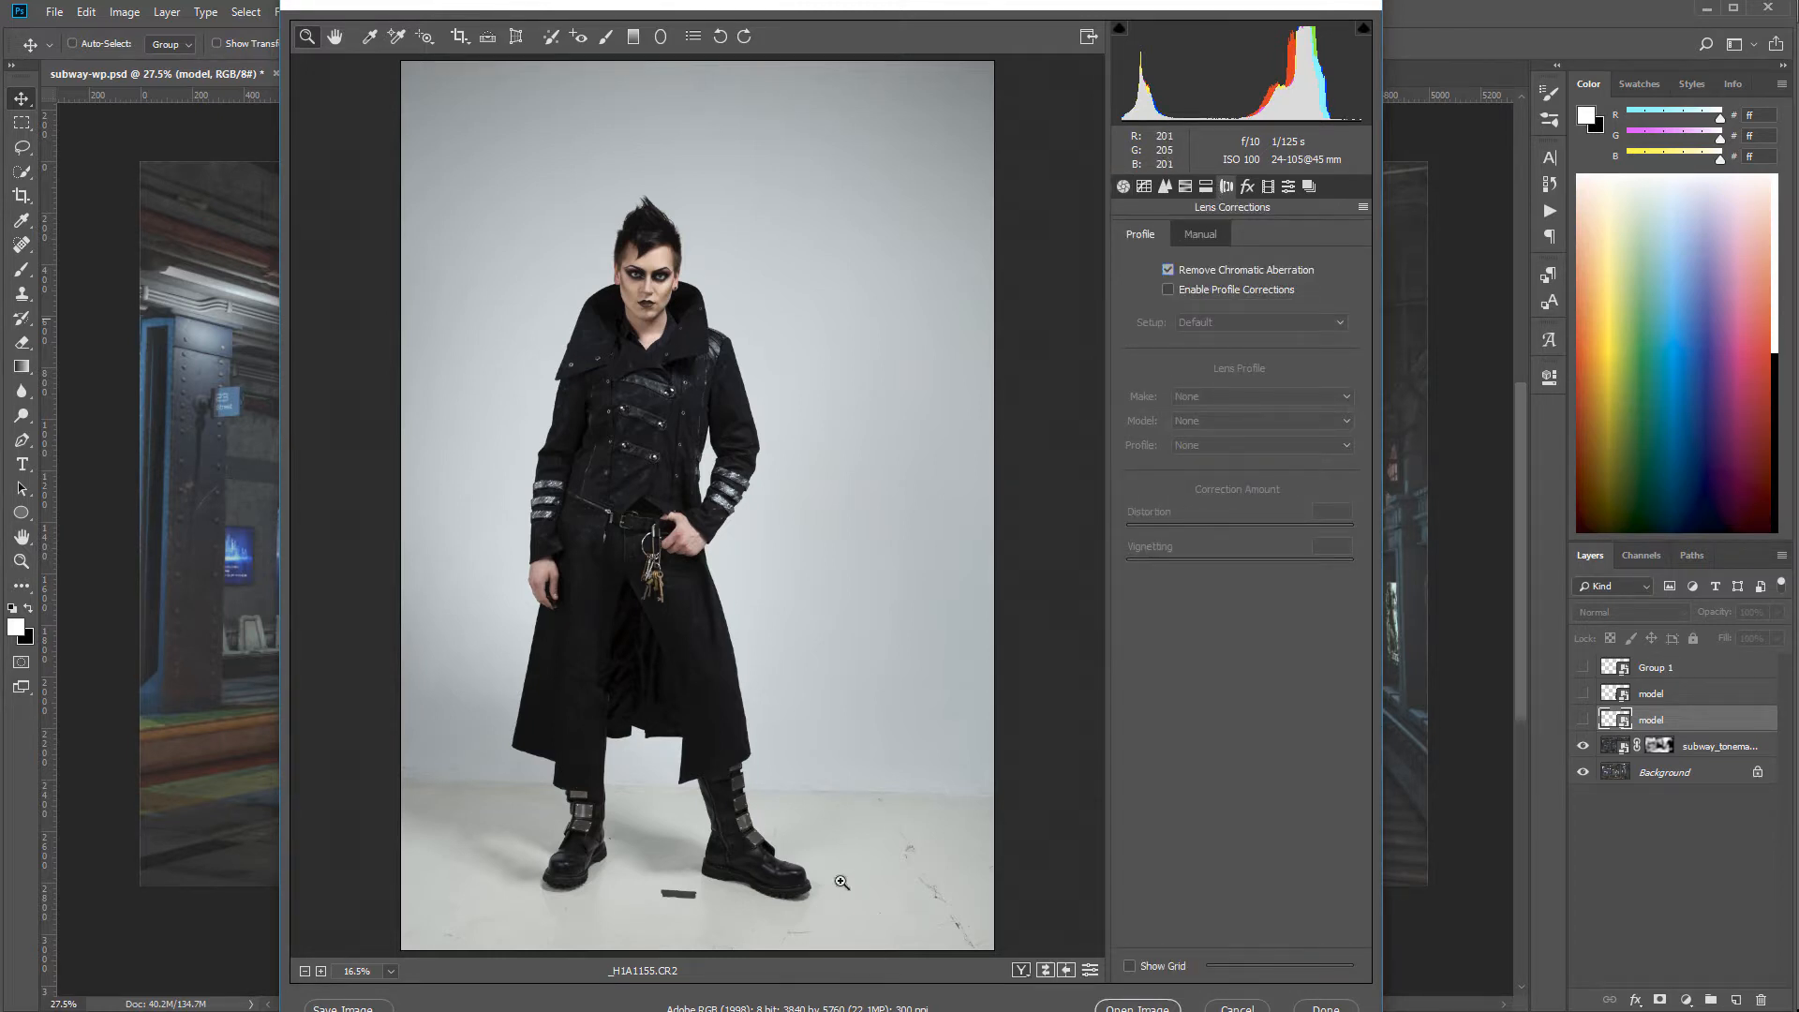
click(1239, 285)
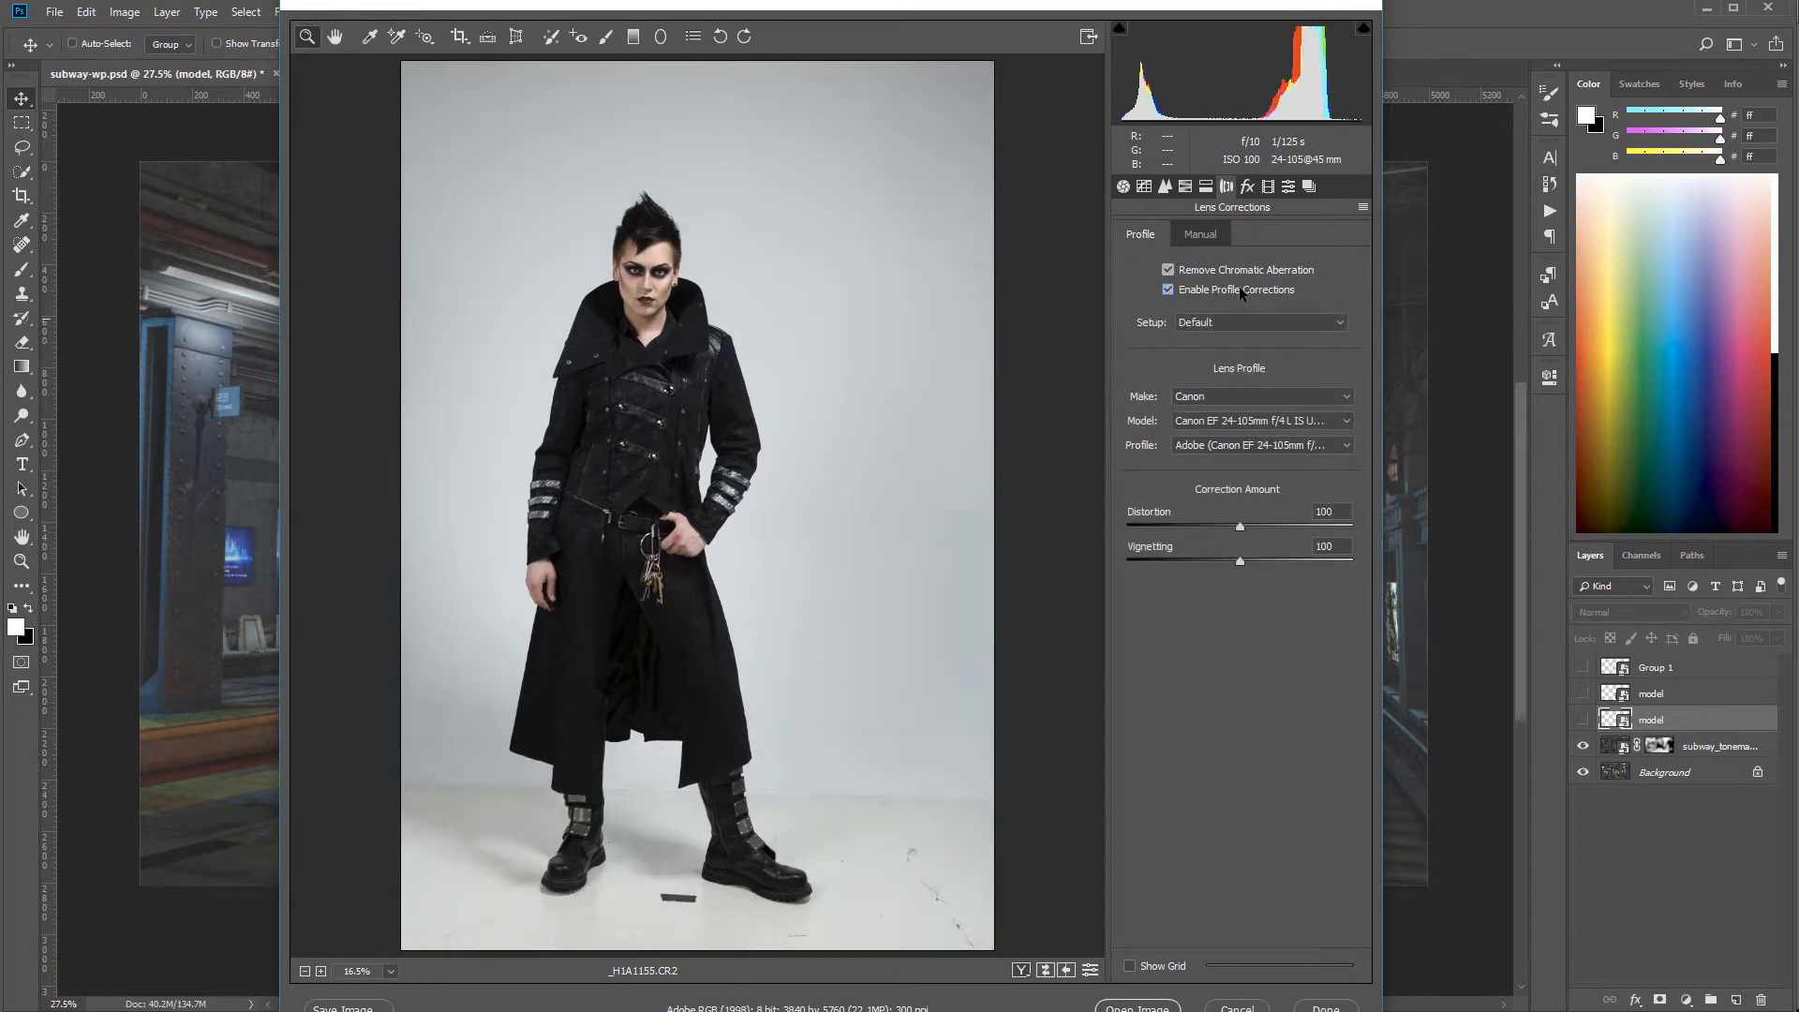
click(1165, 186)
drag(1191, 260, 1209, 262)
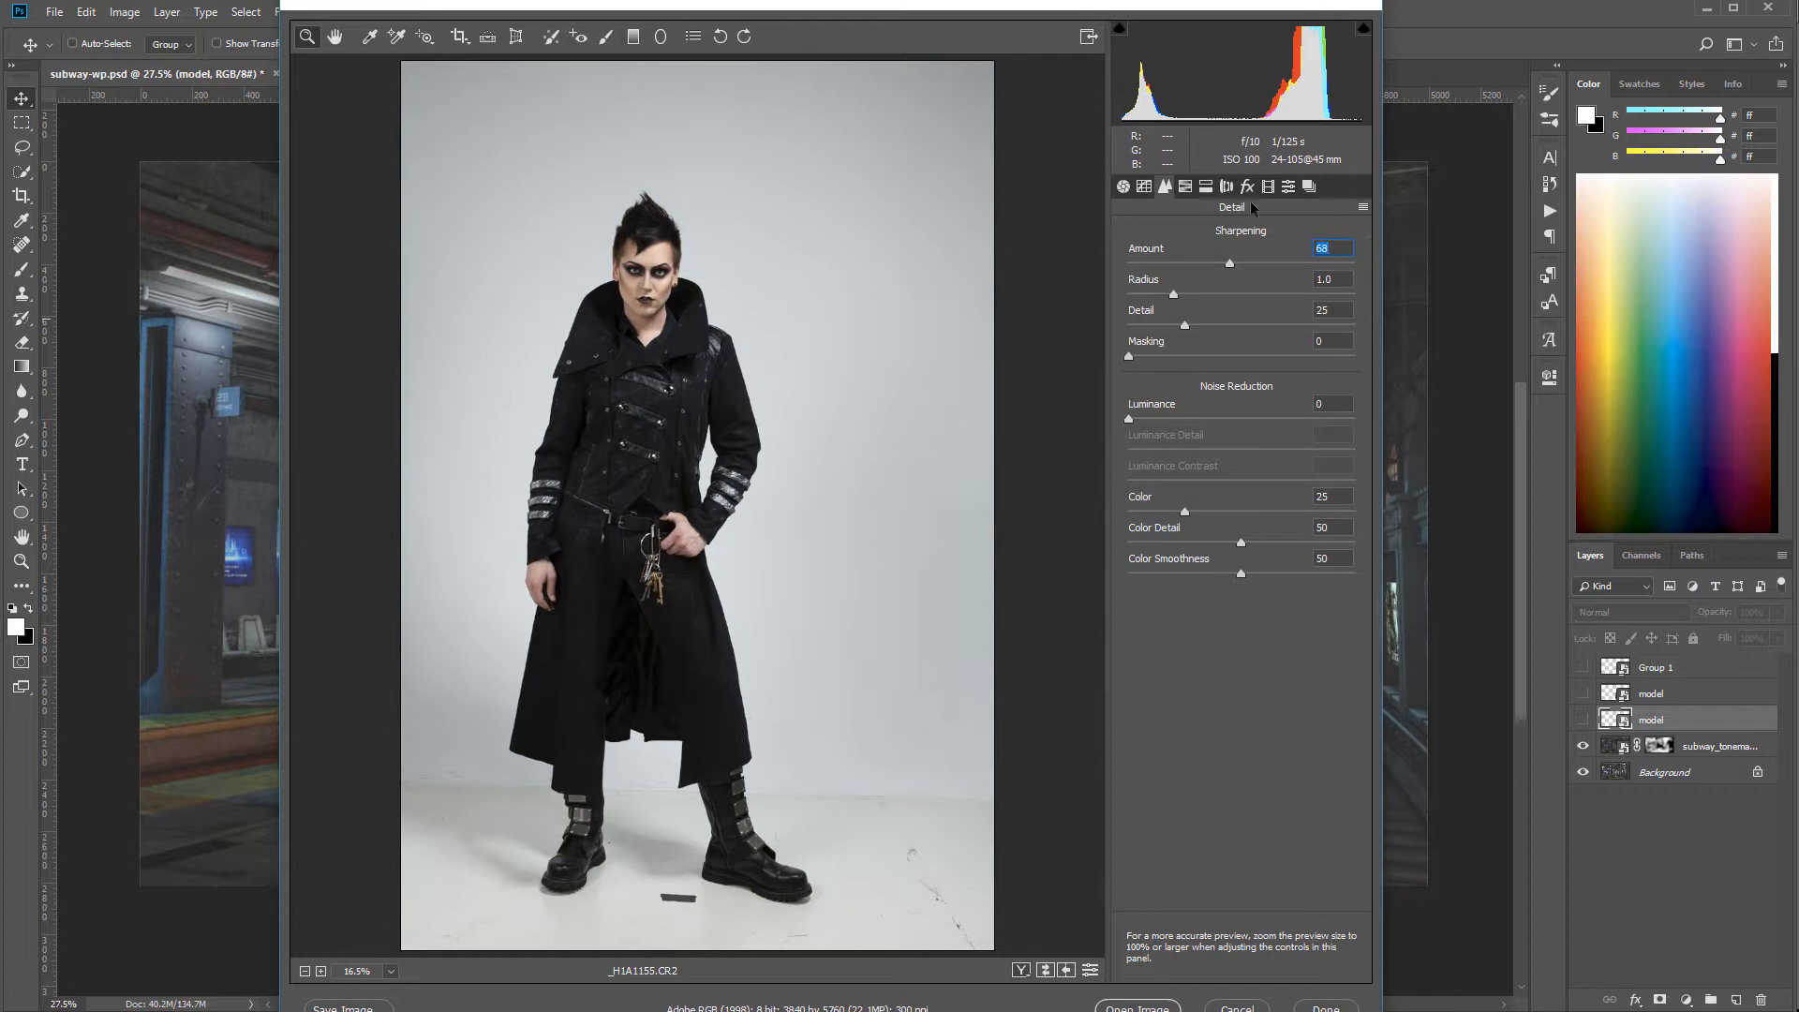
- Lower the photo's Highlights to -36, checking the model's face up close
click(1123, 186)
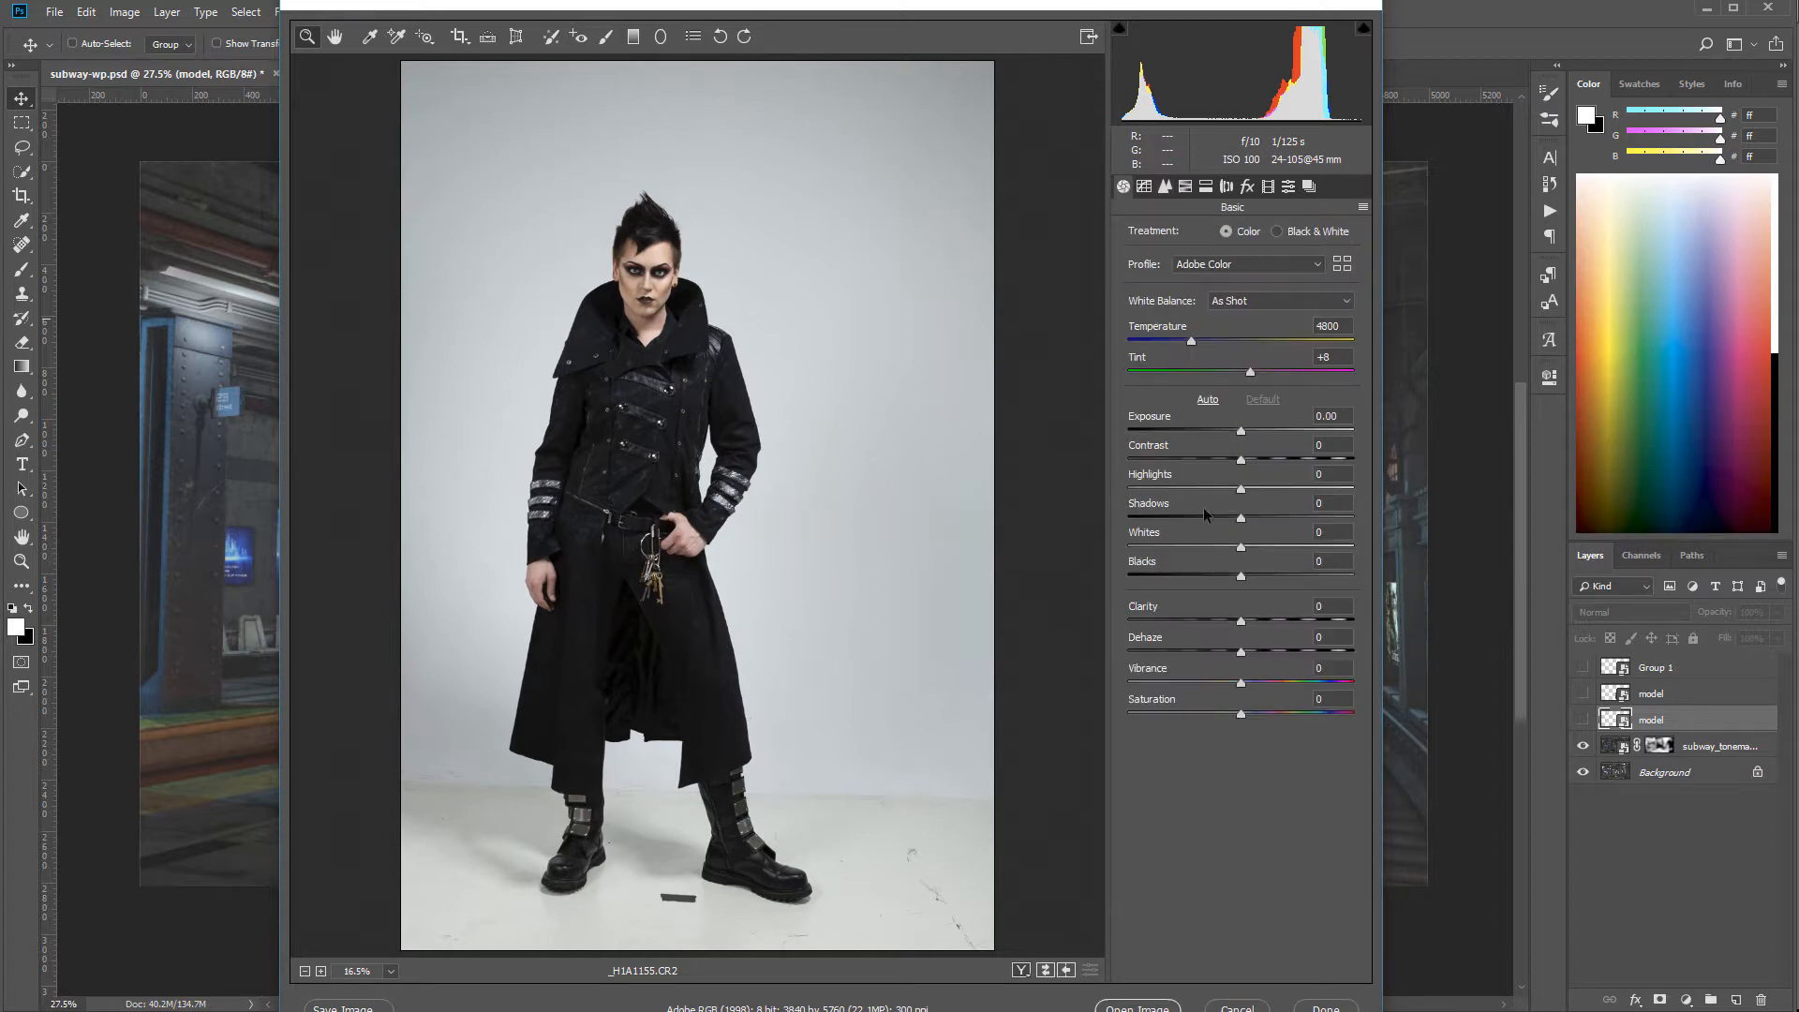
drag(1233, 495, 1199, 480)
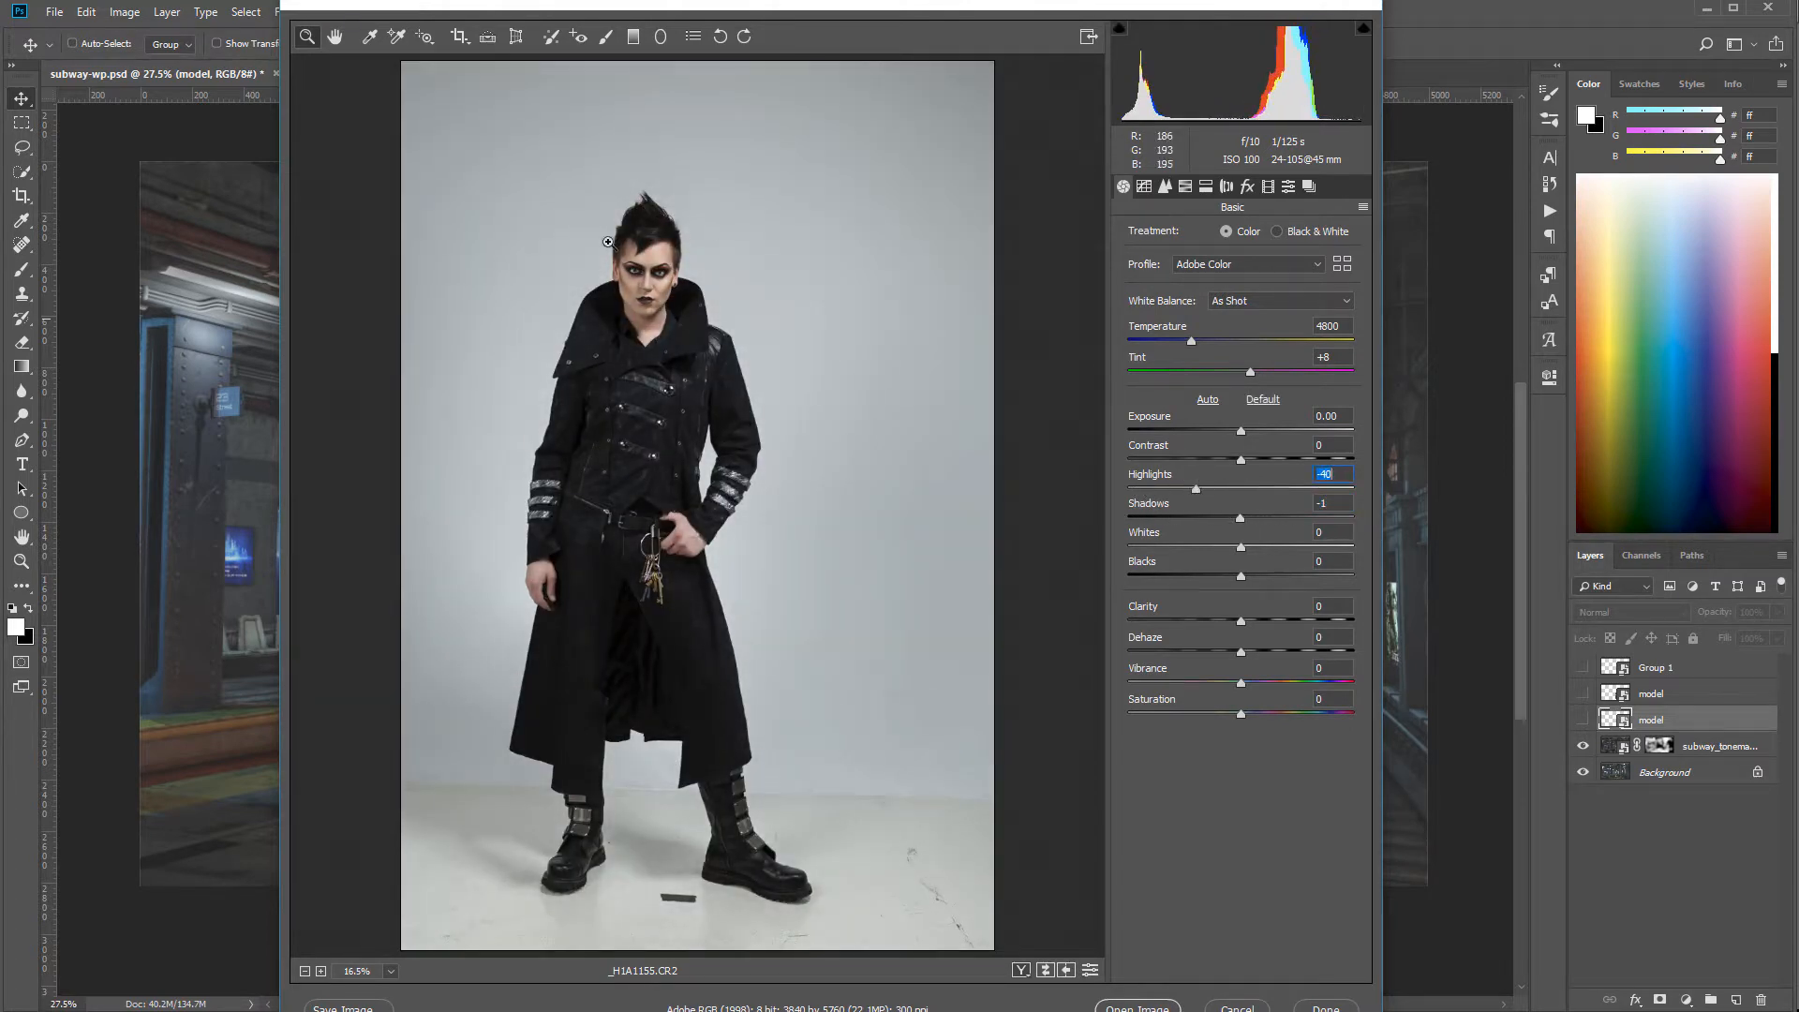
click(662, 270)
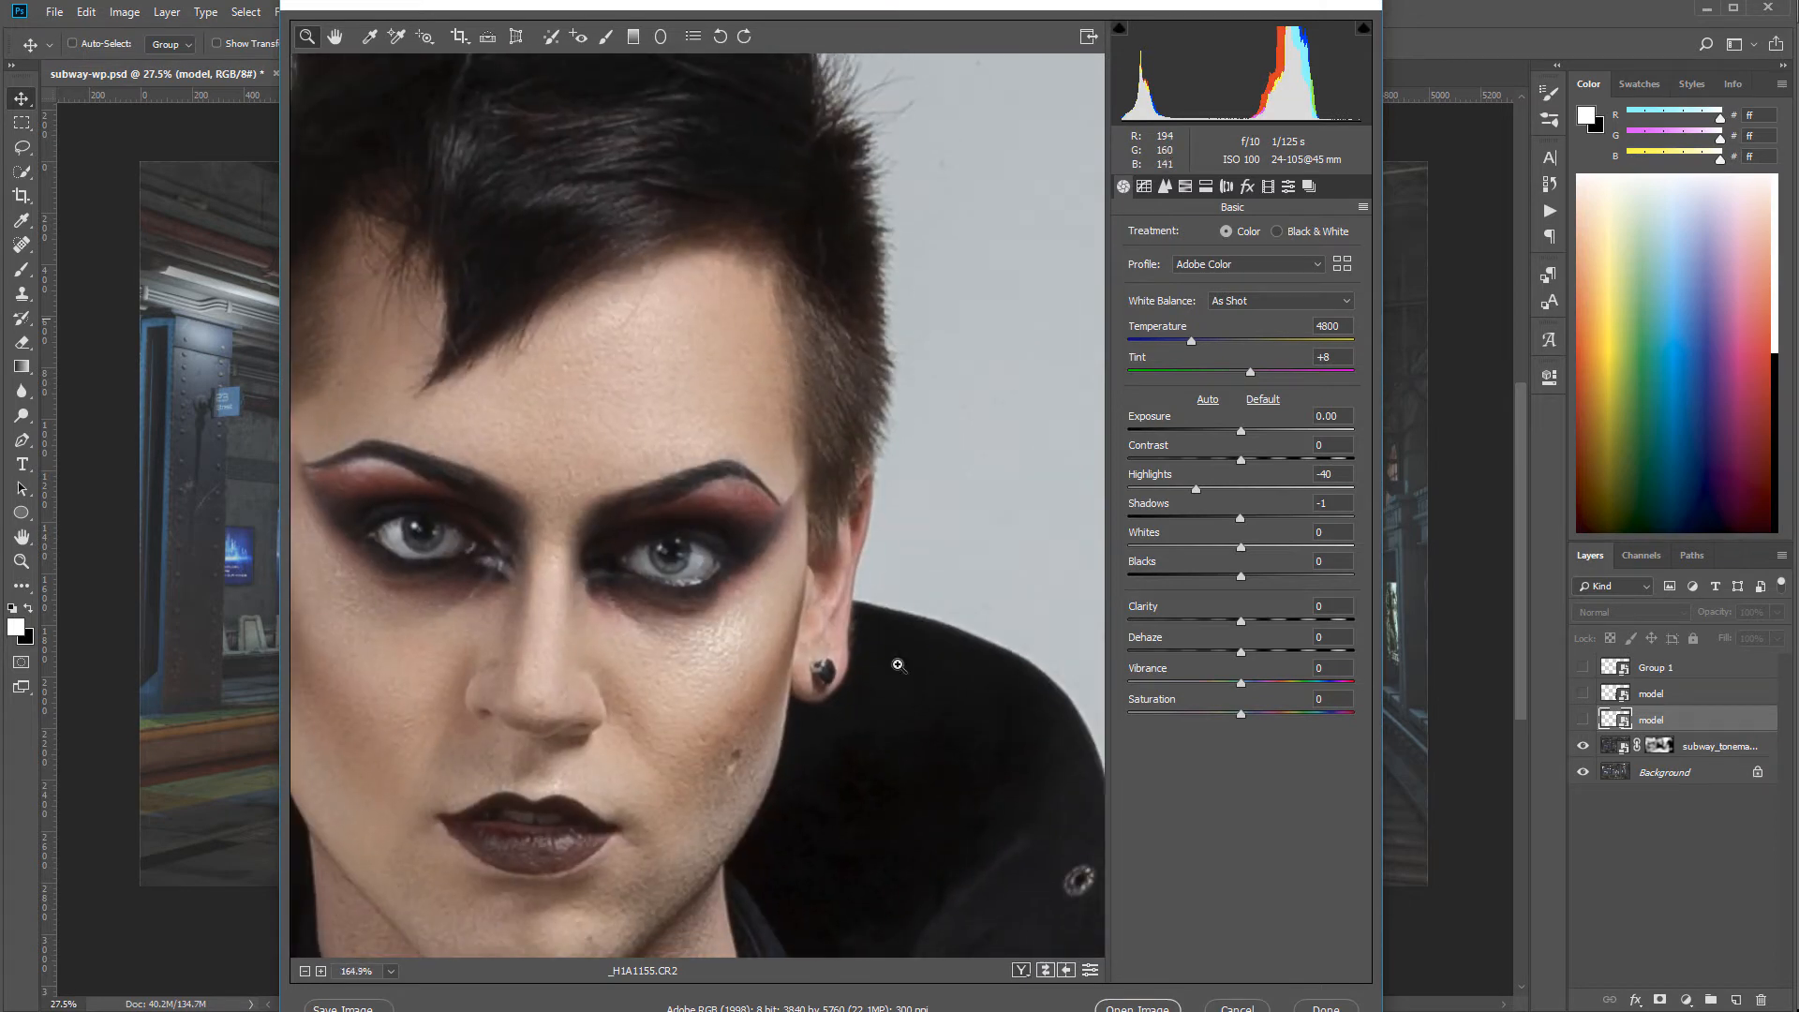
mouse_move(1201, 485)
mouse_down()
mouse_move(1117, 481)
mouse_move(1363, 485)
mouse_move(1201, 481)
mouse_up()
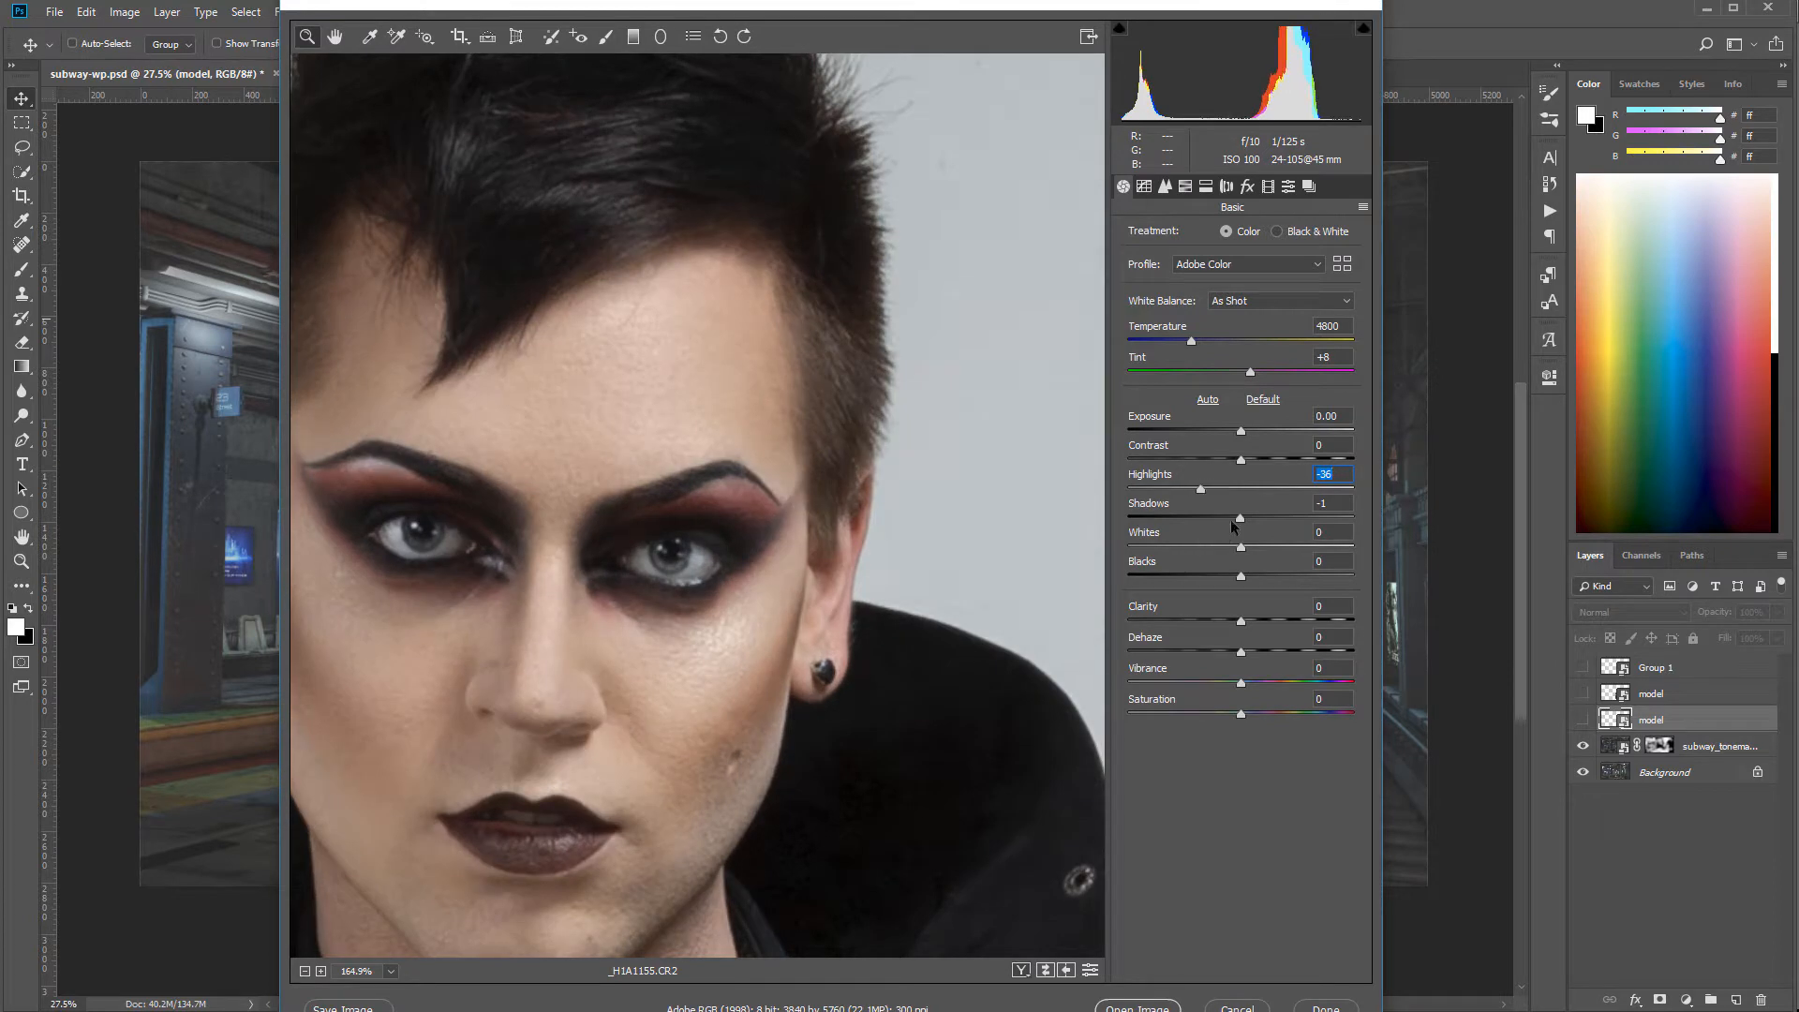
- Raise the photo's Shadows to +73 to bring out the detail in the black coat
scroll(753, 512, down, 1)
scroll(705, 509, down, 12)
scroll(710, 511, up, 4)
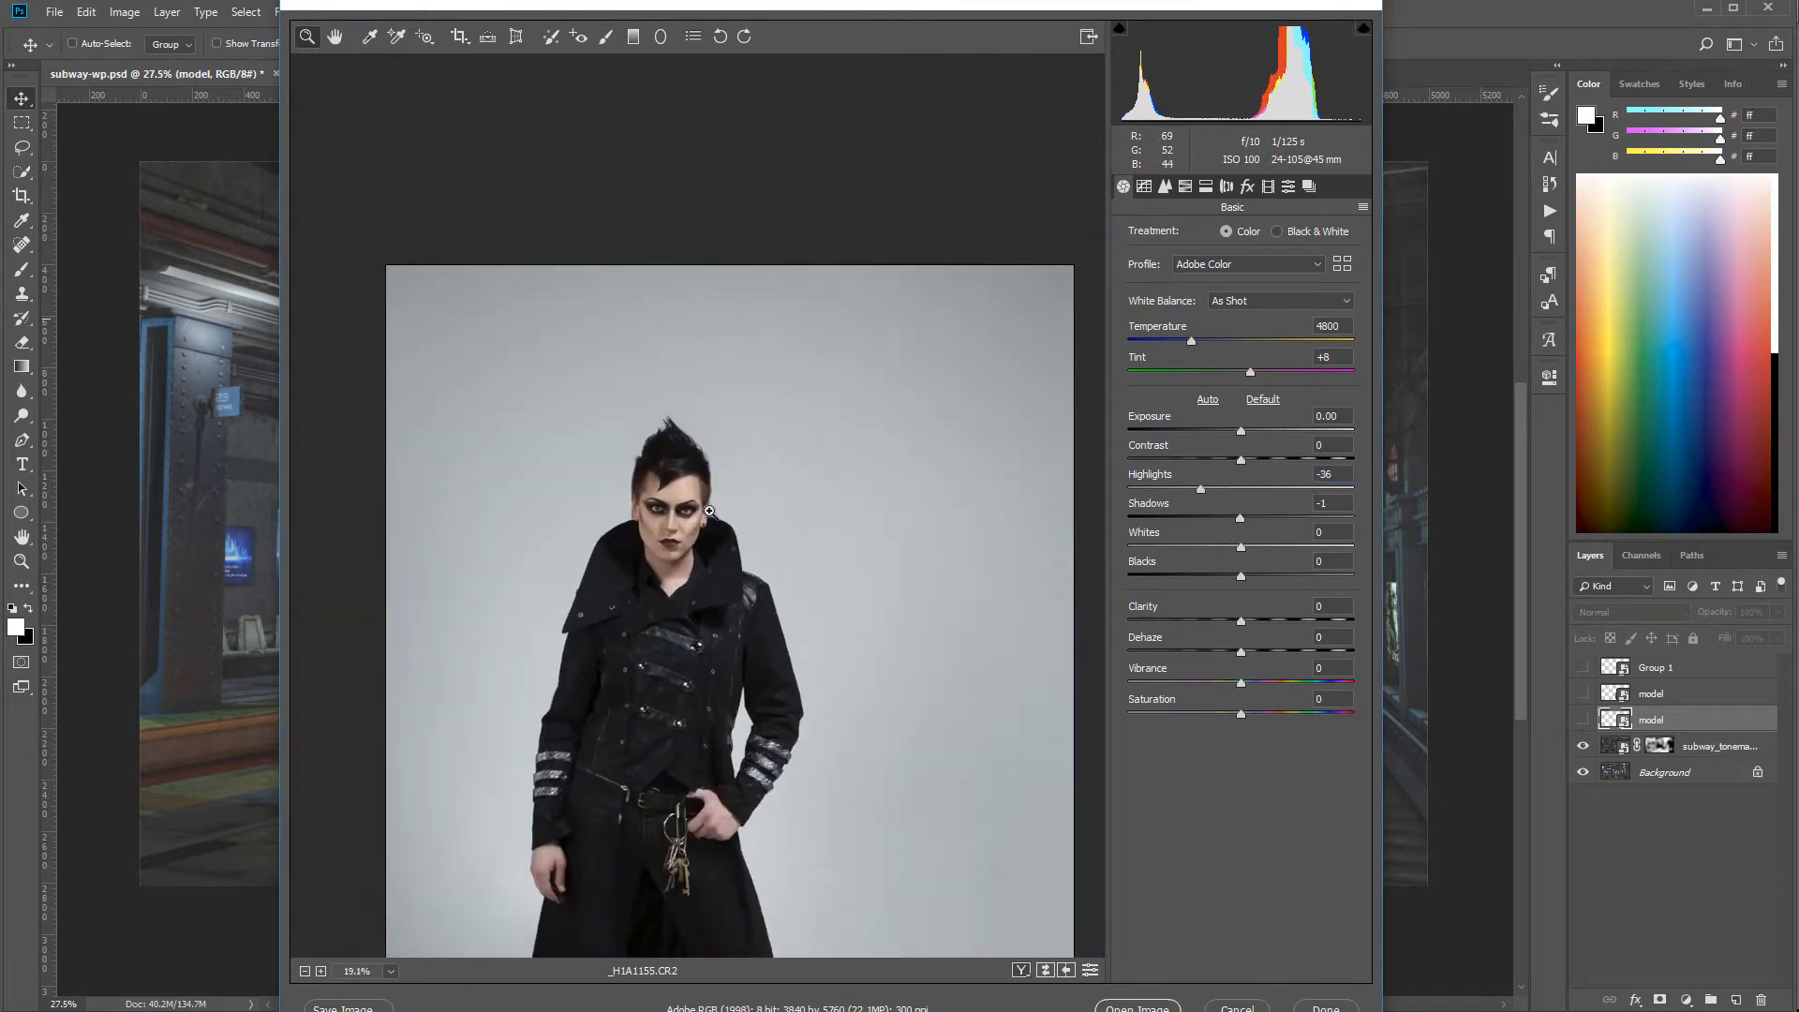
drag(785, 633, 792, 362)
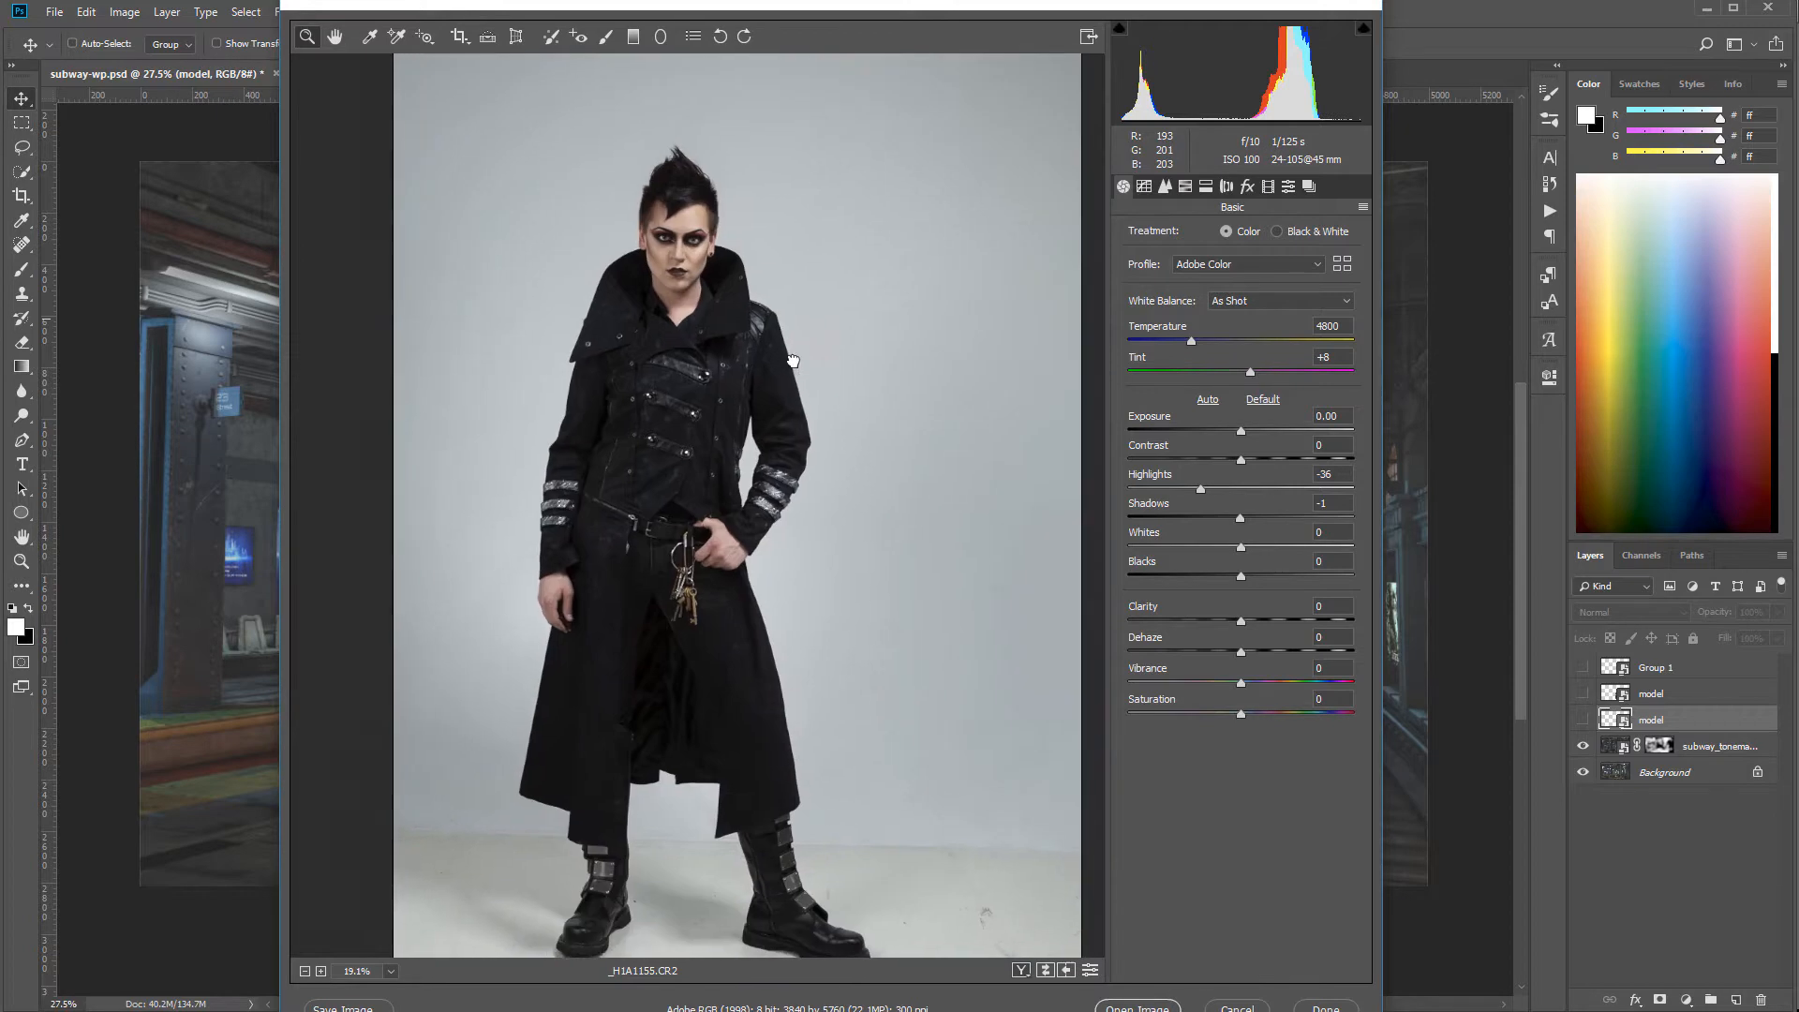
drag(1242, 518, 1342, 521)
drag(656, 408, 814, 523)
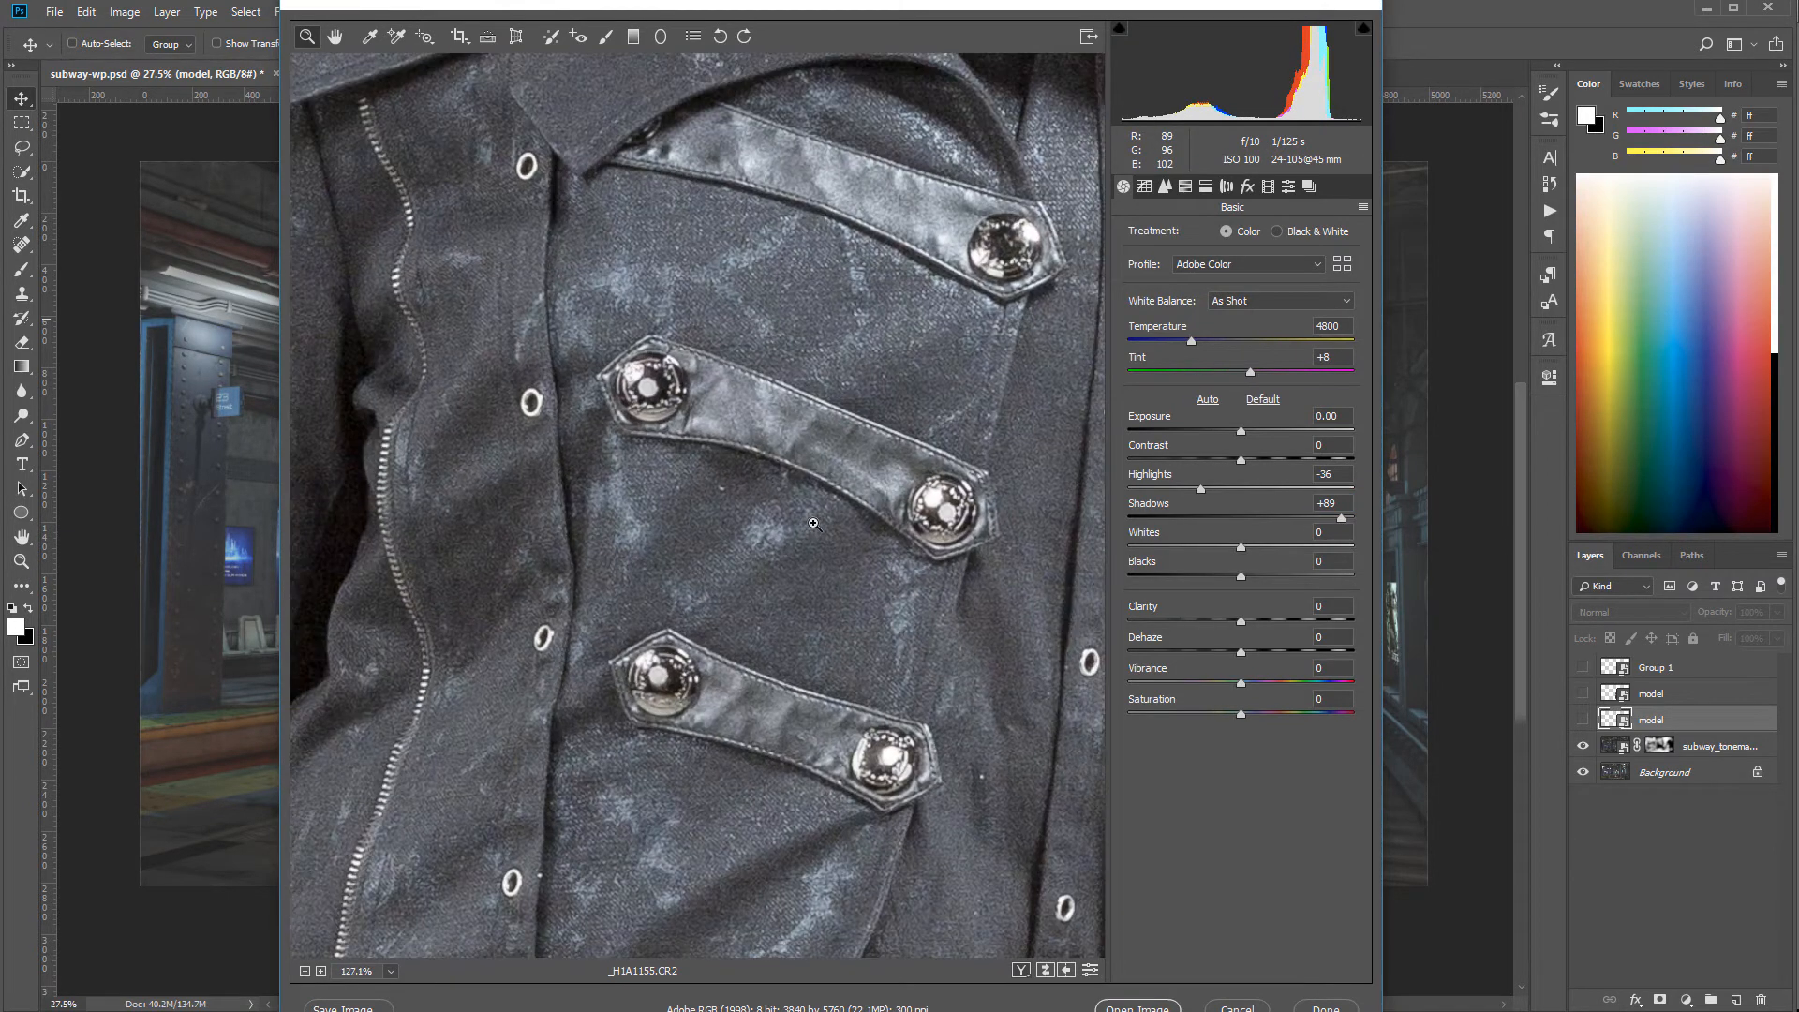
drag(1343, 519, 1325, 519)
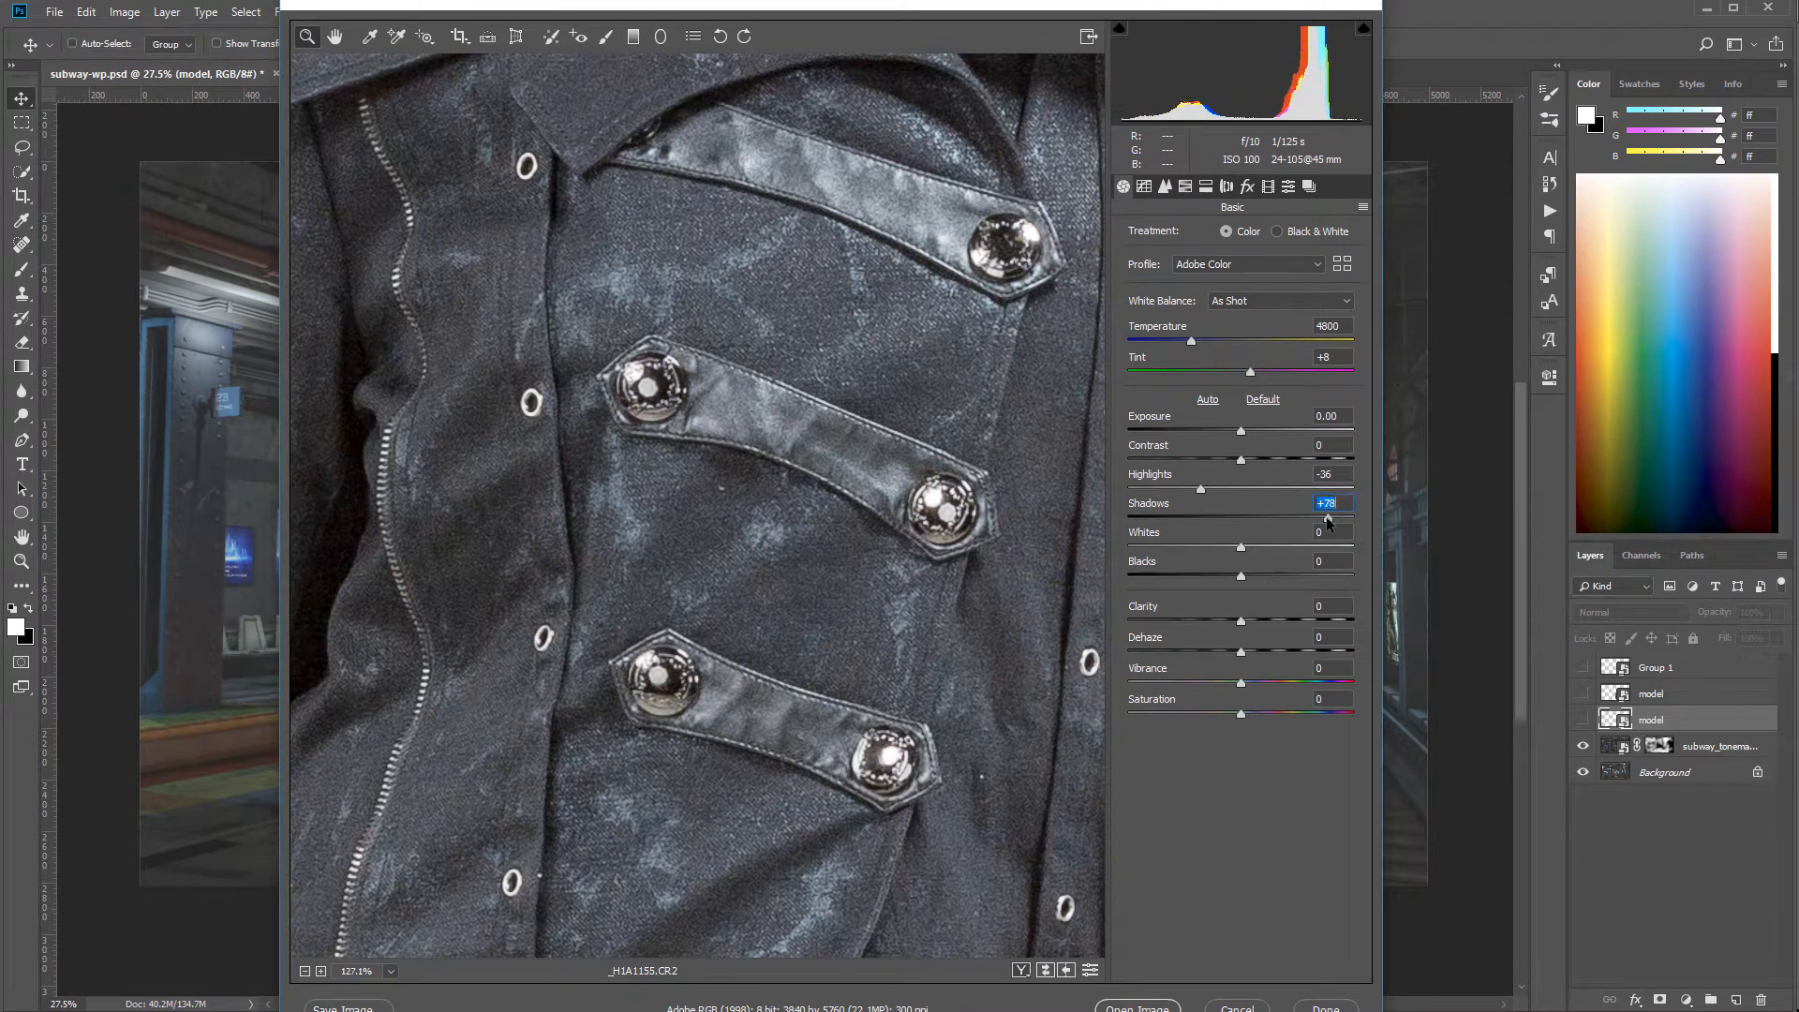
drag(902, 572, 733, 464)
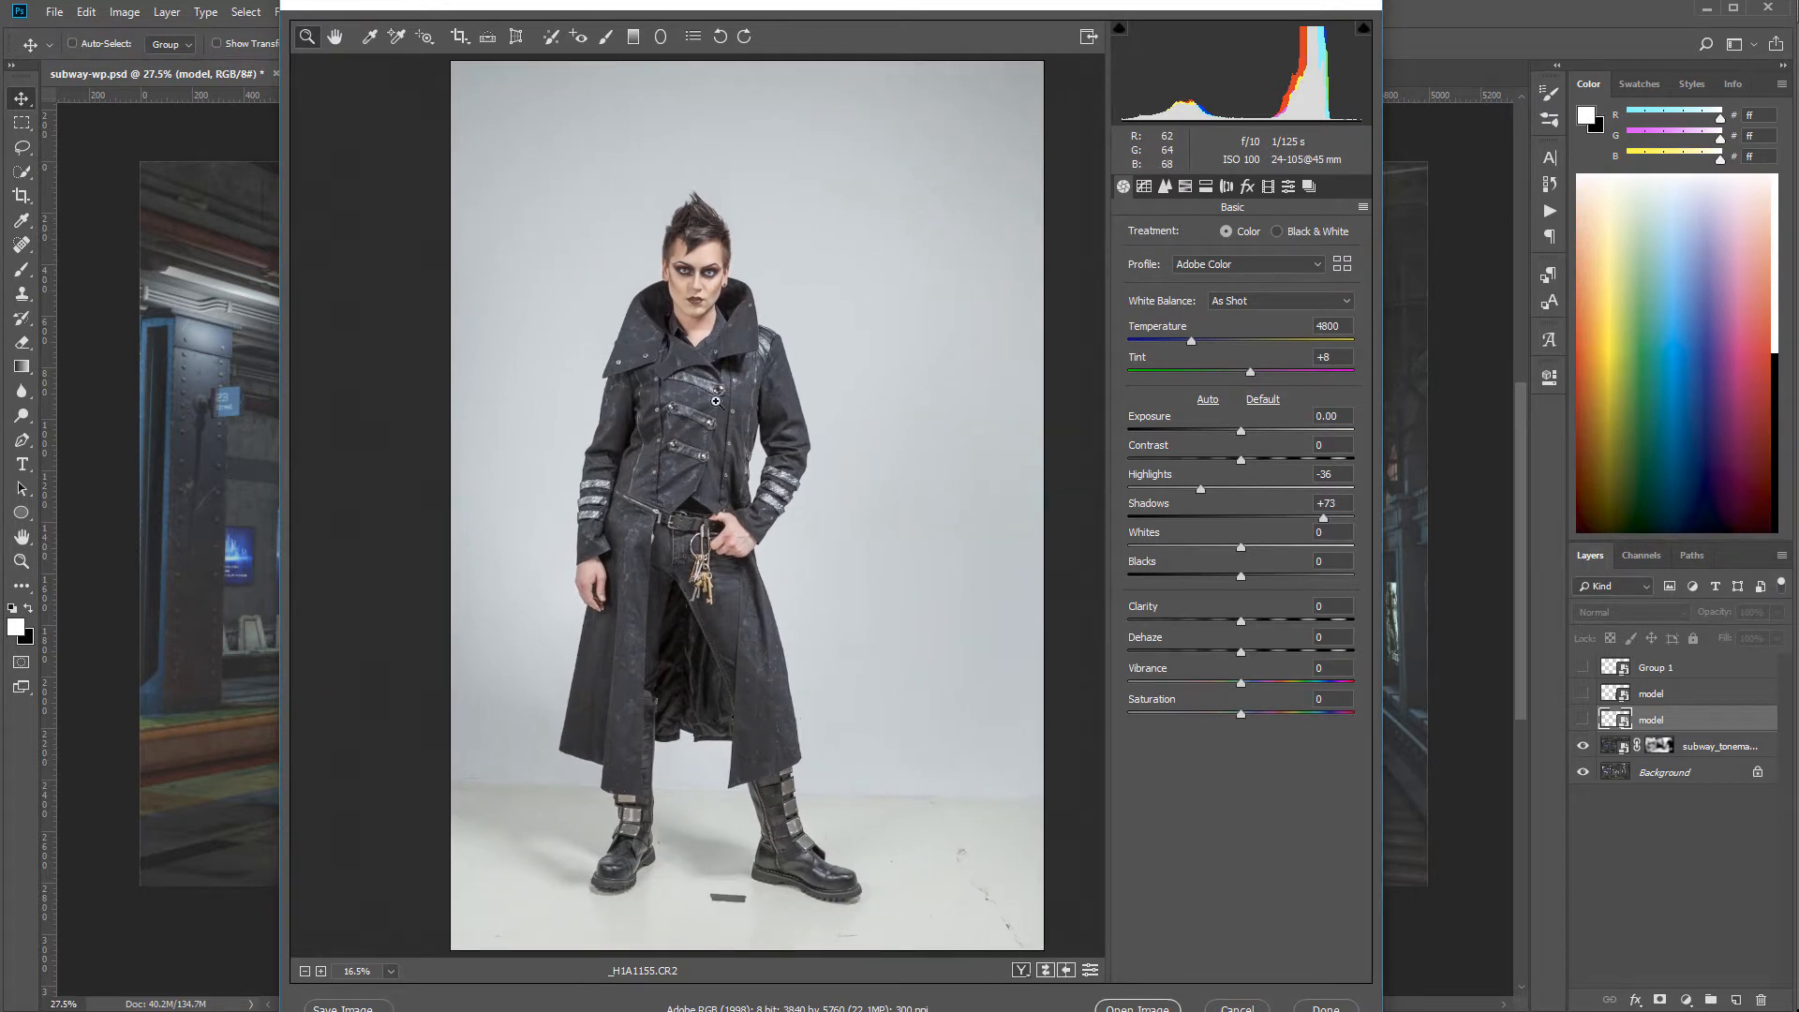
- Reduce the photo's Shadows to +62, checking the black coat close up and at full figure
click(714, 429)
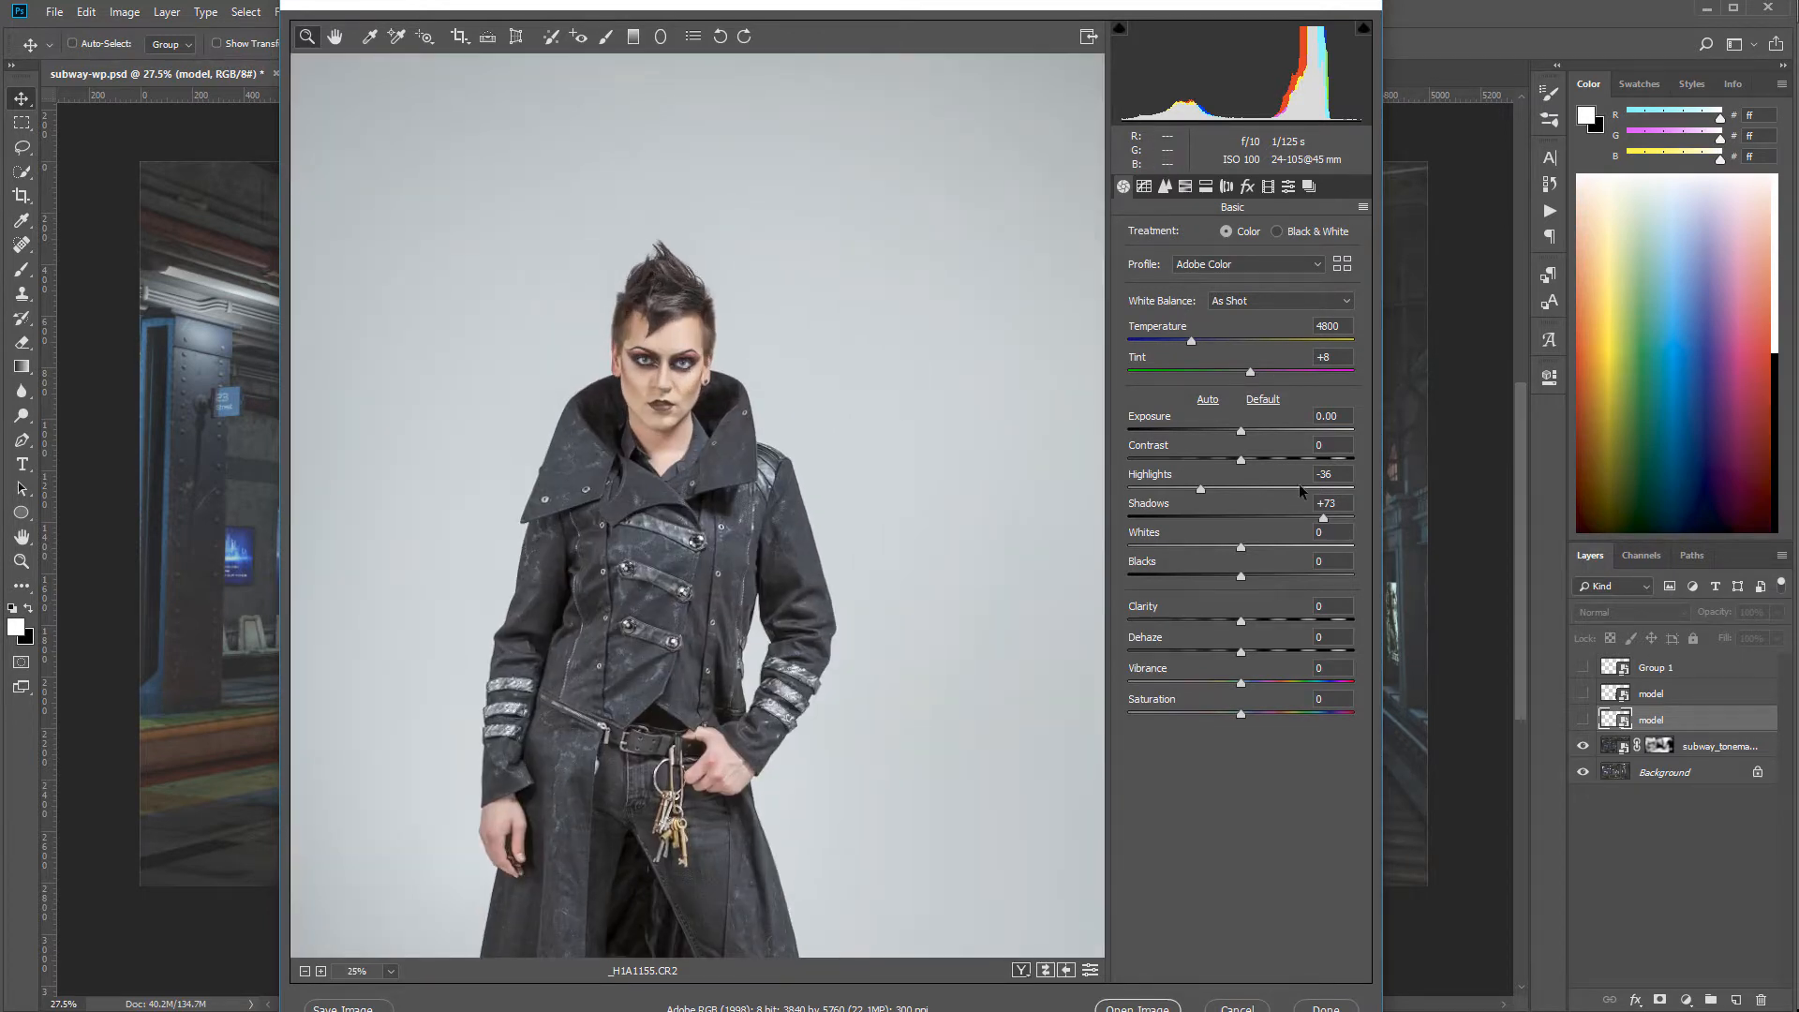
mouse_move(1323, 519)
mouse_down()
mouse_move(1280, 514)
mouse_move(1311, 520)
mouse_up()
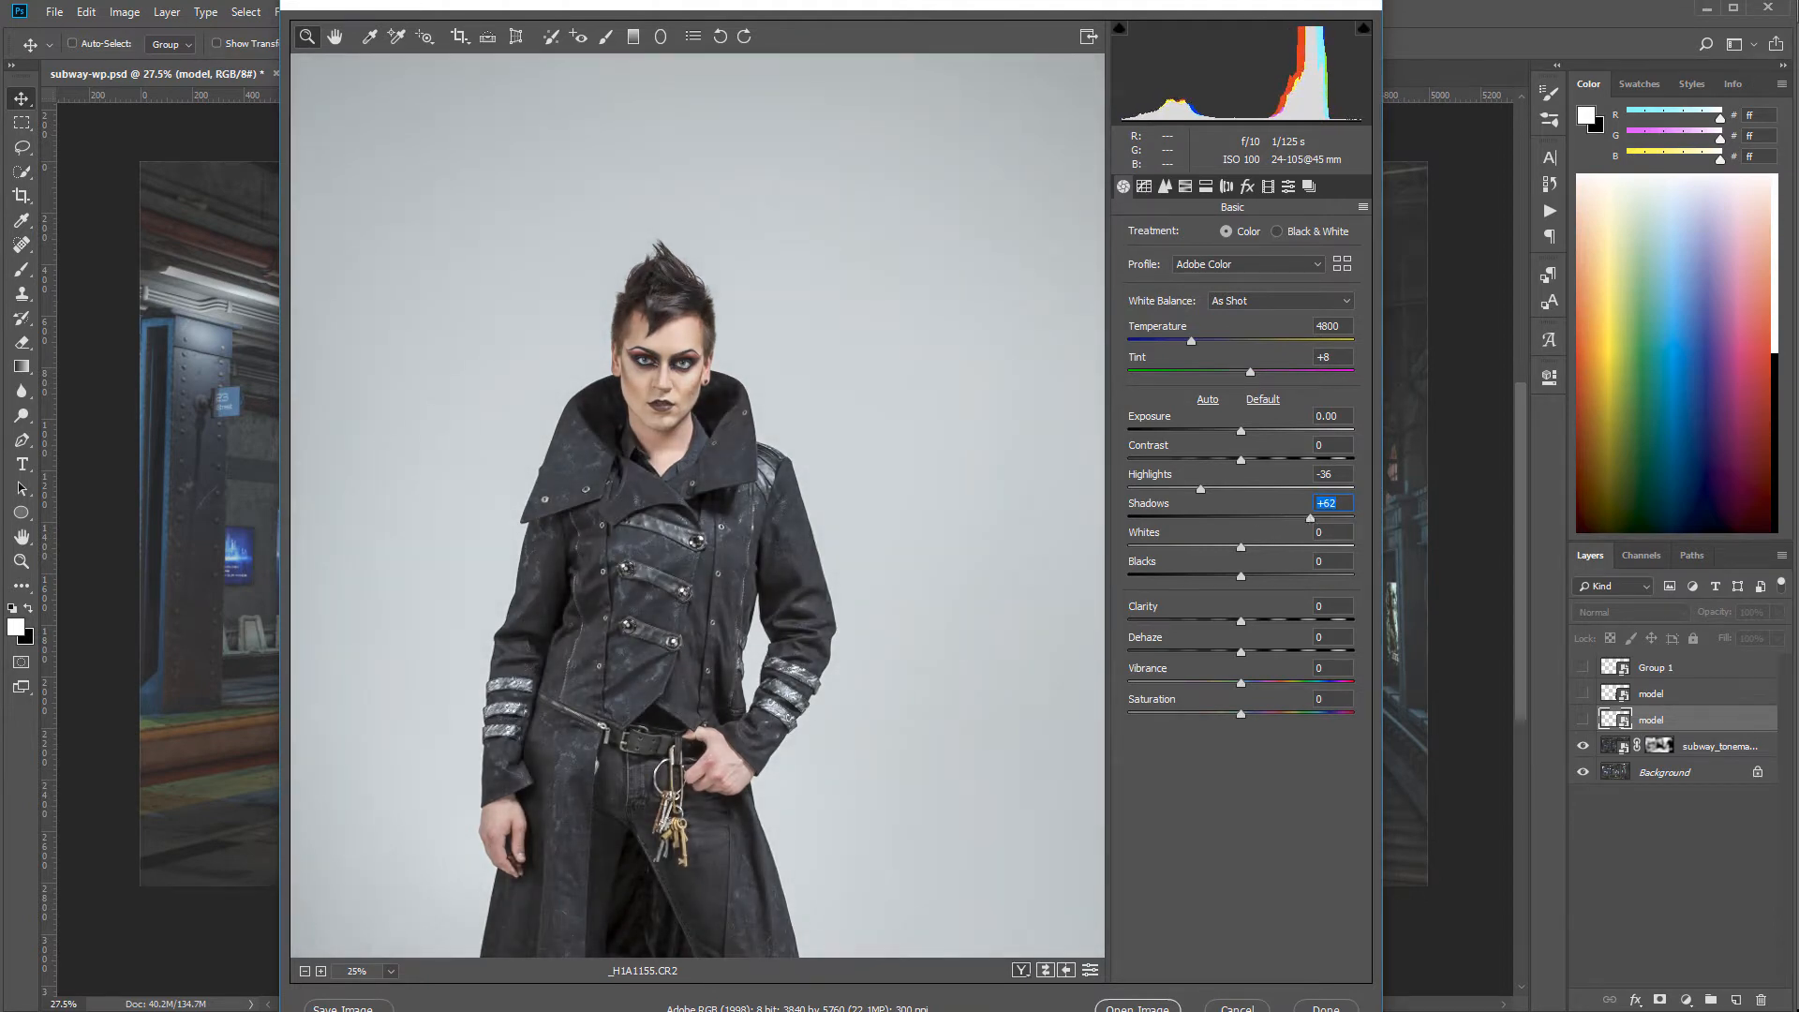
click(1138, 1009)
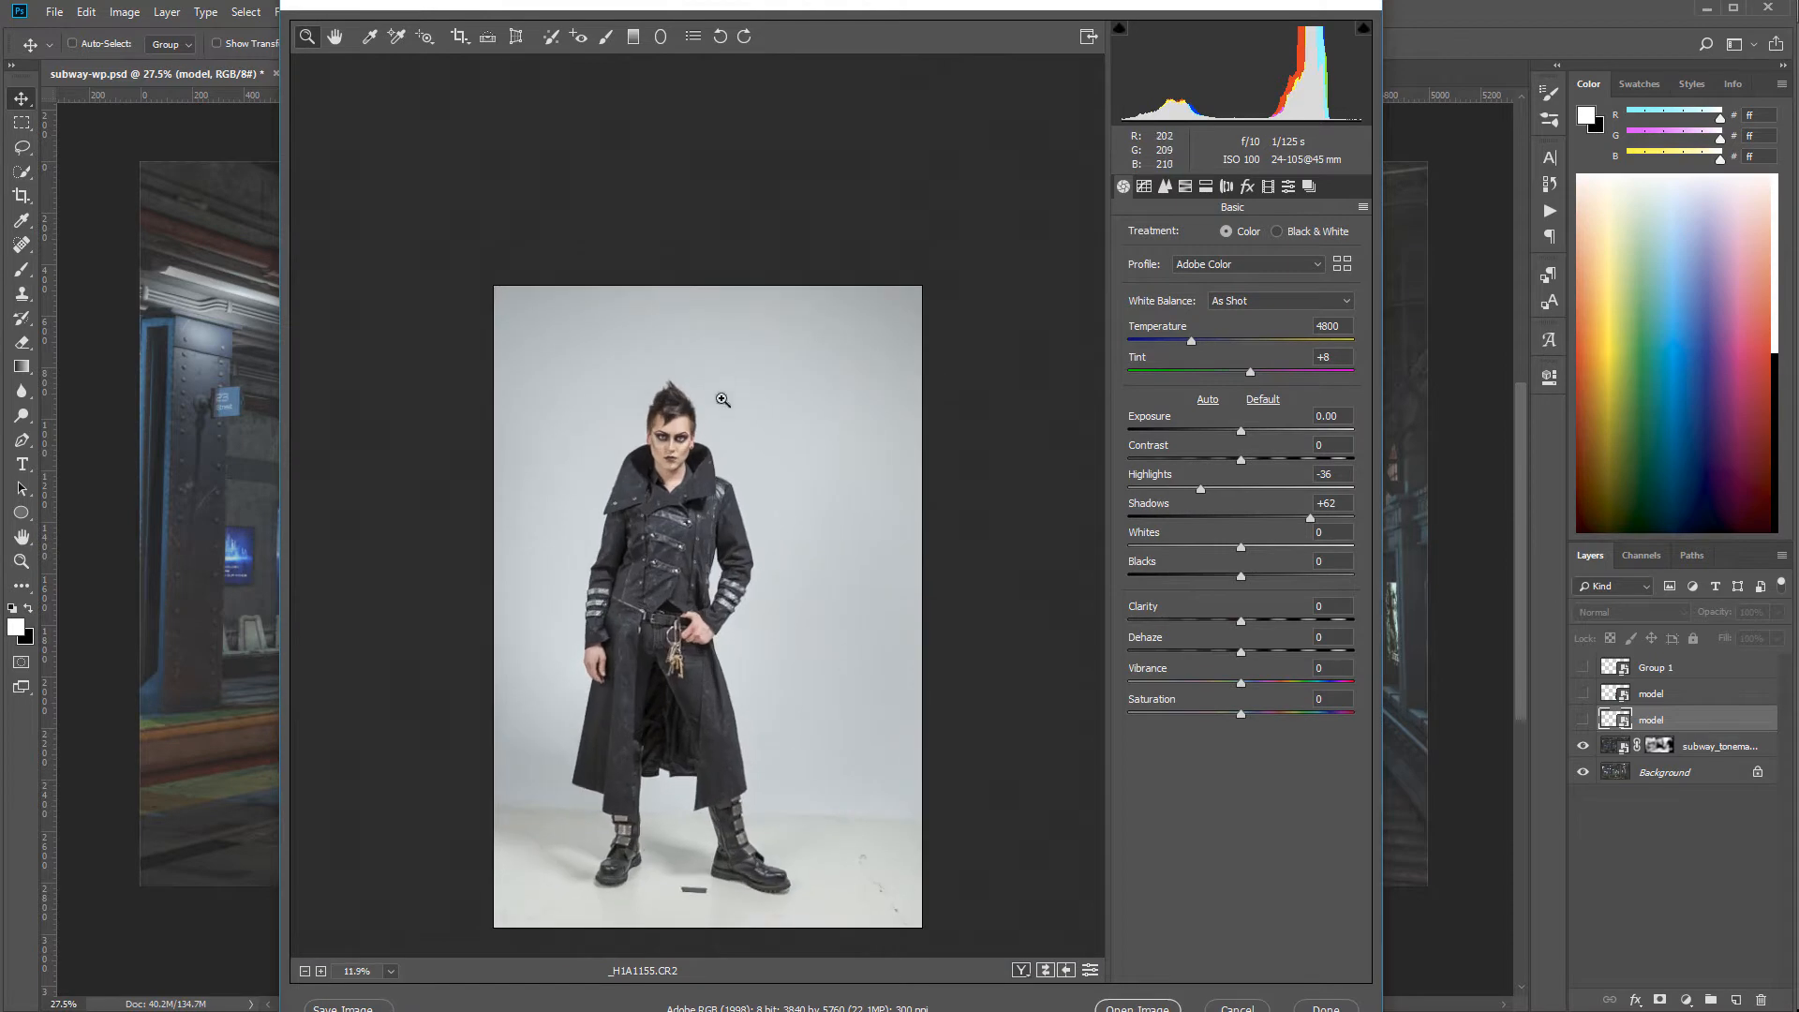
- Set the HSL luminance to Reds +12, Oranges -7 and Yellows -32, and open the processed image in Photoshop
click(1186, 188)
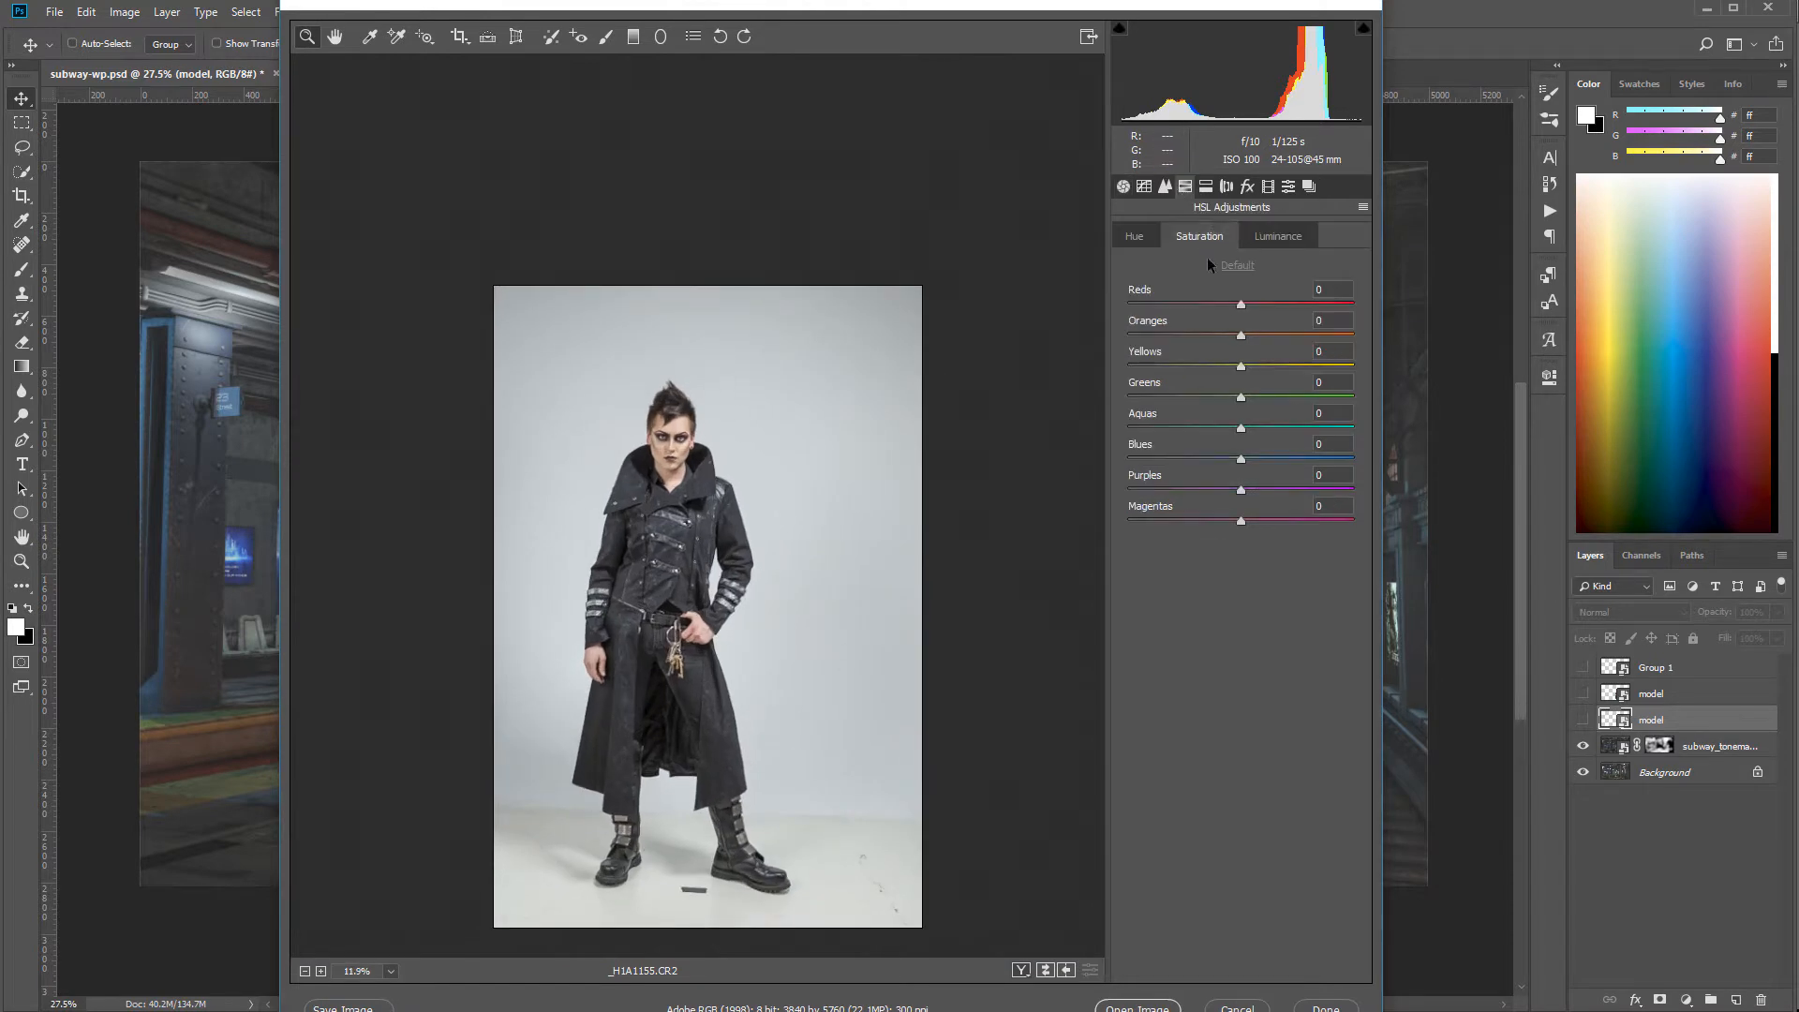
click(1261, 238)
drag(1245, 335, 1205, 374)
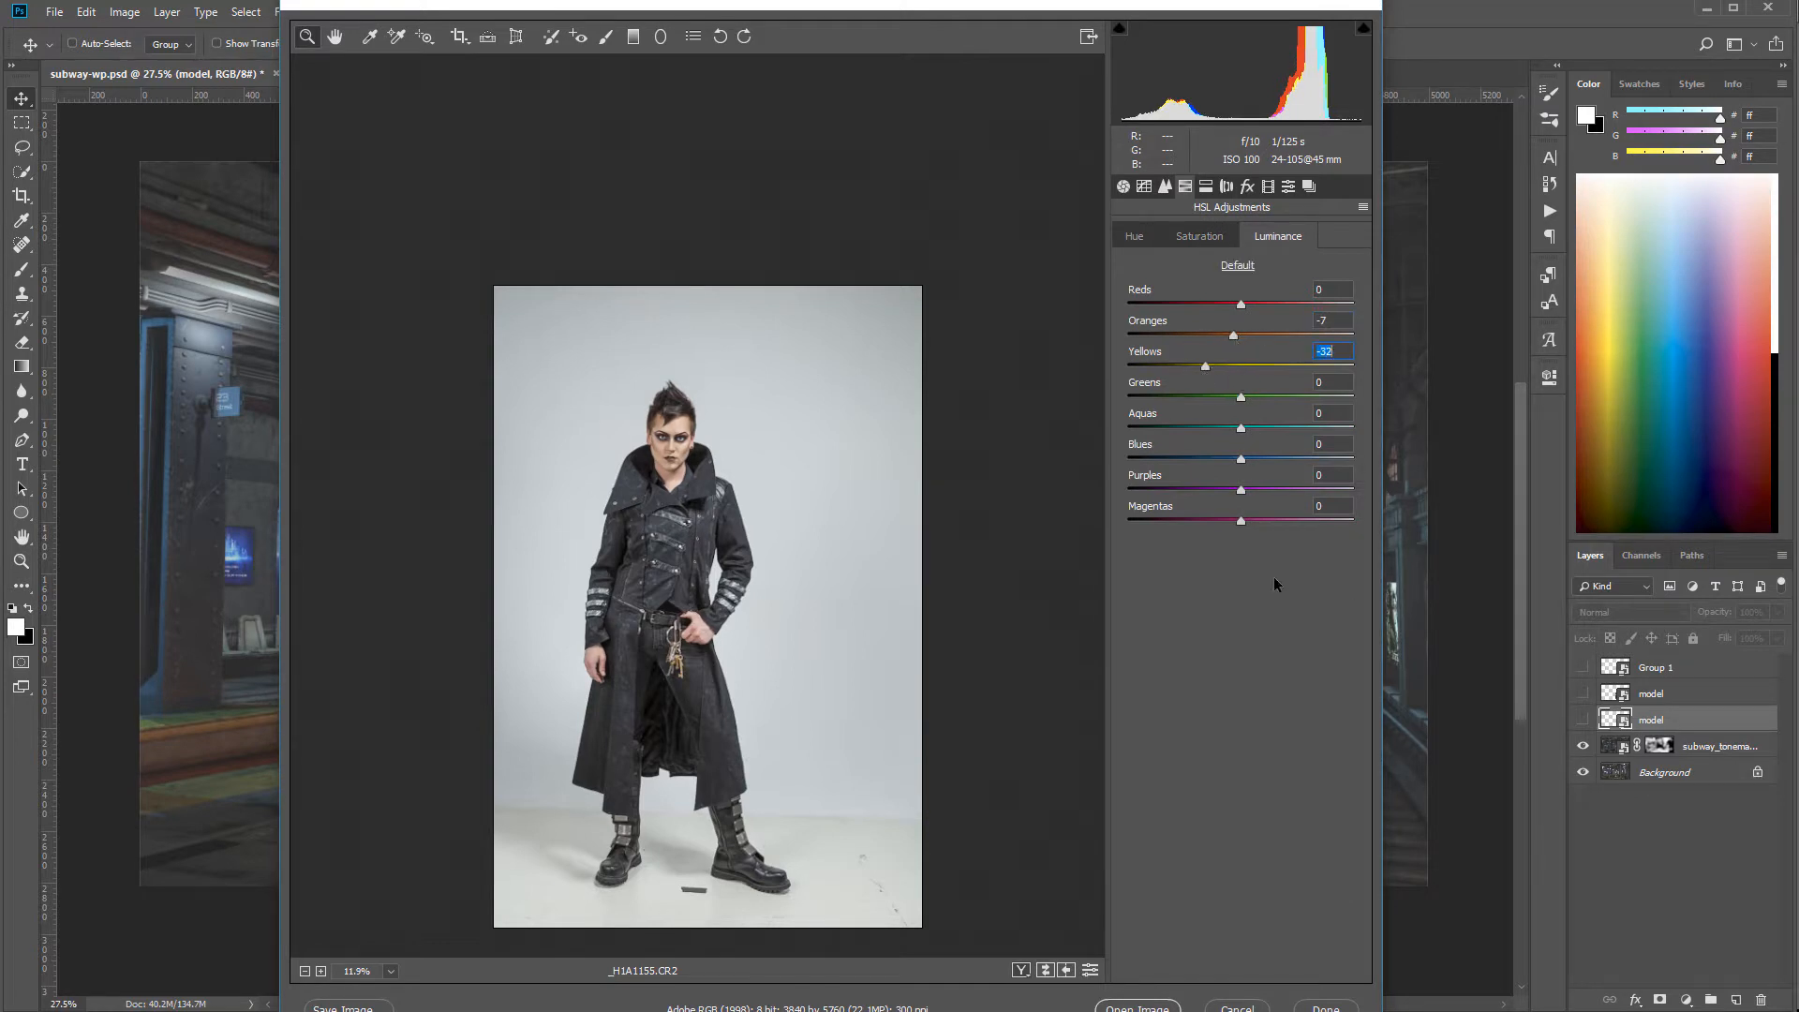
mouse_move(1243, 304)
mouse_down()
mouse_move(1217, 306)
mouse_move(1270, 309)
mouse_up()
mouse_move(1246, 308)
mouse_down()
mouse_move(1188, 305)
mouse_move(1284, 306)
mouse_move(1268, 308)
mouse_up()
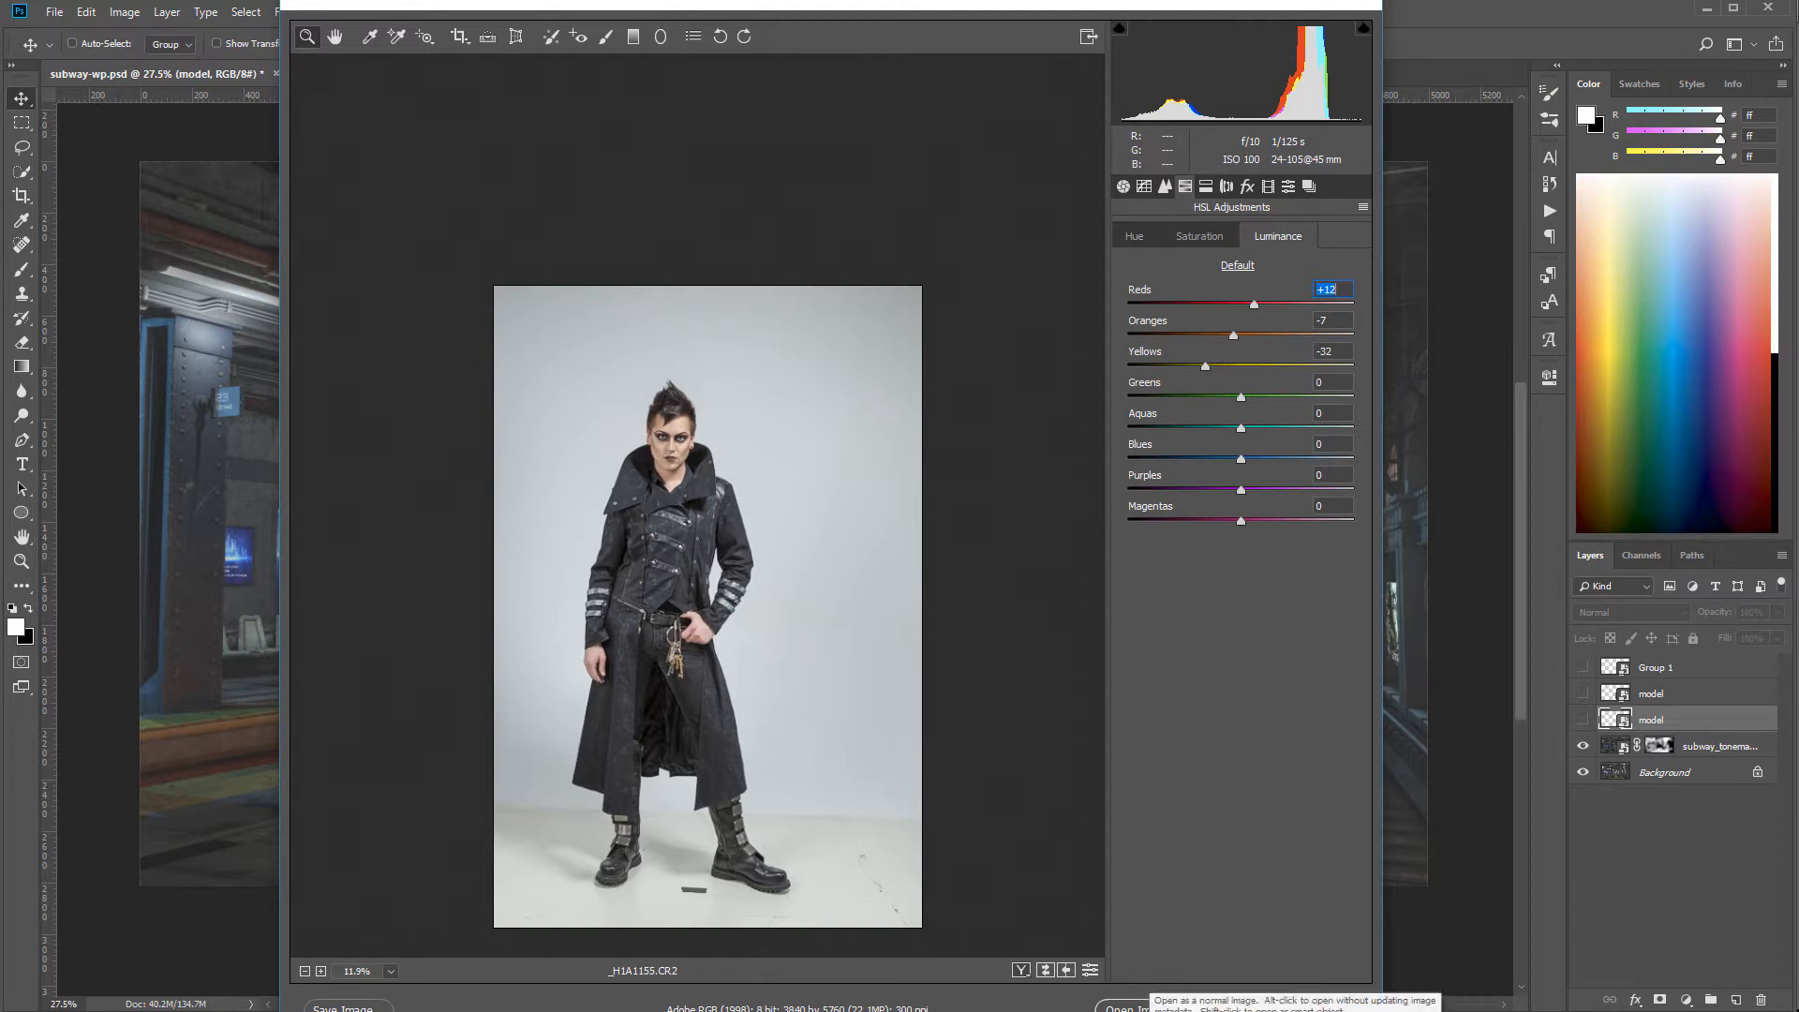
click(1125, 1007)
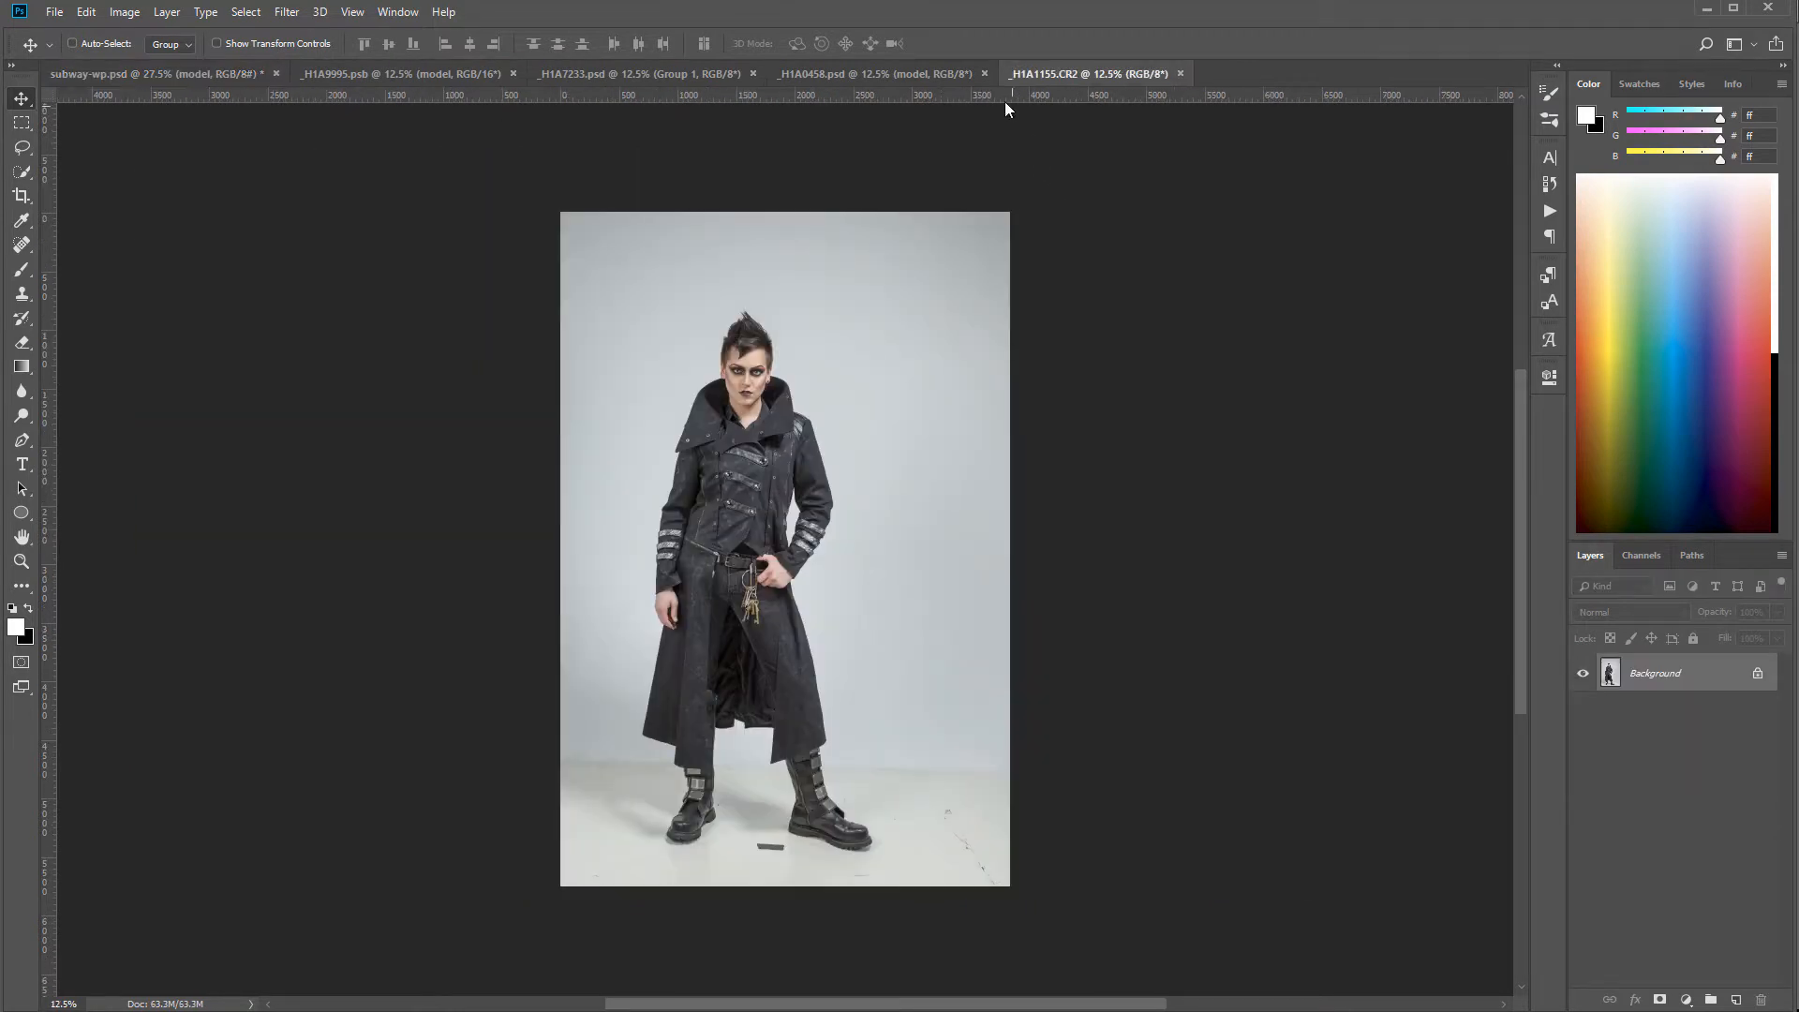
- Close the other model documents _H1A0458.psd, _H1A7233.psd and _H1A9995.psb, keeping subway-wp.psd and _H1A1155.CR2 open
click(984, 73)
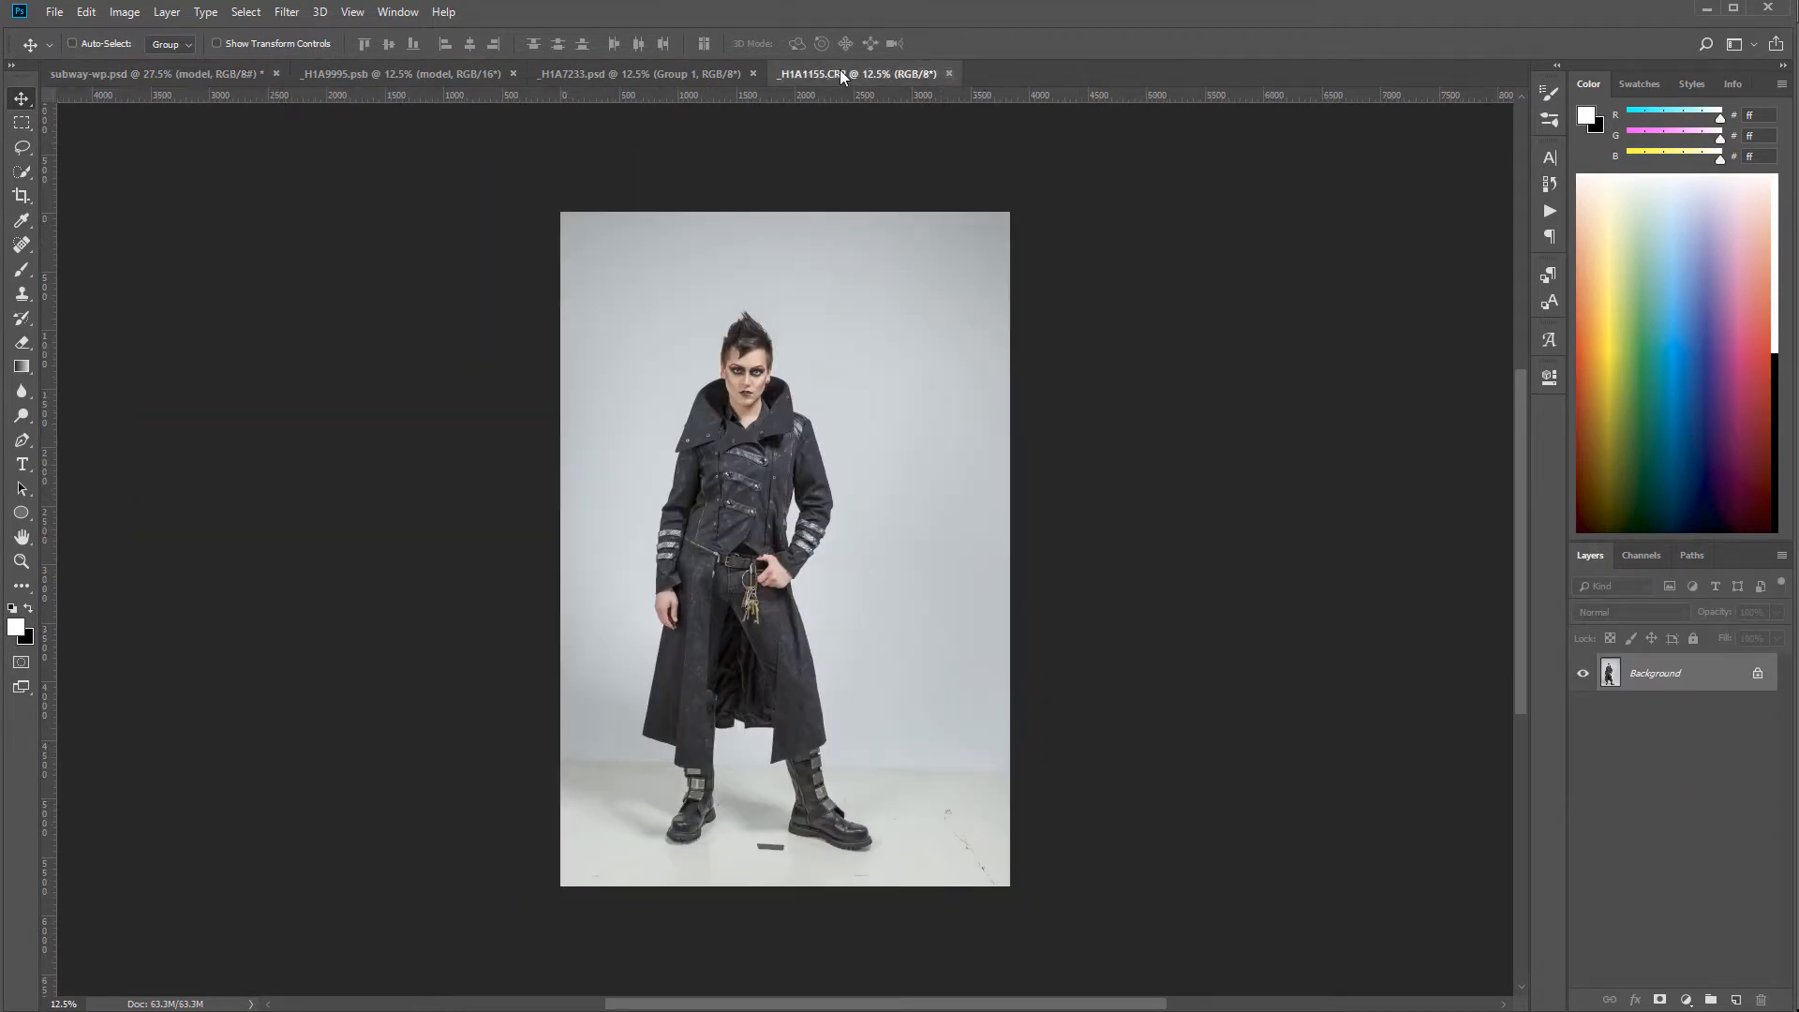
click(752, 74)
click(512, 73)
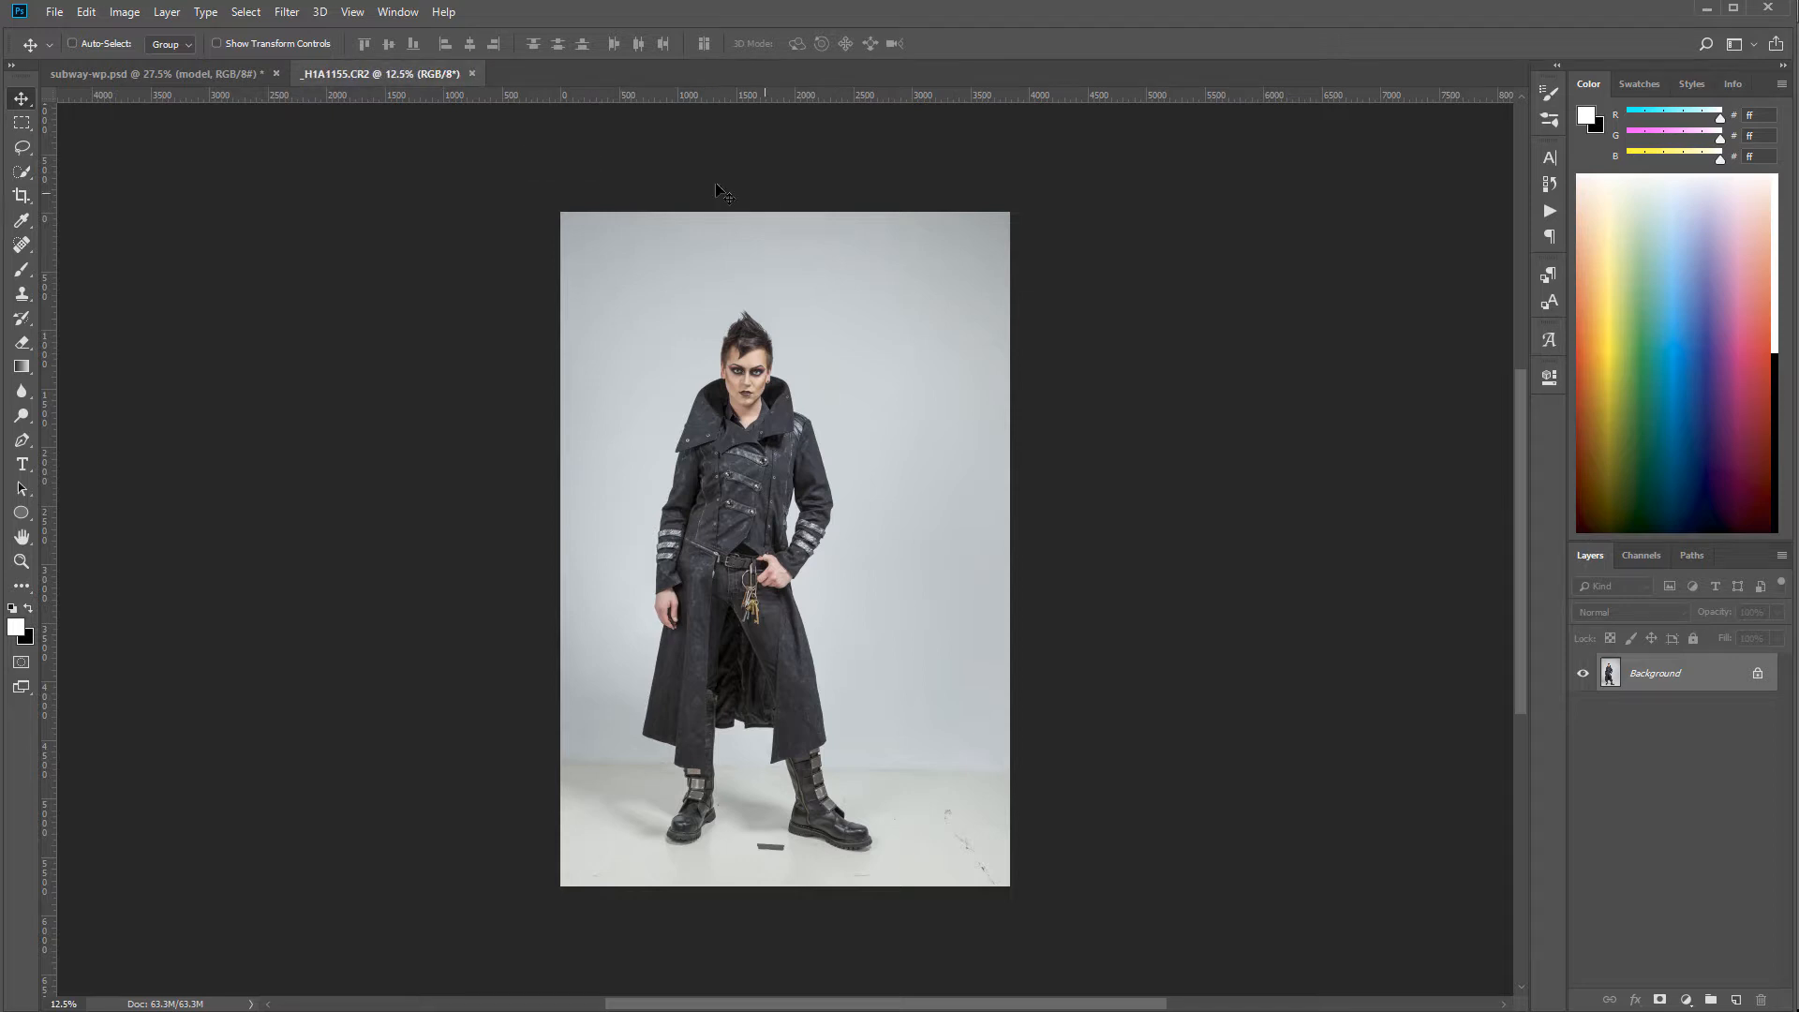
- Delete the hidden Group 1 layer and both hidden model layers from subway-wp.psd
click(155, 72)
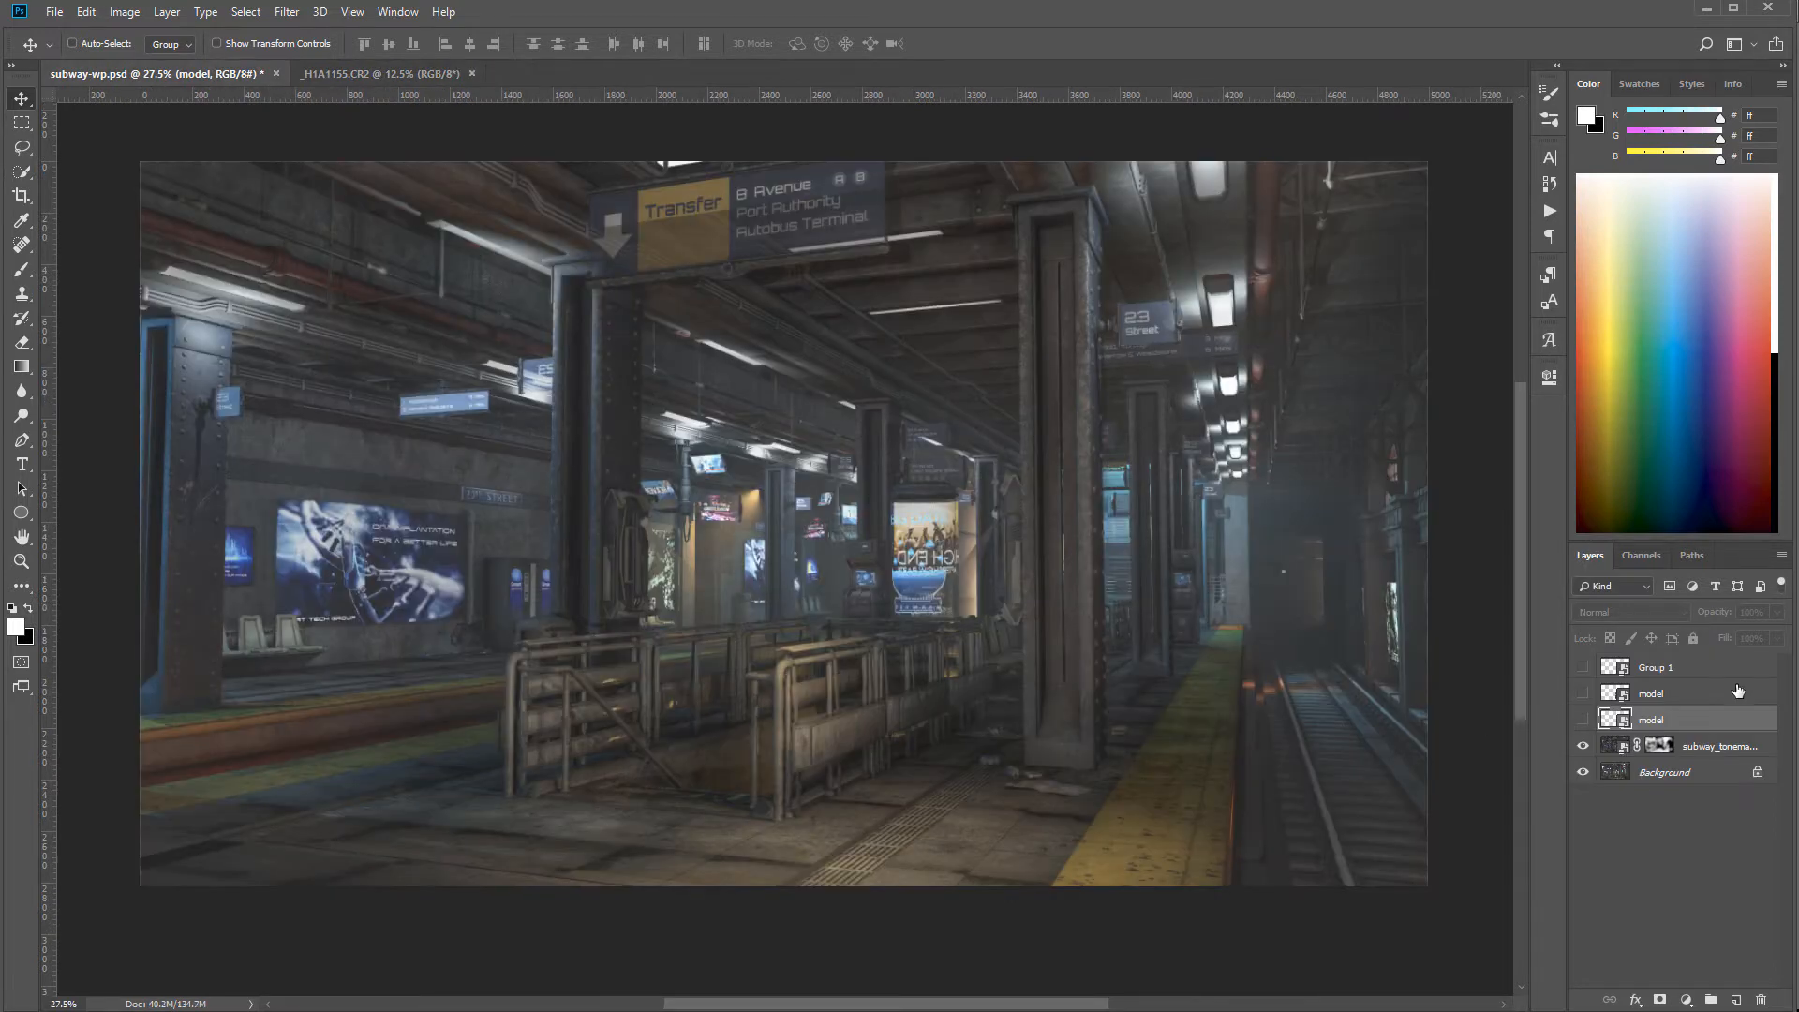
click(1704, 665)
shift+click(1701, 720)
drag(1701, 720, 1762, 1001)
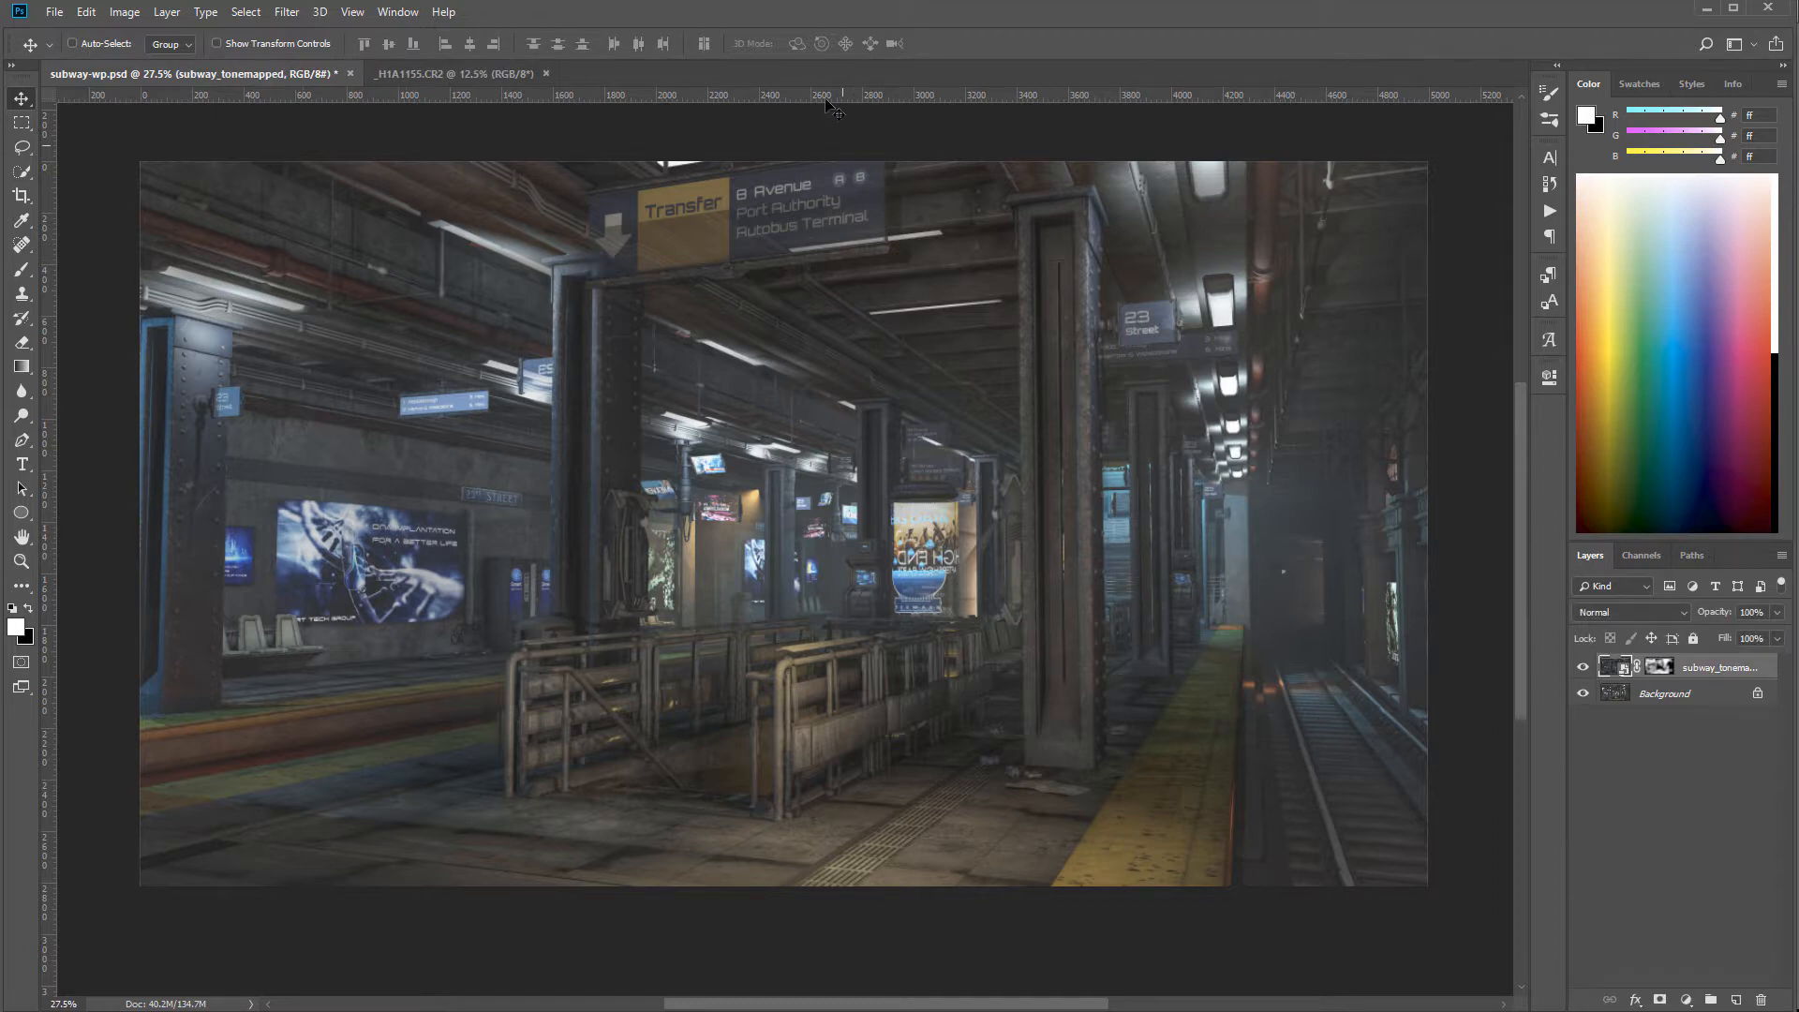
- Duplicate the Background layer of _H1A1155.CR2 and name the copy "model"
click(506, 74)
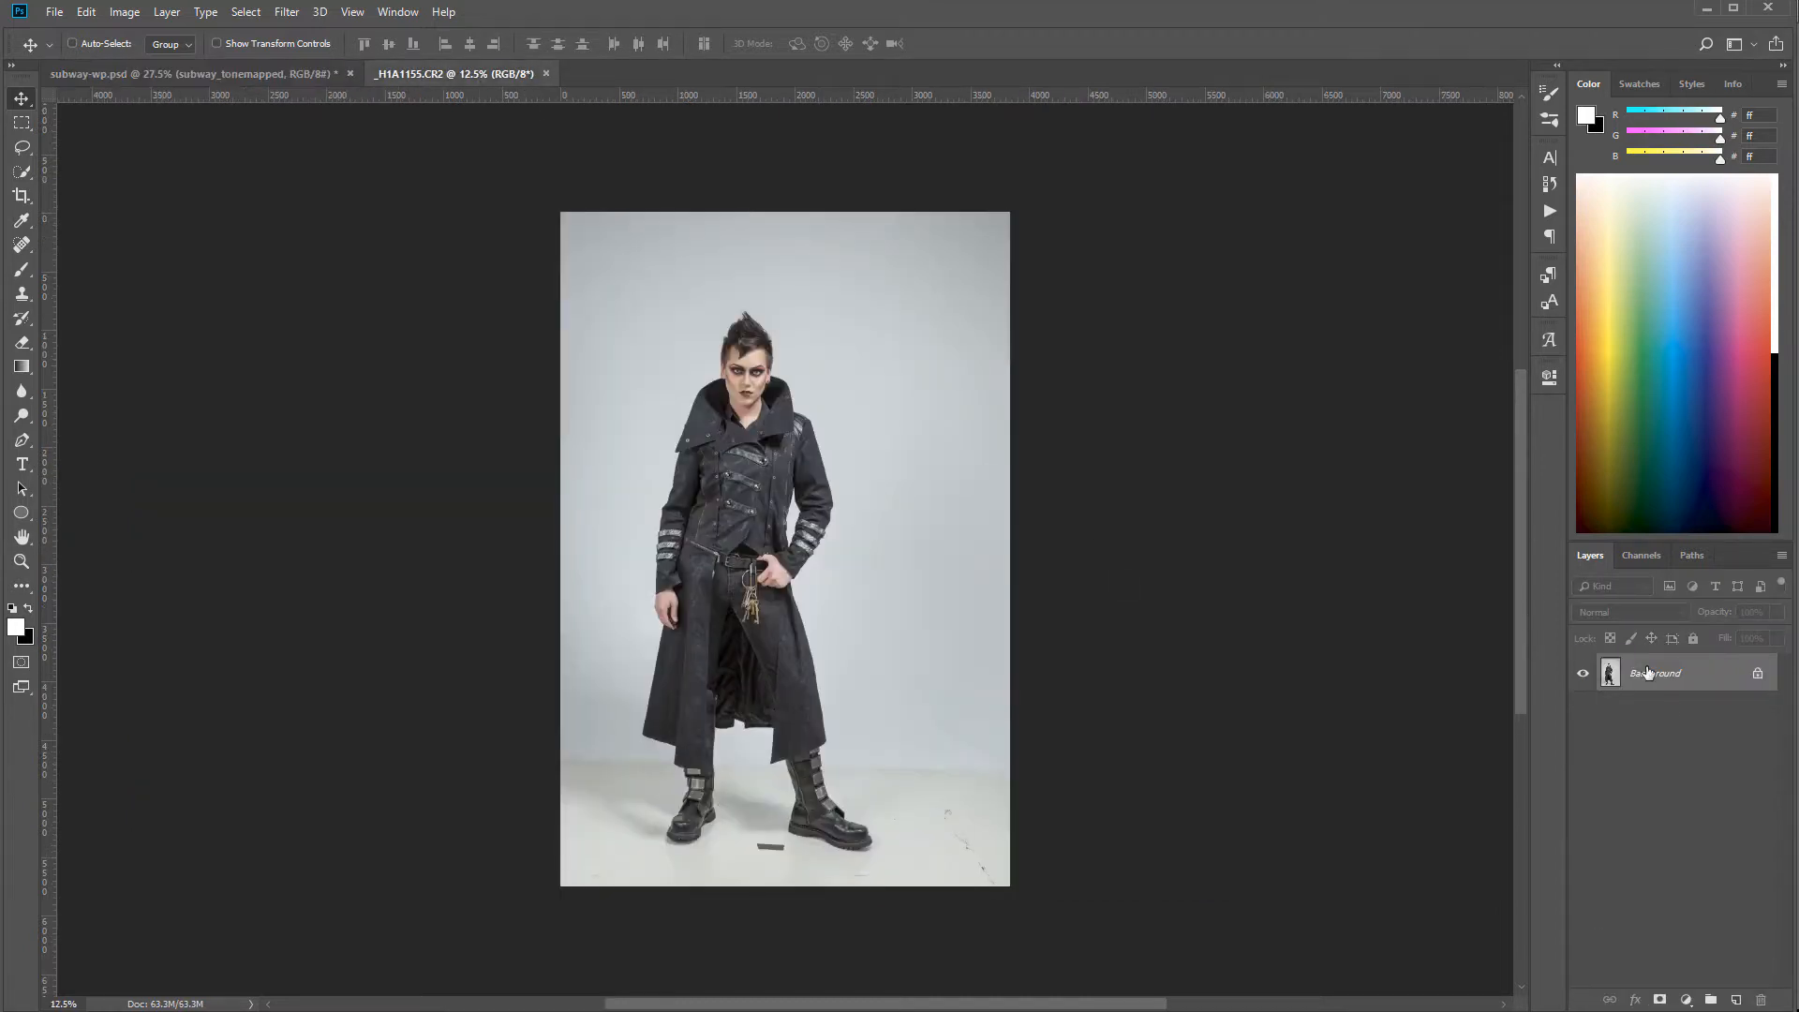
drag(1675, 675, 1736, 1001)
double_click(1657, 675)
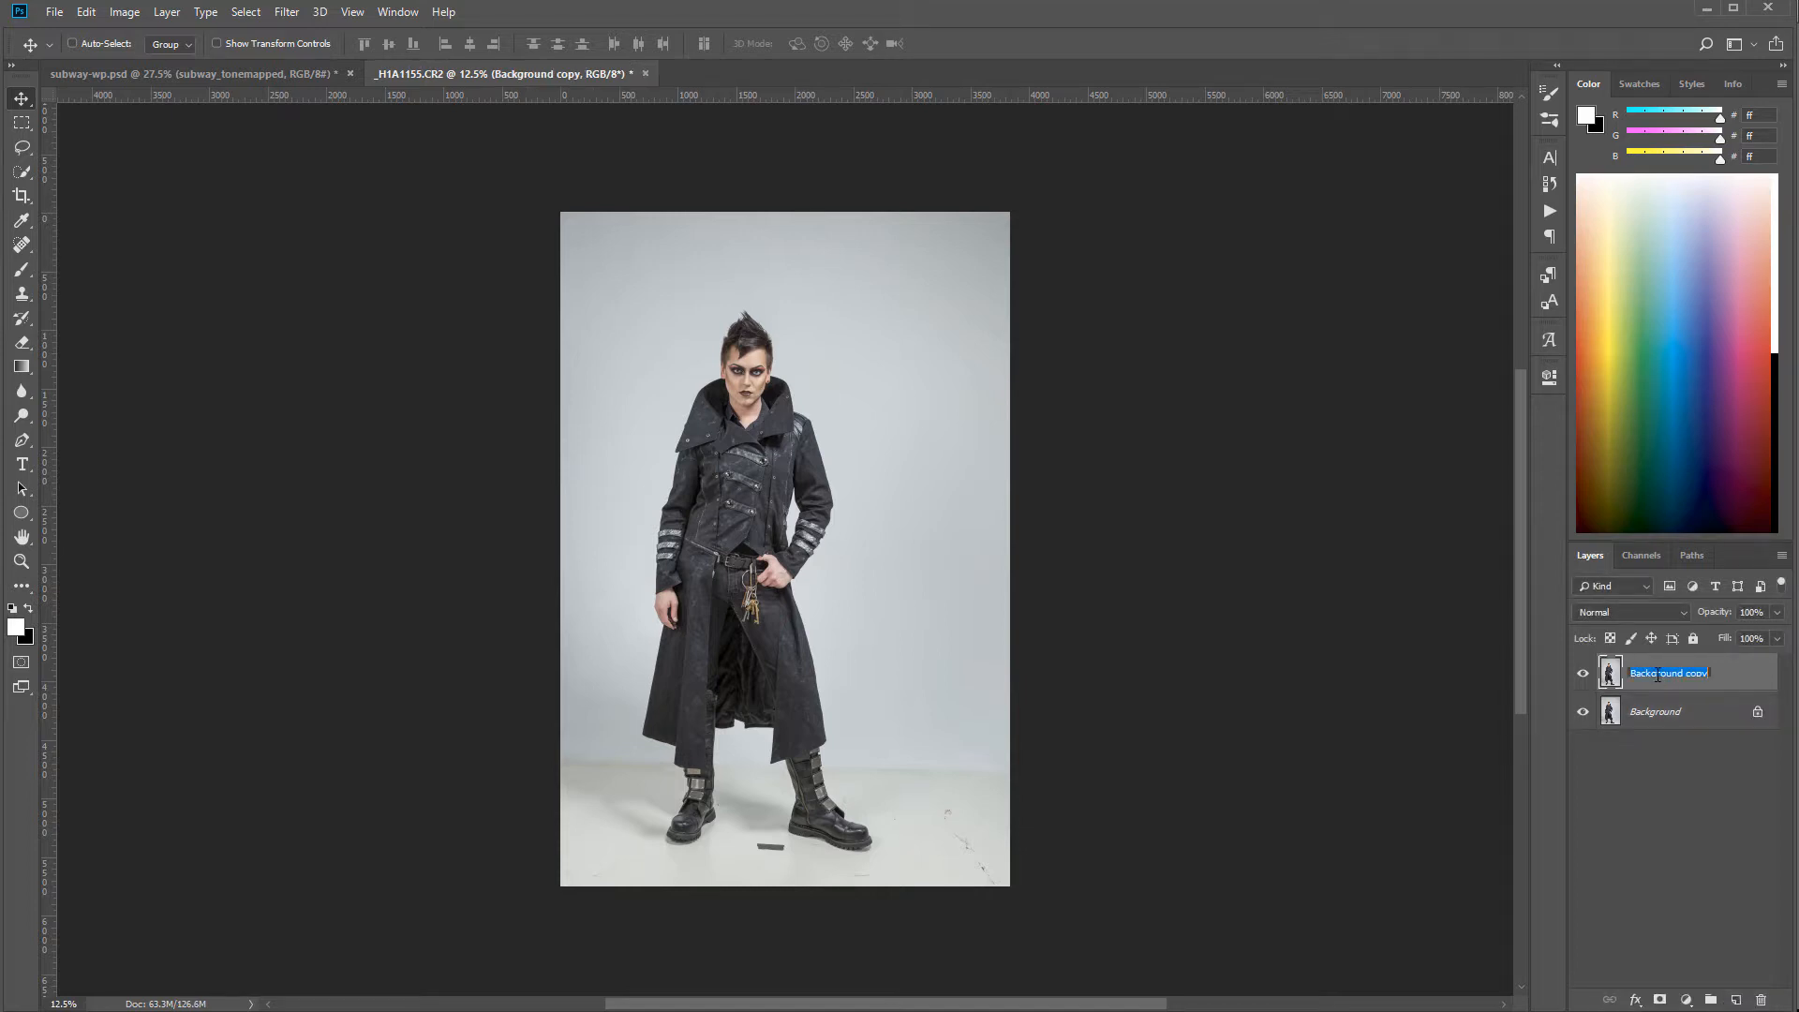
text(model)
key(Return)
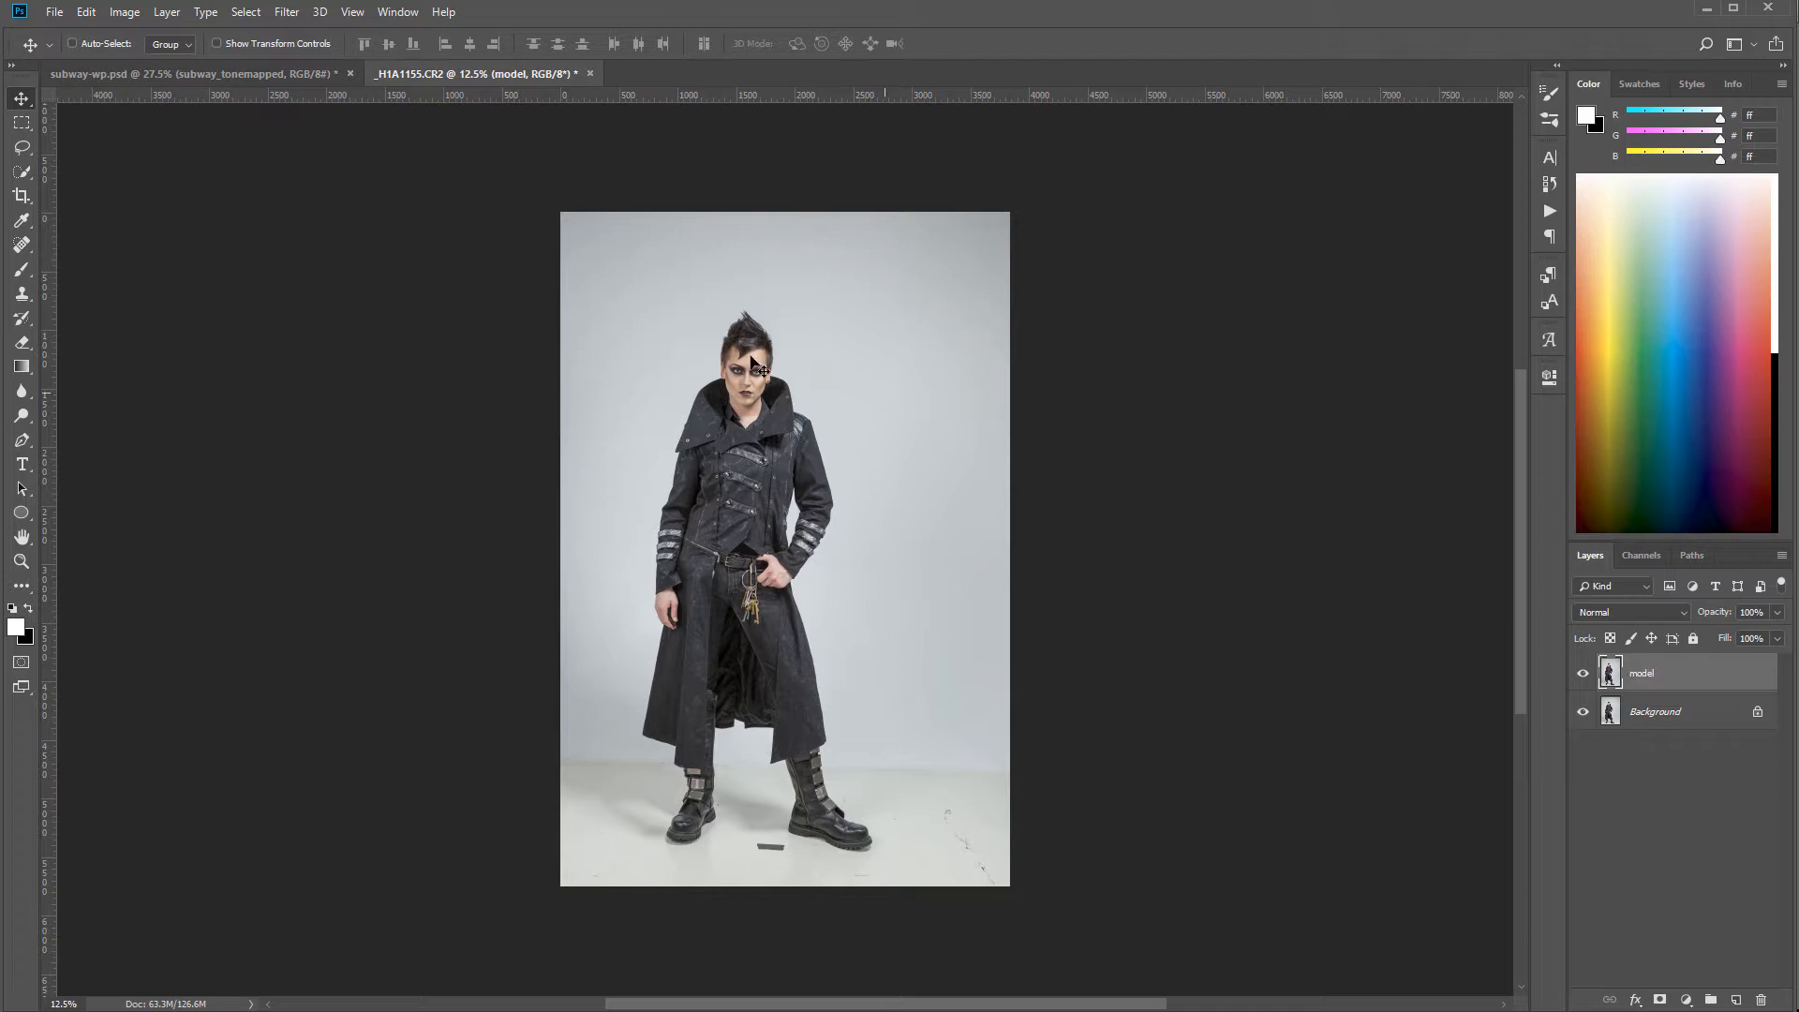
- Start a Pen tool path at the hairline above the model's right ear and trace the ear's outer edge down to the collar
click(22, 439)
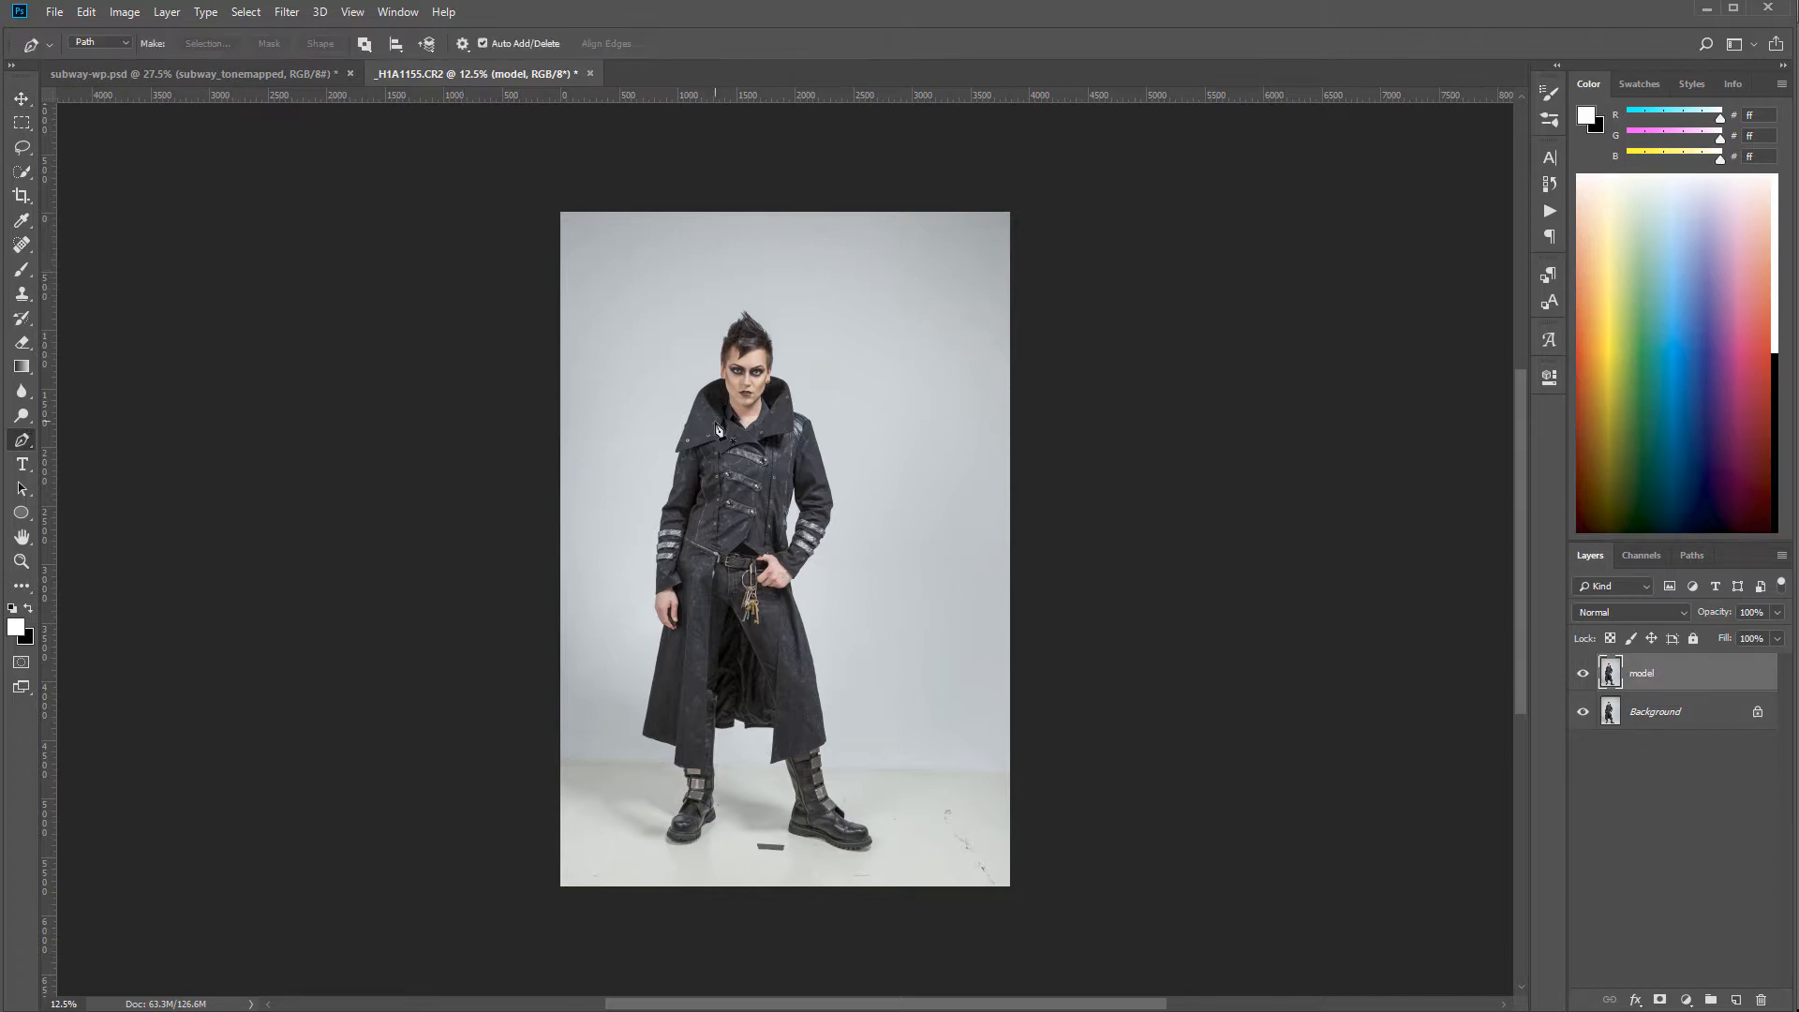
scroll(769, 383, up, 10)
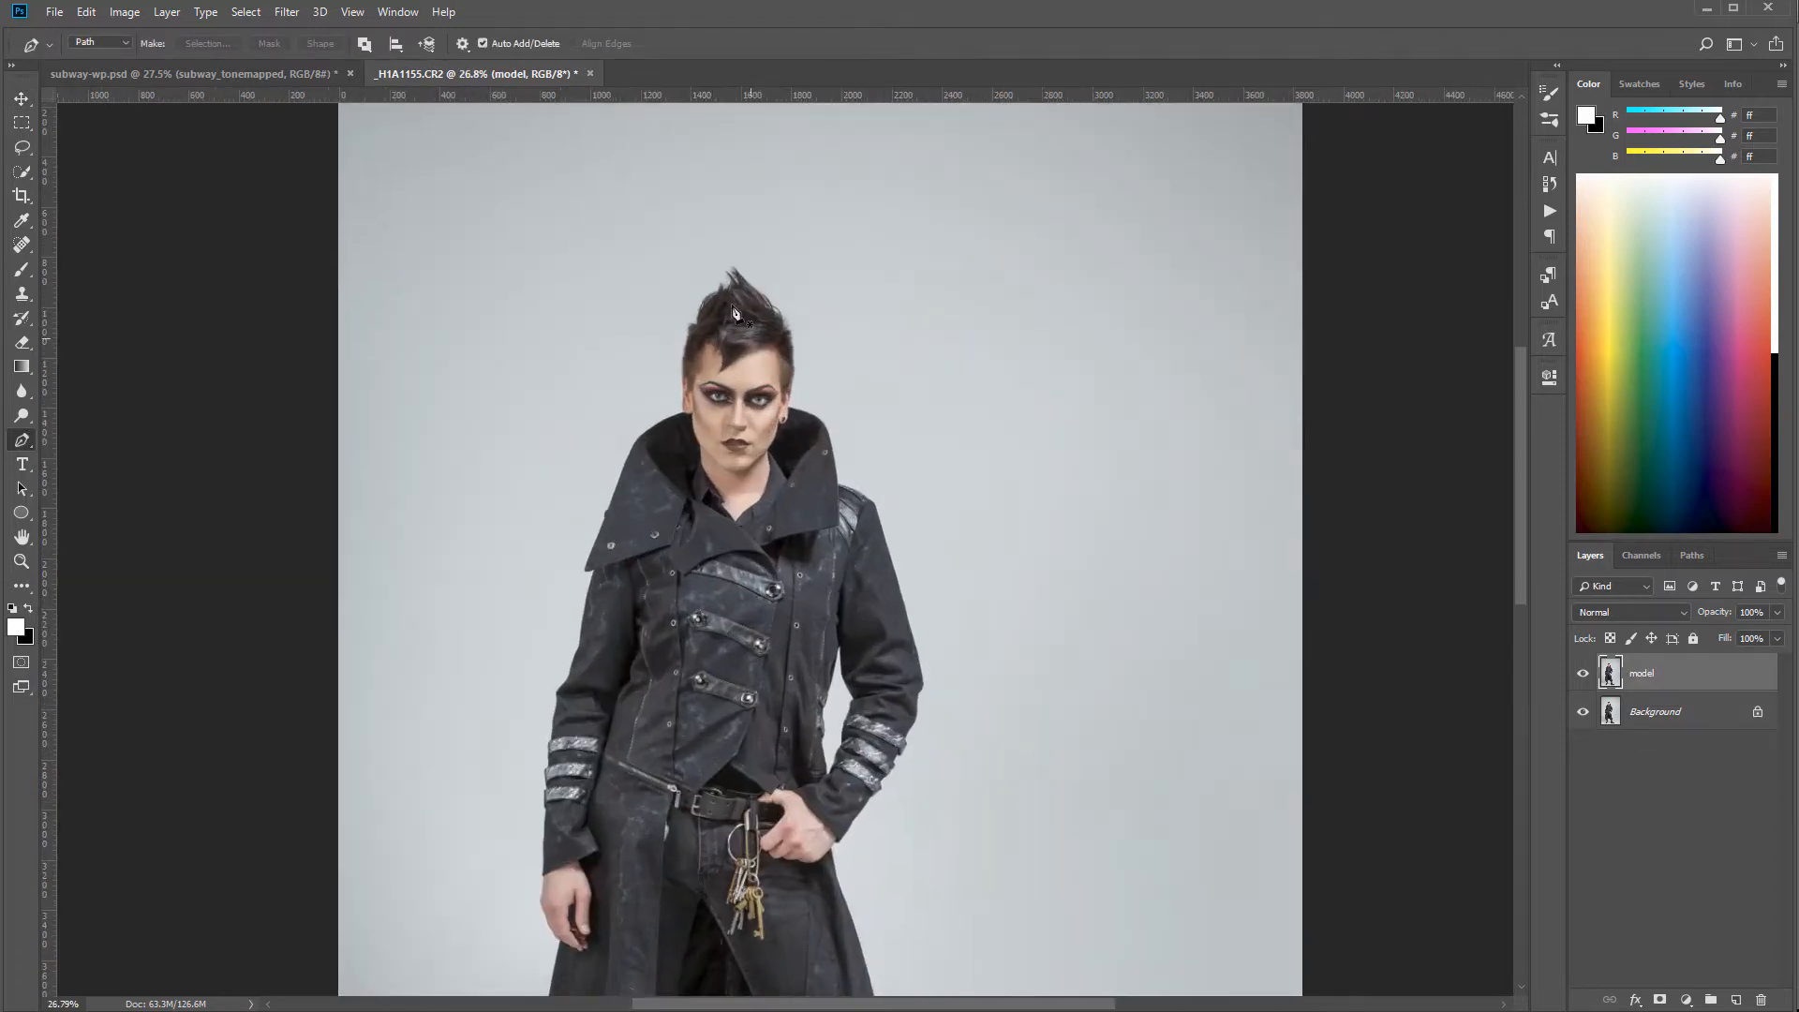
scroll(734, 413, up, 4)
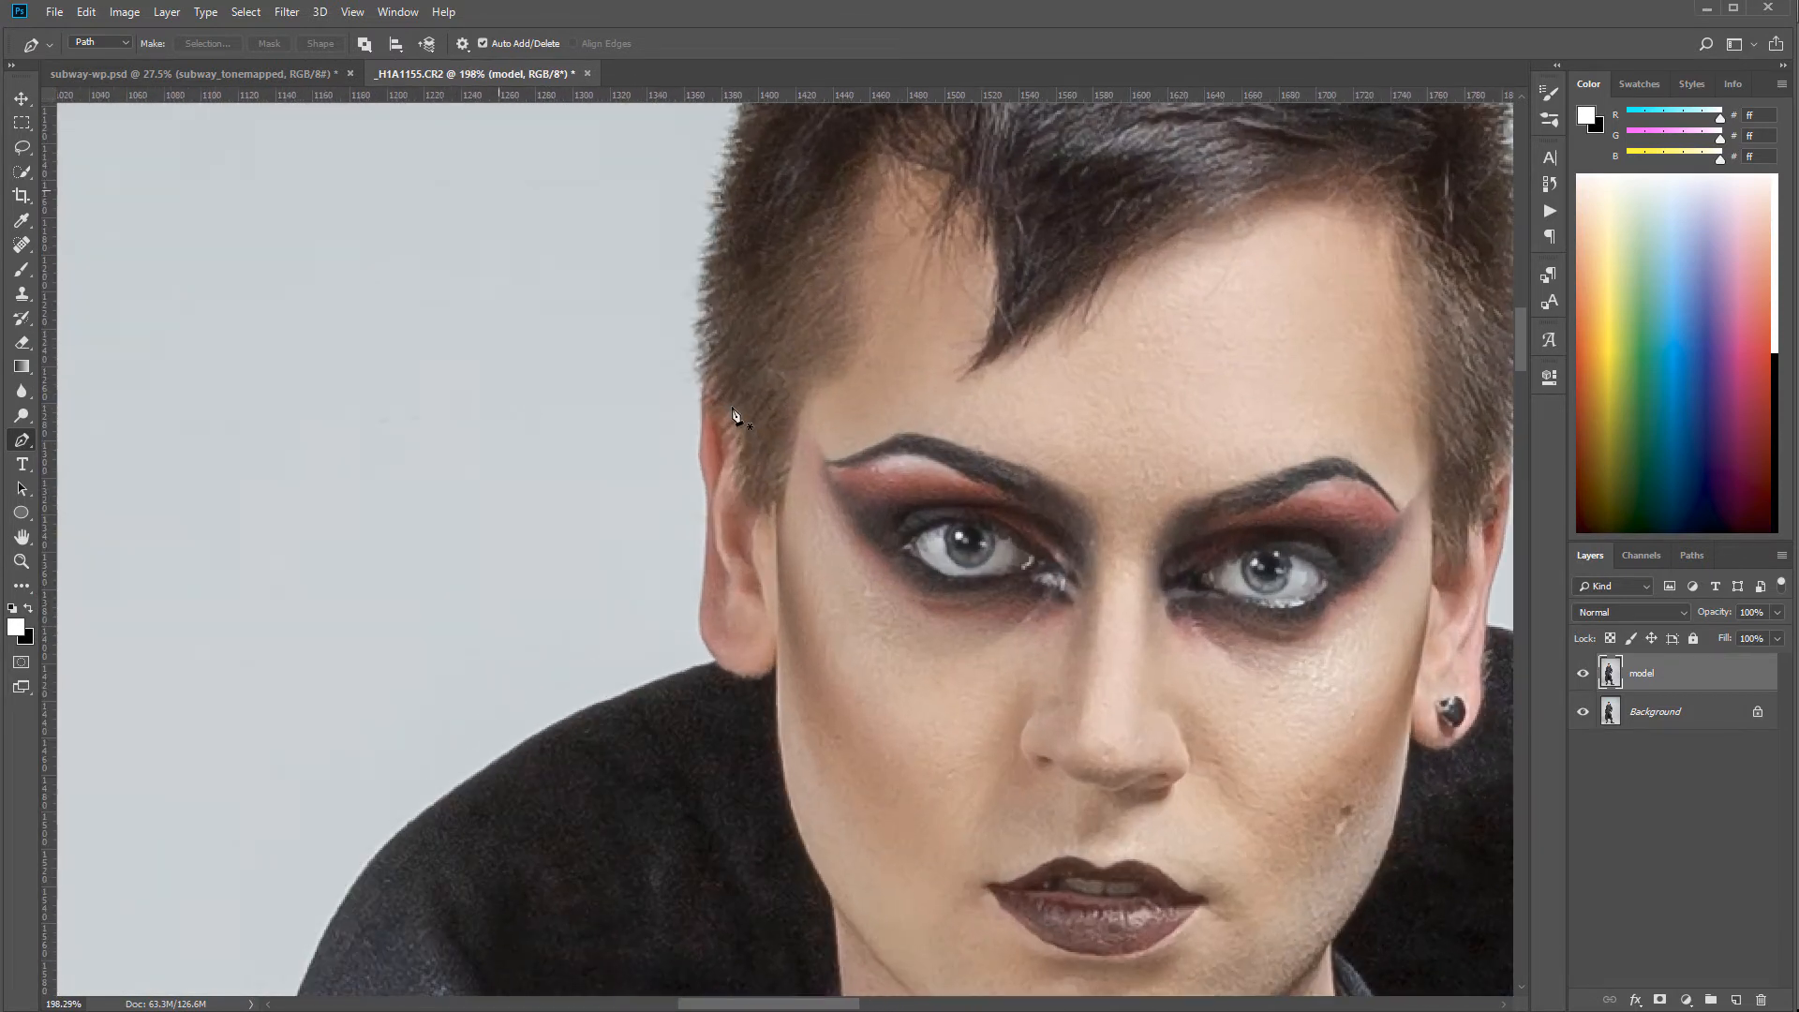
scroll(734, 403, up, 6)
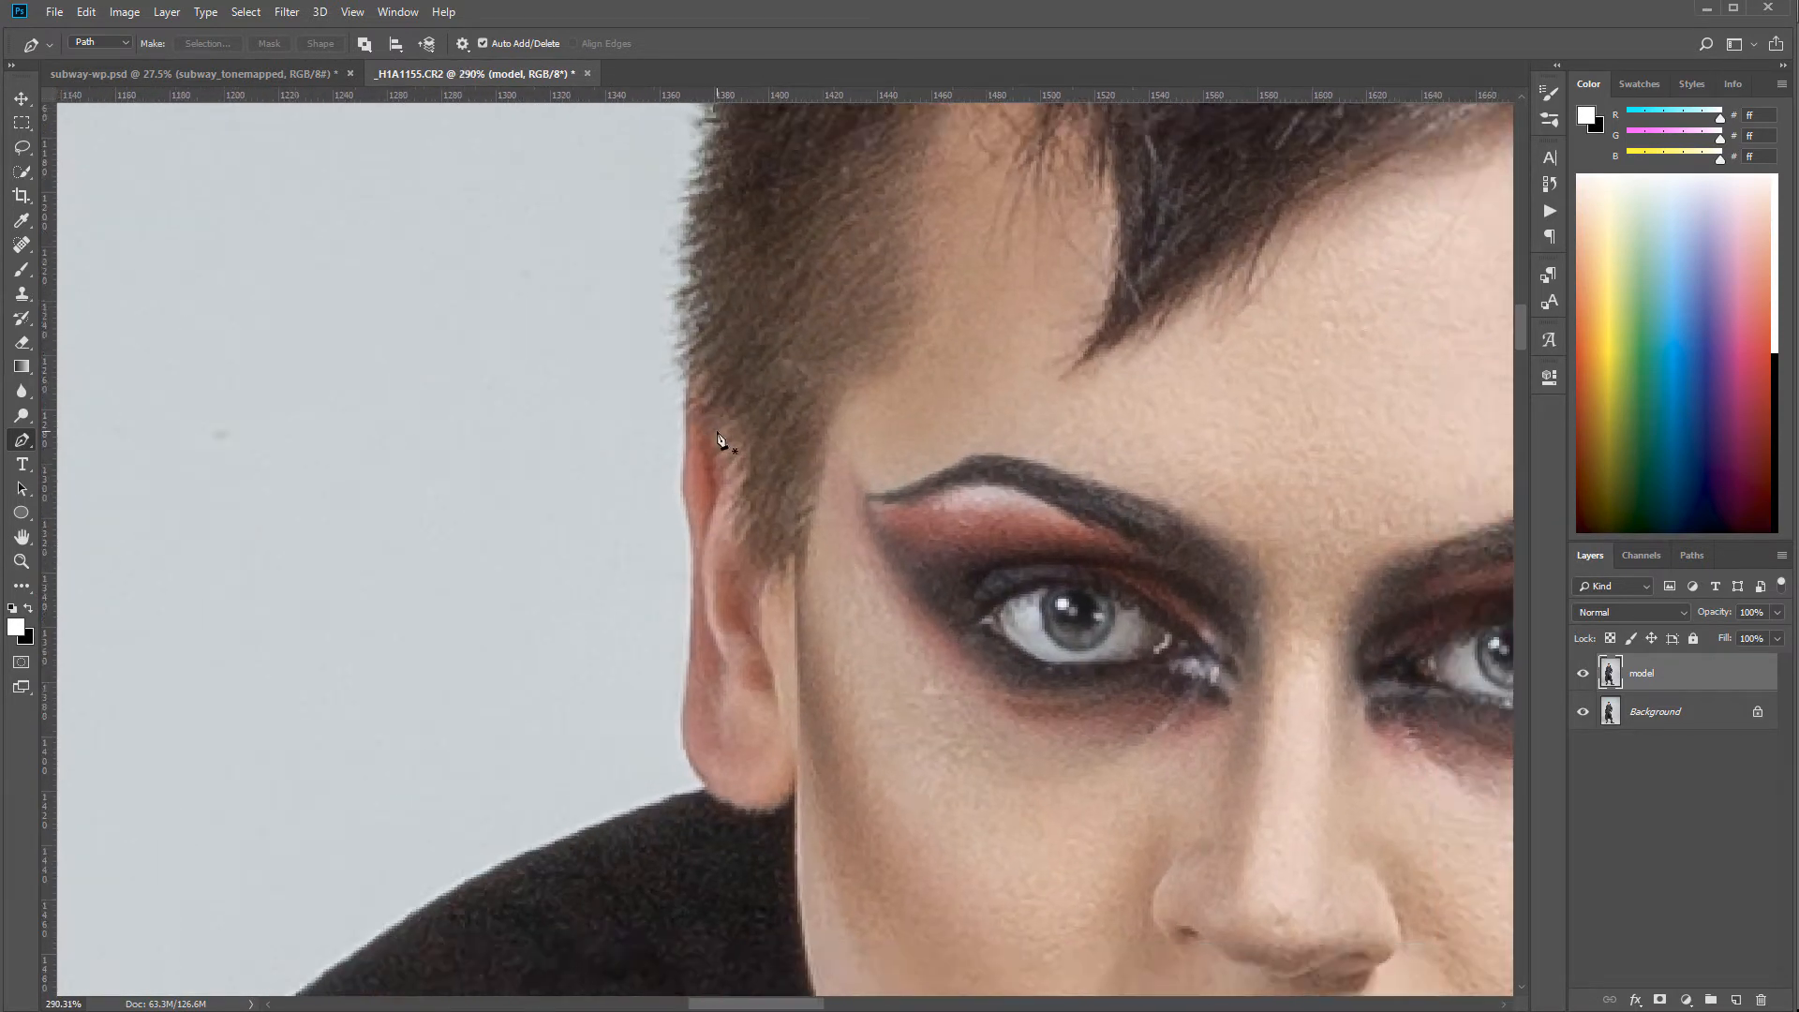
scroll(964, 455, down, 3)
scroll(984, 478, up, 3)
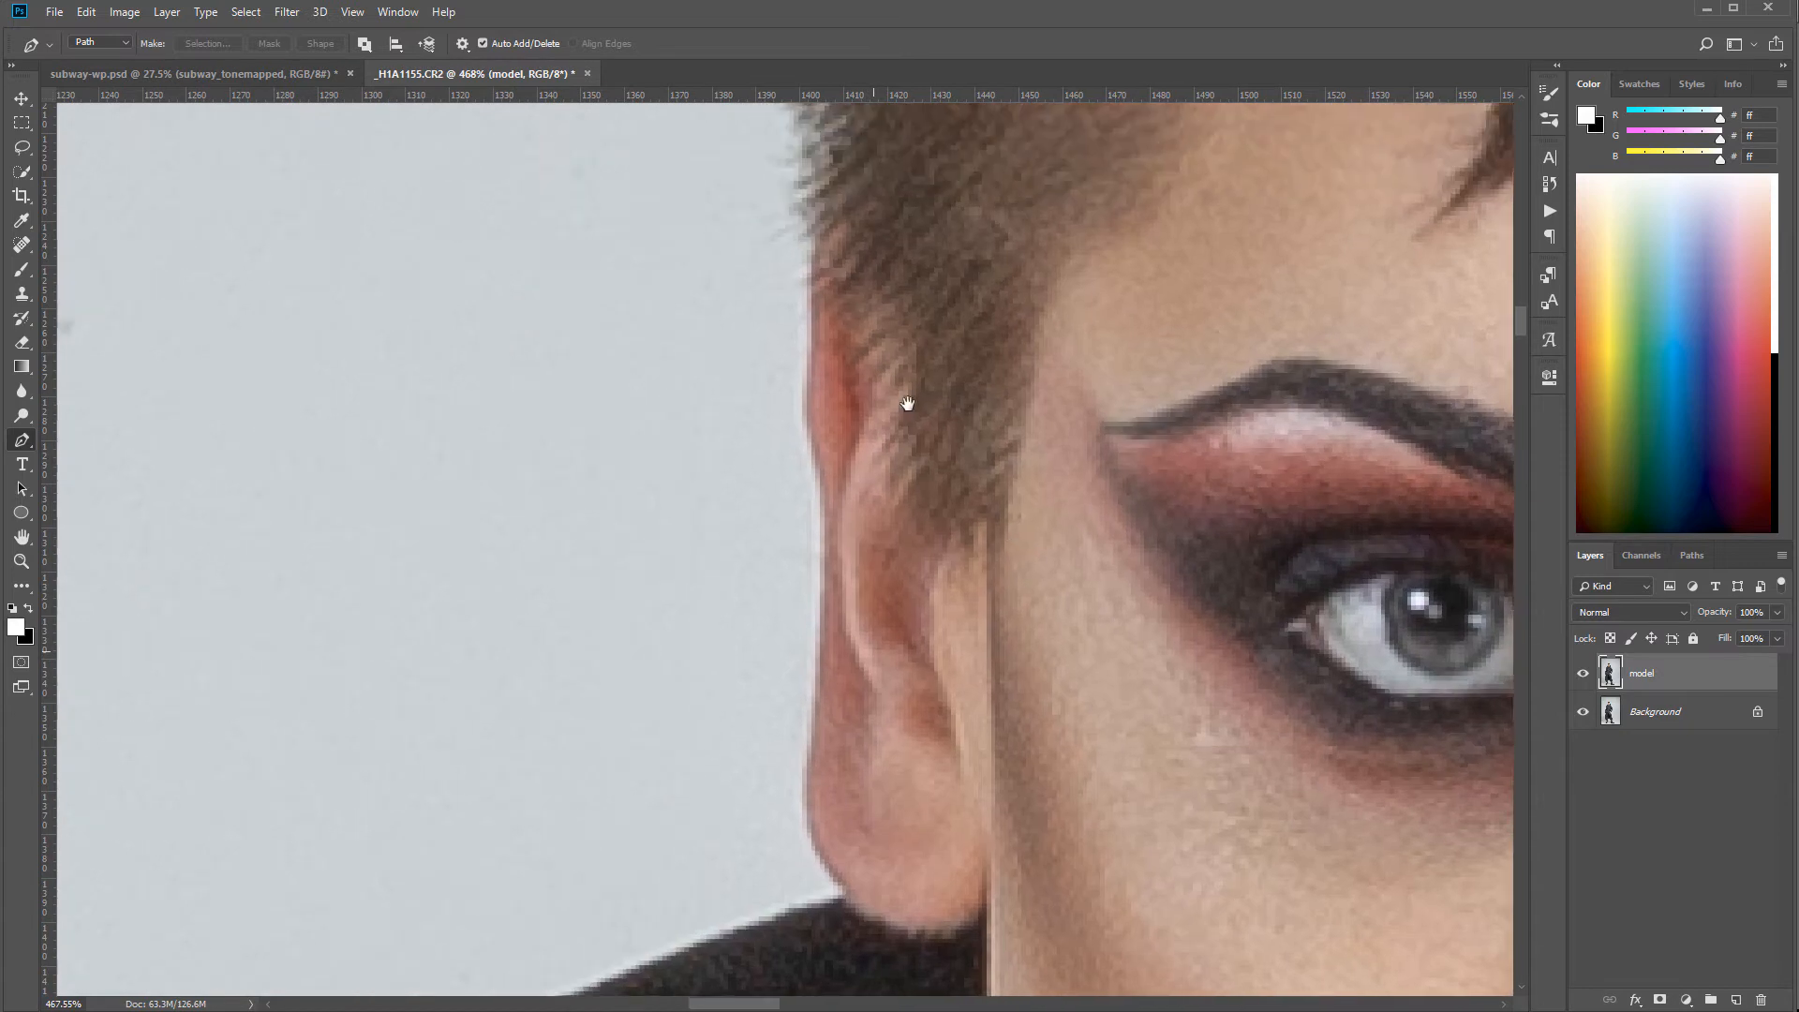
click(857, 331)
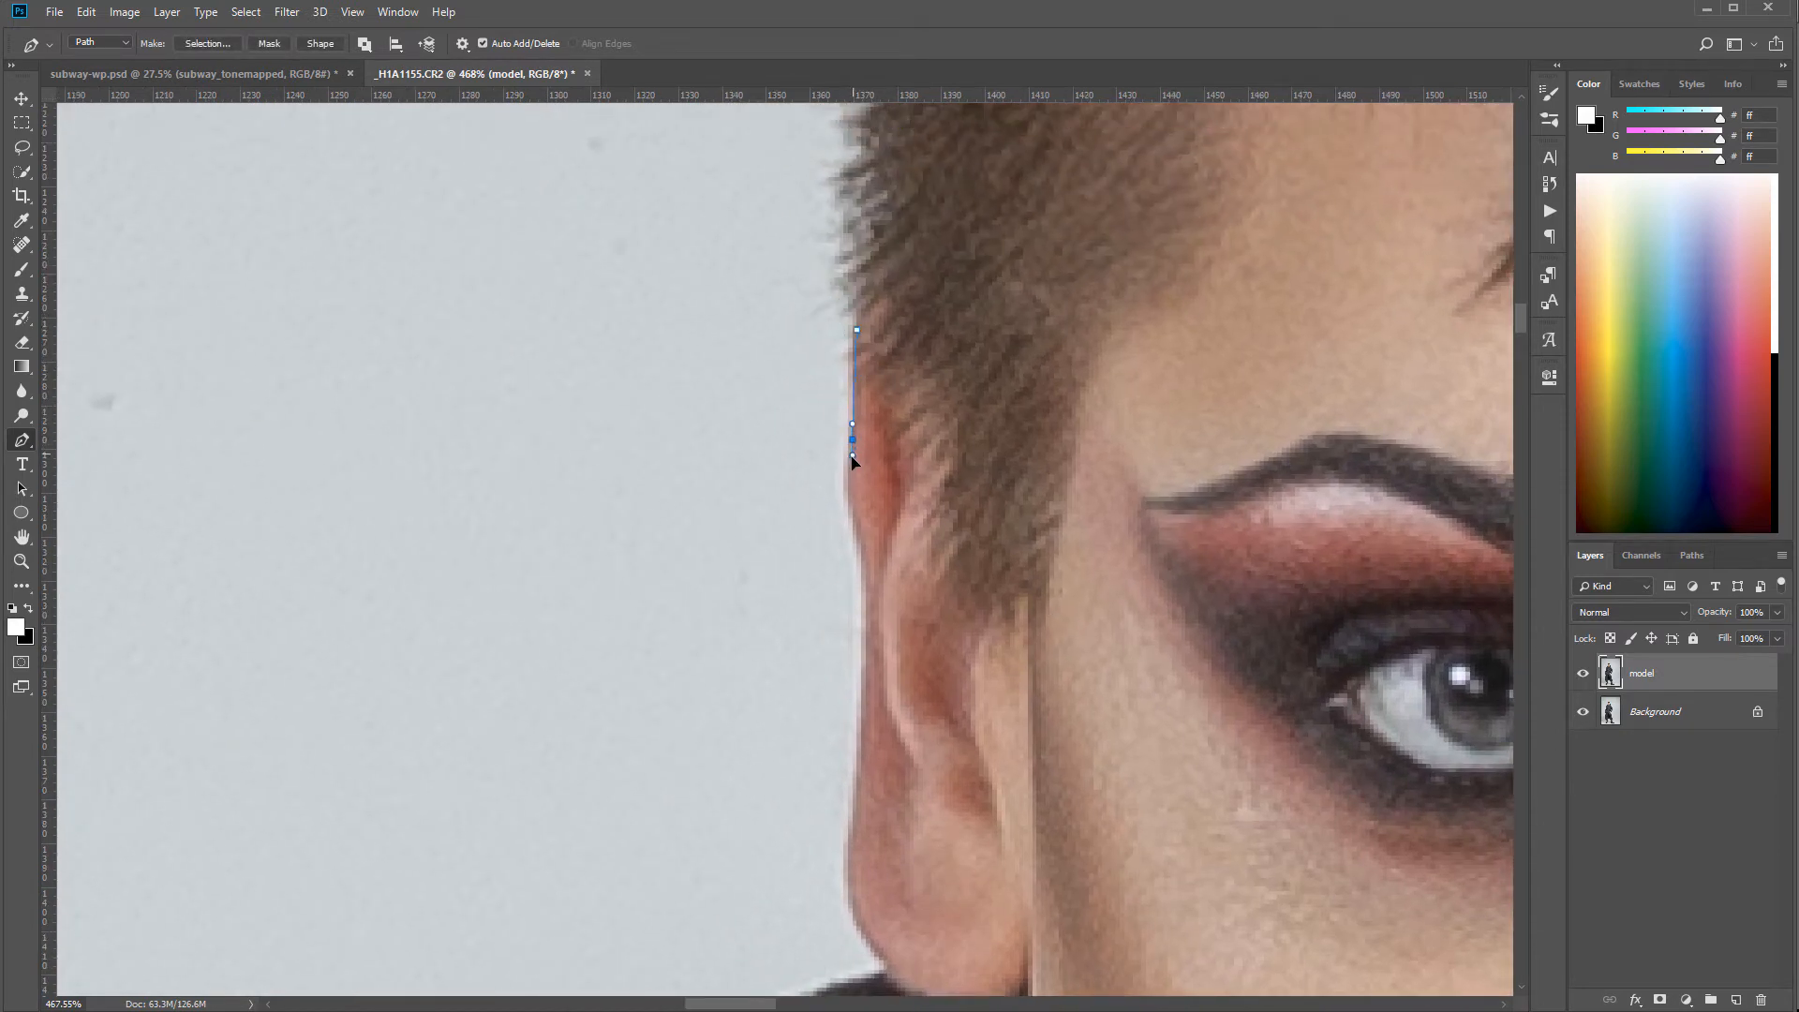
drag(842, 470, 844, 474)
drag(865, 588, 868, 616)
drag(1021, 857, 1107, 227)
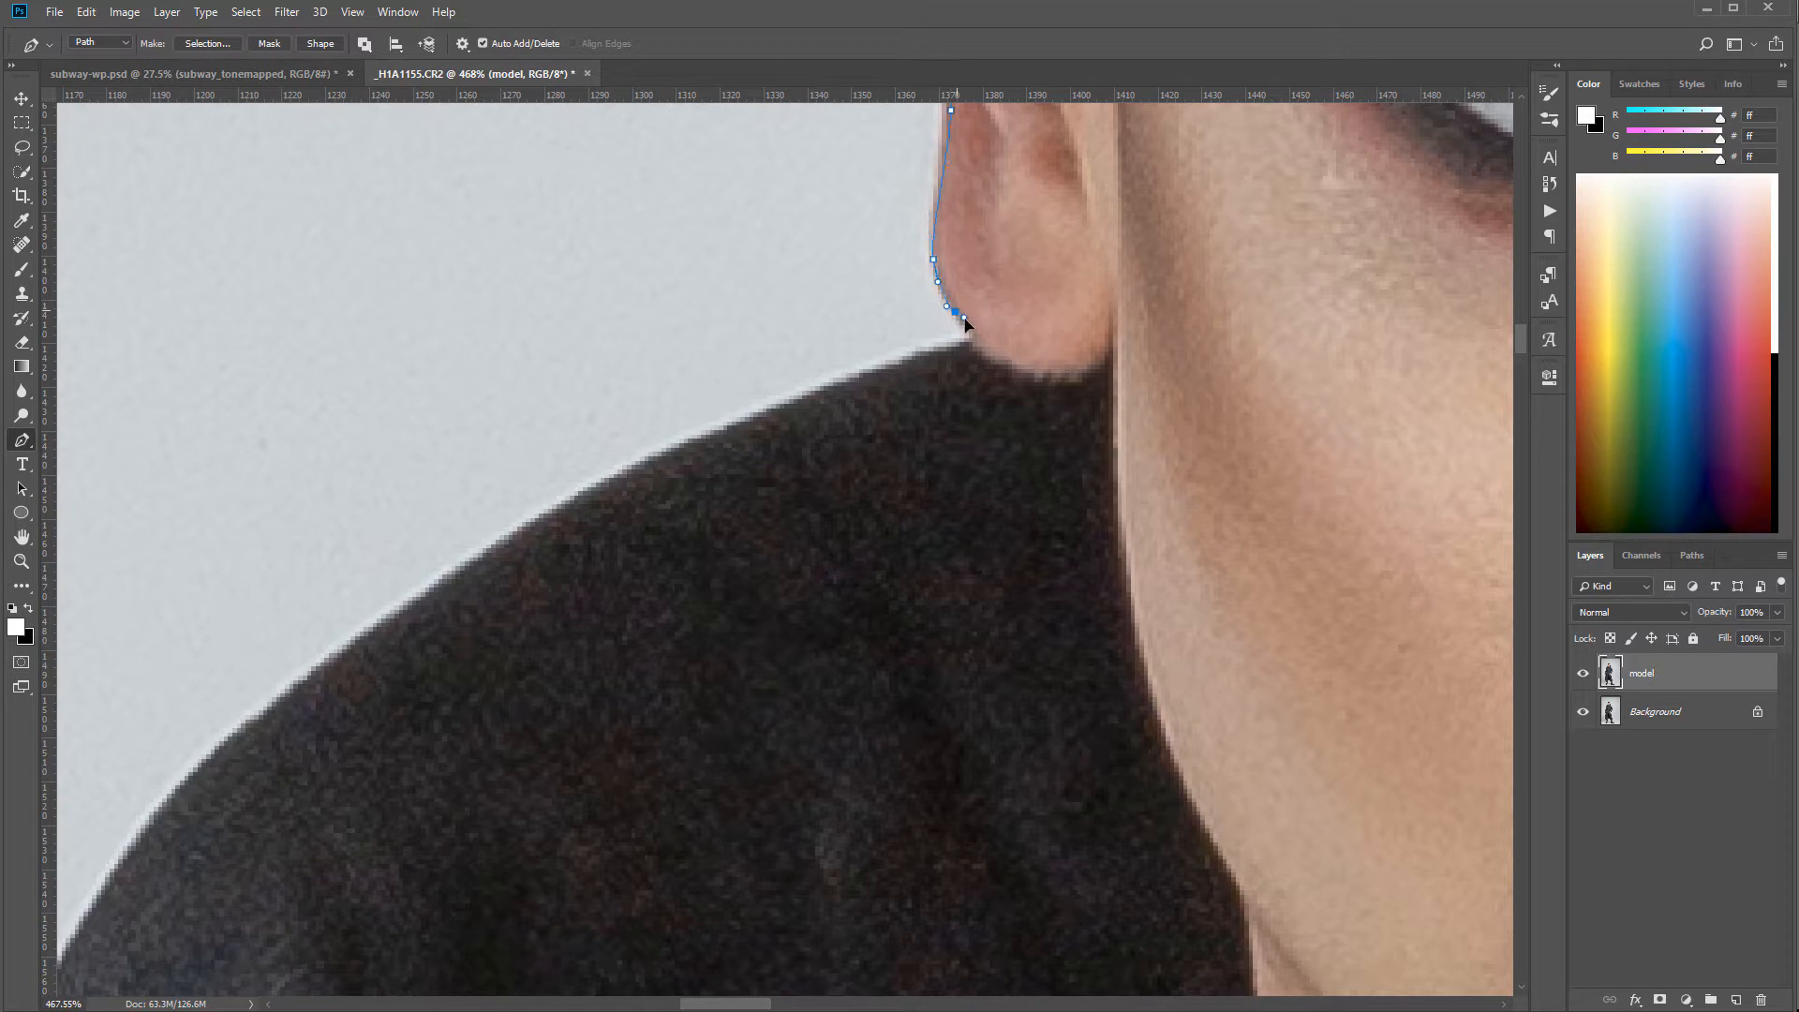
- Continue the path along the curved top of the raised collar and down its straight outer edge to the small notch
drag(767, 417, 663, 459)
drag(369, 632, 287, 698)
drag(460, 809, 827, 420)
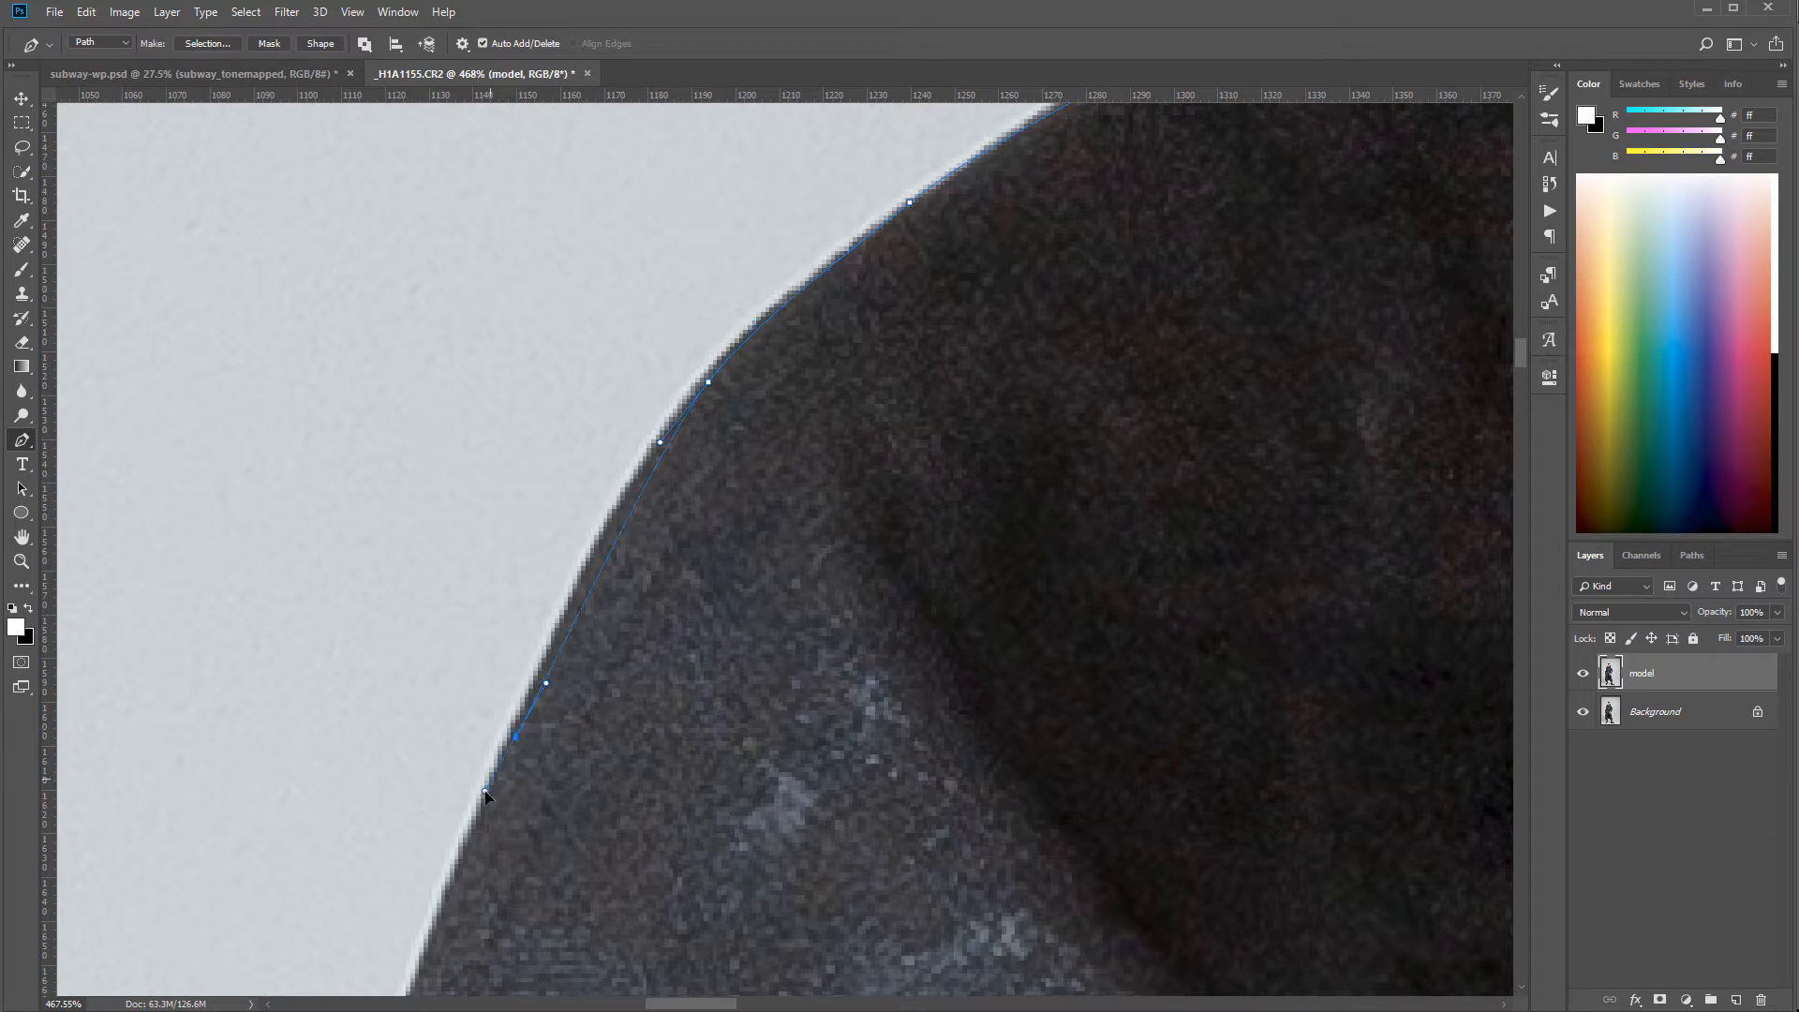
drag(748, 759, 863, 554)
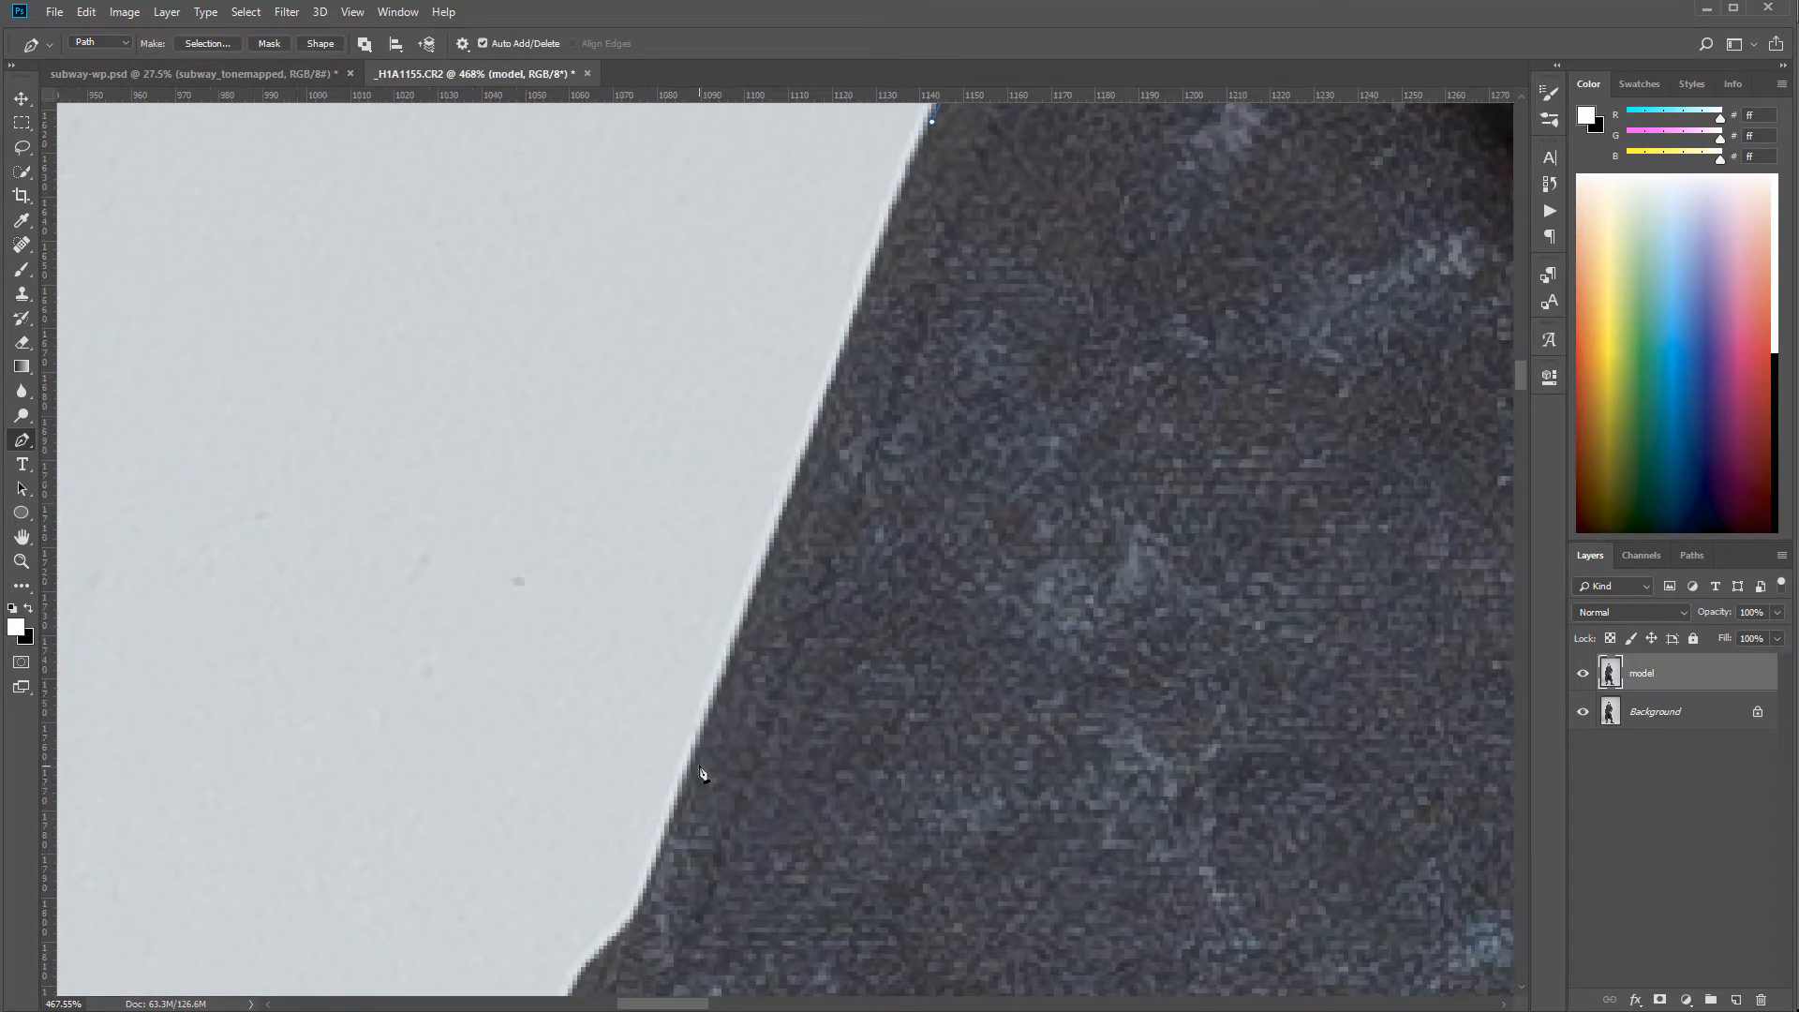
drag(776, 873, 1172, 321)
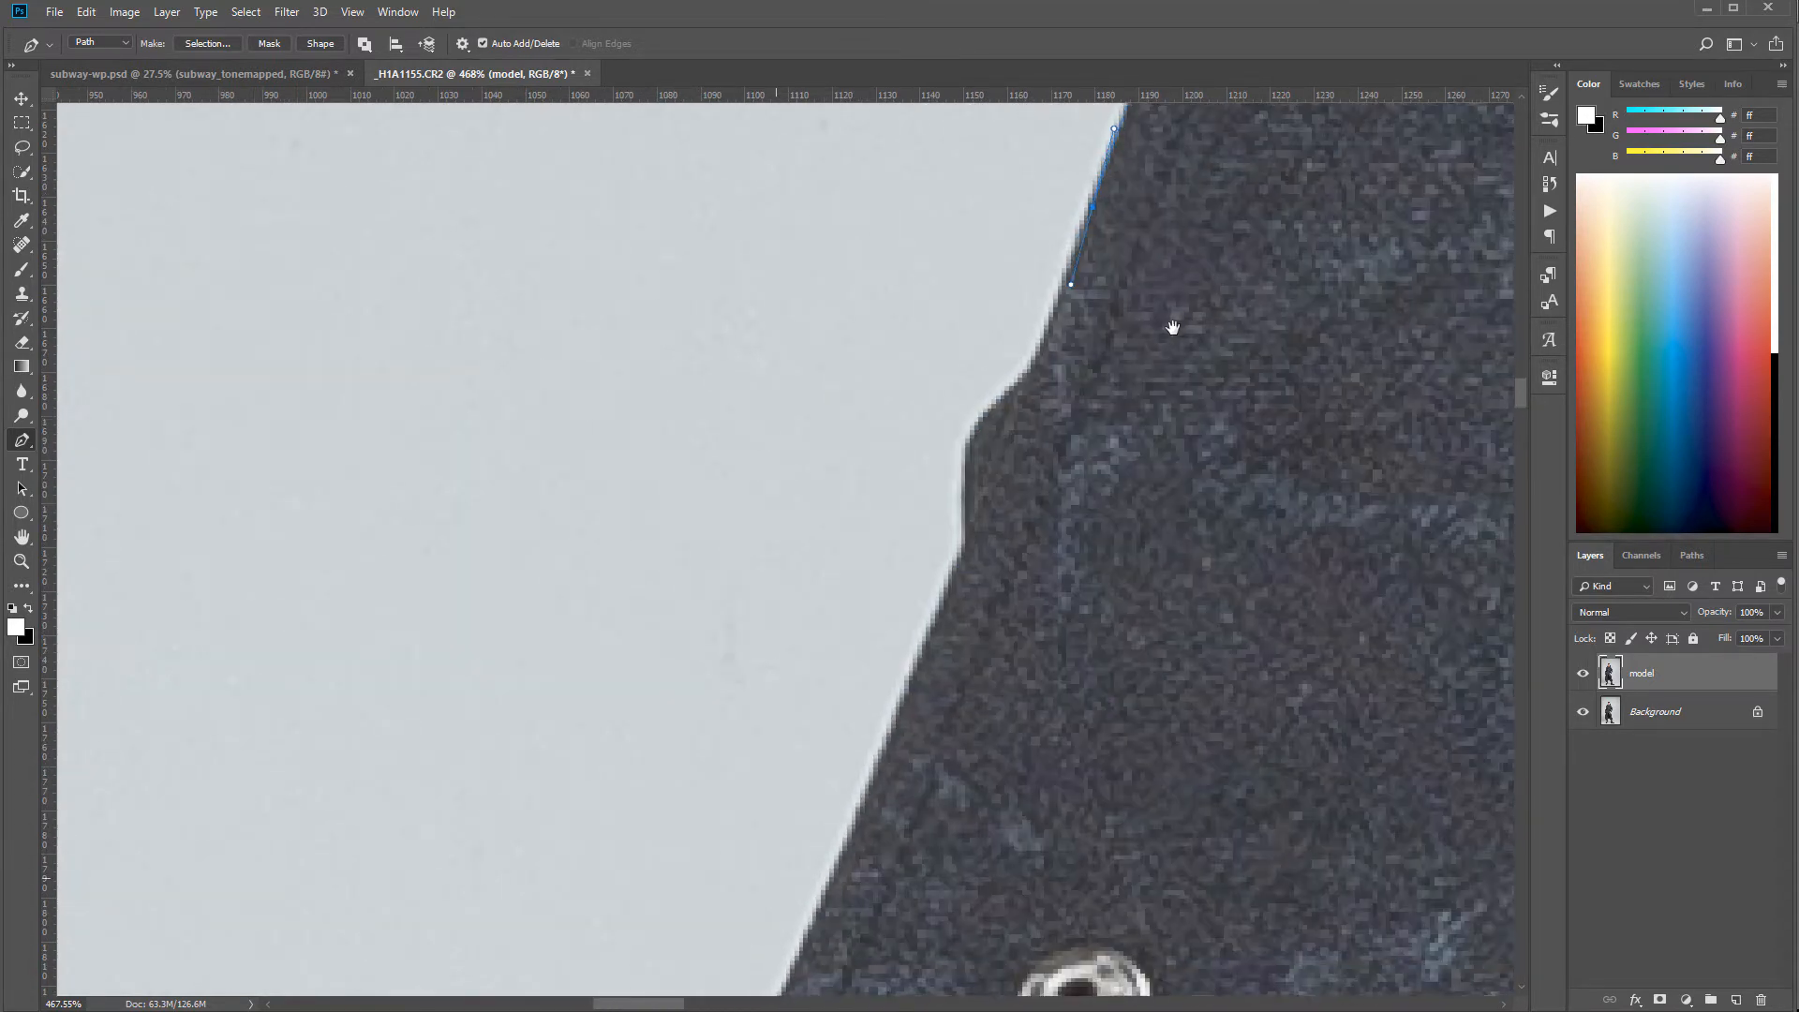
drag(1001, 405, 993, 428)
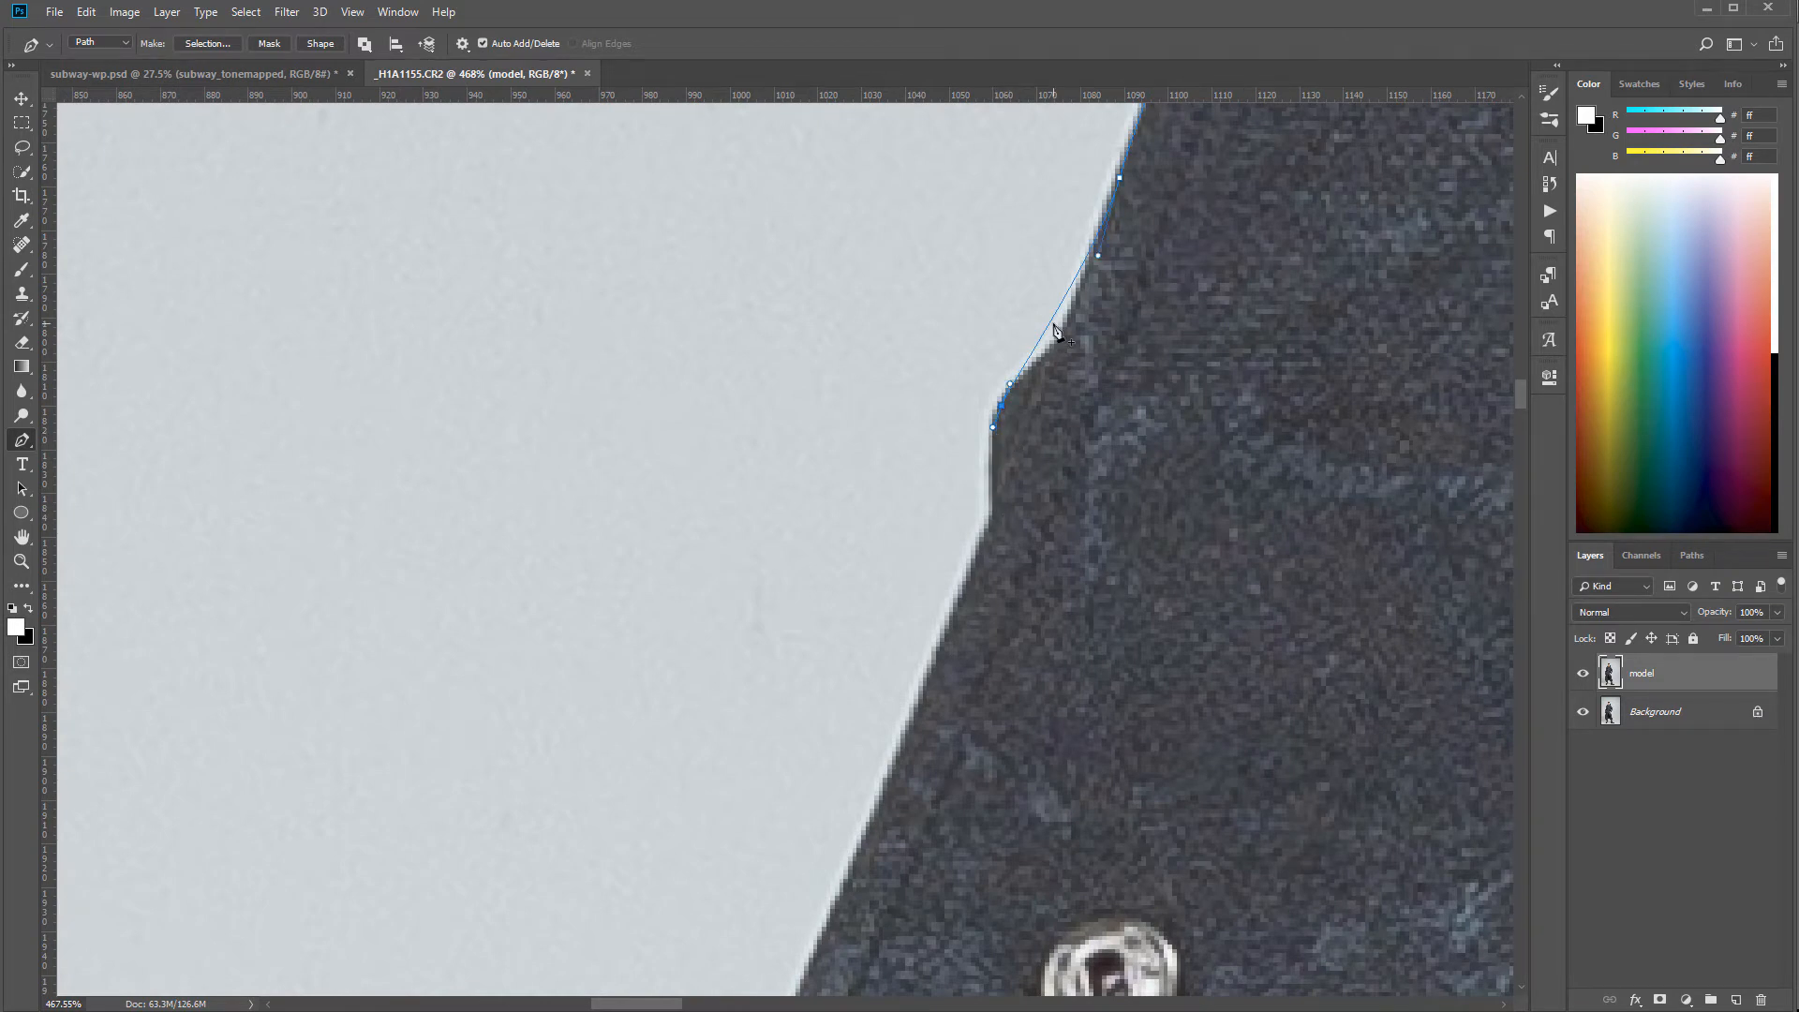
click(1548, 185)
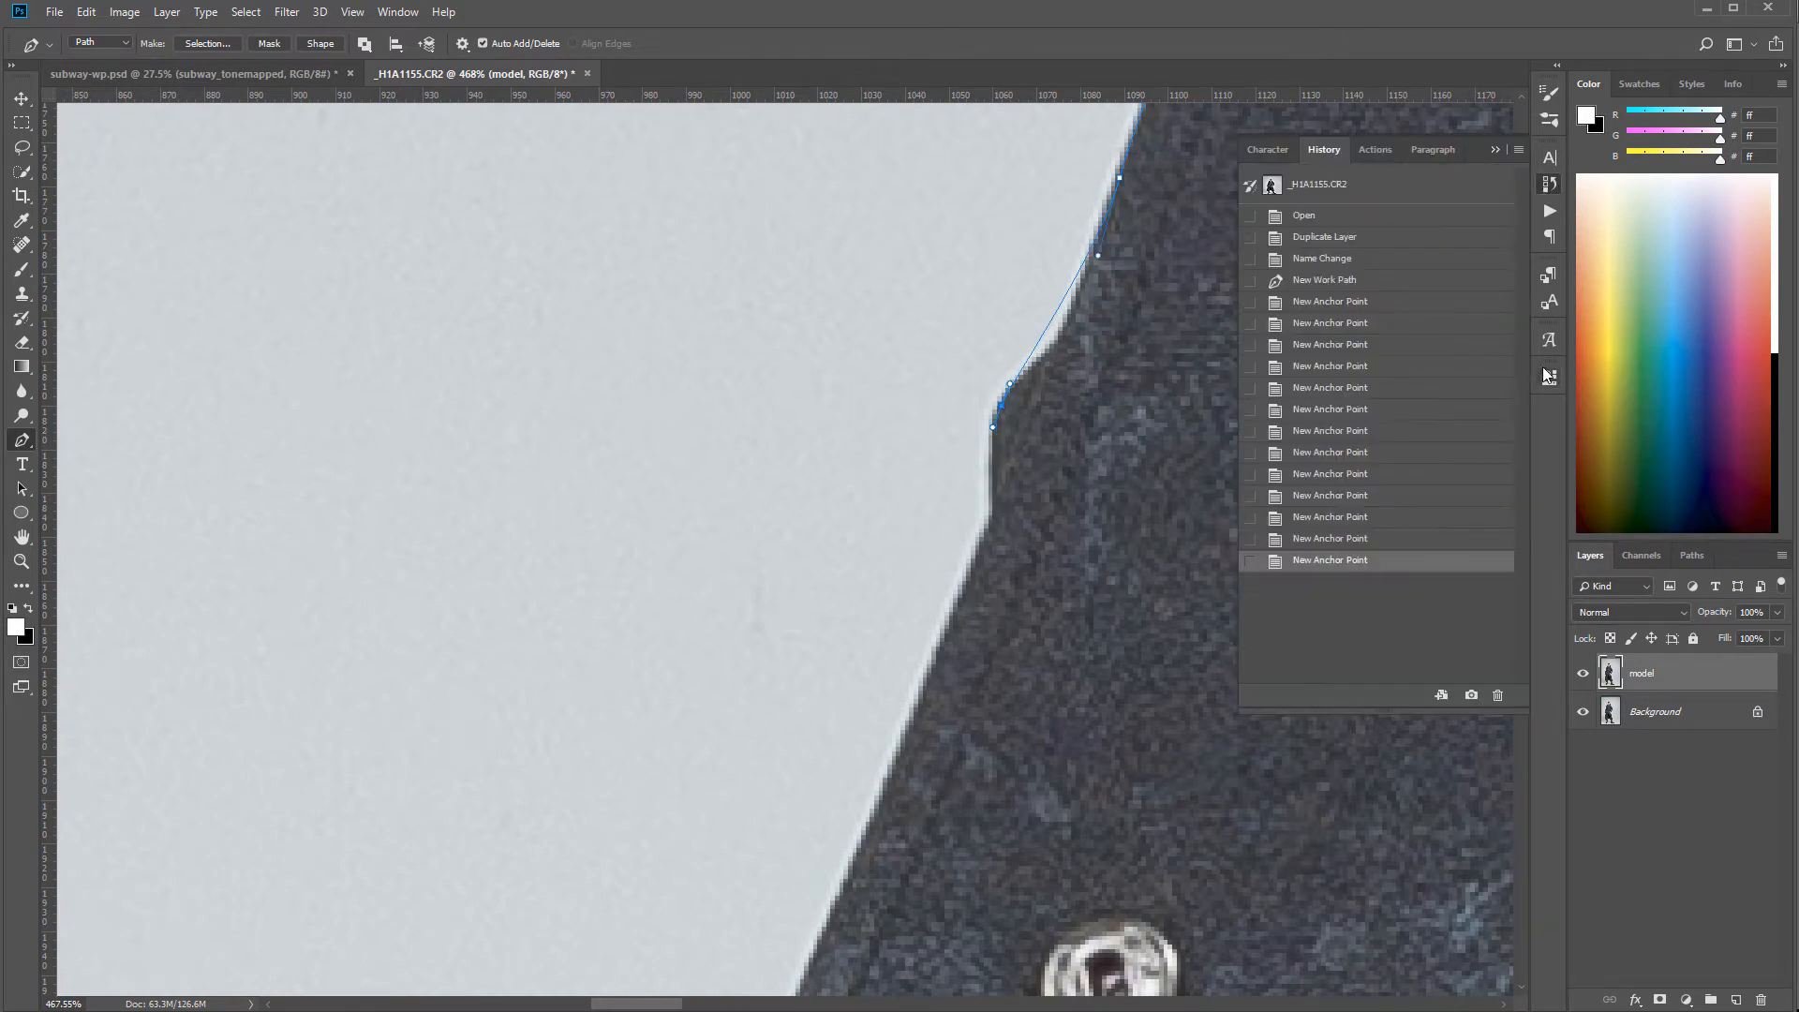
click(1462, 540)
click(1548, 185)
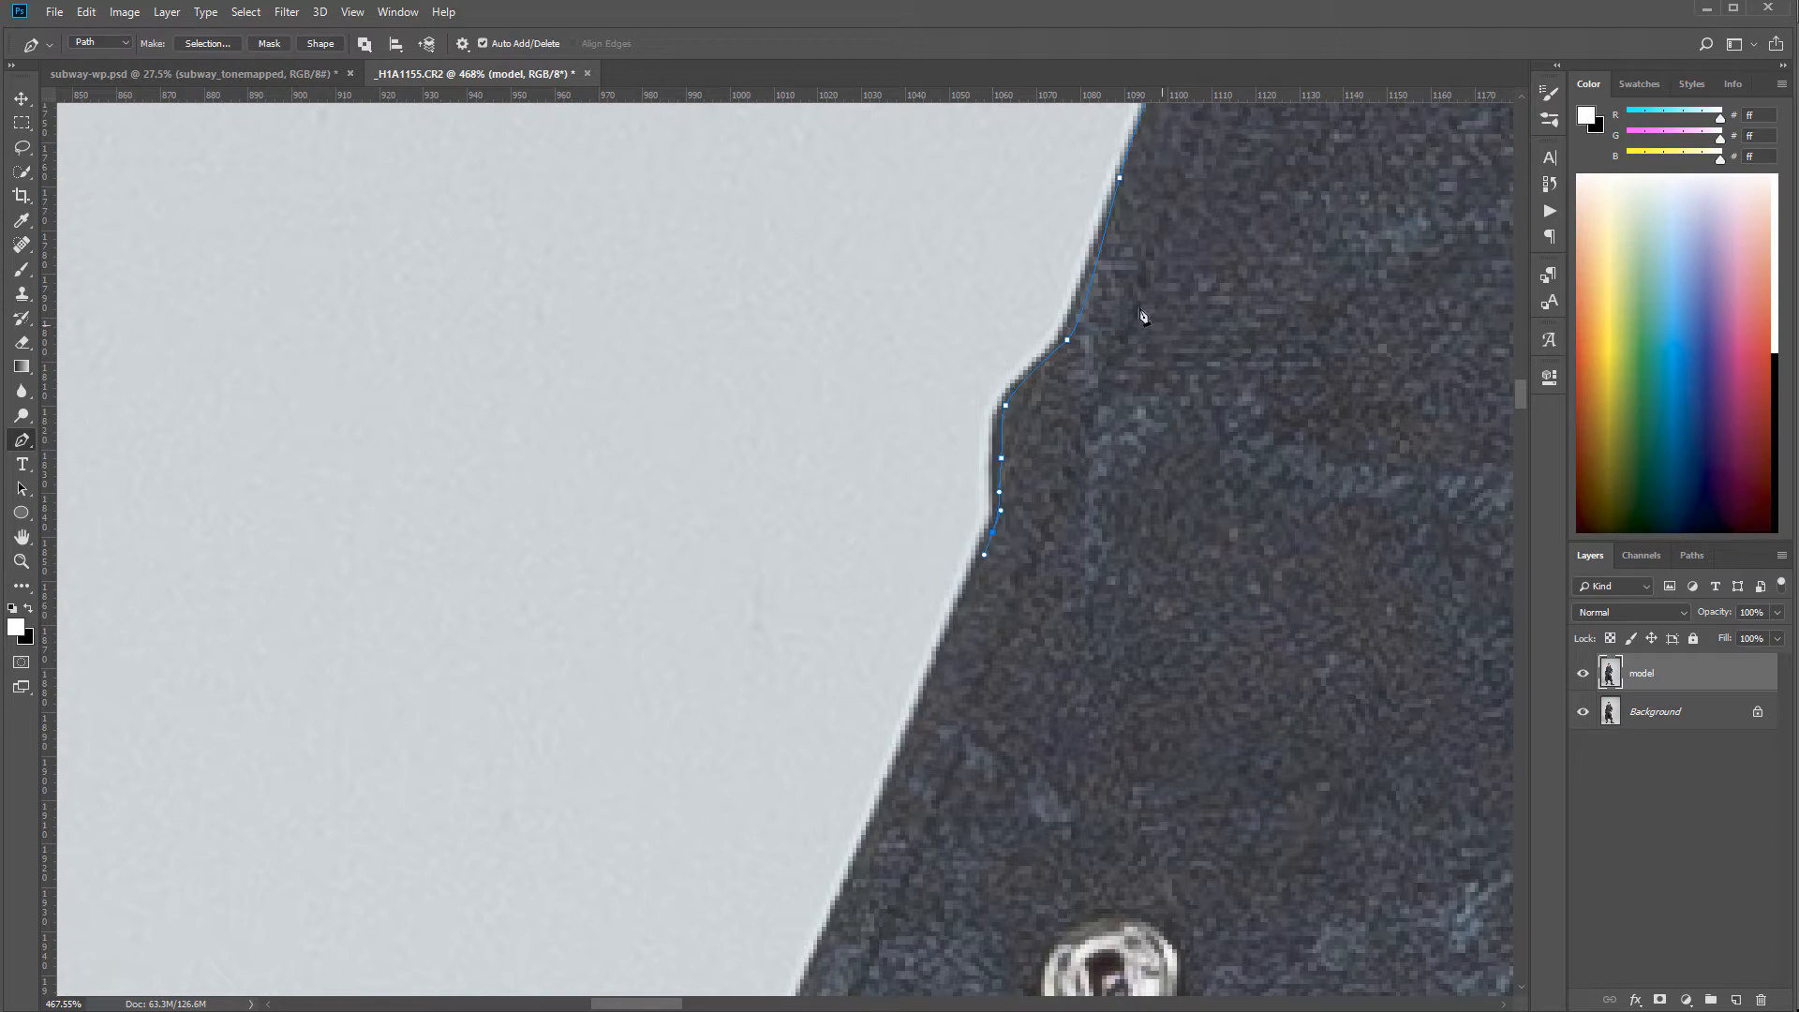
- Trace the path past the notch, down the collar's outer edge and around its rounded lower tip to the sleeve
drag(1099, 624, 1241, 402)
click(1036, 455)
click(999, 534)
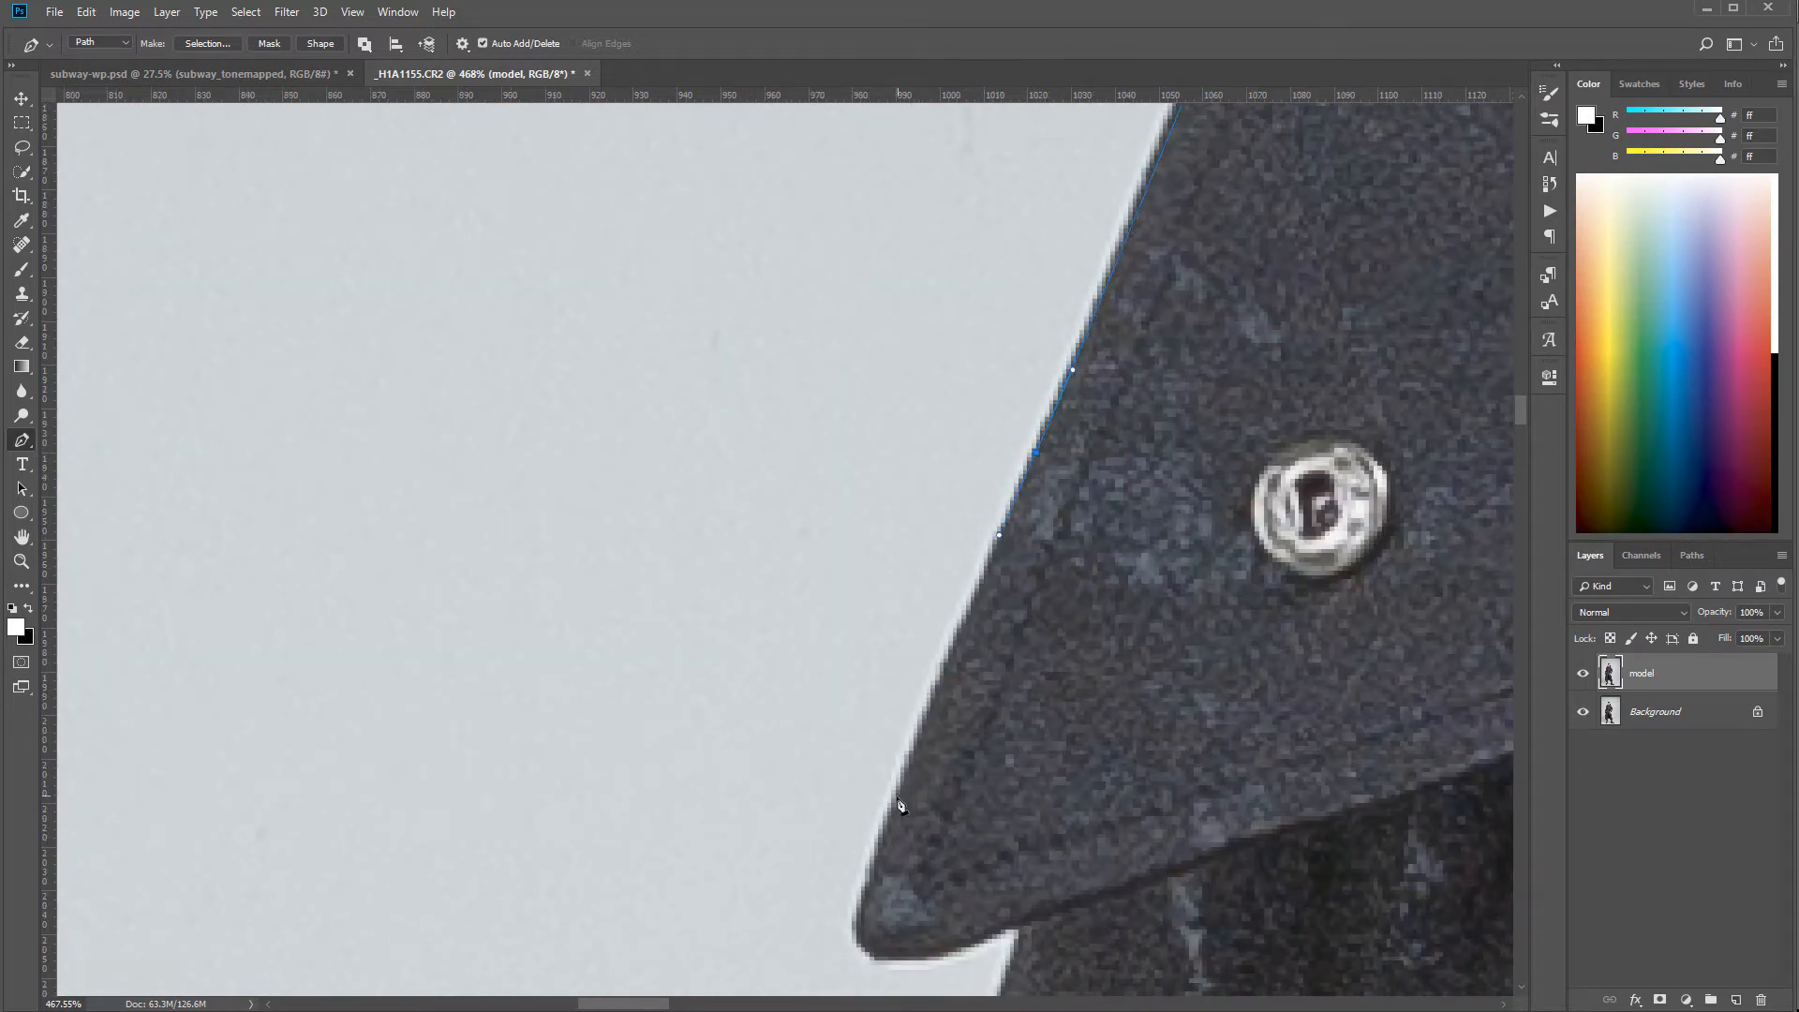
click(864, 938)
click(909, 956)
click(941, 948)
click(989, 934)
click(1022, 921)
scroll(1034, 971, down, 10)
scroll(1034, 971, left, 4)
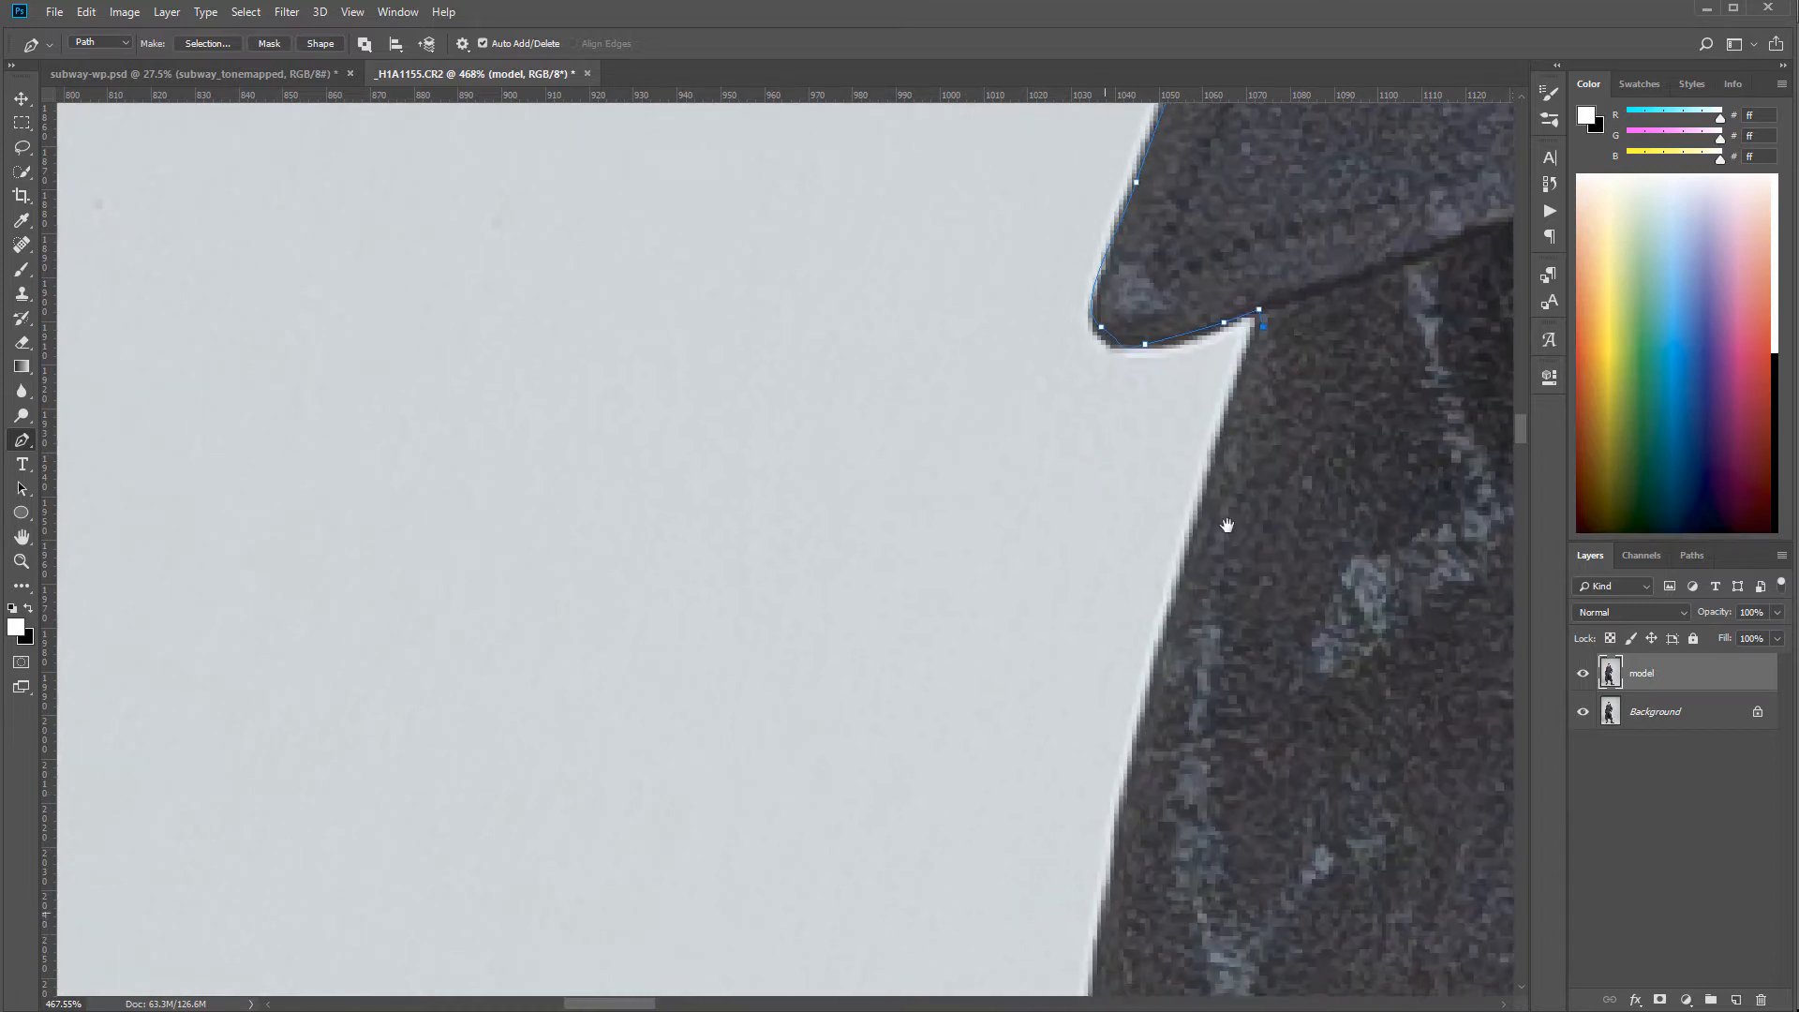
- Extend the path down the outer edge of the coat's upper sleeve, following its folds
drag(1154, 682, 1145, 726)
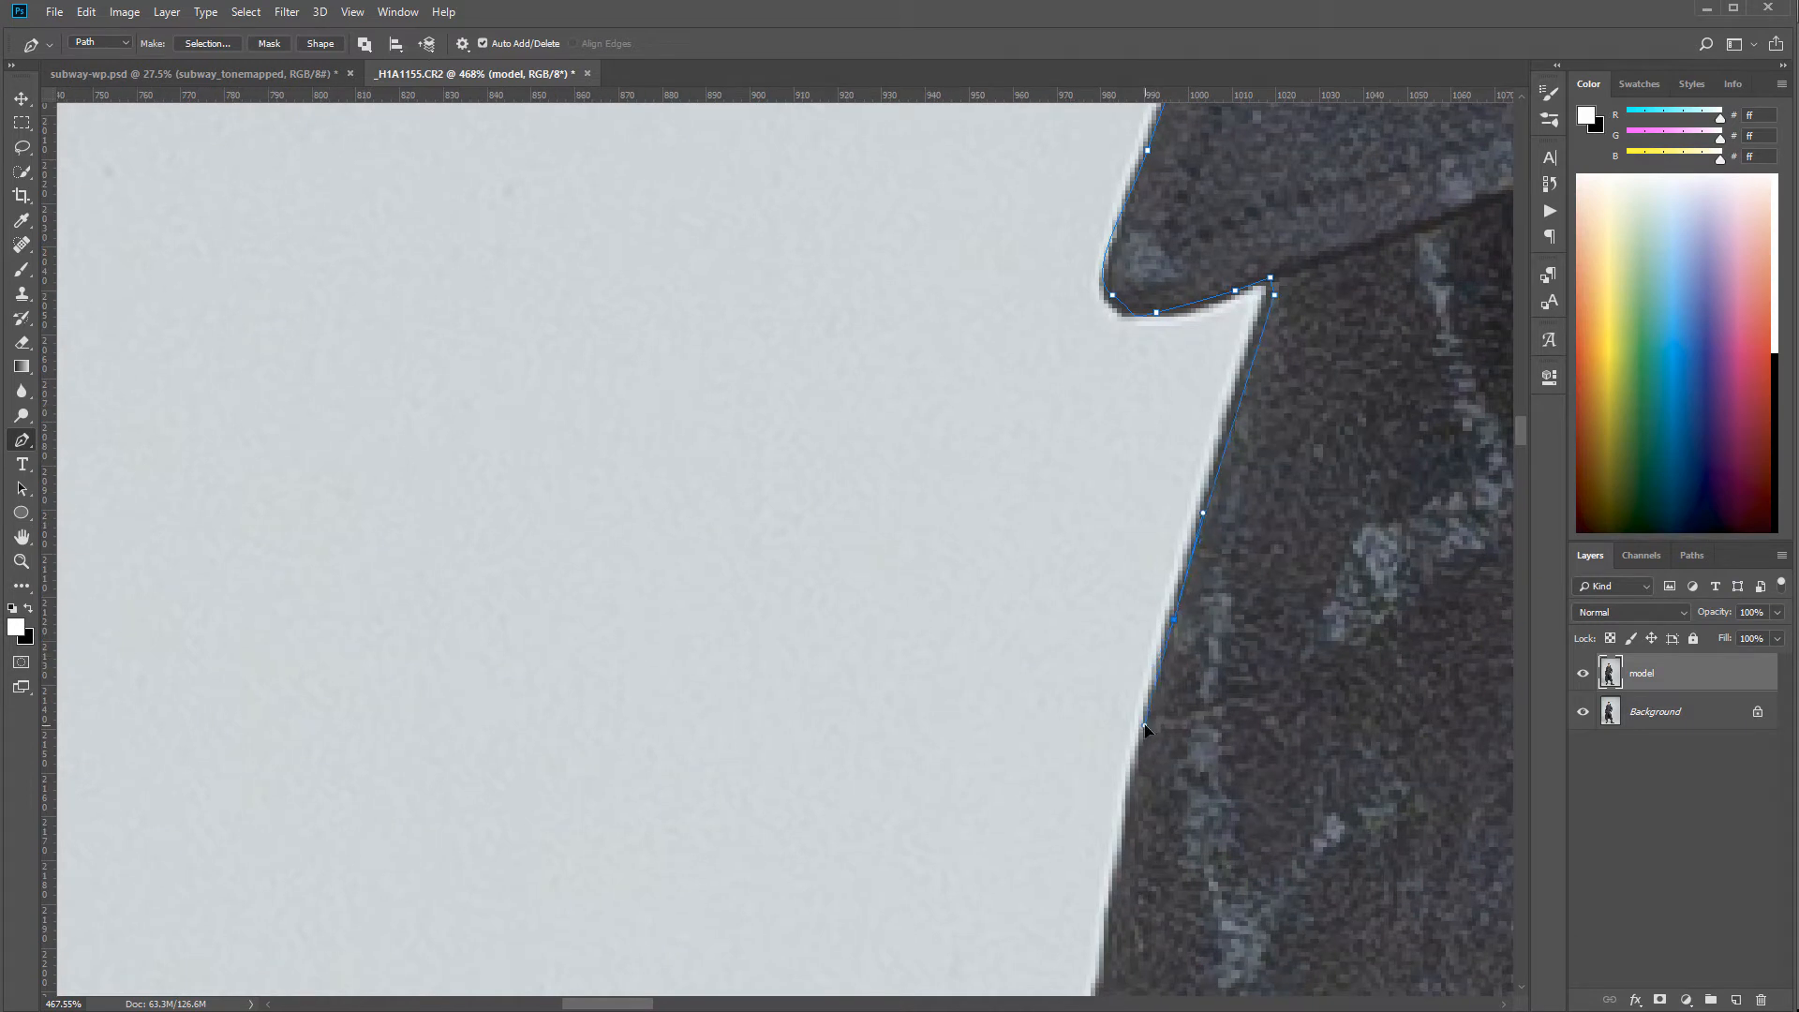
drag(1235, 854, 1270, 193)
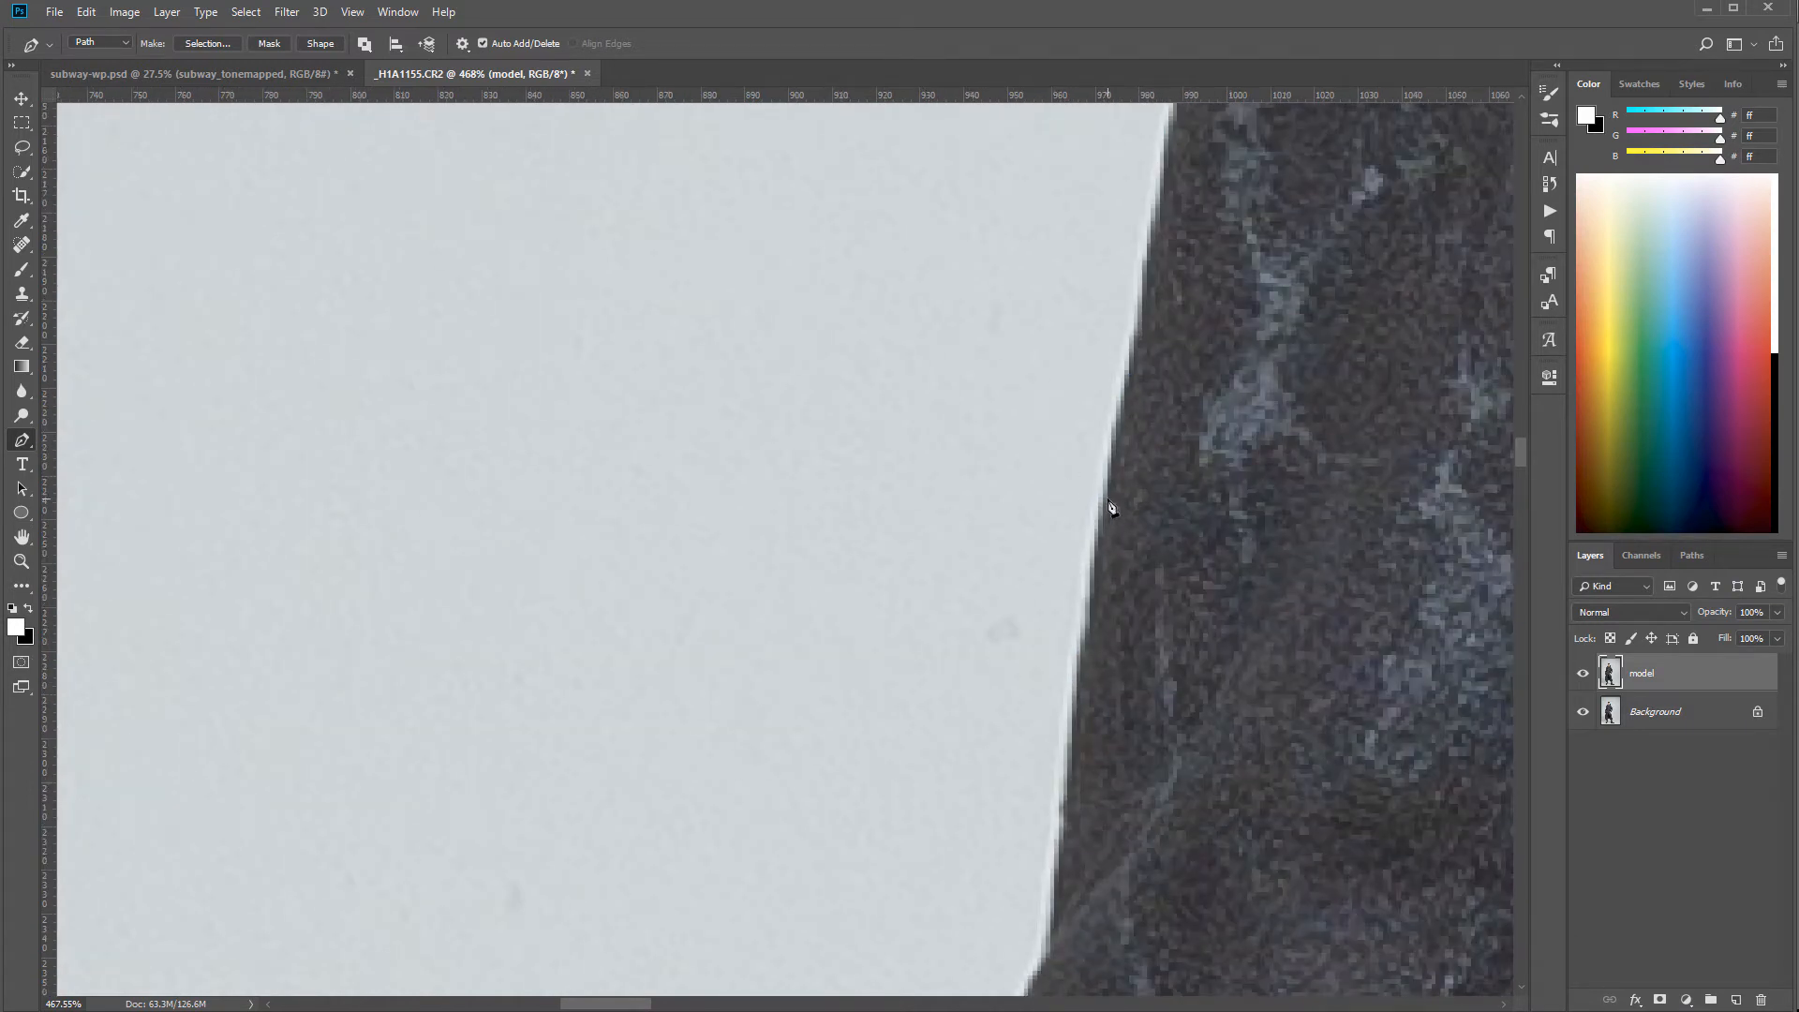
drag(1063, 853, 1240, 386)
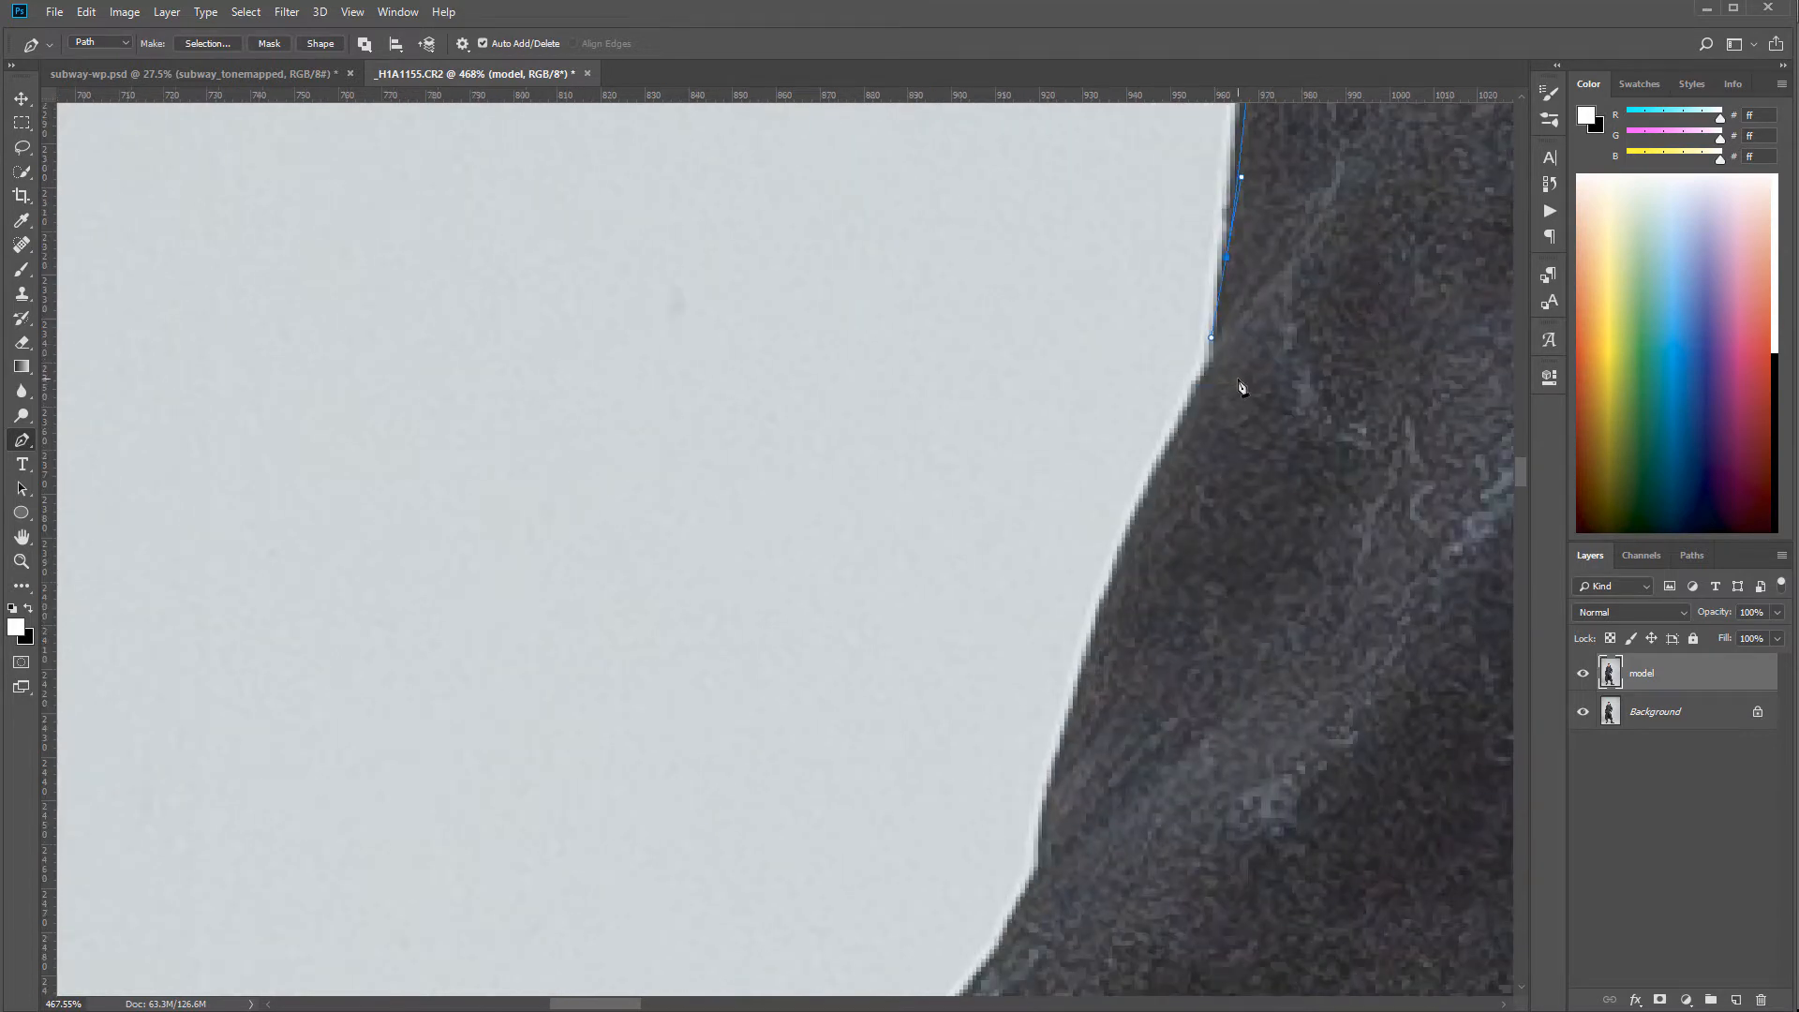
drag(1112, 592, 1080, 669)
click(1044, 881)
drag(1116, 918, 1430, 430)
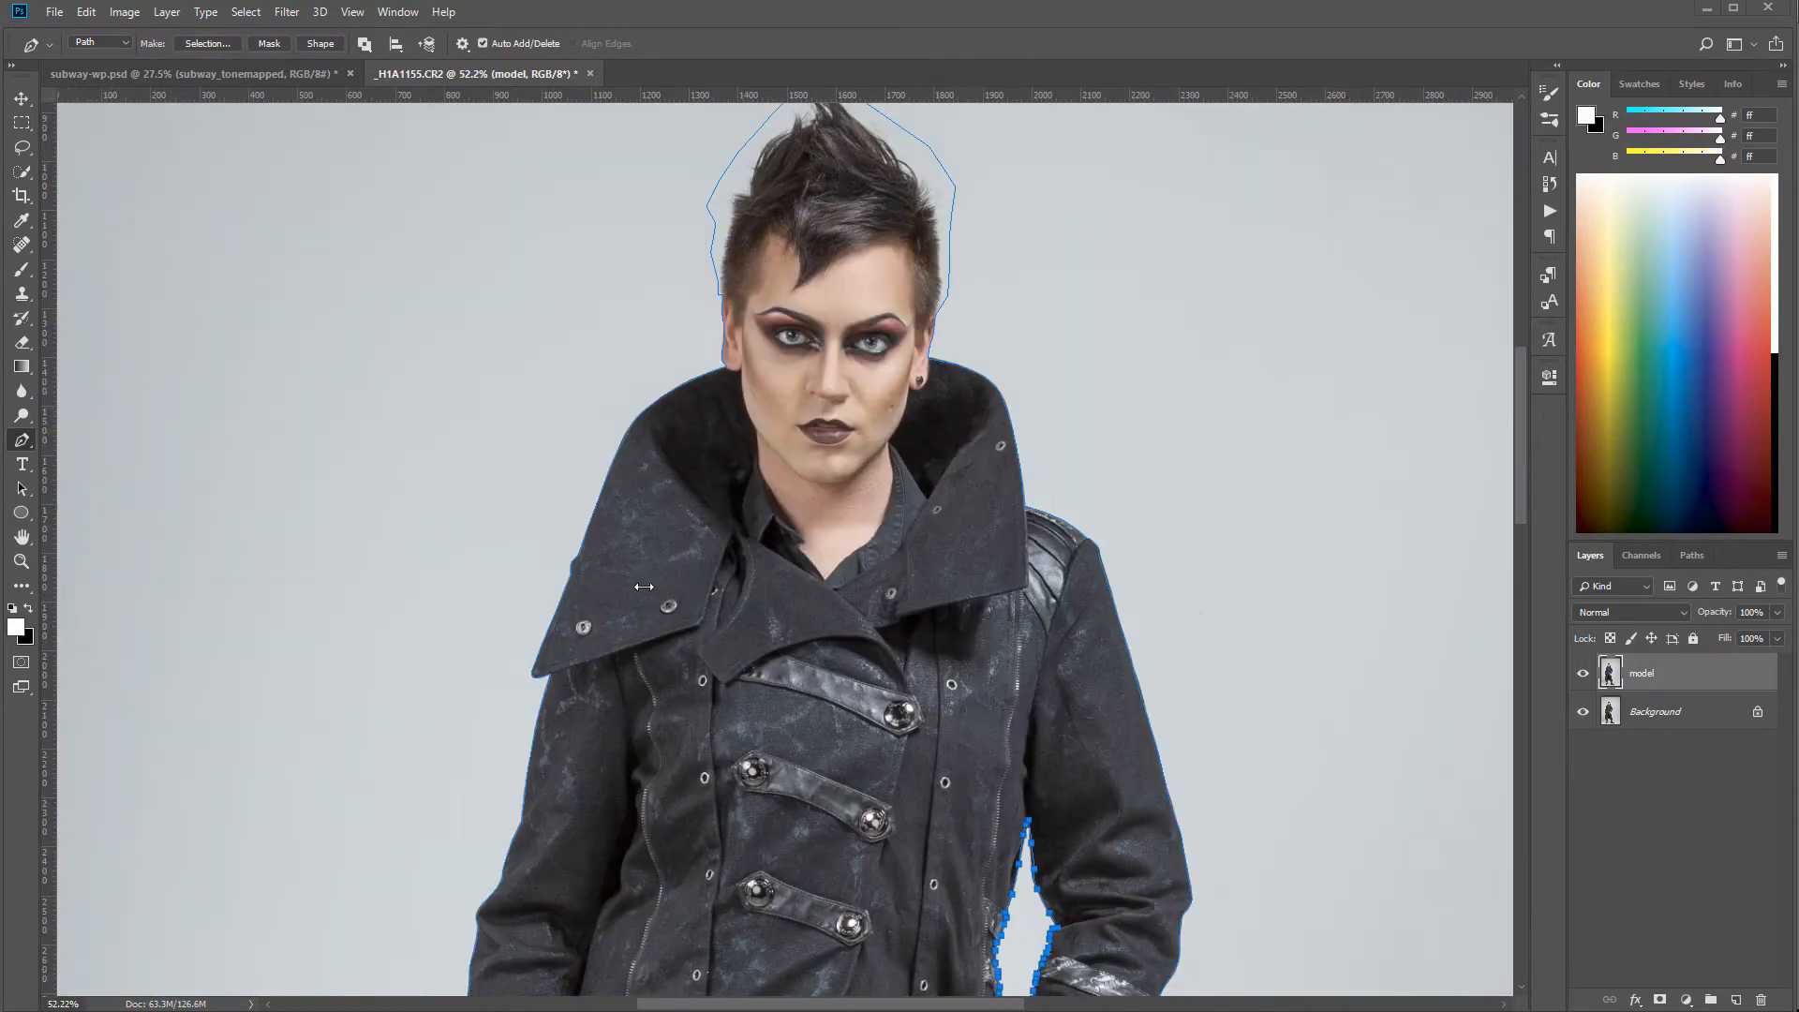
- Inspect the path around the whole figure, including the loose outline left around the hair
drag(943, 829, 923, 290)
drag(627, 789, 855, 450)
drag(653, 872, 671, 413)
drag(1119, 375, 1111, 843)
drag(1037, 333, 1036, 614)
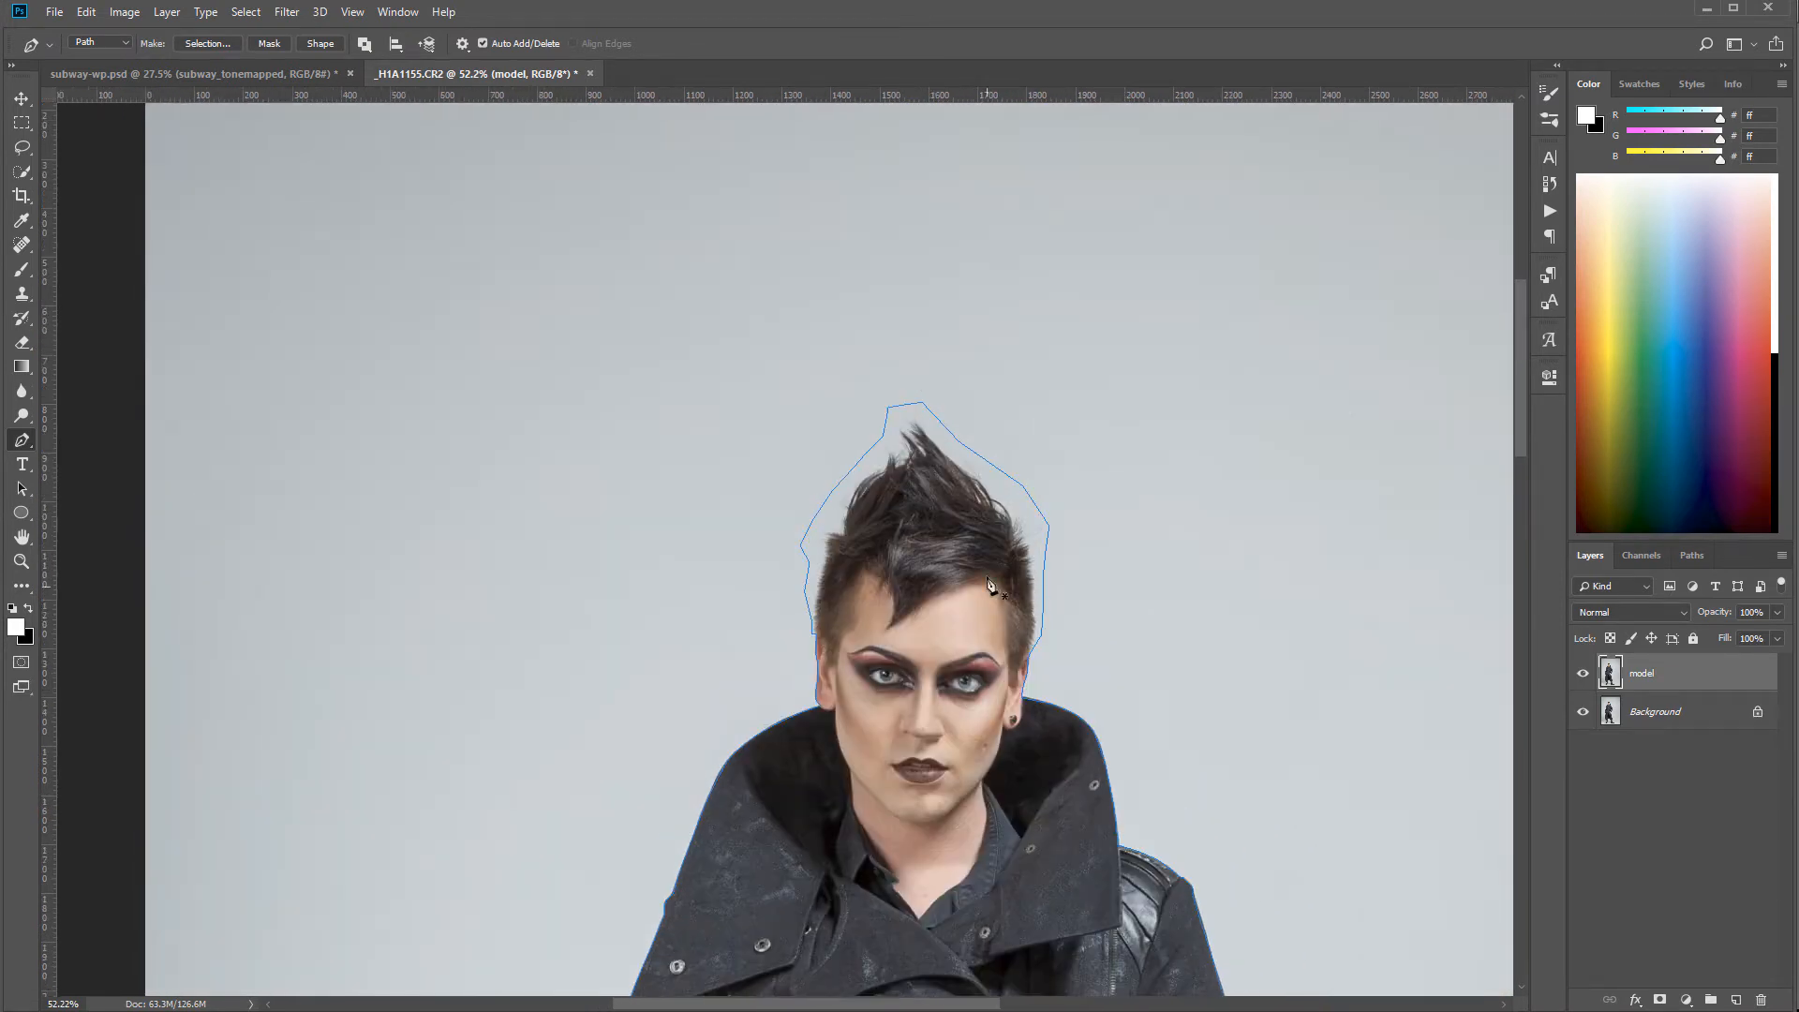
scroll(980, 494, up, 5)
scroll(980, 494, up, 2)
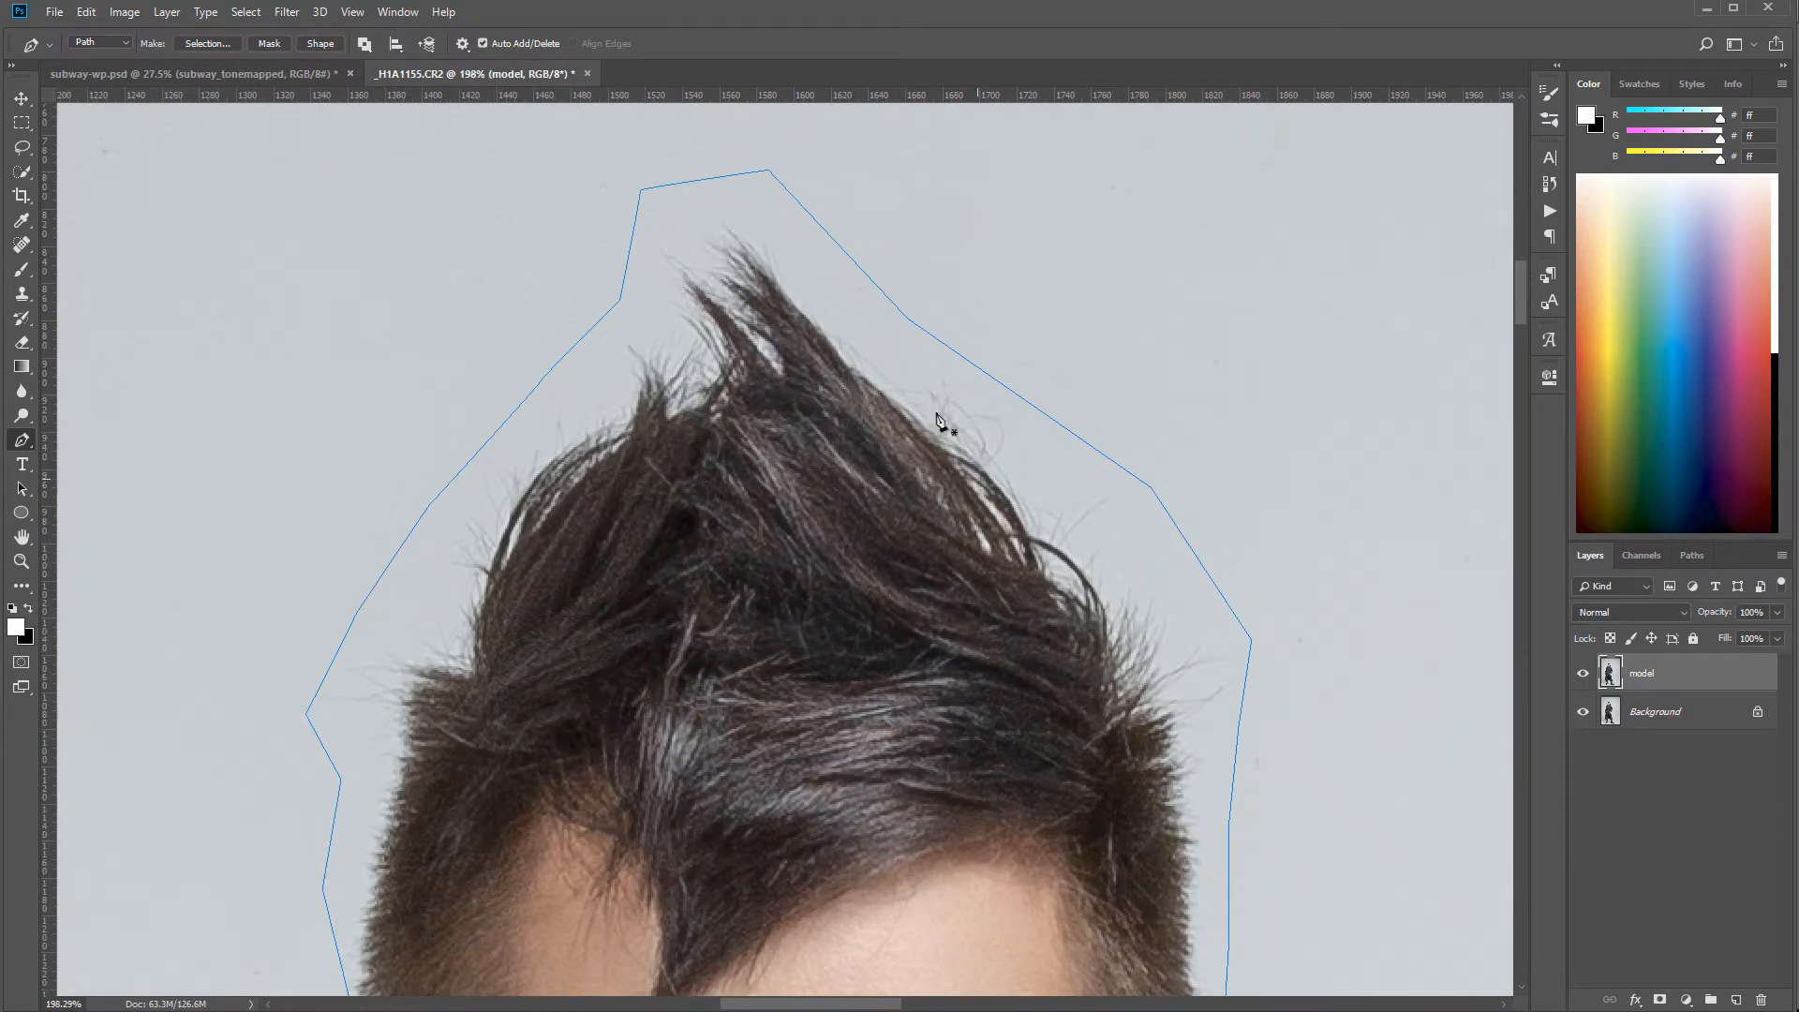
- Examine the loose outline around the hair and where it meets the tight path at the ears and collar
drag(975, 790, 864, 314)
drag(799, 511, 1128, 1011)
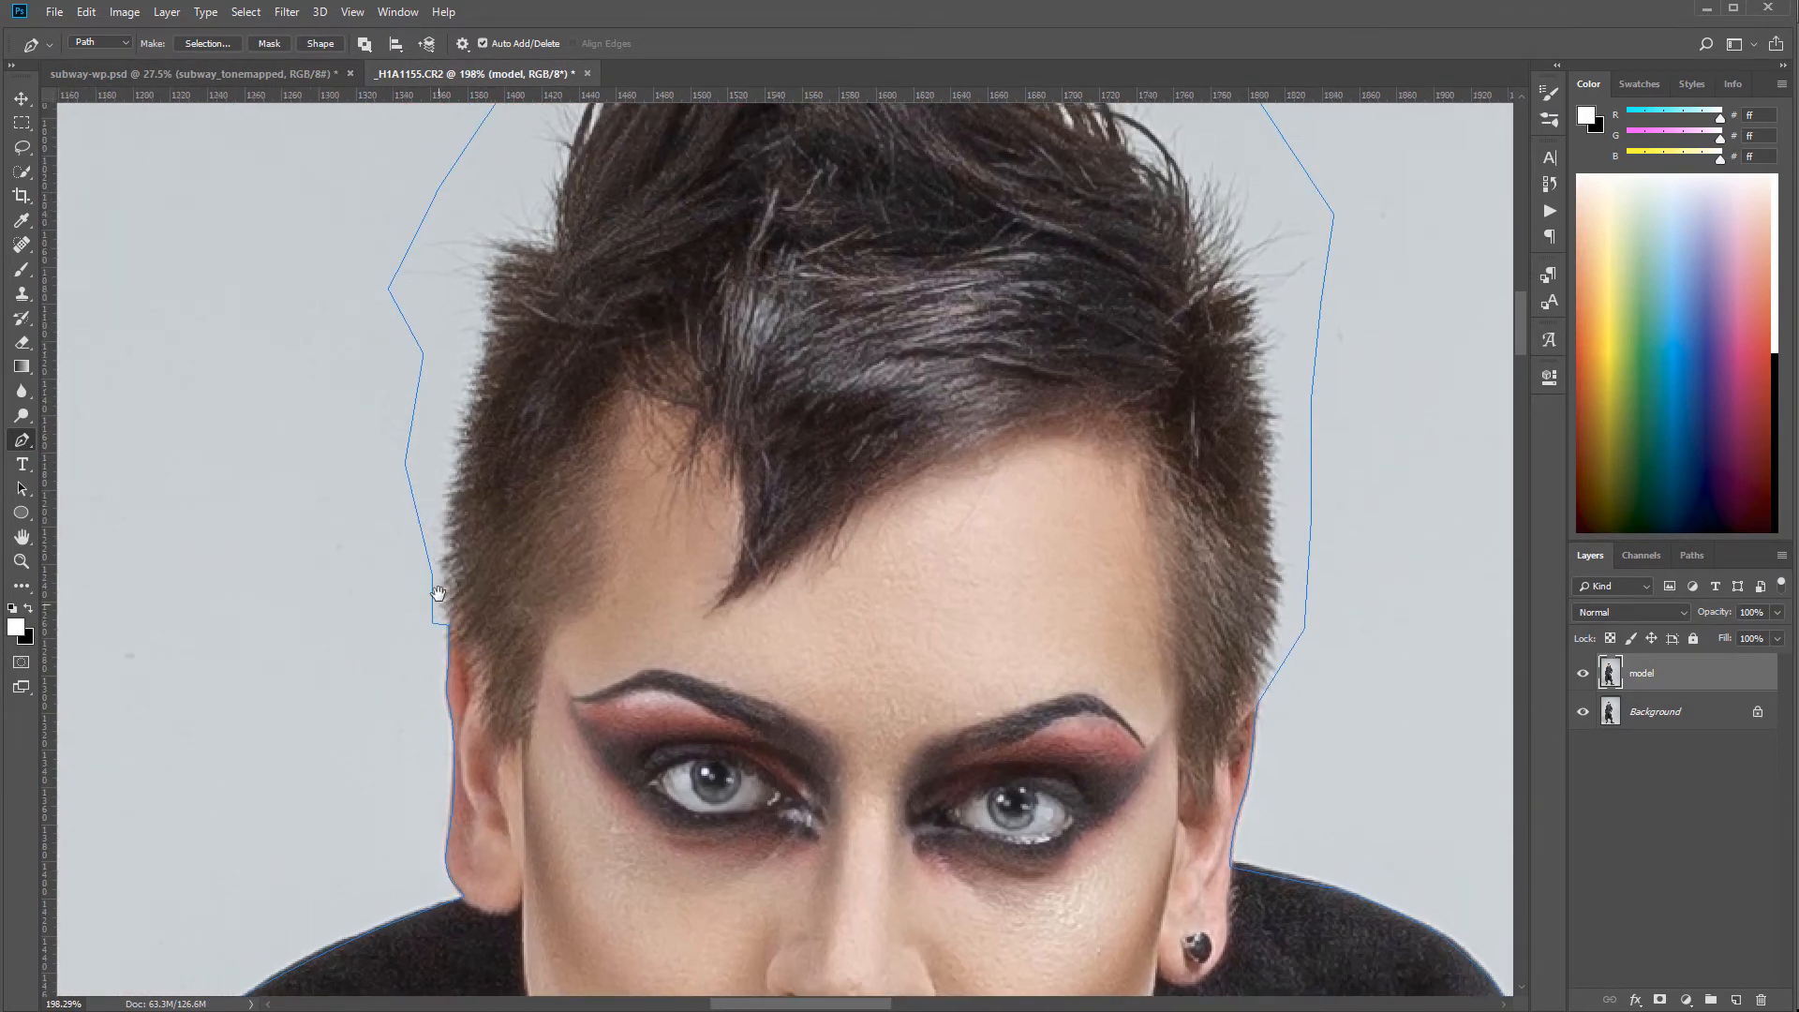
drag(999, 340, 988, 711)
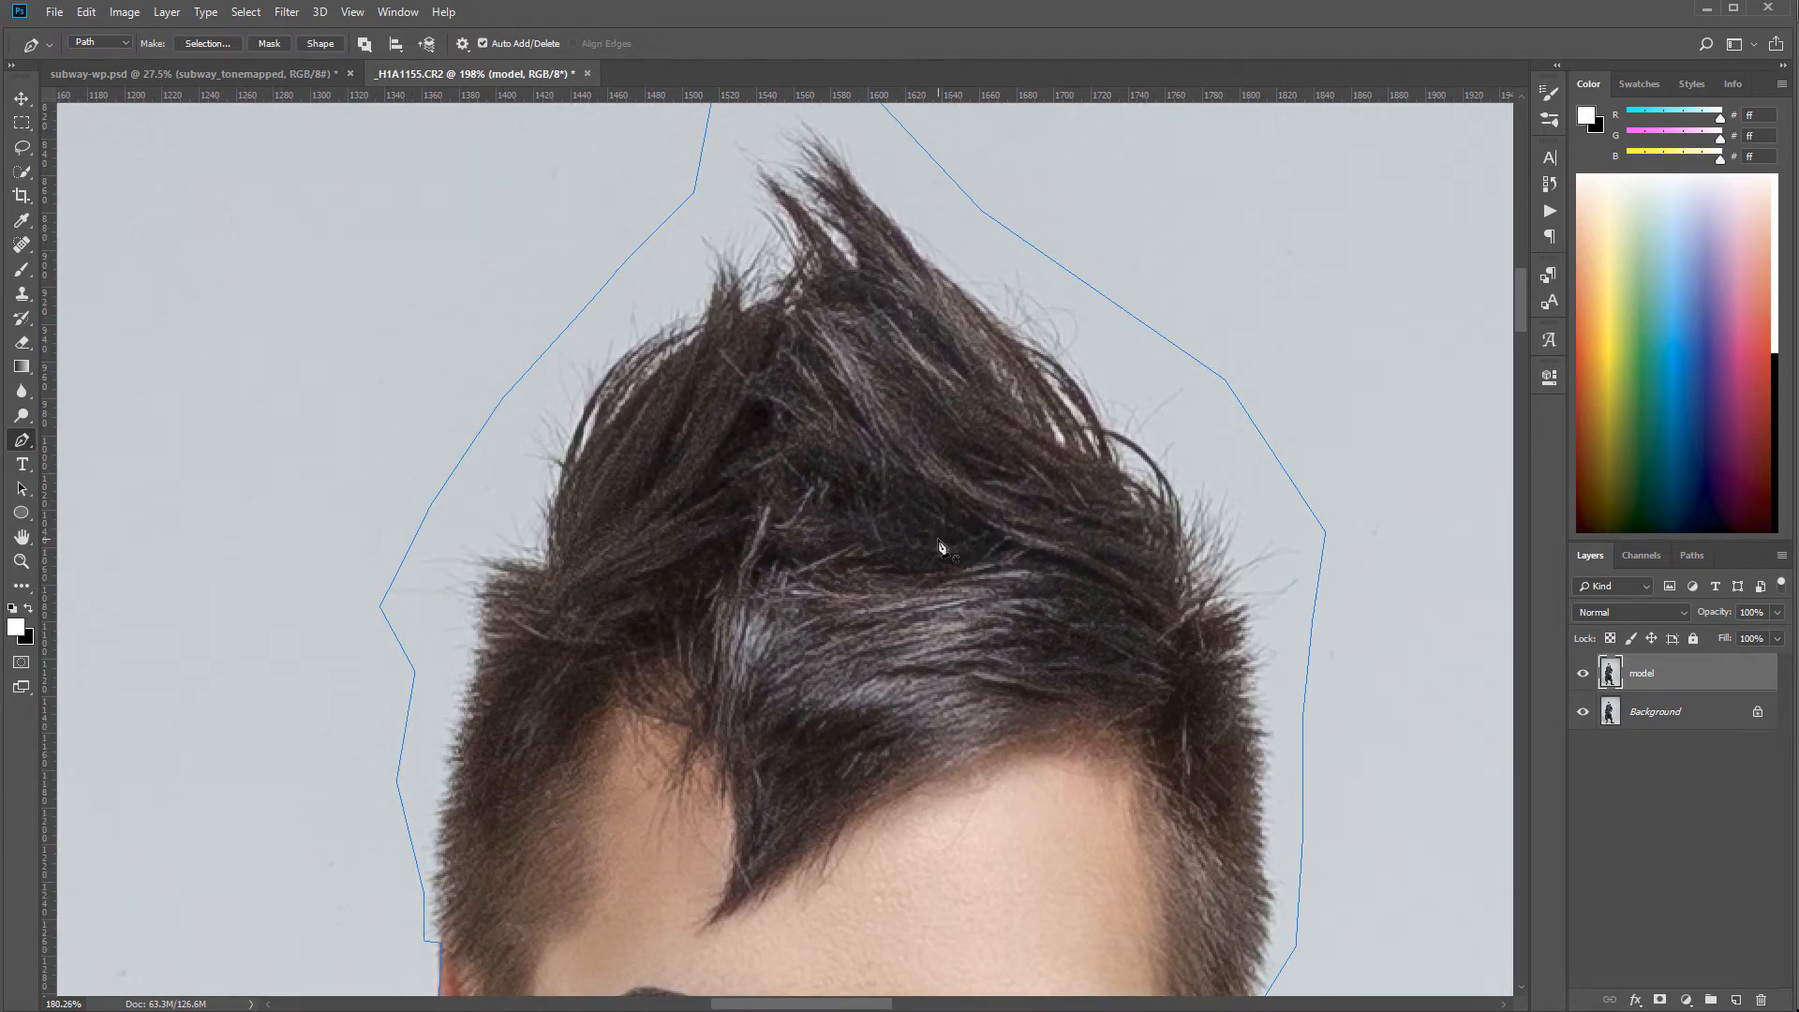
scroll(937, 539, down, 5)
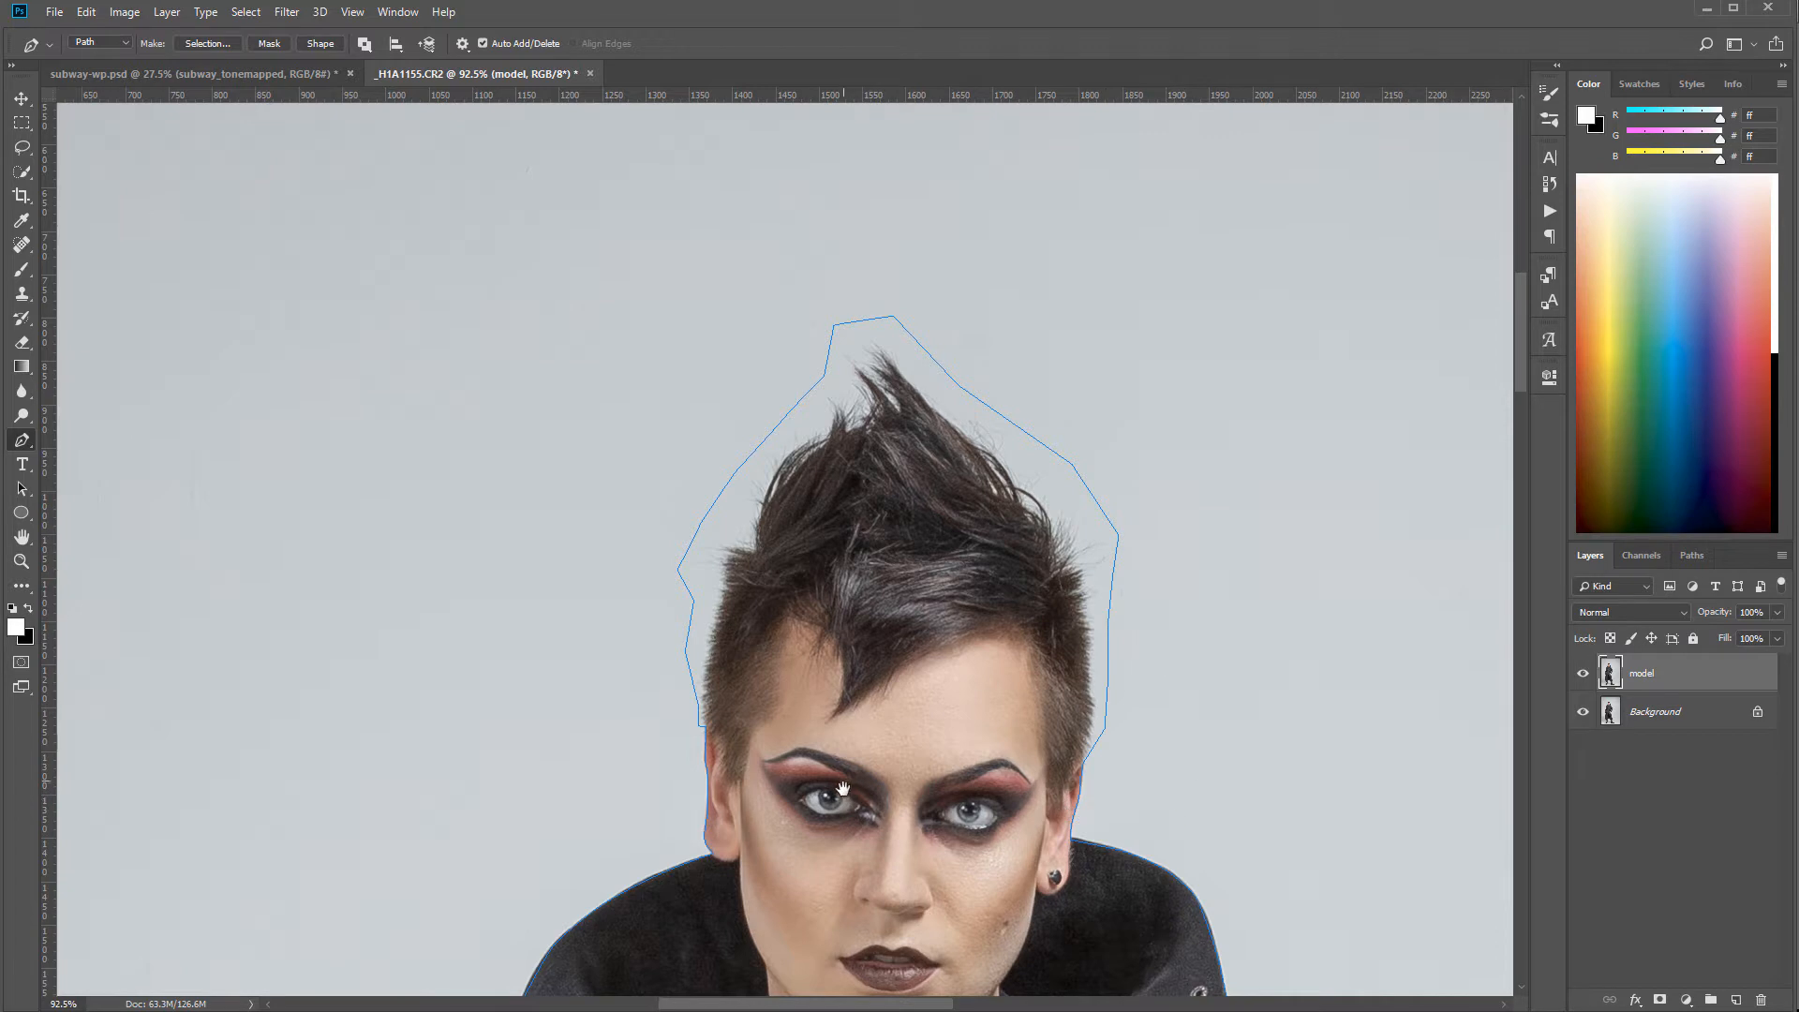
scroll(849, 750, down, 4)
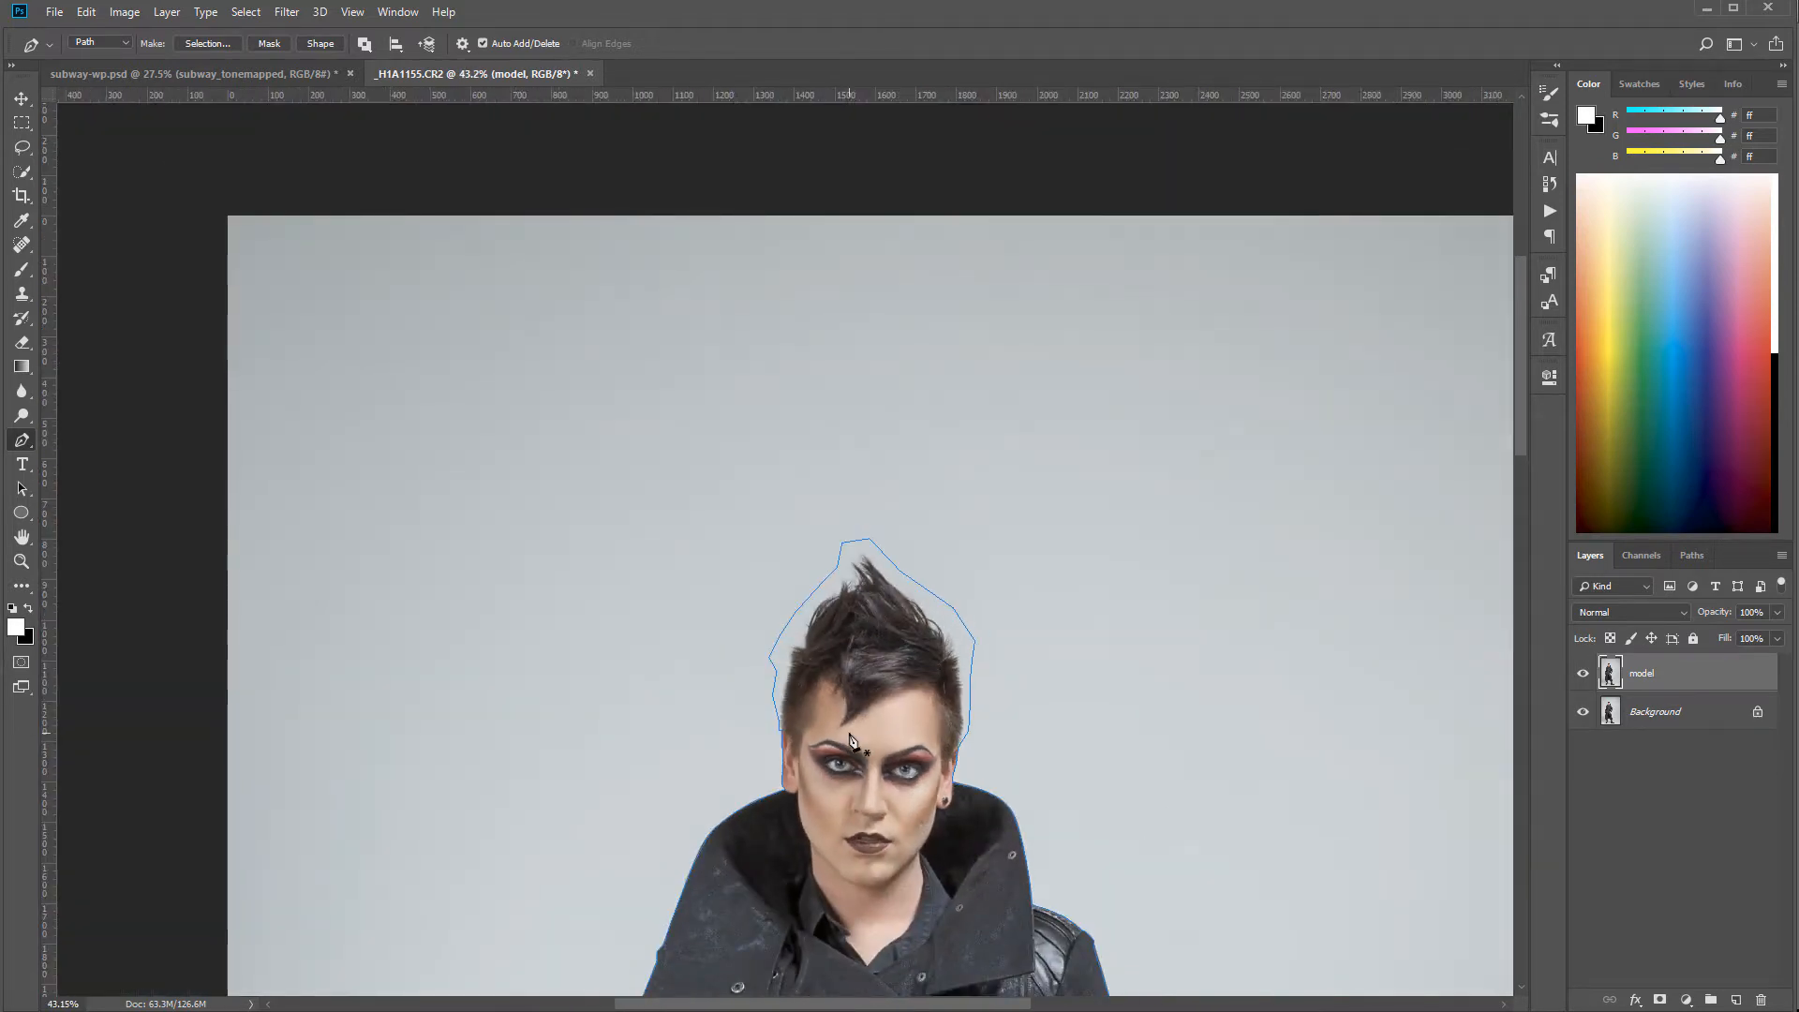
drag(975, 892, 989, 850)
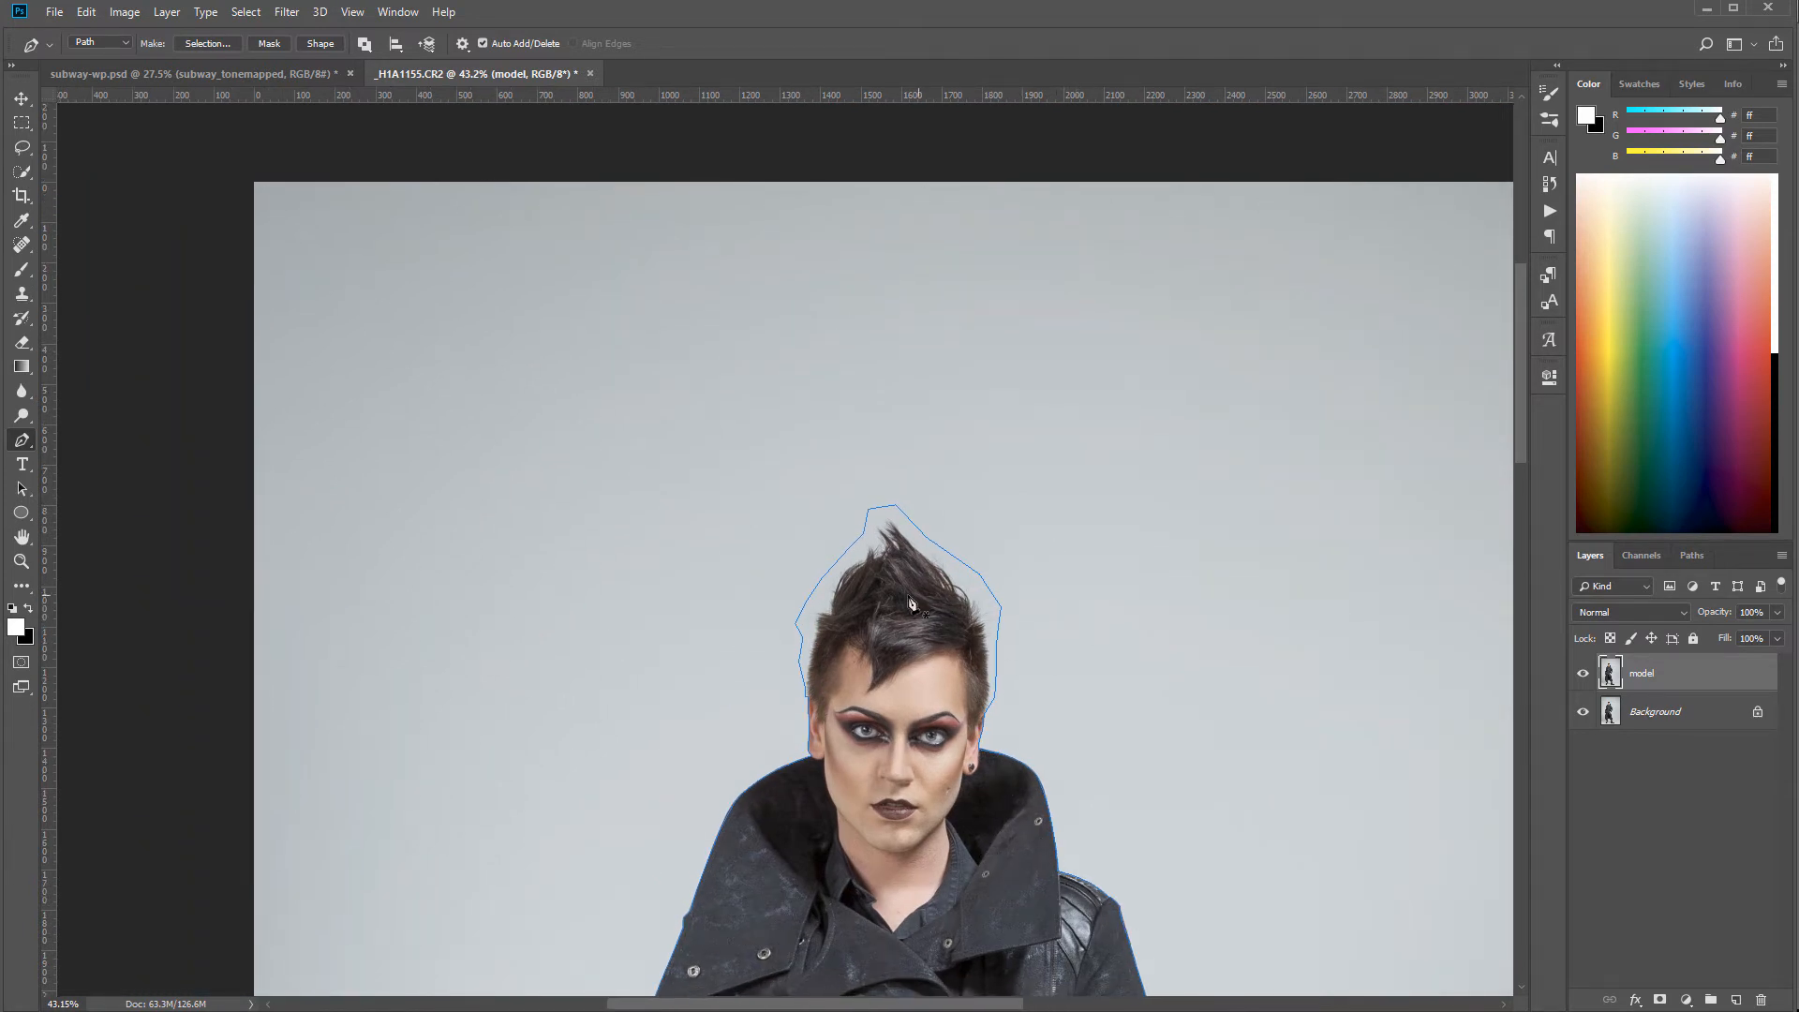
- Create a vector mask on the model layer from the path and hide the Background layer
scroll(933, 602, up, 3)
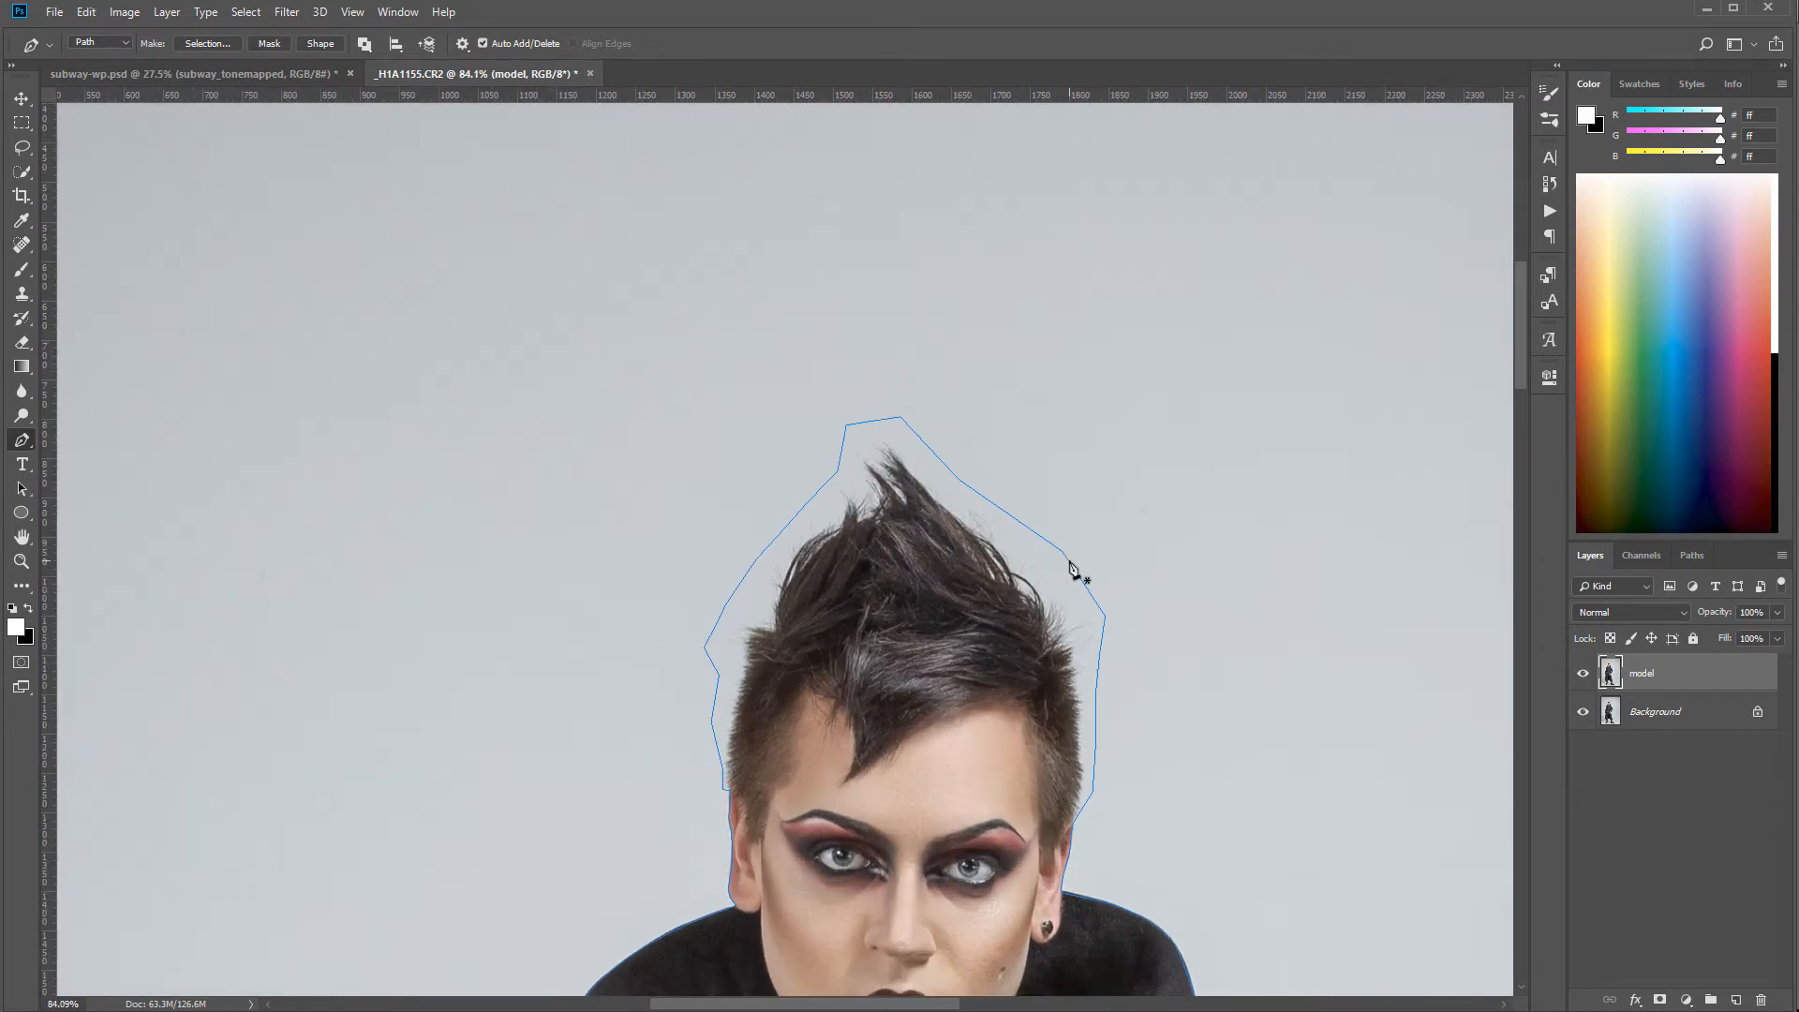
scroll(1071, 567, up, 2)
right_click(1042, 539)
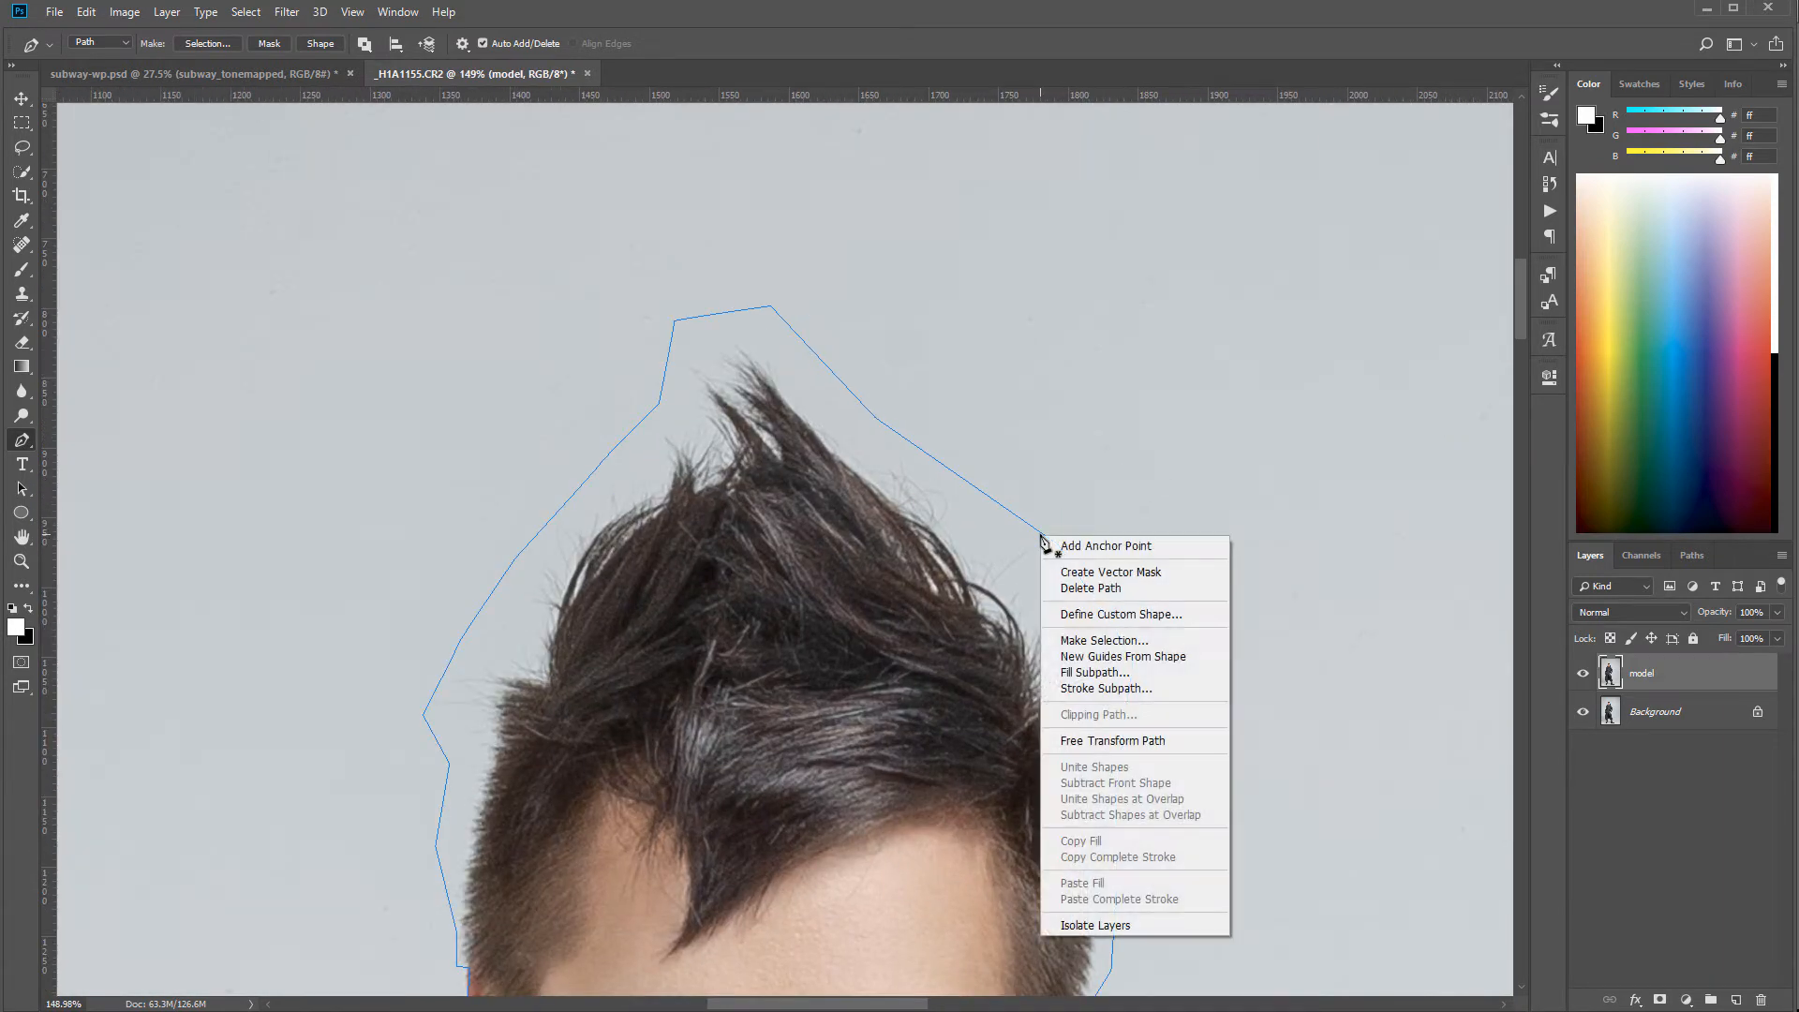
click(1115, 571)
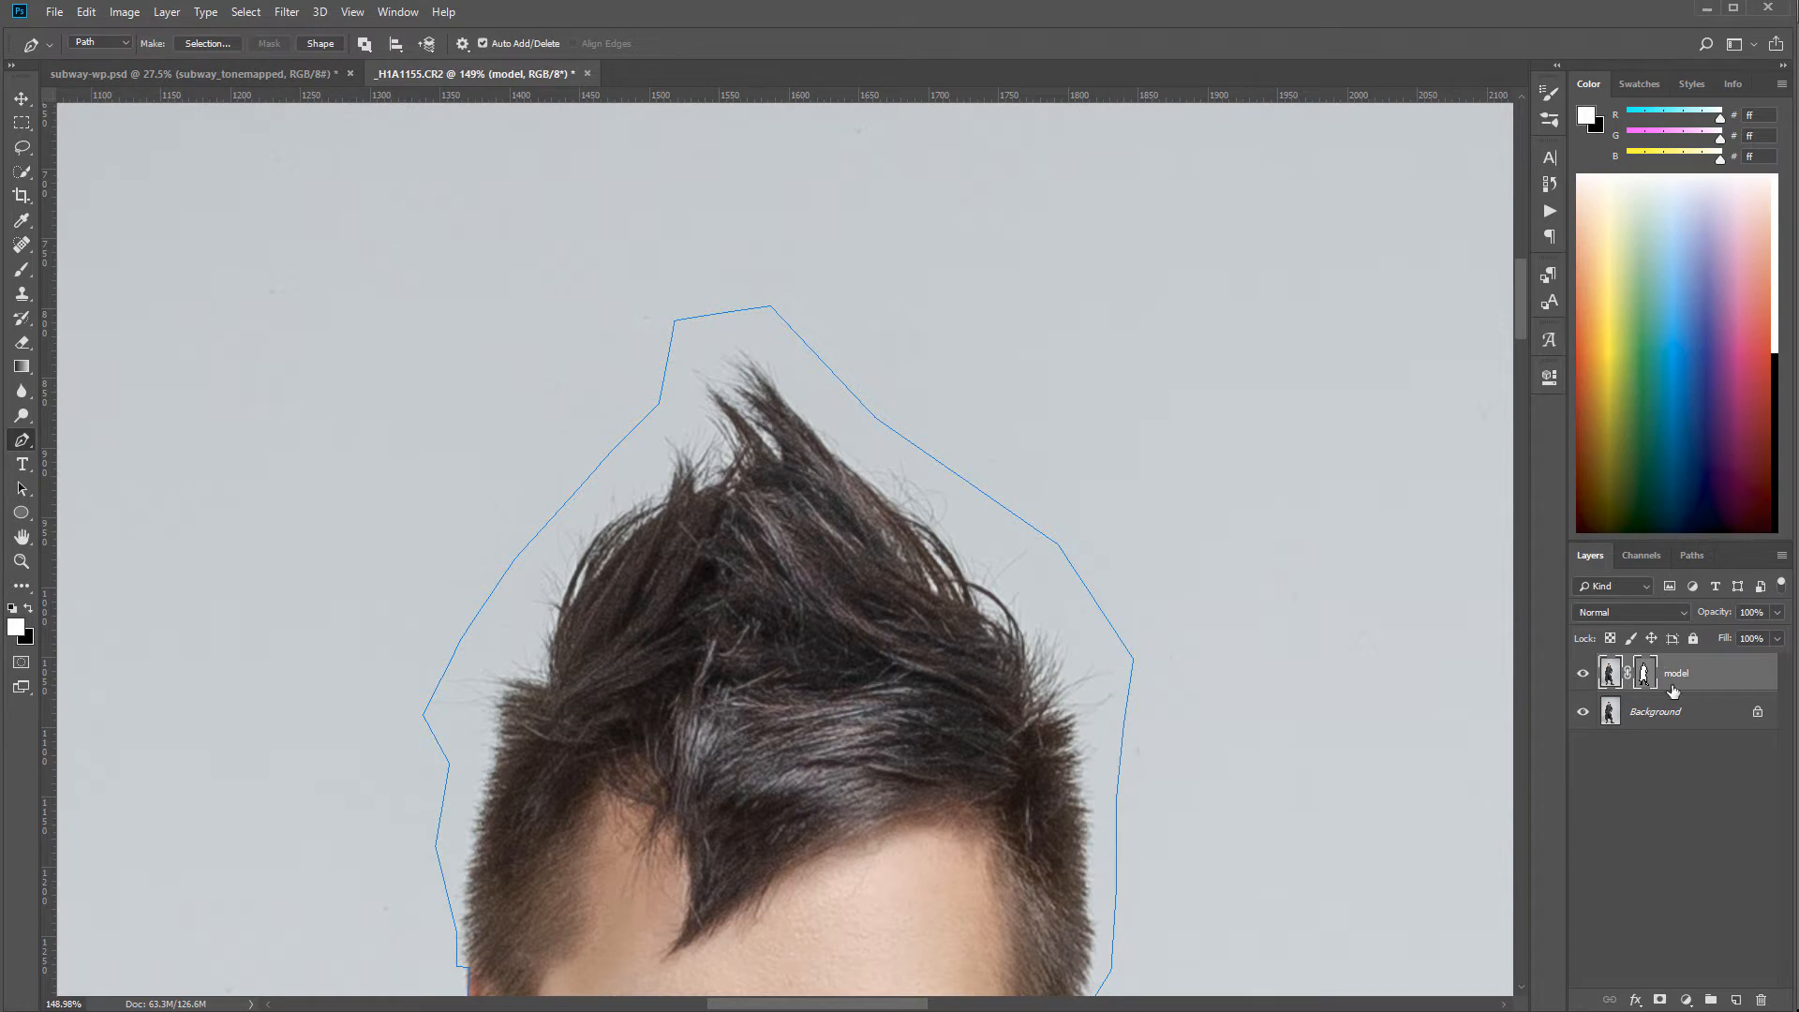
click(1583, 712)
scroll(1120, 846, down, 5)
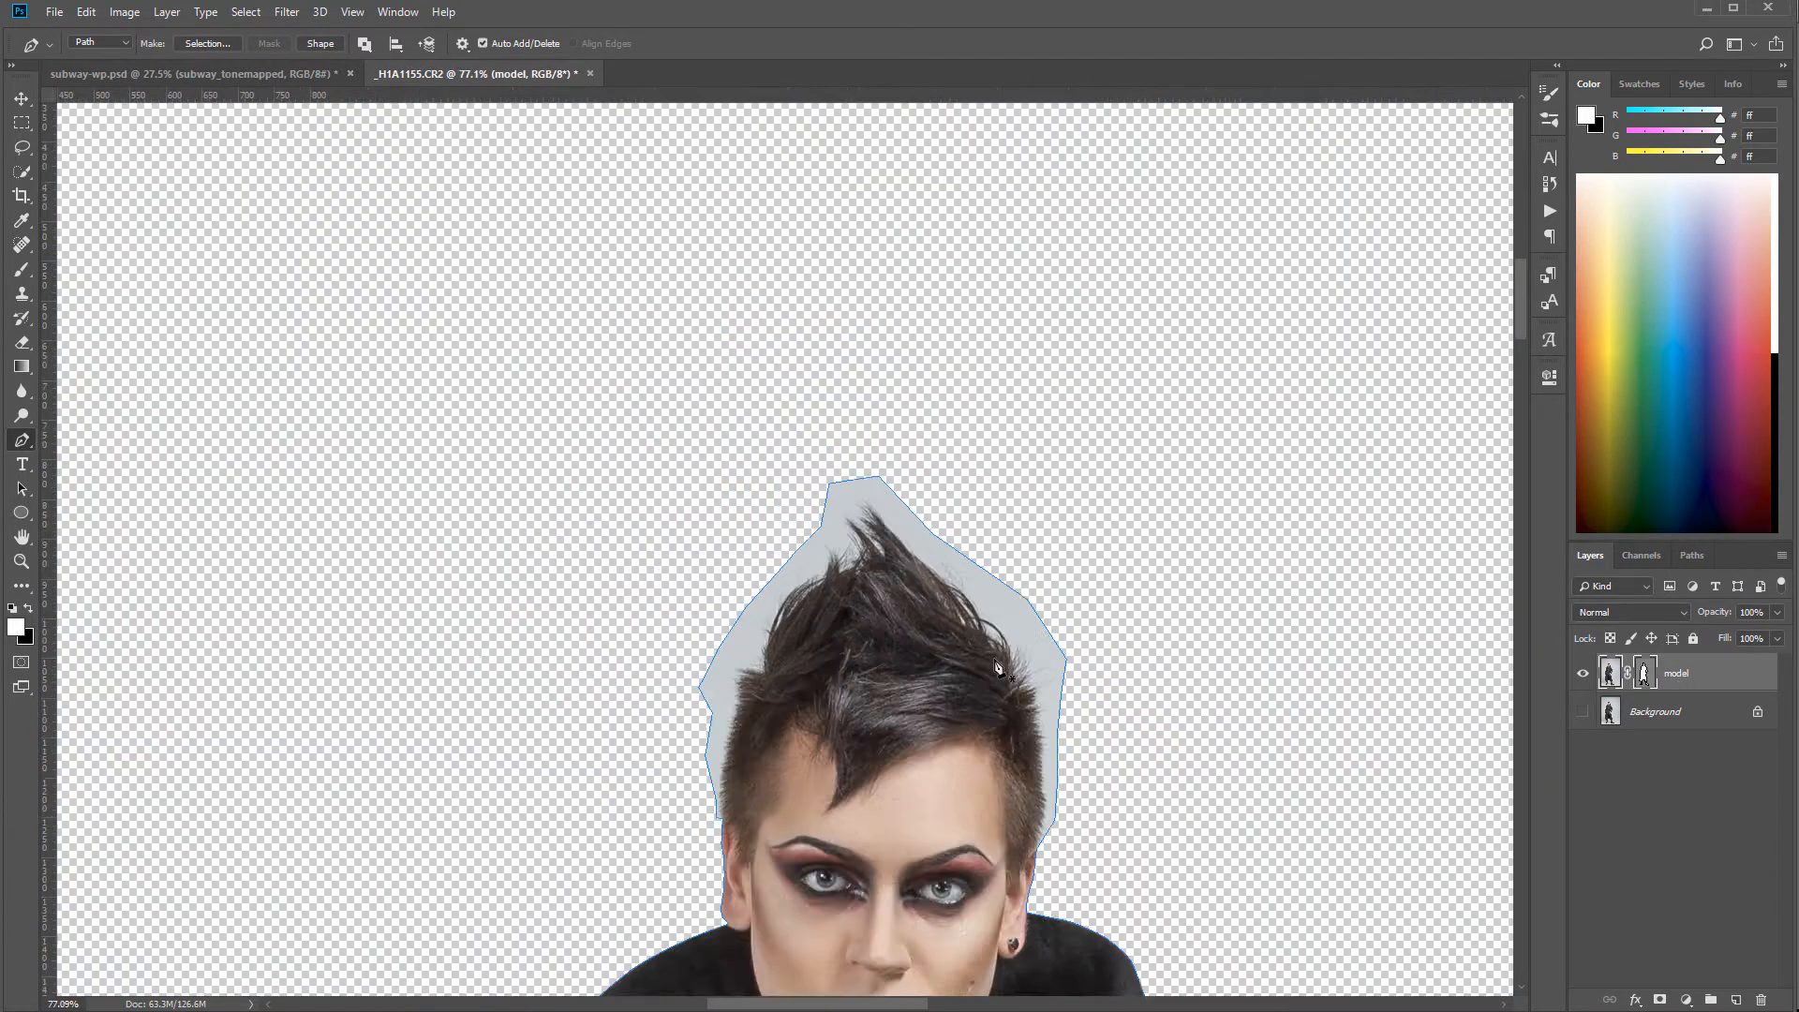
drag(1120, 847, 1134, 736)
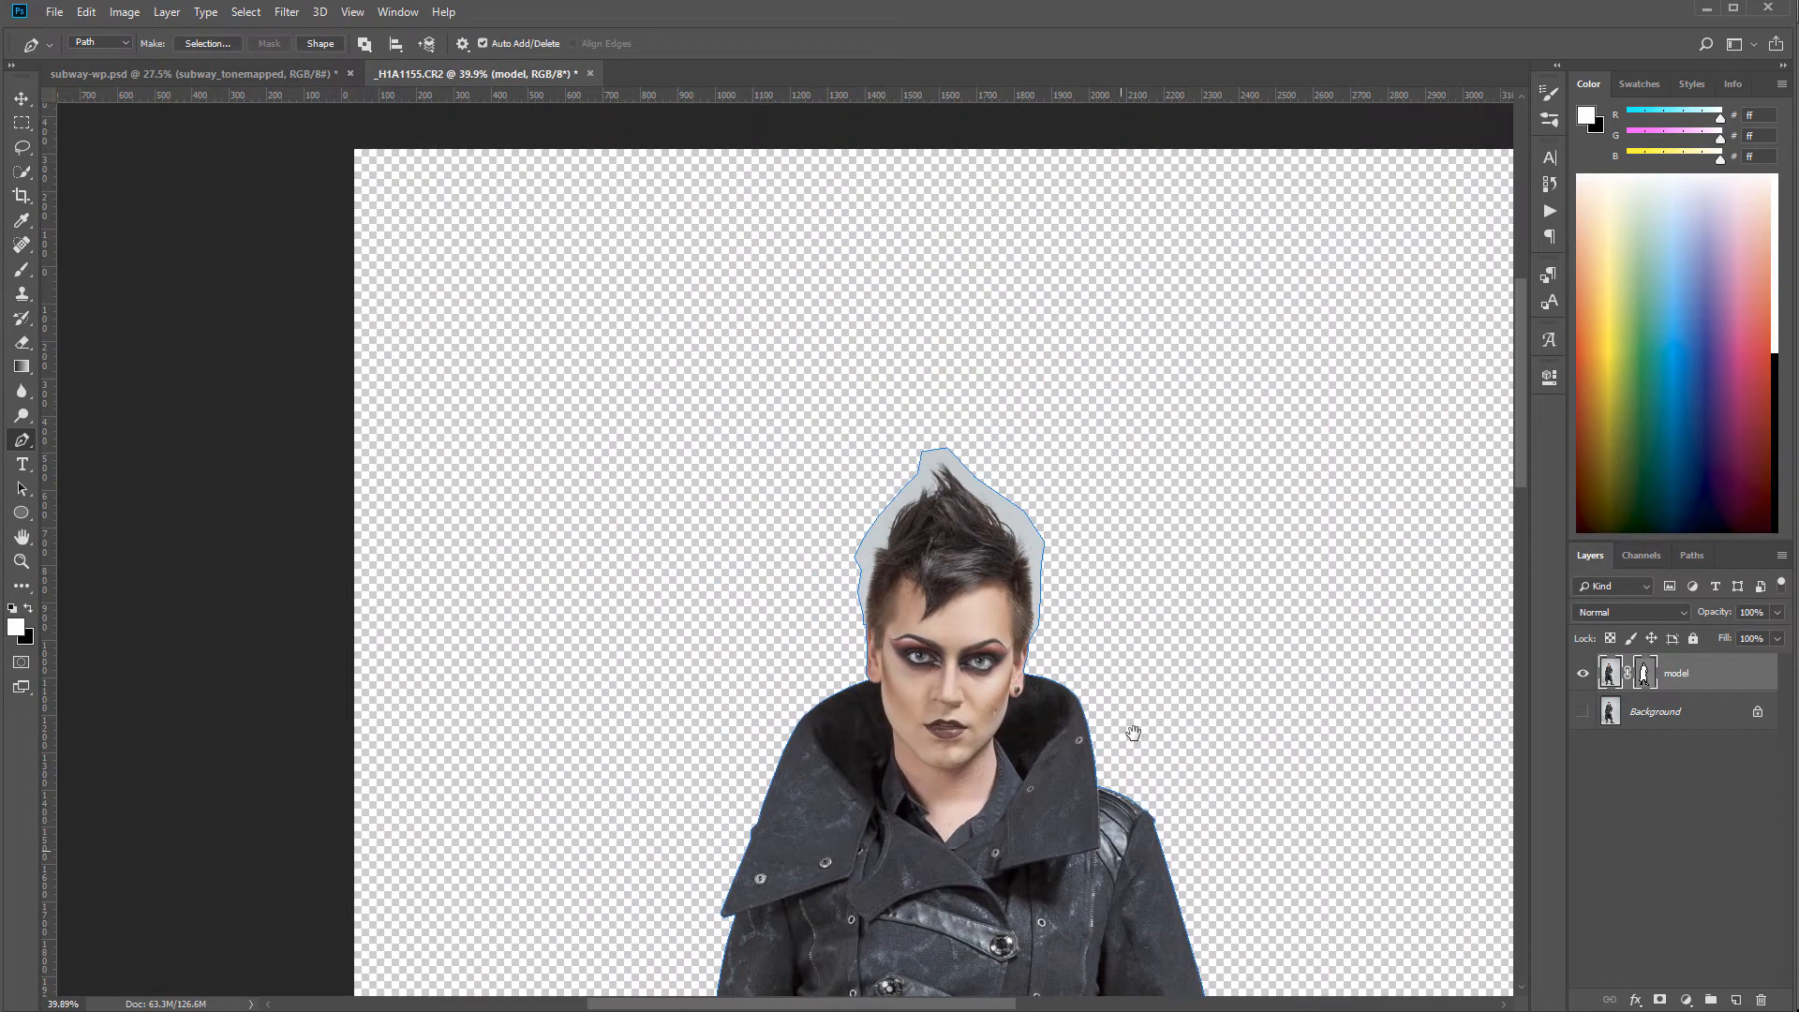
- Start a Color Range selection using sampled colors, picking the grey backdrop beside the hair
scroll(942, 501, up, 3)
scroll(992, 520, up, 3)
drag(1307, 773, 884, 386)
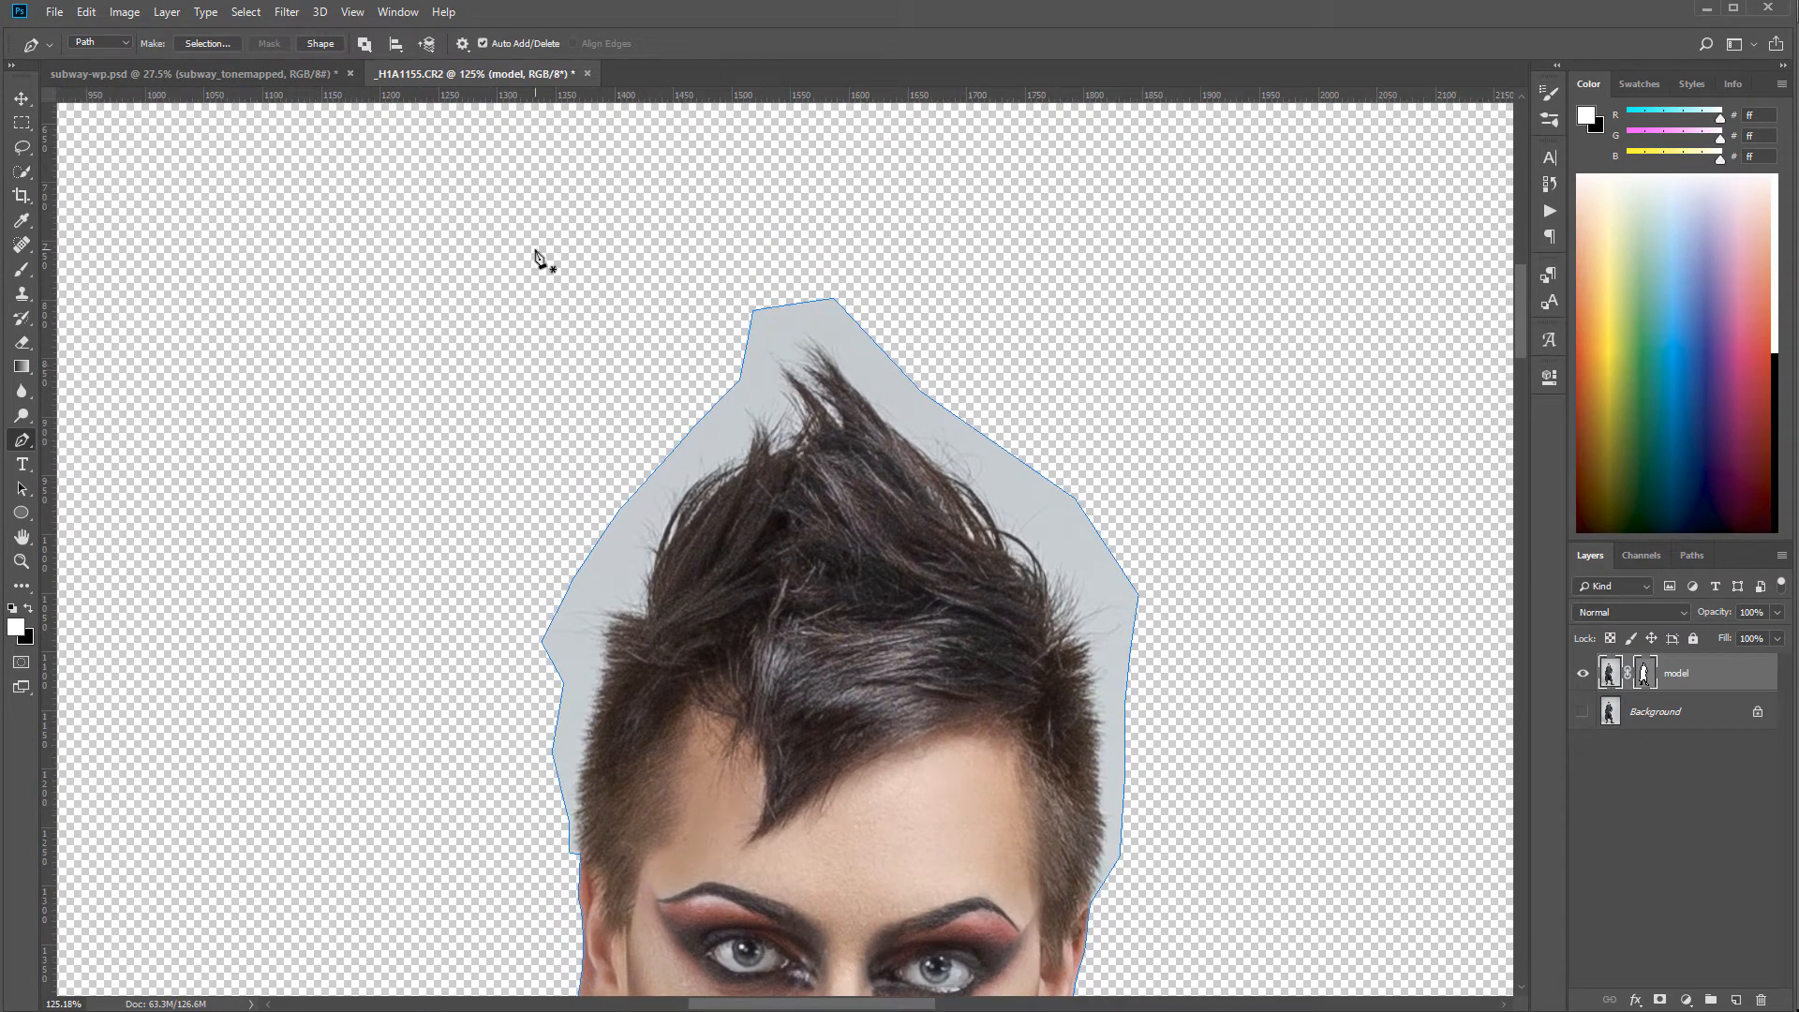
click(248, 12)
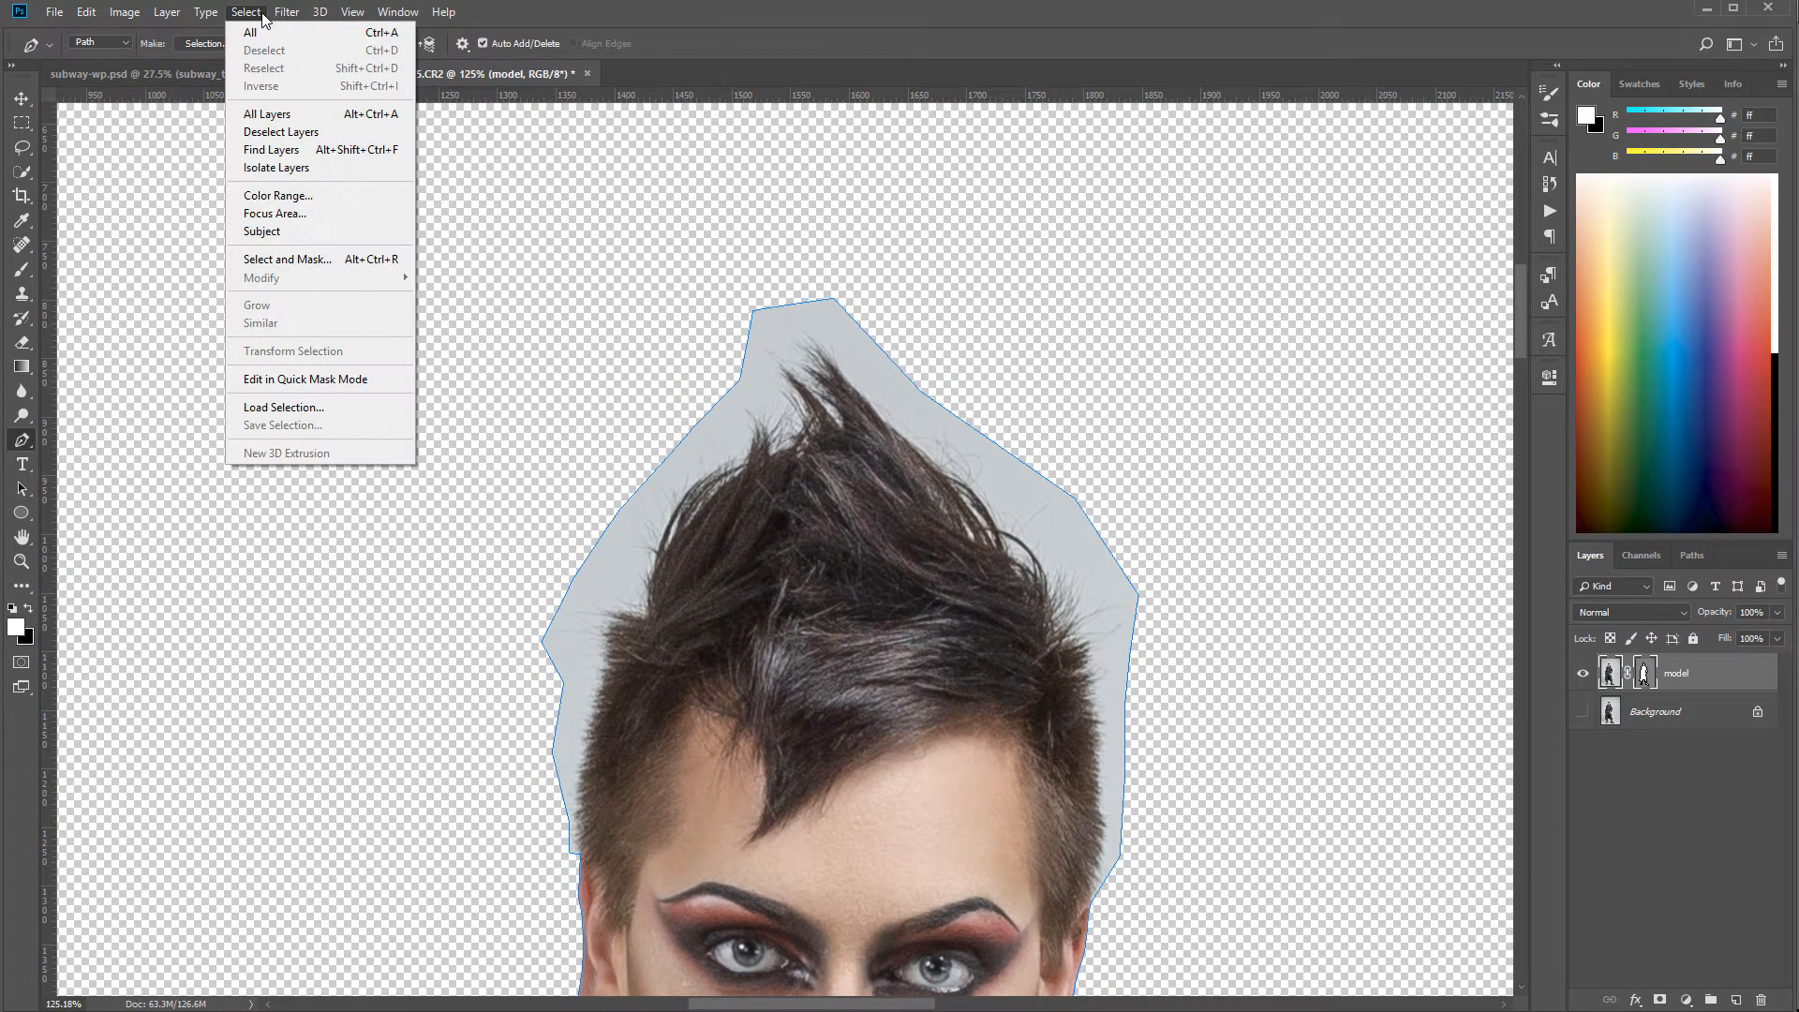
click(316, 198)
click(930, 397)
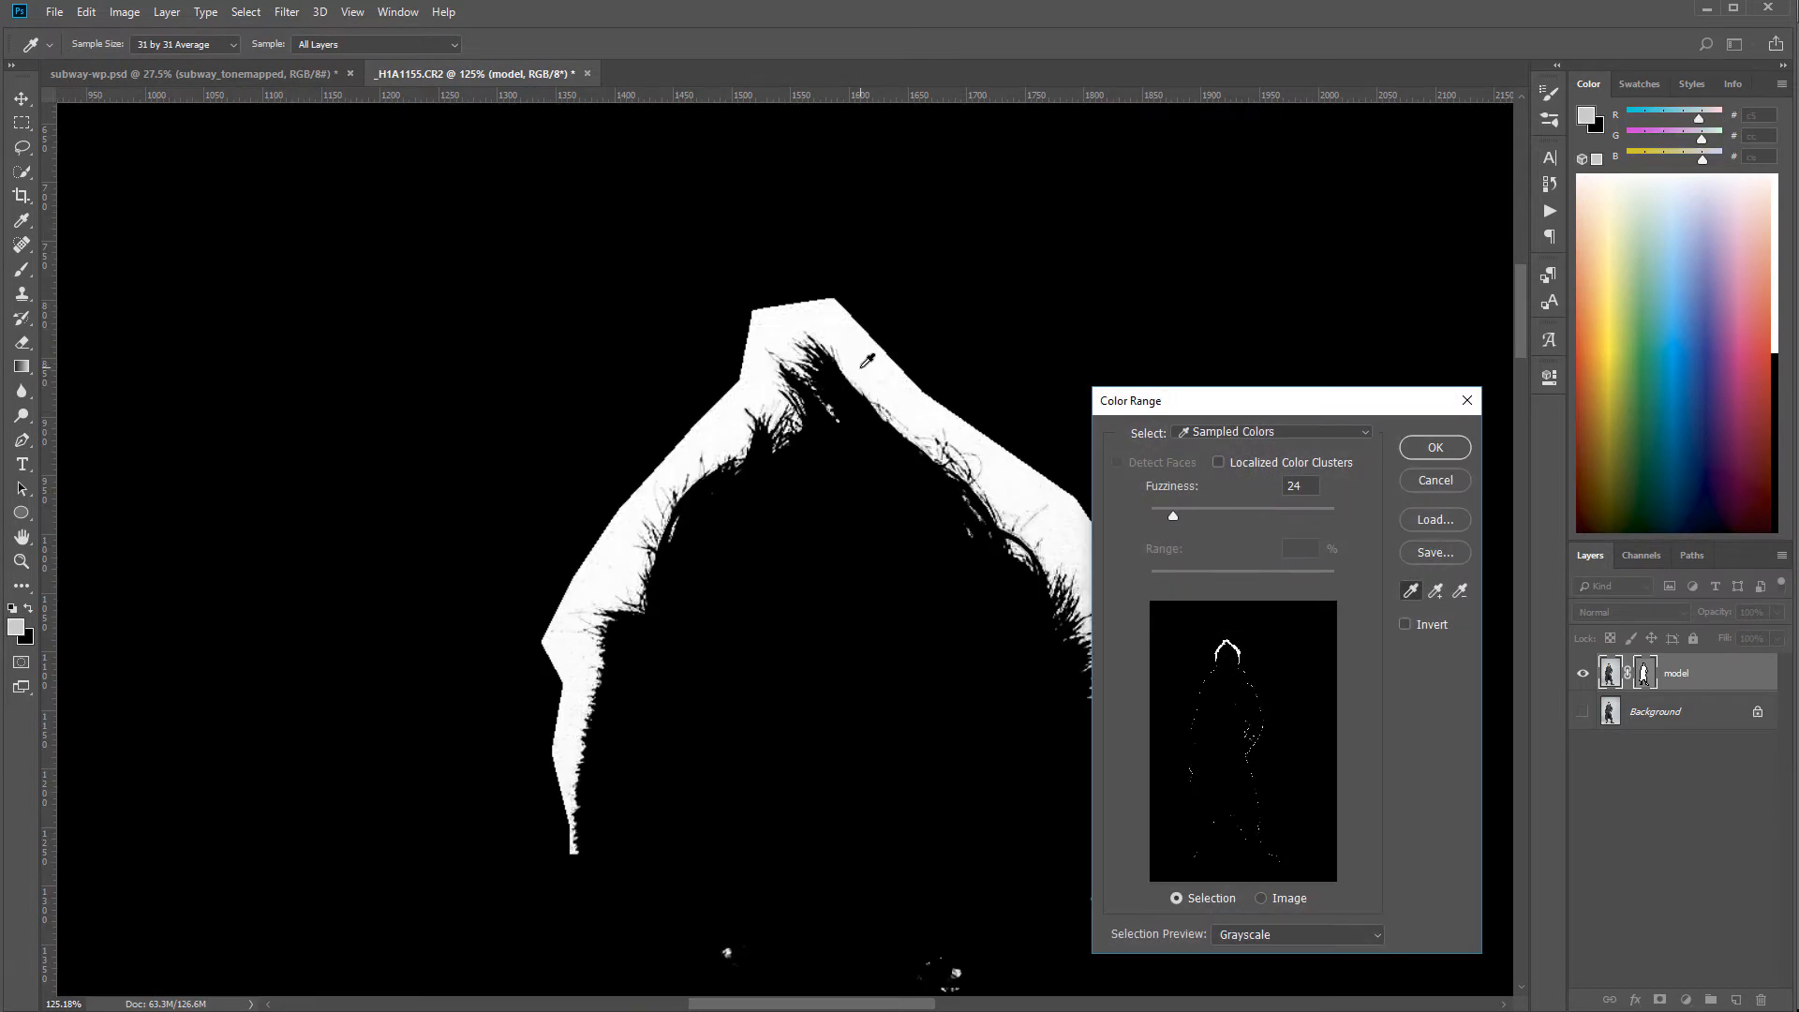
- Adjust the Color Range selection by resampling the grey backdrop around the hair at 24 fuzziness, and accept it
scroll(862, 367, up, 6)
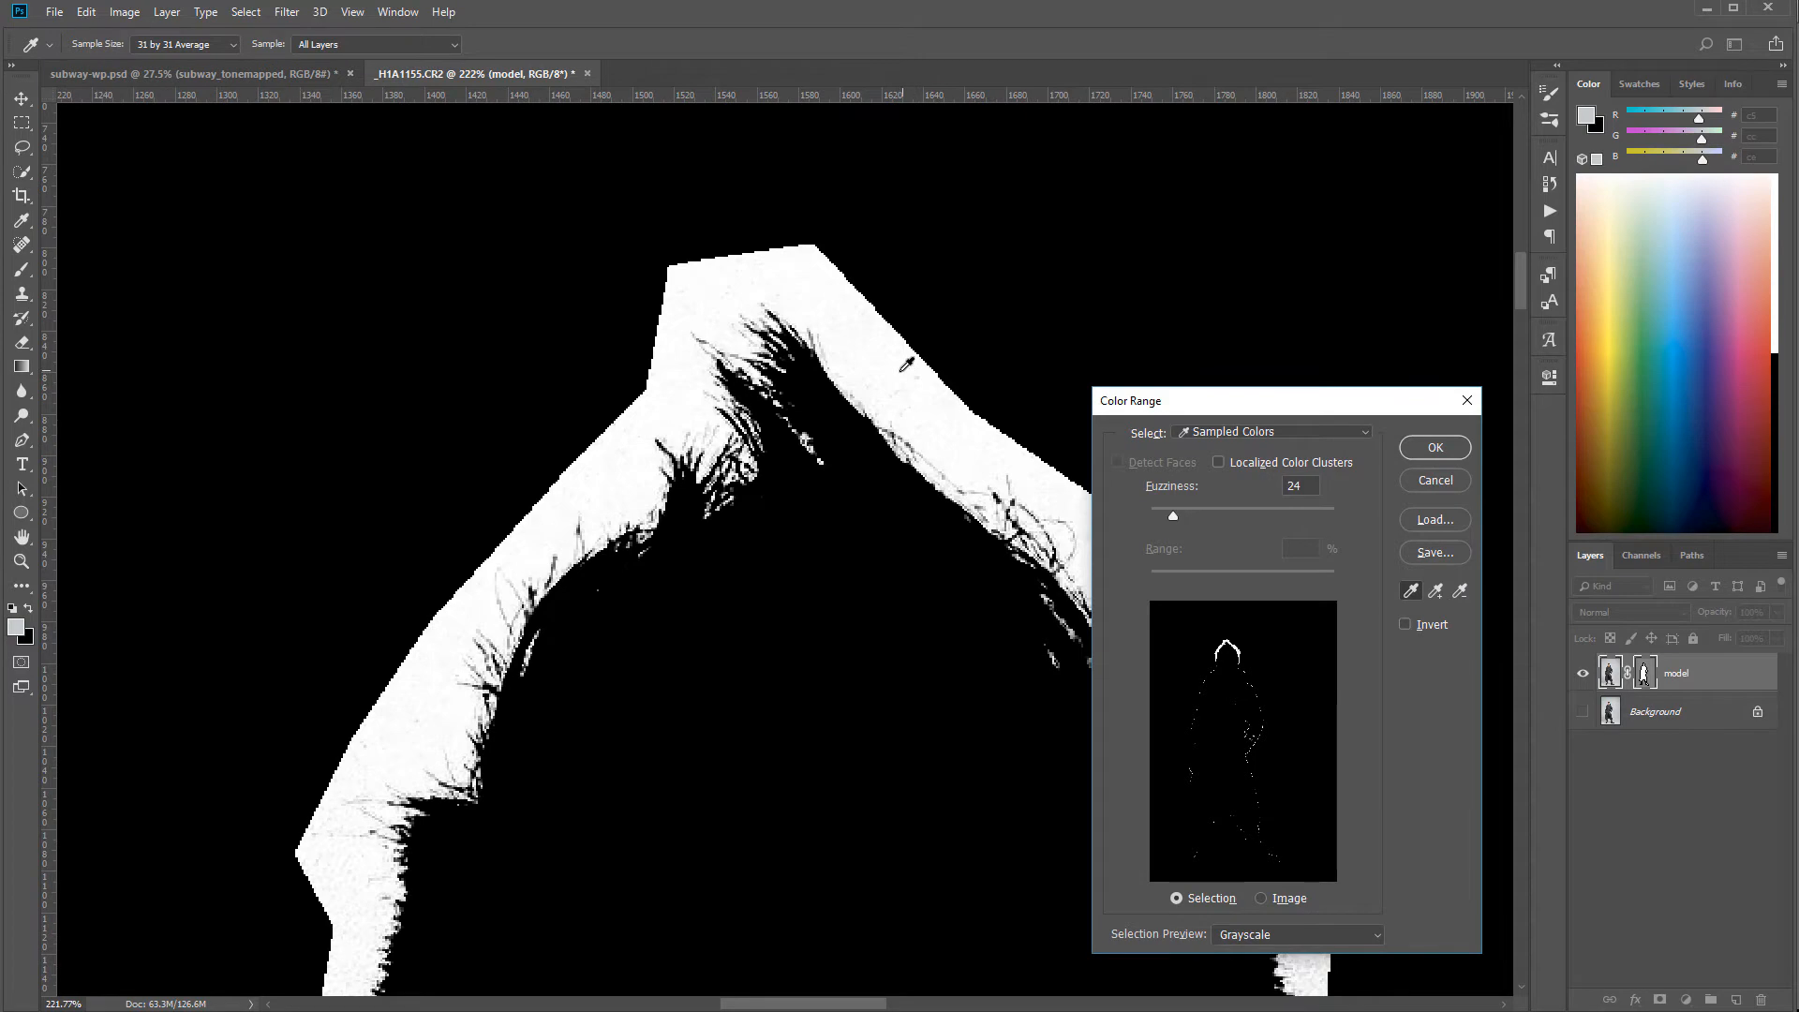
key(alt)
alt+click(930, 376)
key(Return)
shift+click(889, 377)
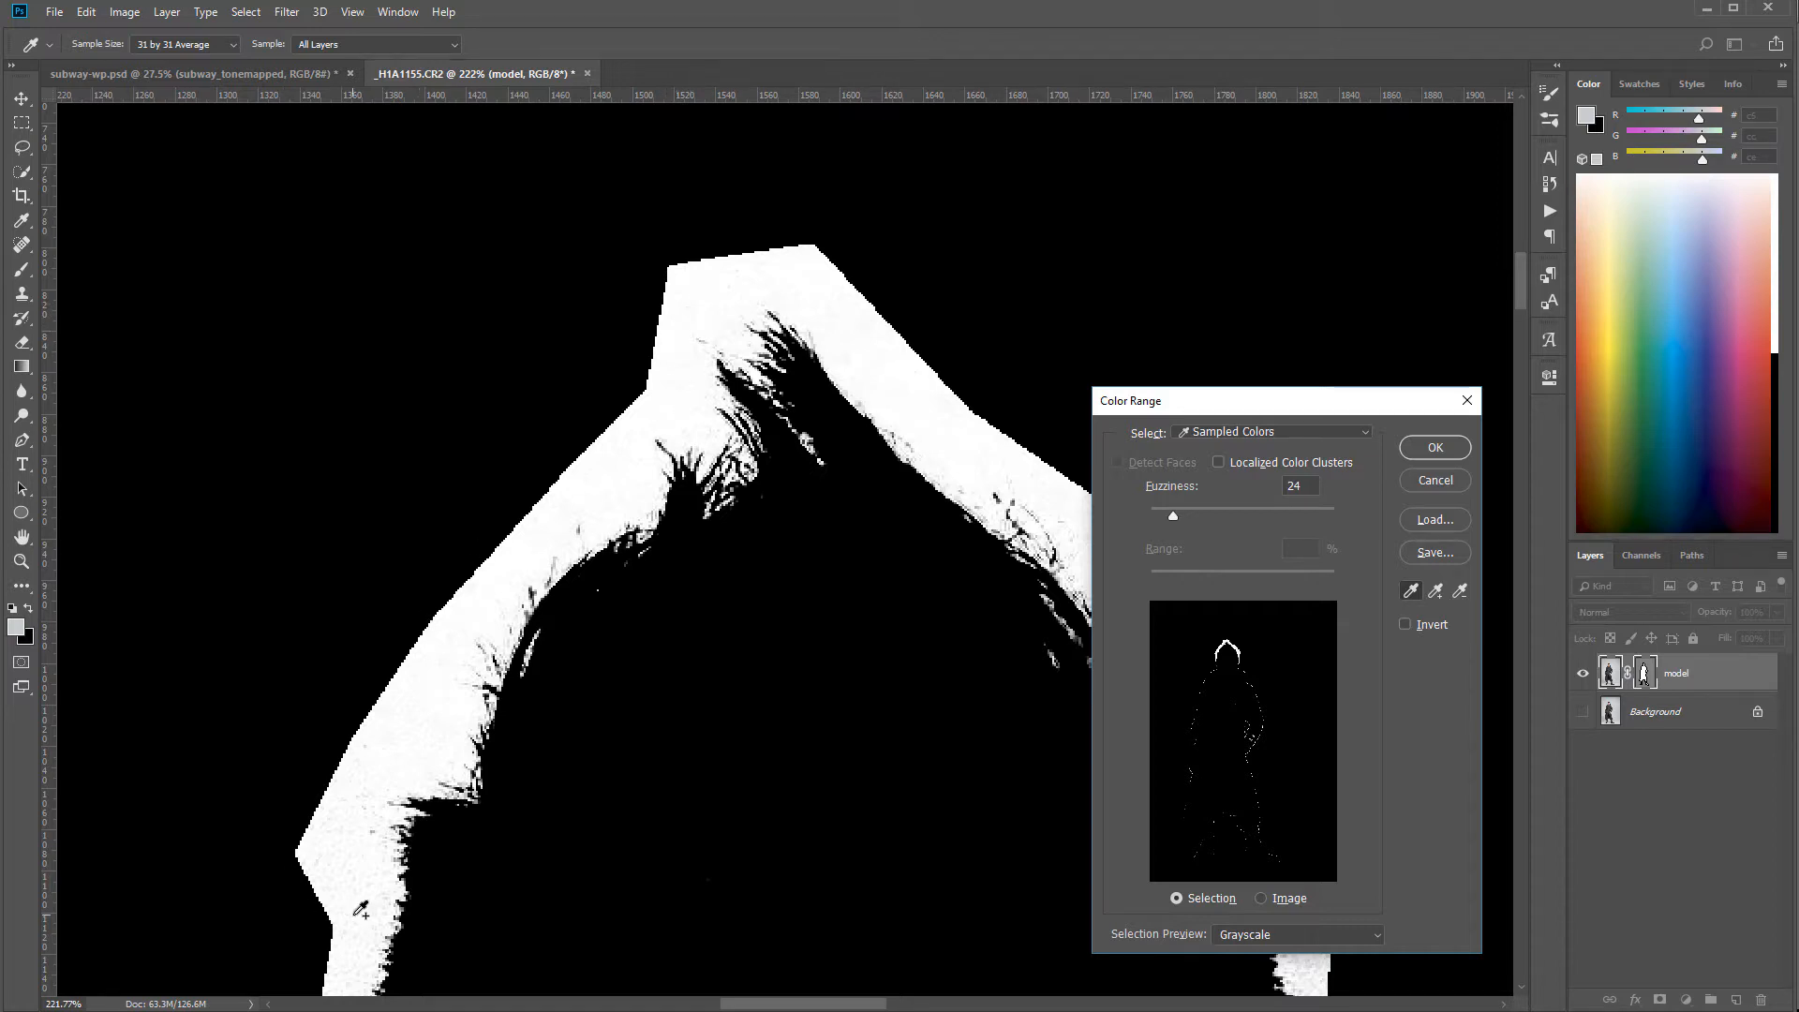
drag(842, 727, 525, 322)
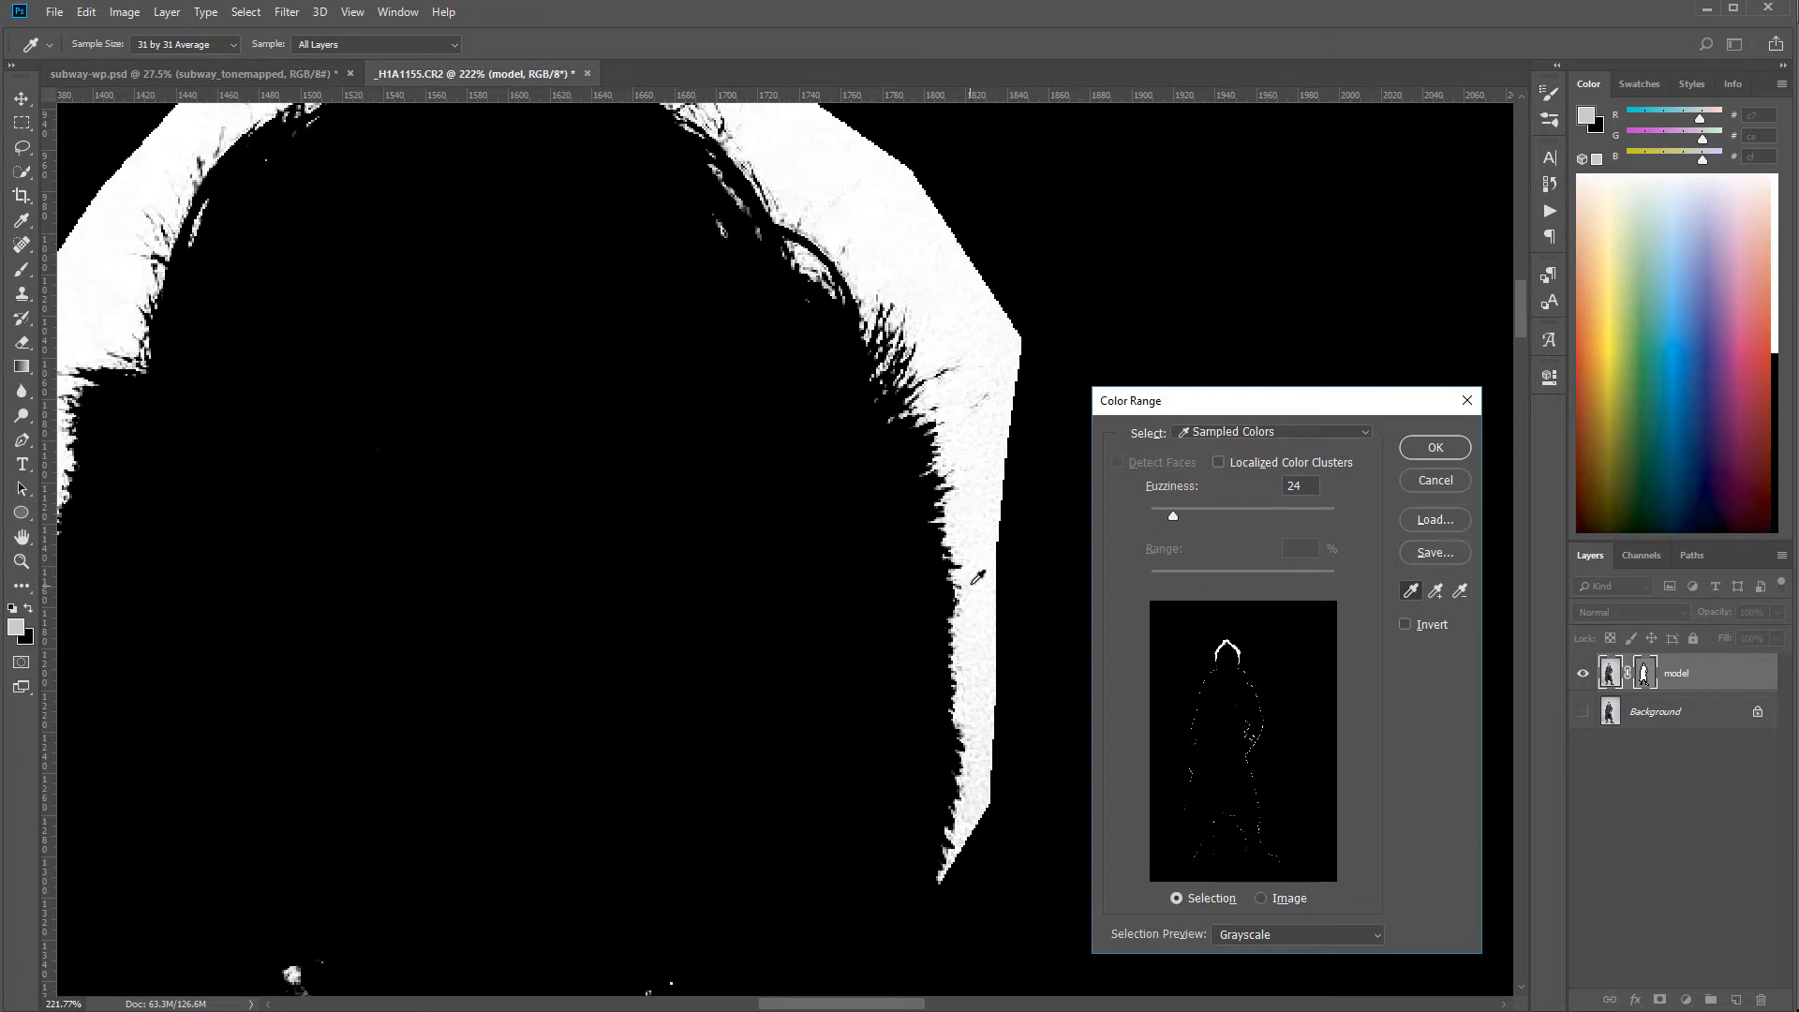
click(988, 492)
drag(544, 301, 827, 422)
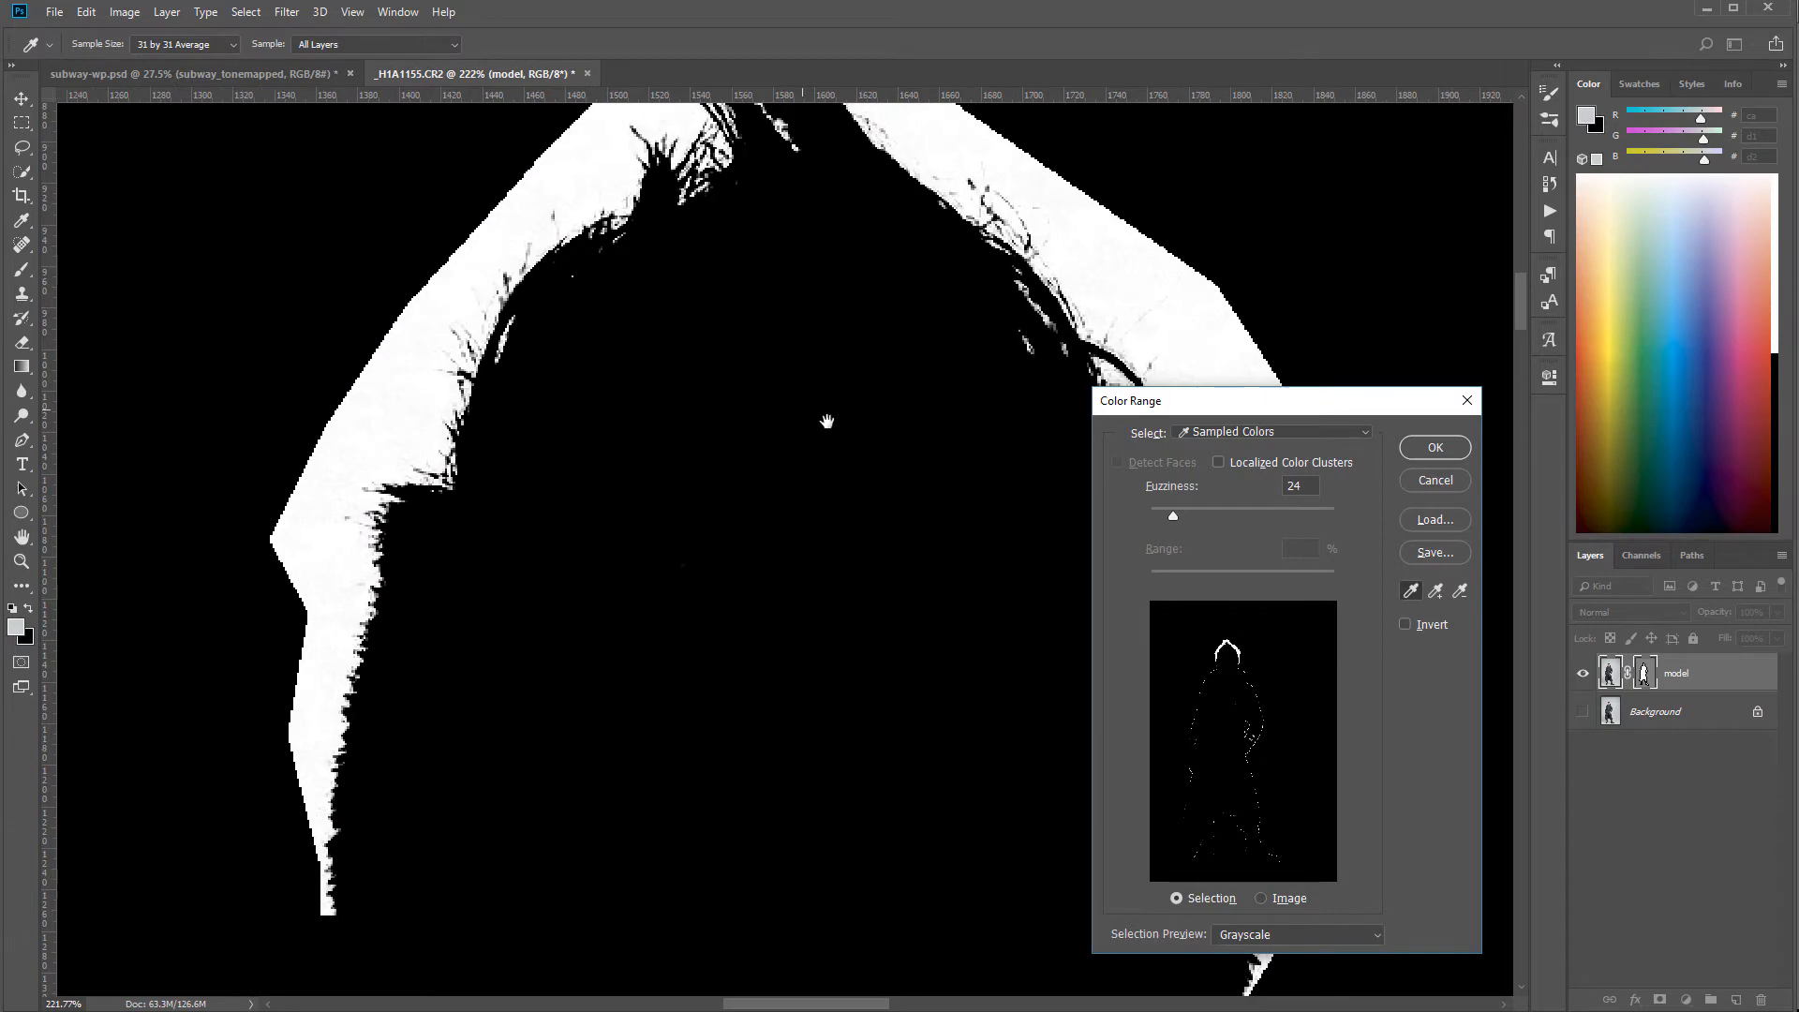
click(1435, 448)
key(p)
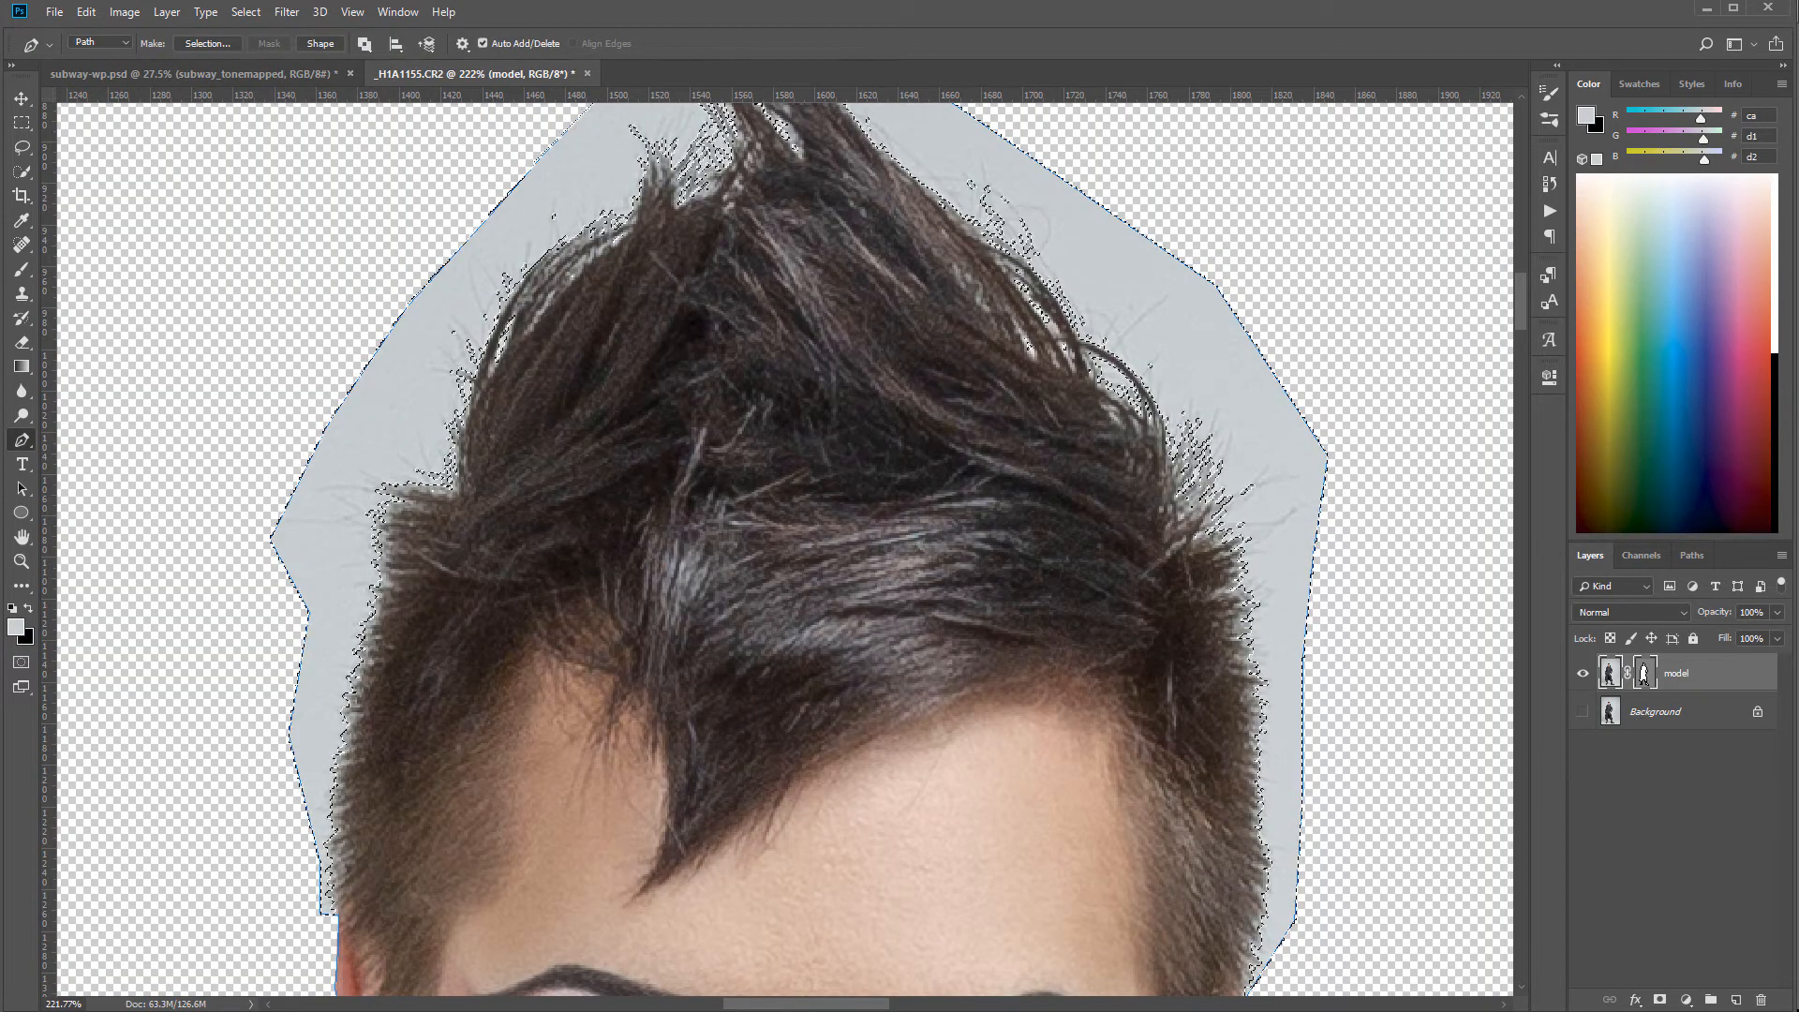
- Add a layer mask to the model layer from the selection and invert the mask
click(1661, 1000)
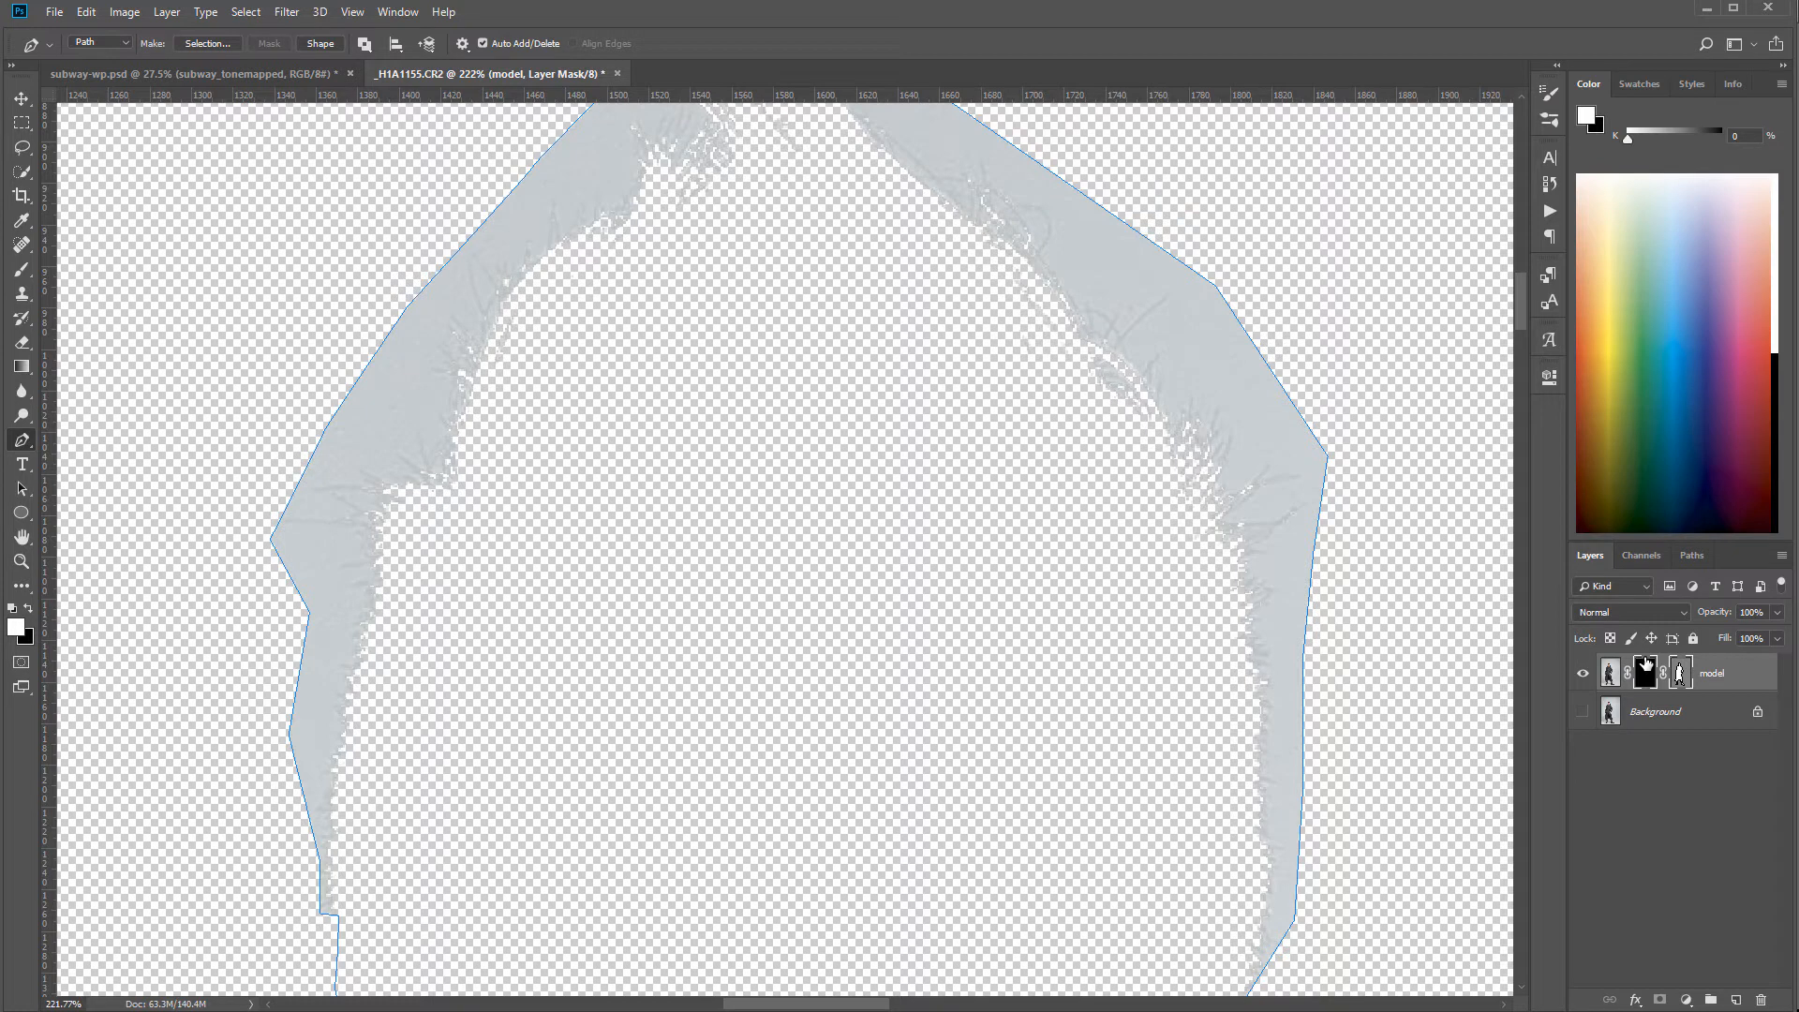
key(ctrl+o)
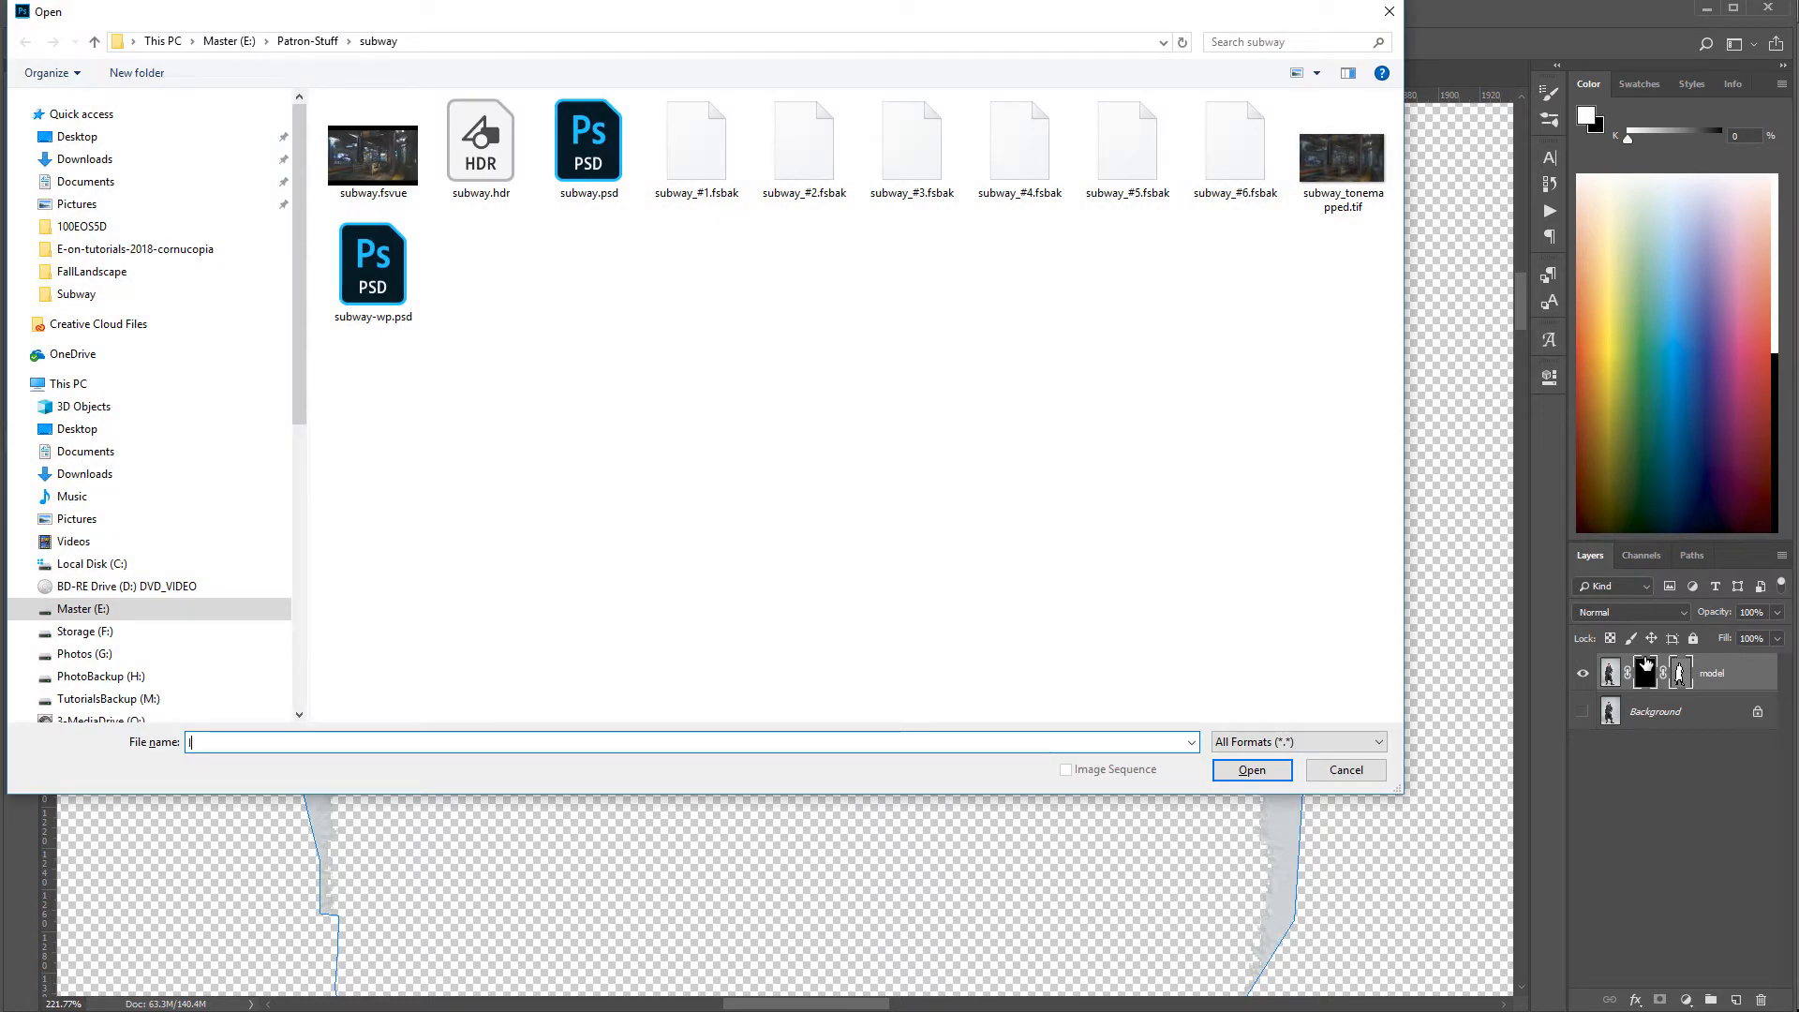
click(1347, 769)
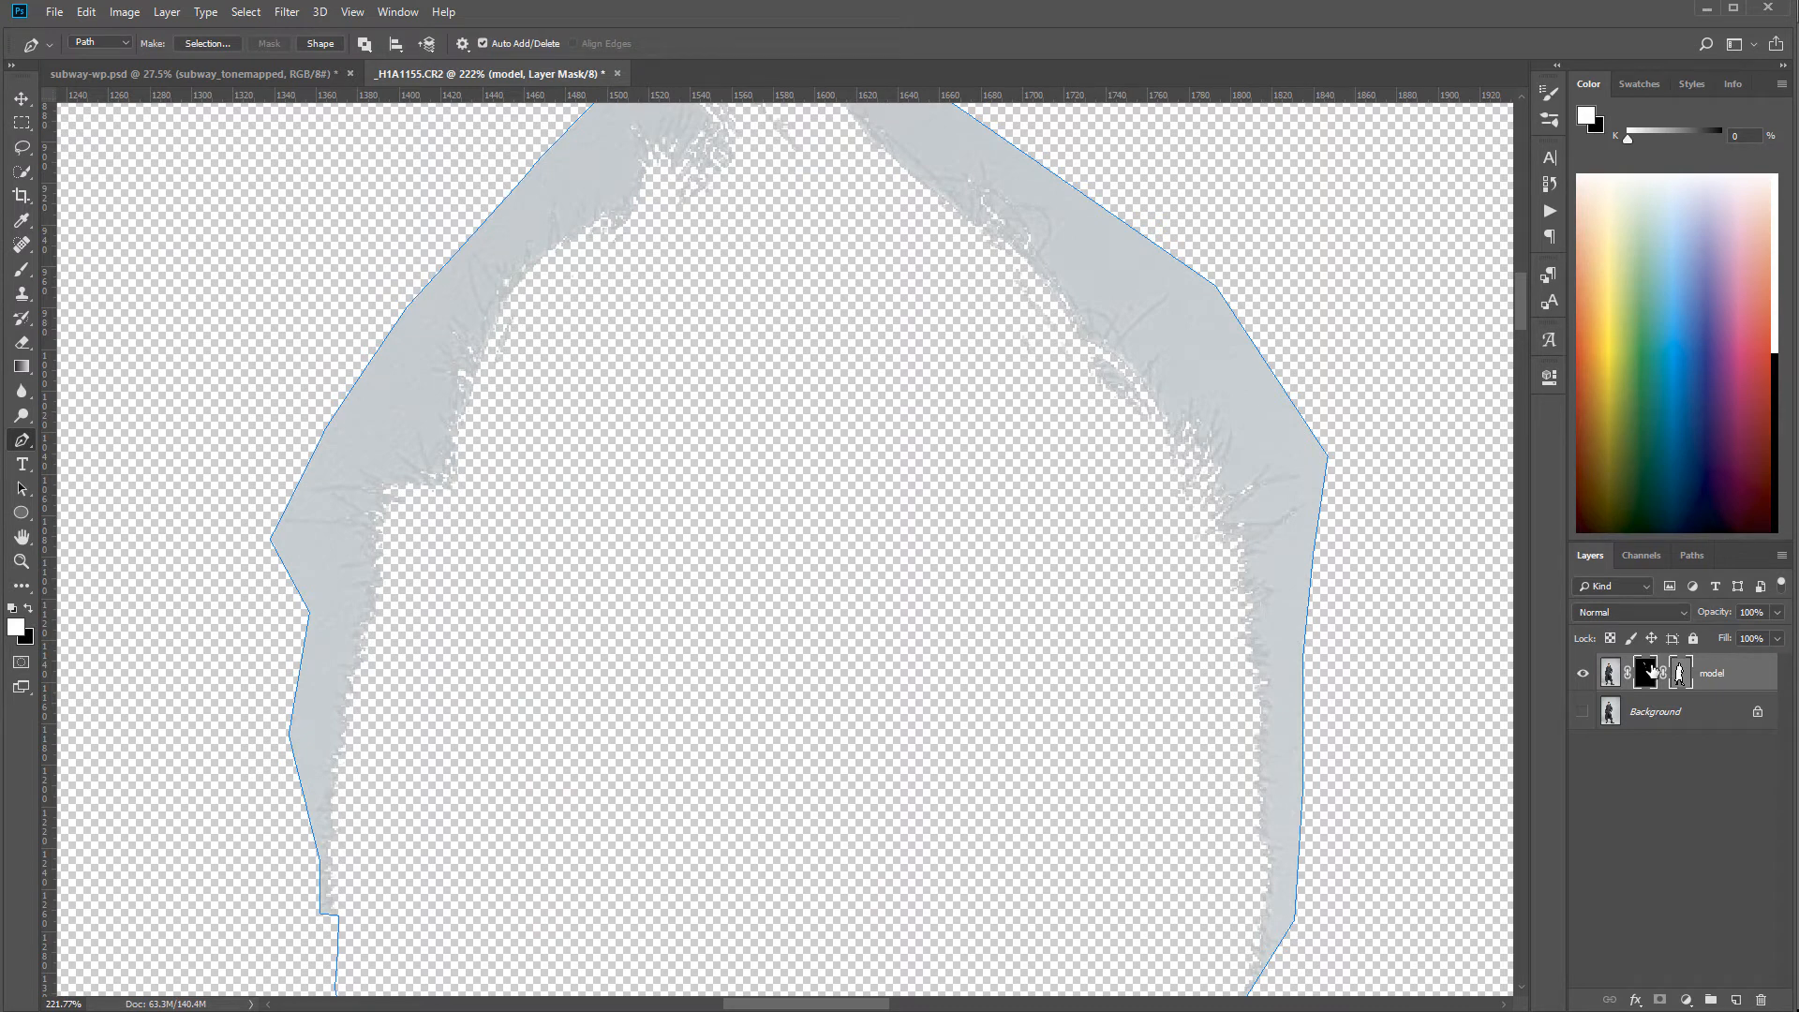
key(ctrl+i)
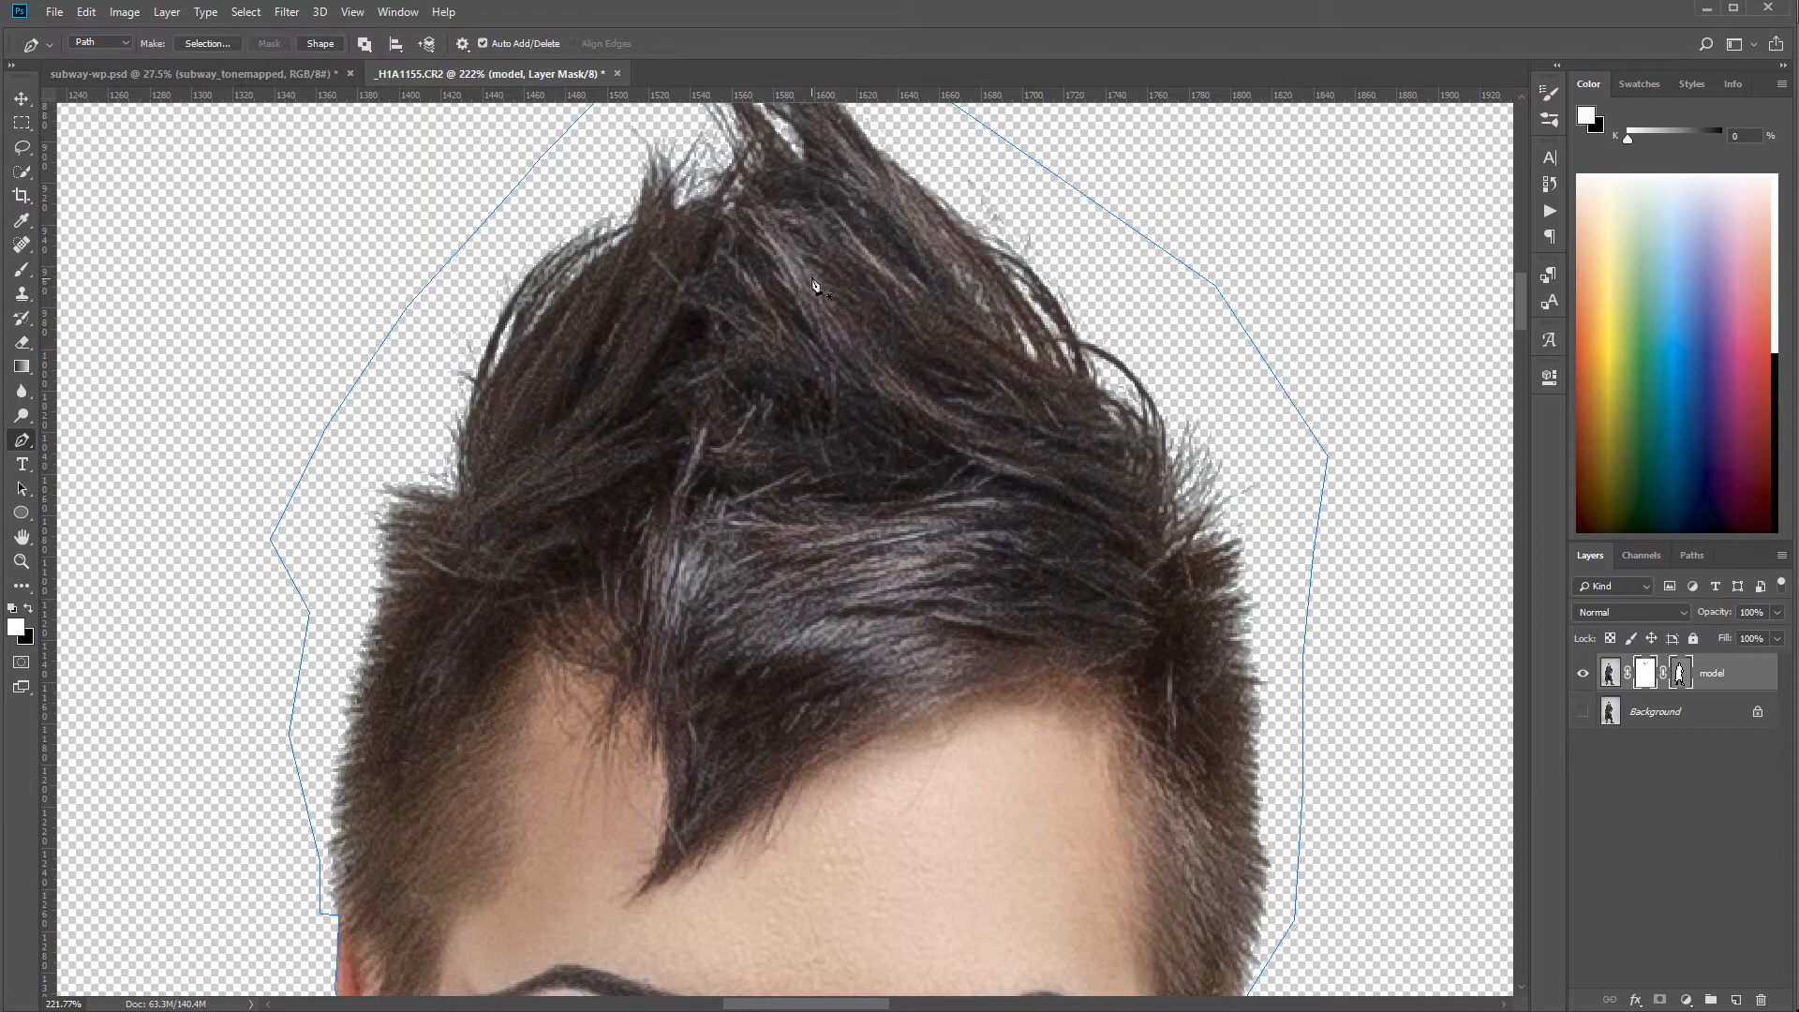
- Examine the masked hair edges and temporarily disable the layer mask to compare them with the unmasked backdrop
drag(562, 716, 655, 752)
drag(809, 256, 595, 368)
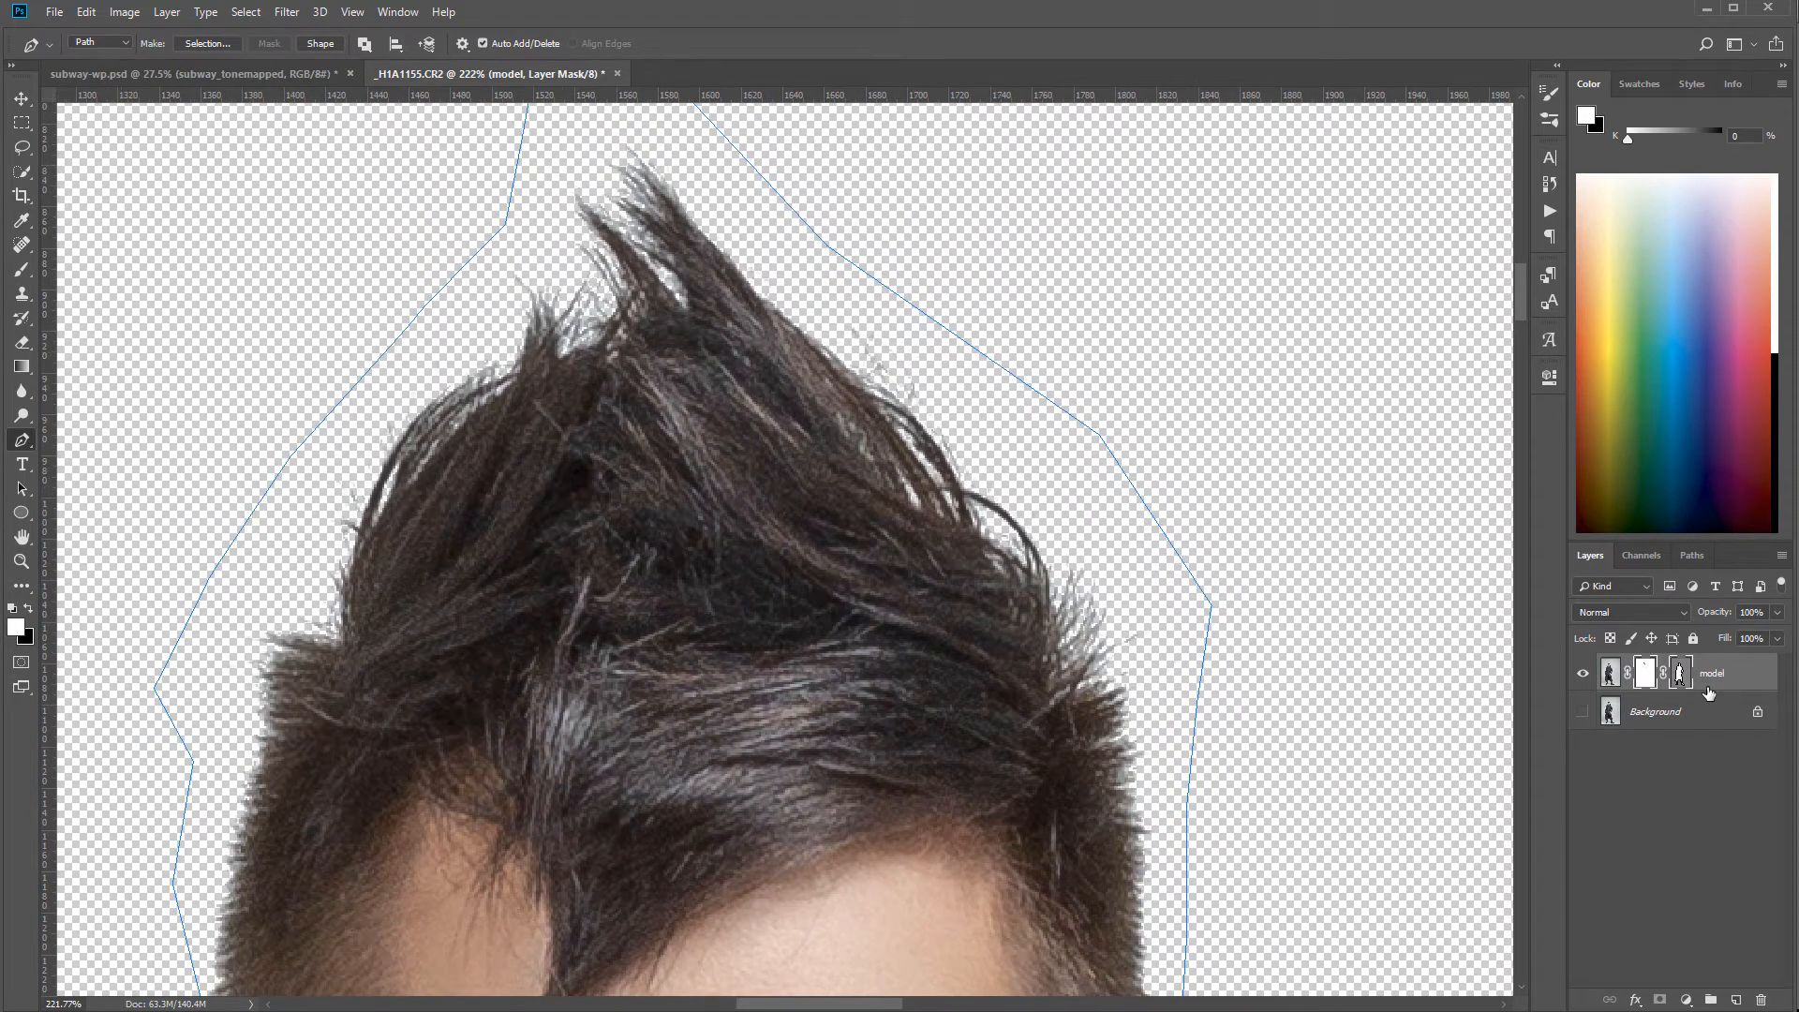
scroll(956, 698, down, 6)
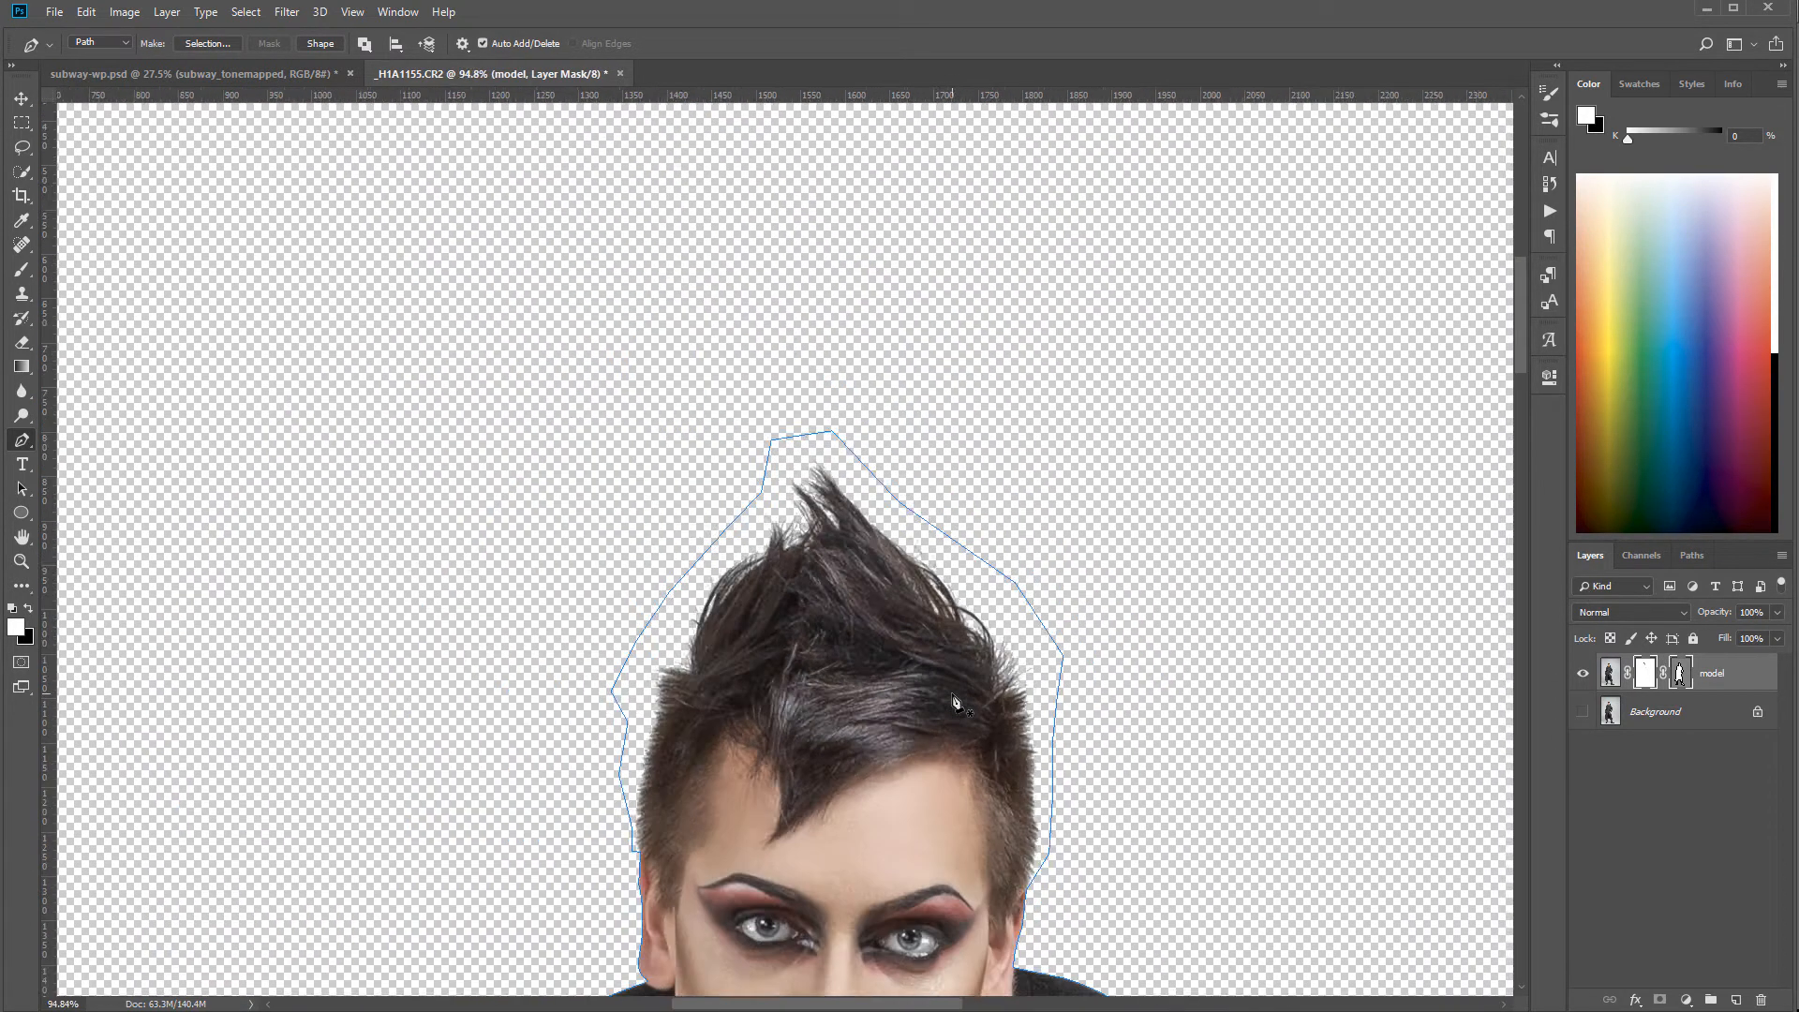
scroll(965, 872, up, 3)
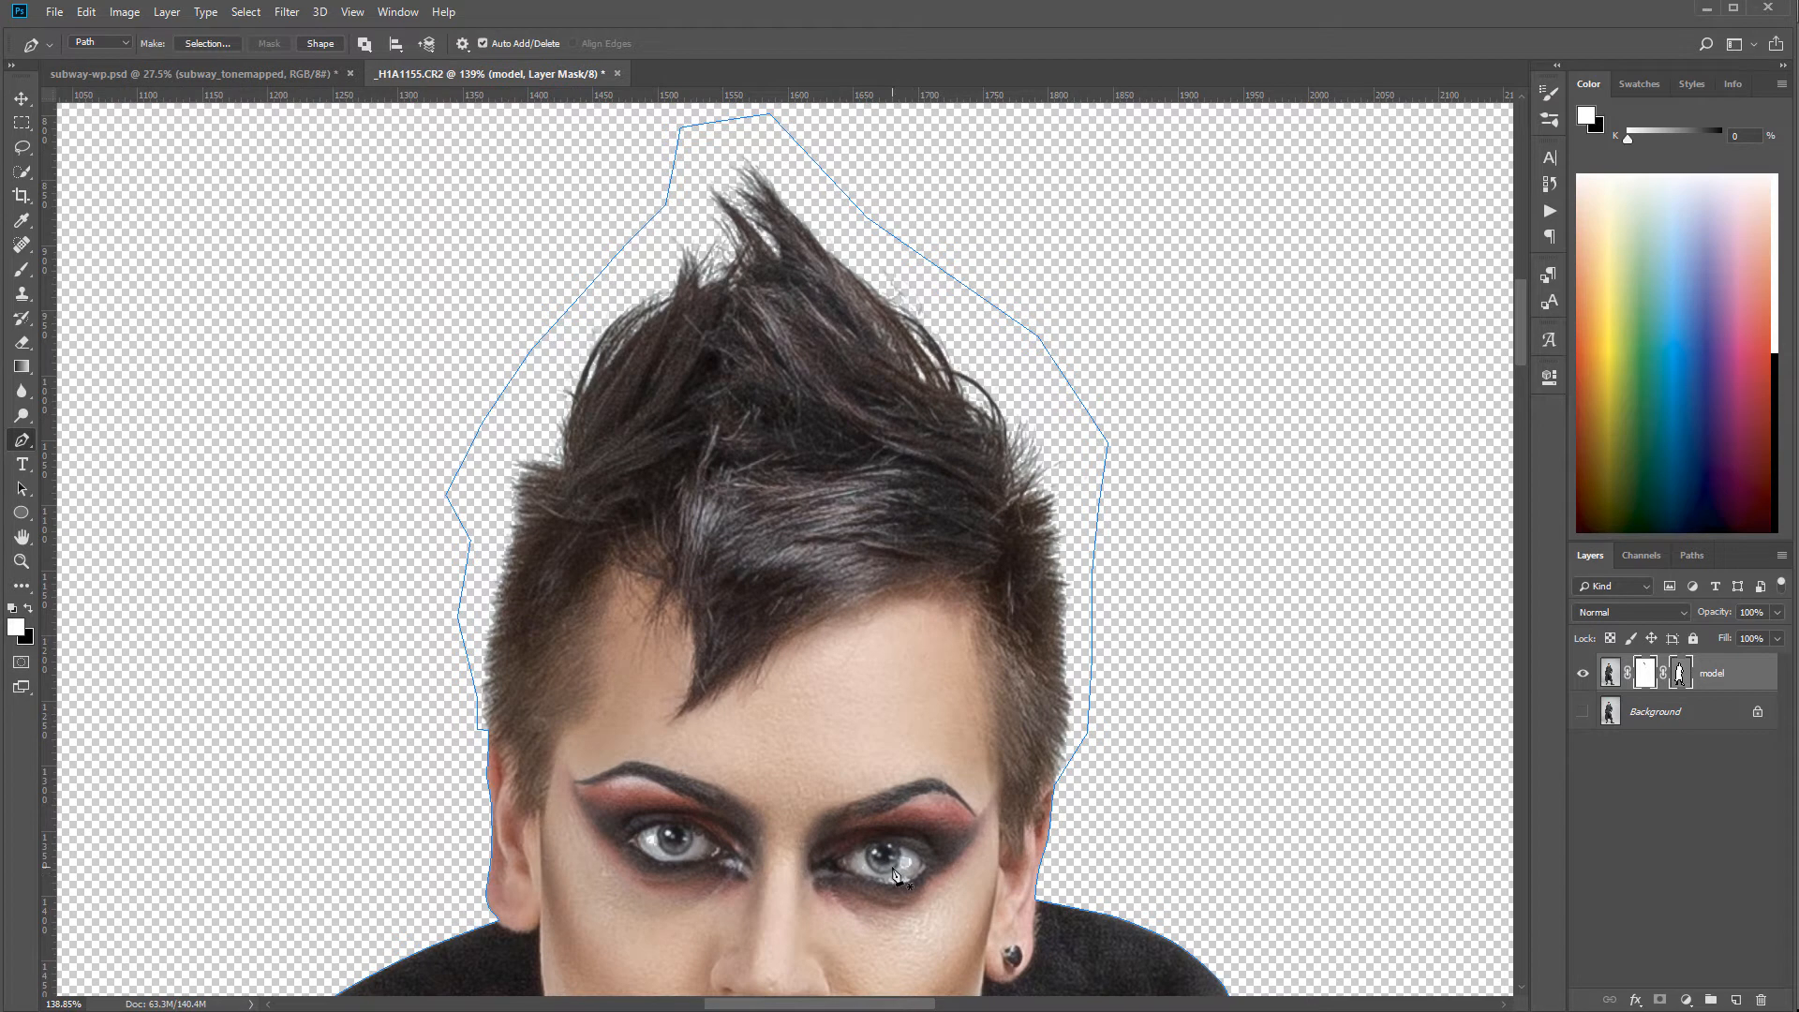
drag(1032, 909, 1124, 737)
drag(1074, 282, 997, 448)
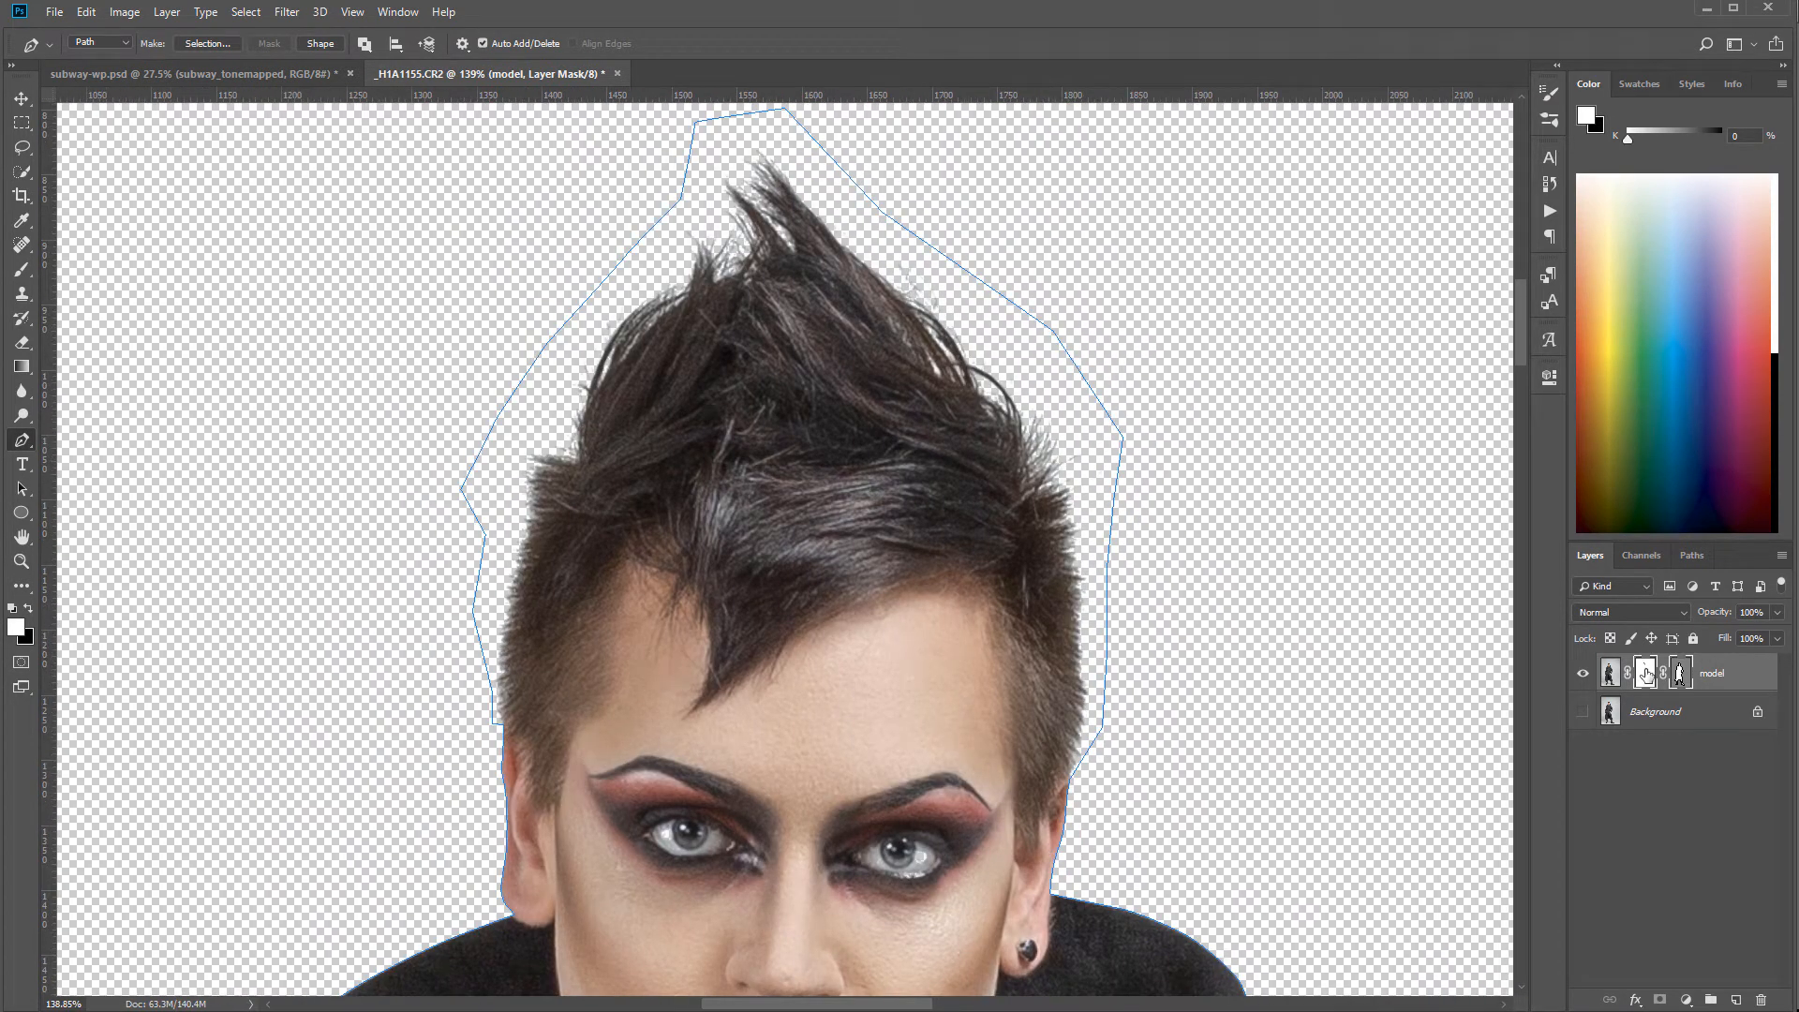
shift+click(1643, 673)
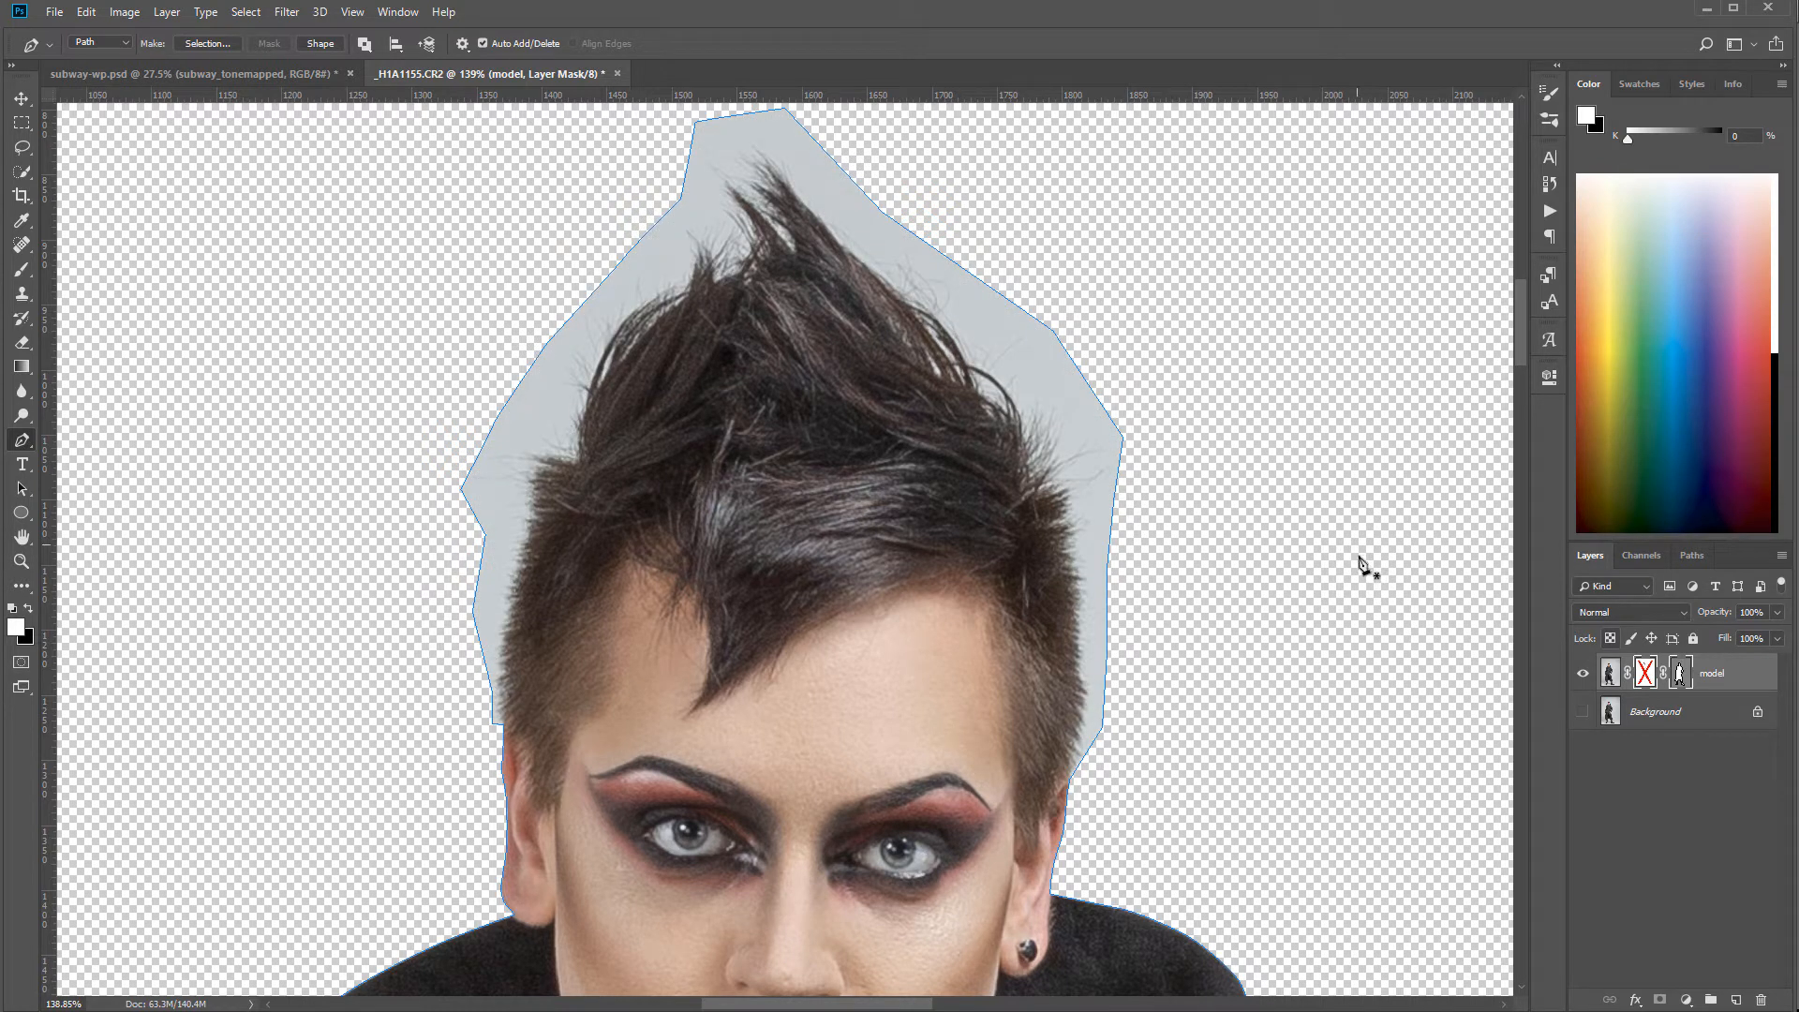
- Display the layer mask on its own and compare the stray specks with the image around the face and collar
alt+click(1650, 675)
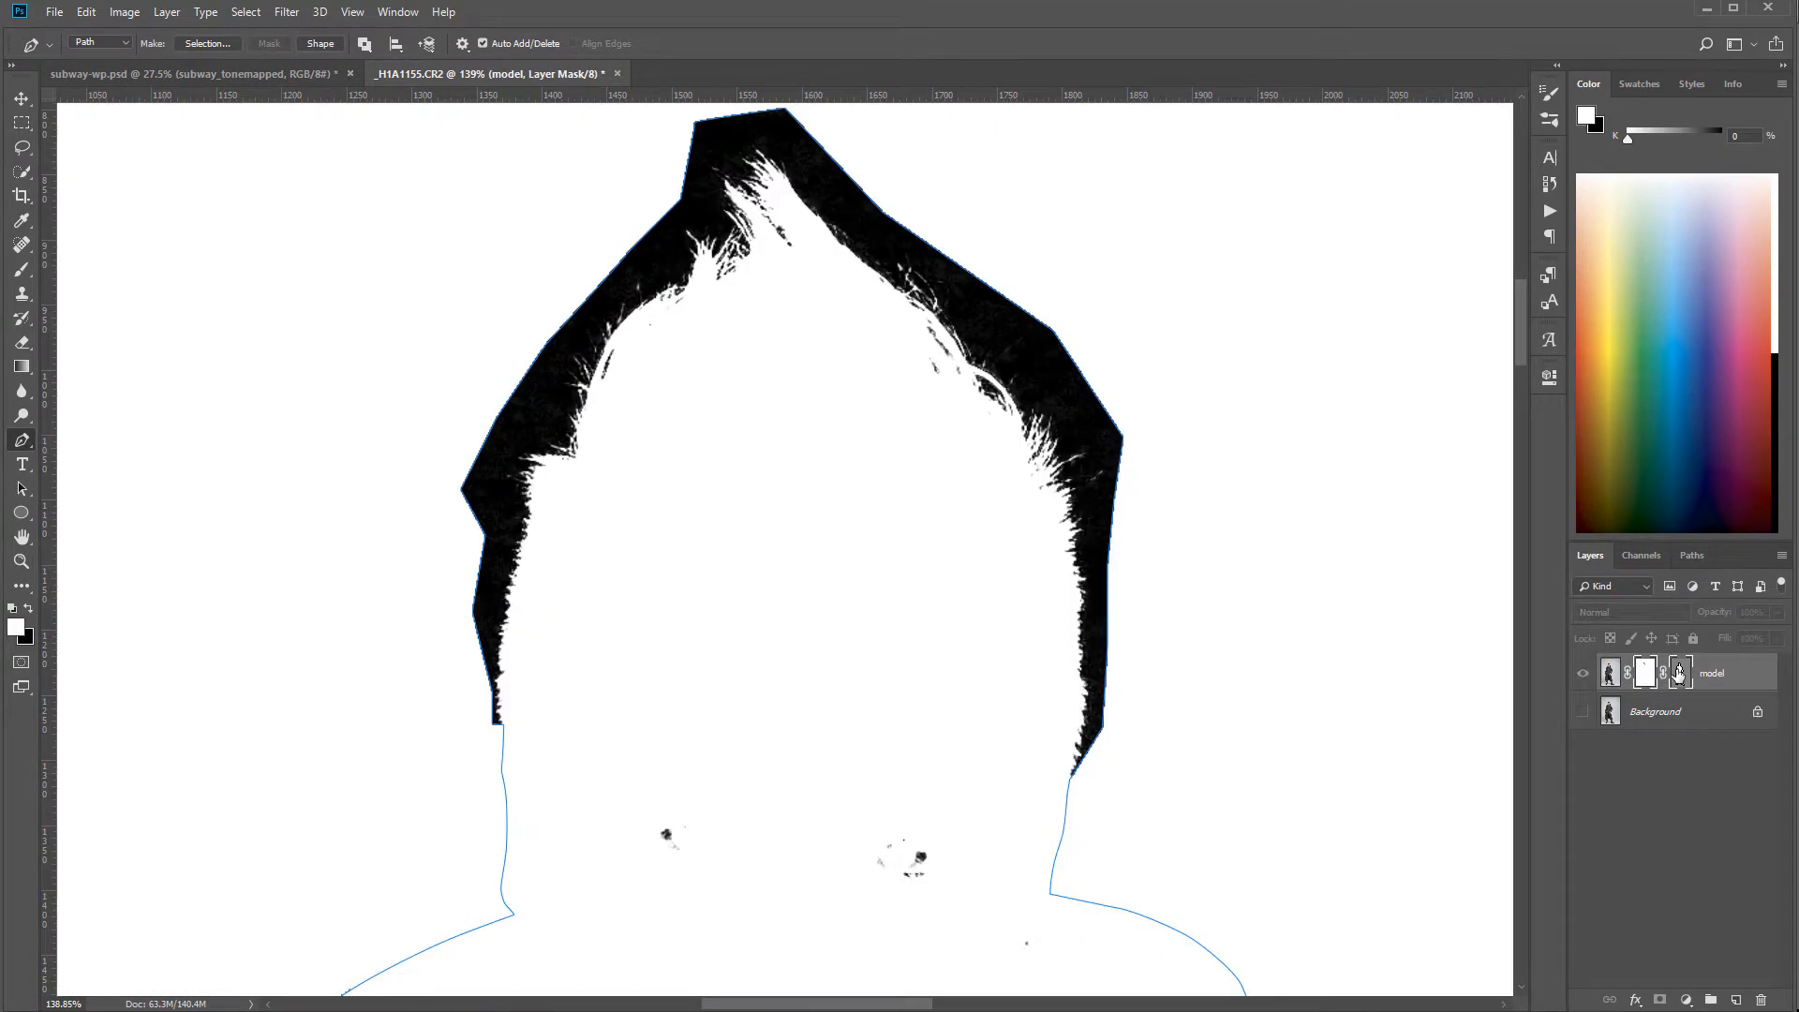
drag(1165, 815, 1150, 468)
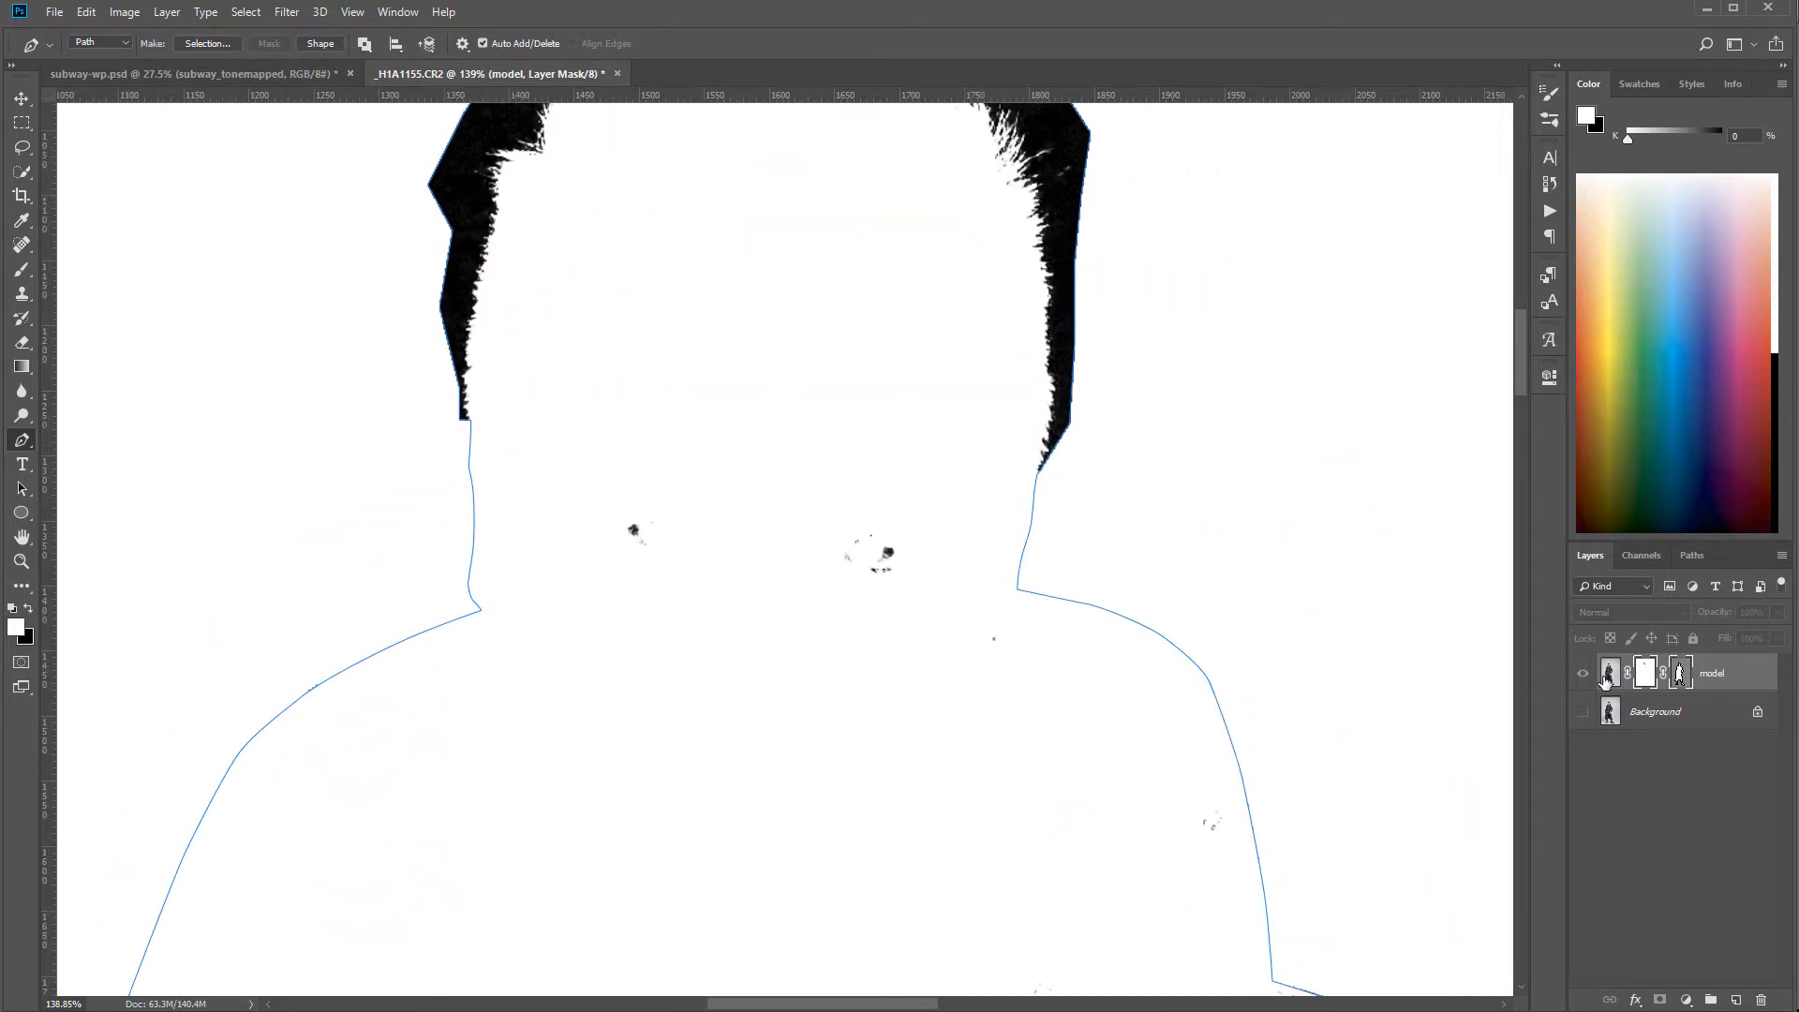
alt+click(1649, 677)
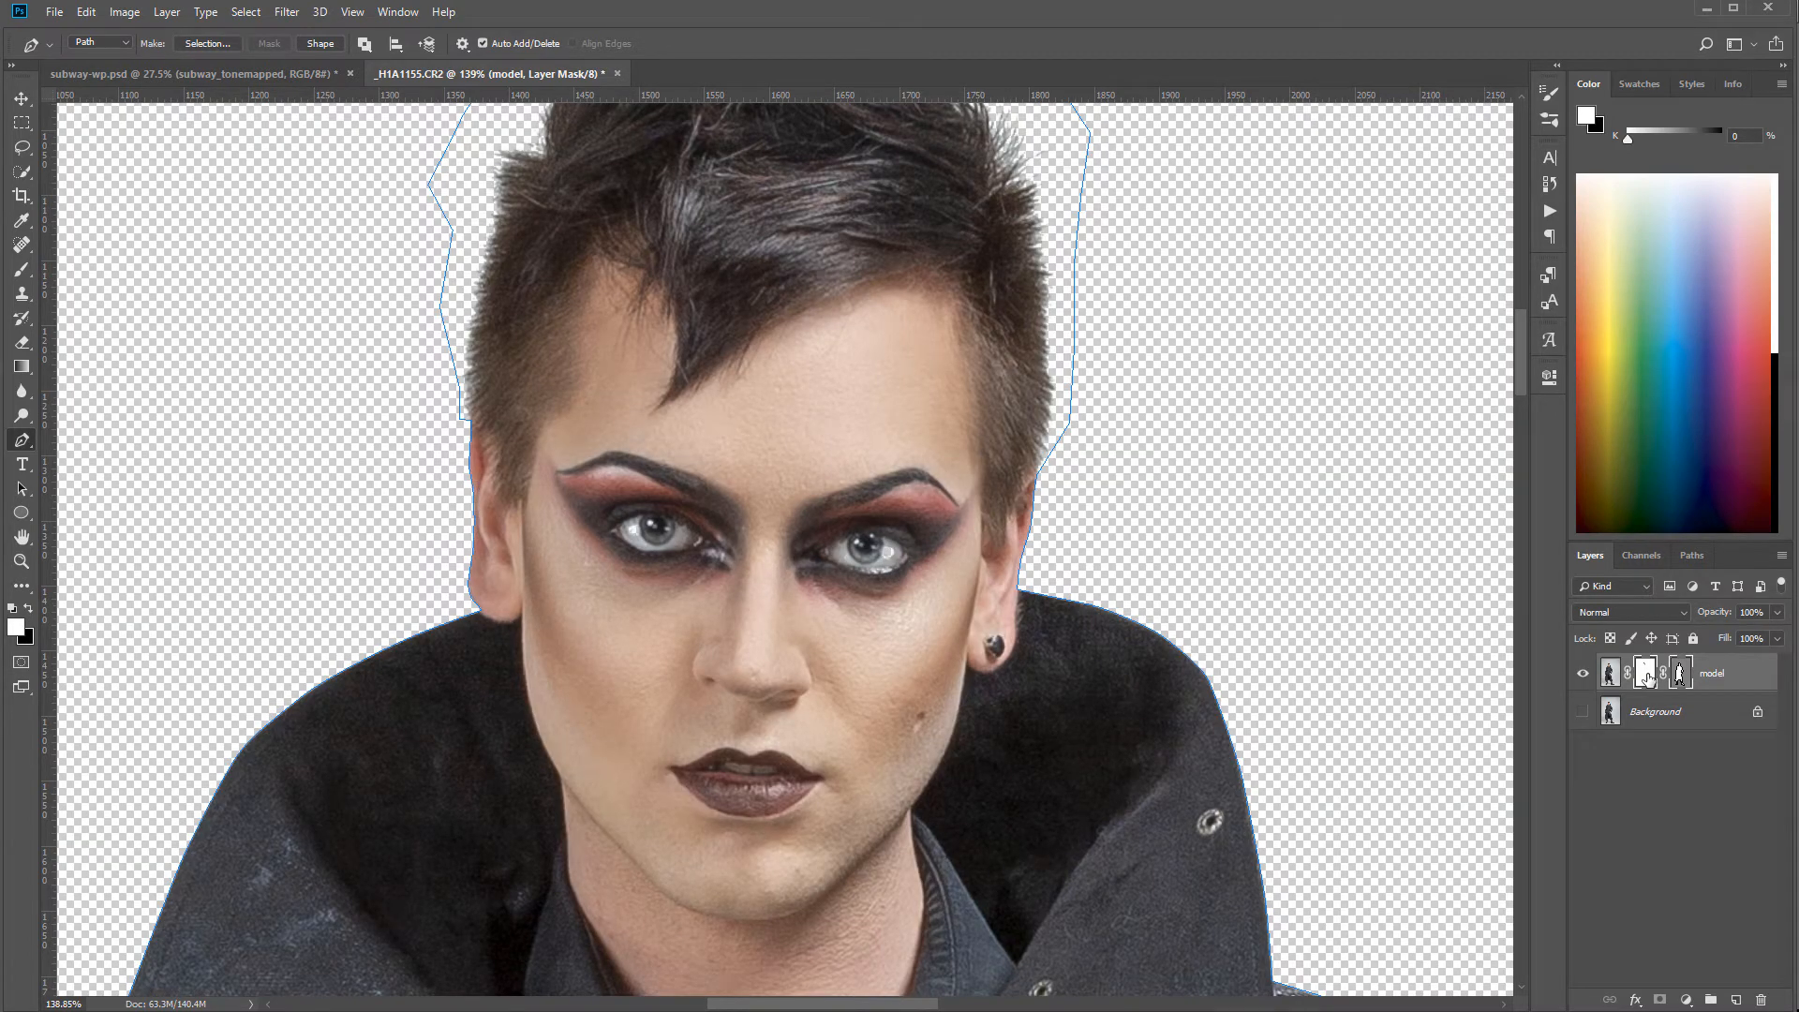
alt+click(1649, 678)
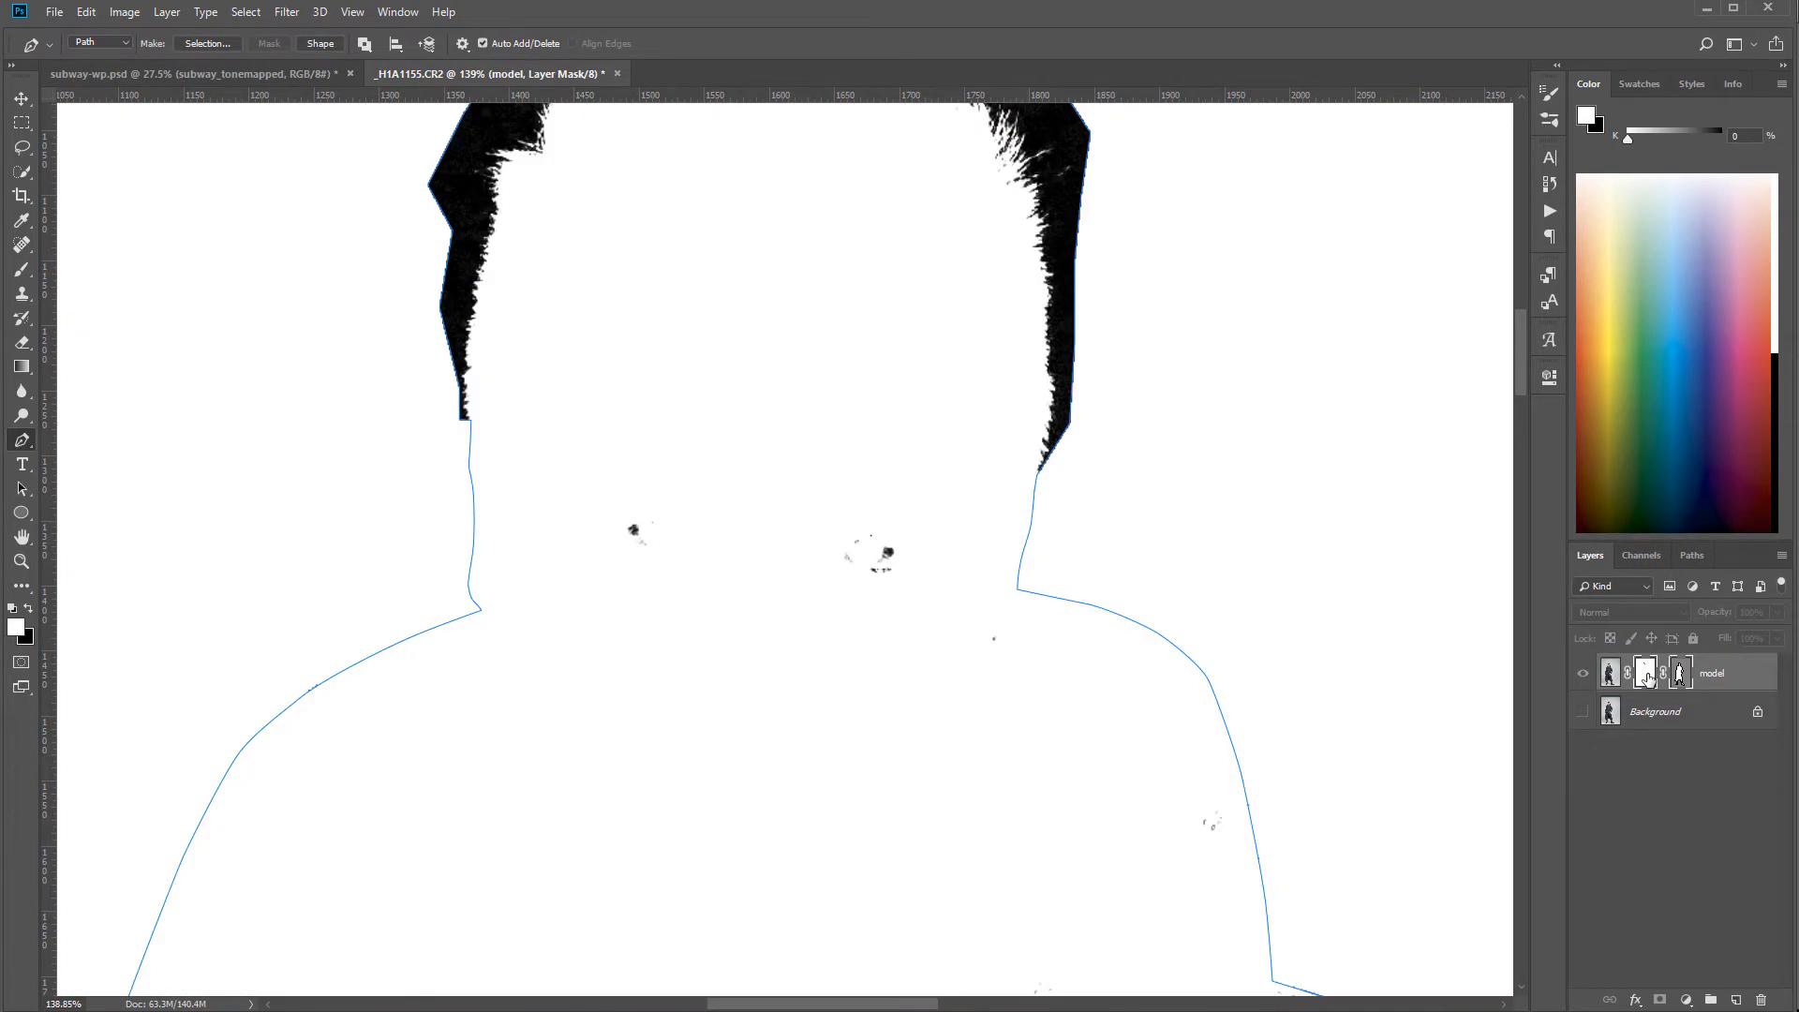
- Paint out the stray dark specks over the mask's face and collar in white, using a 66 px Hard Round brush at 100% opacity
click(22, 270)
right_click(806, 525)
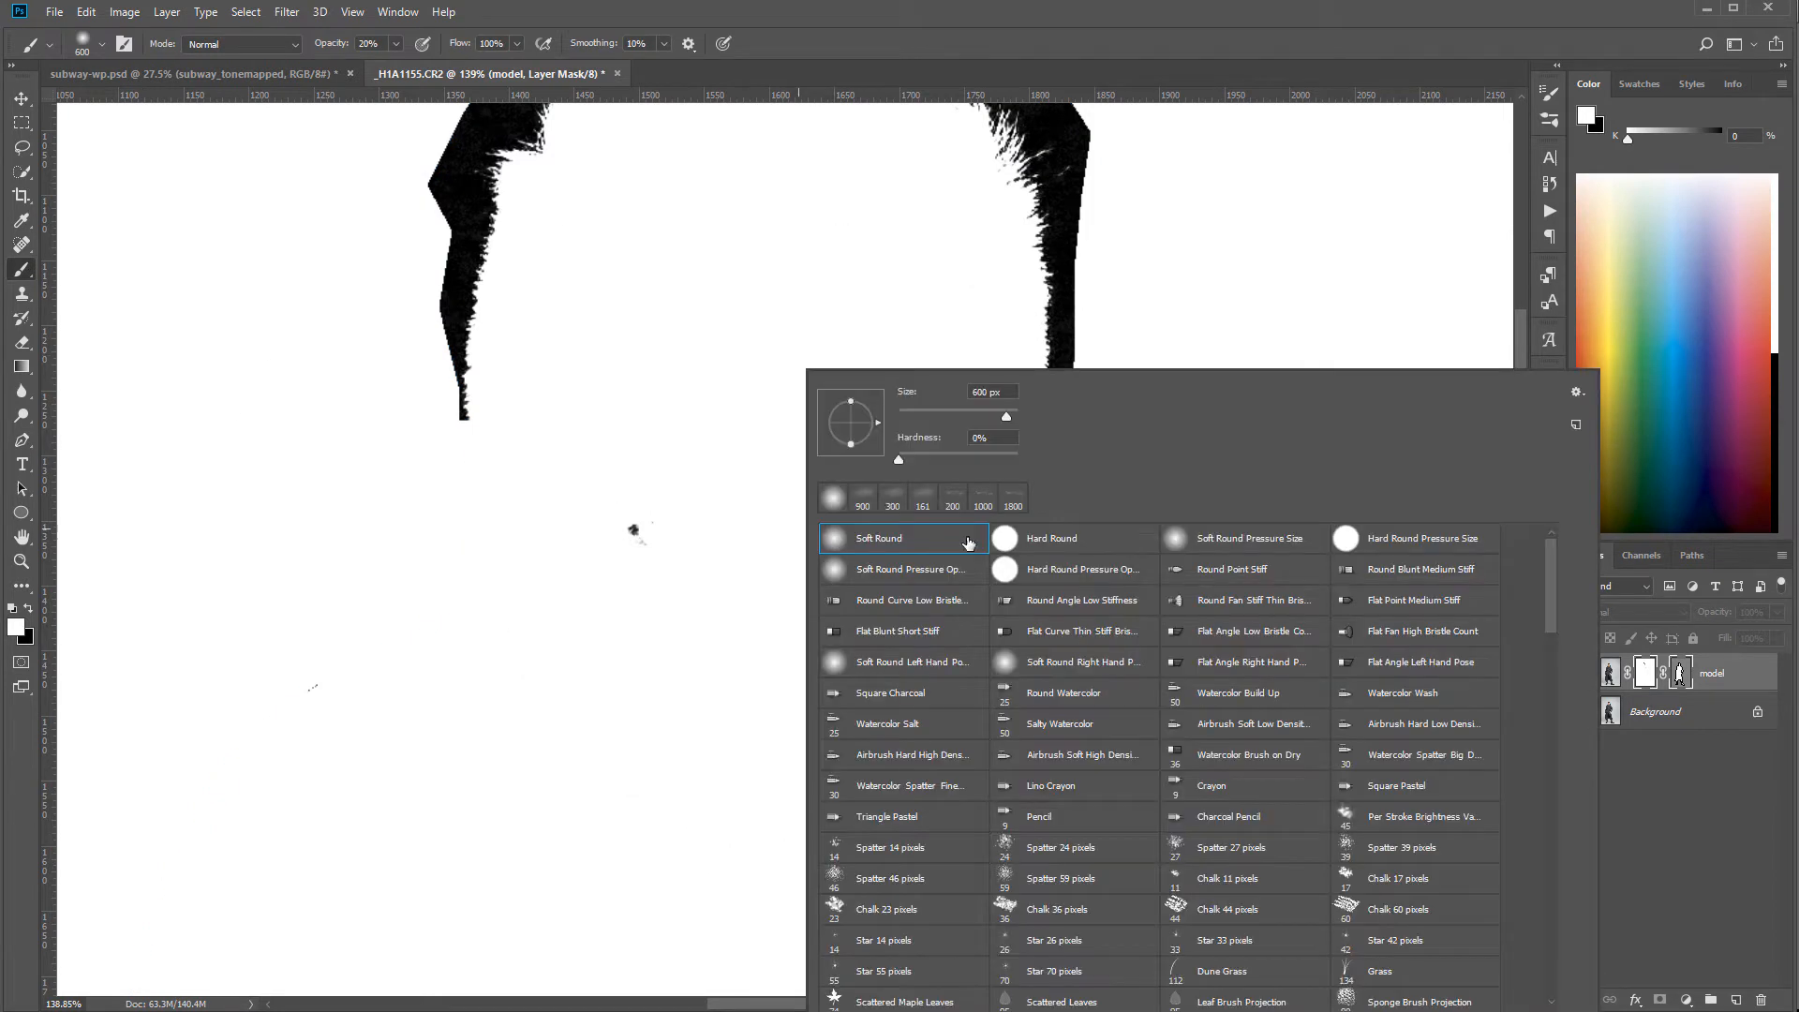
click(1055, 541)
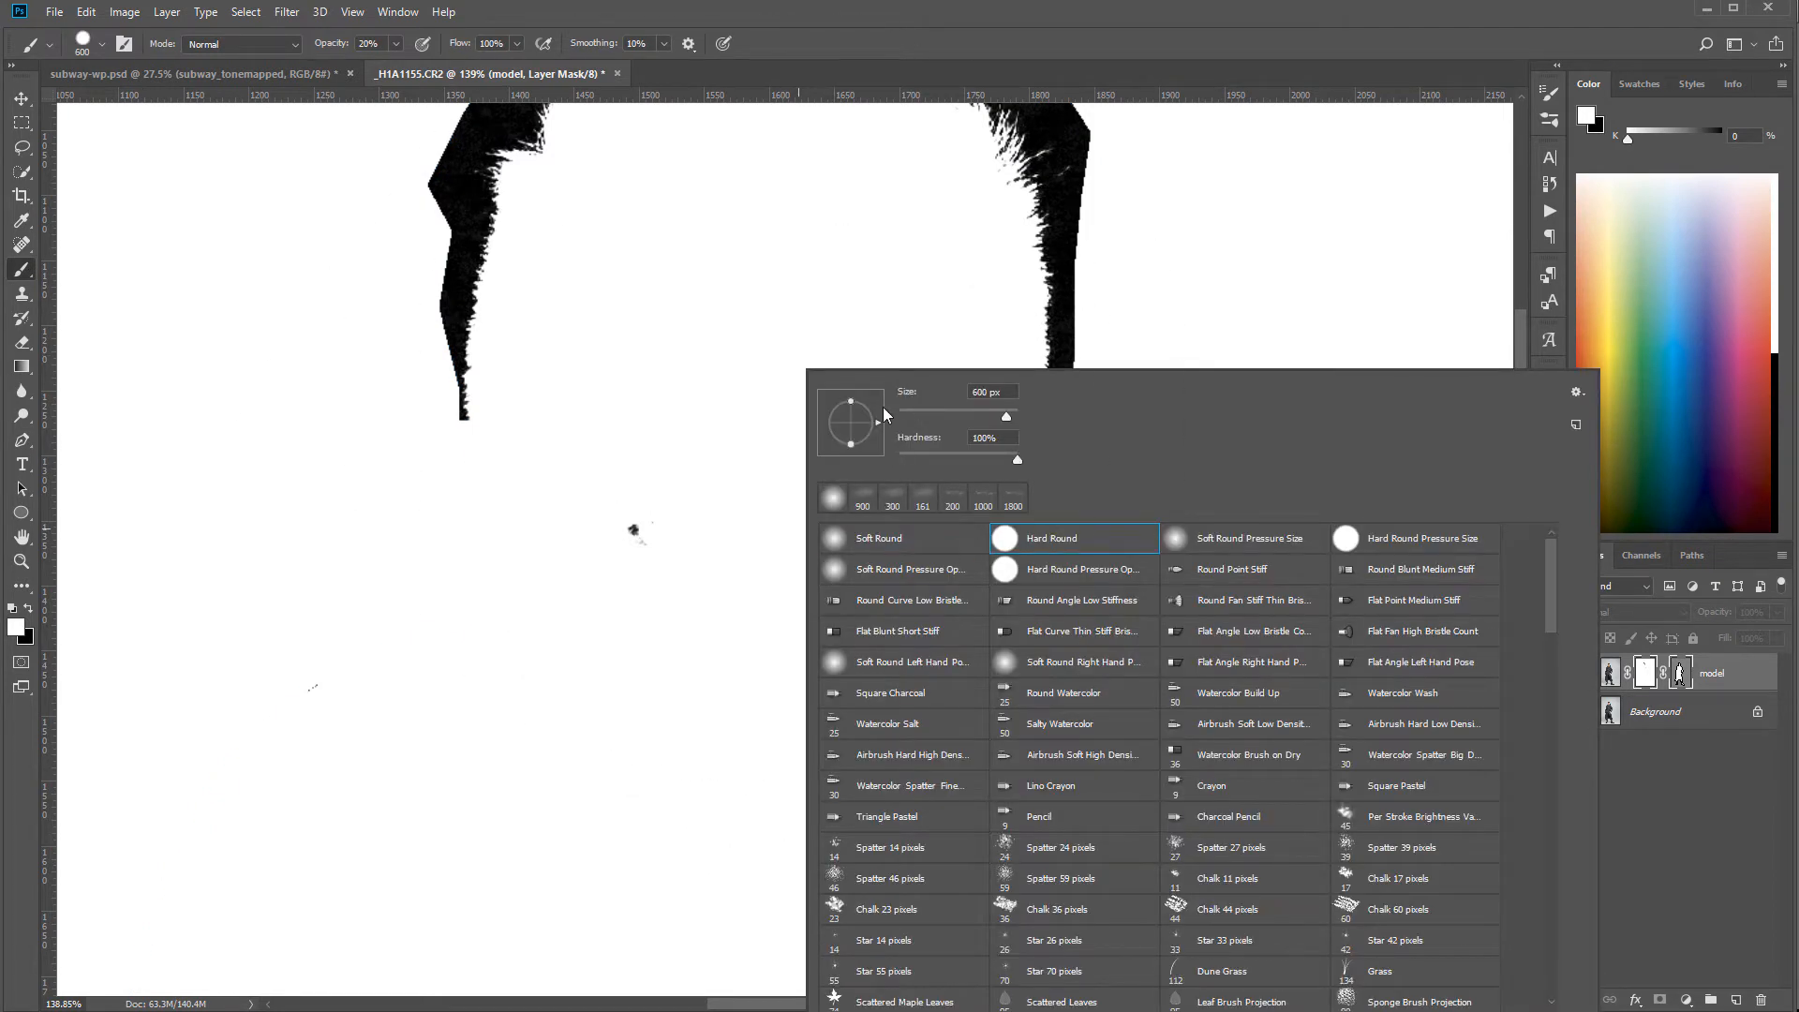
click(938, 414)
click(396, 44)
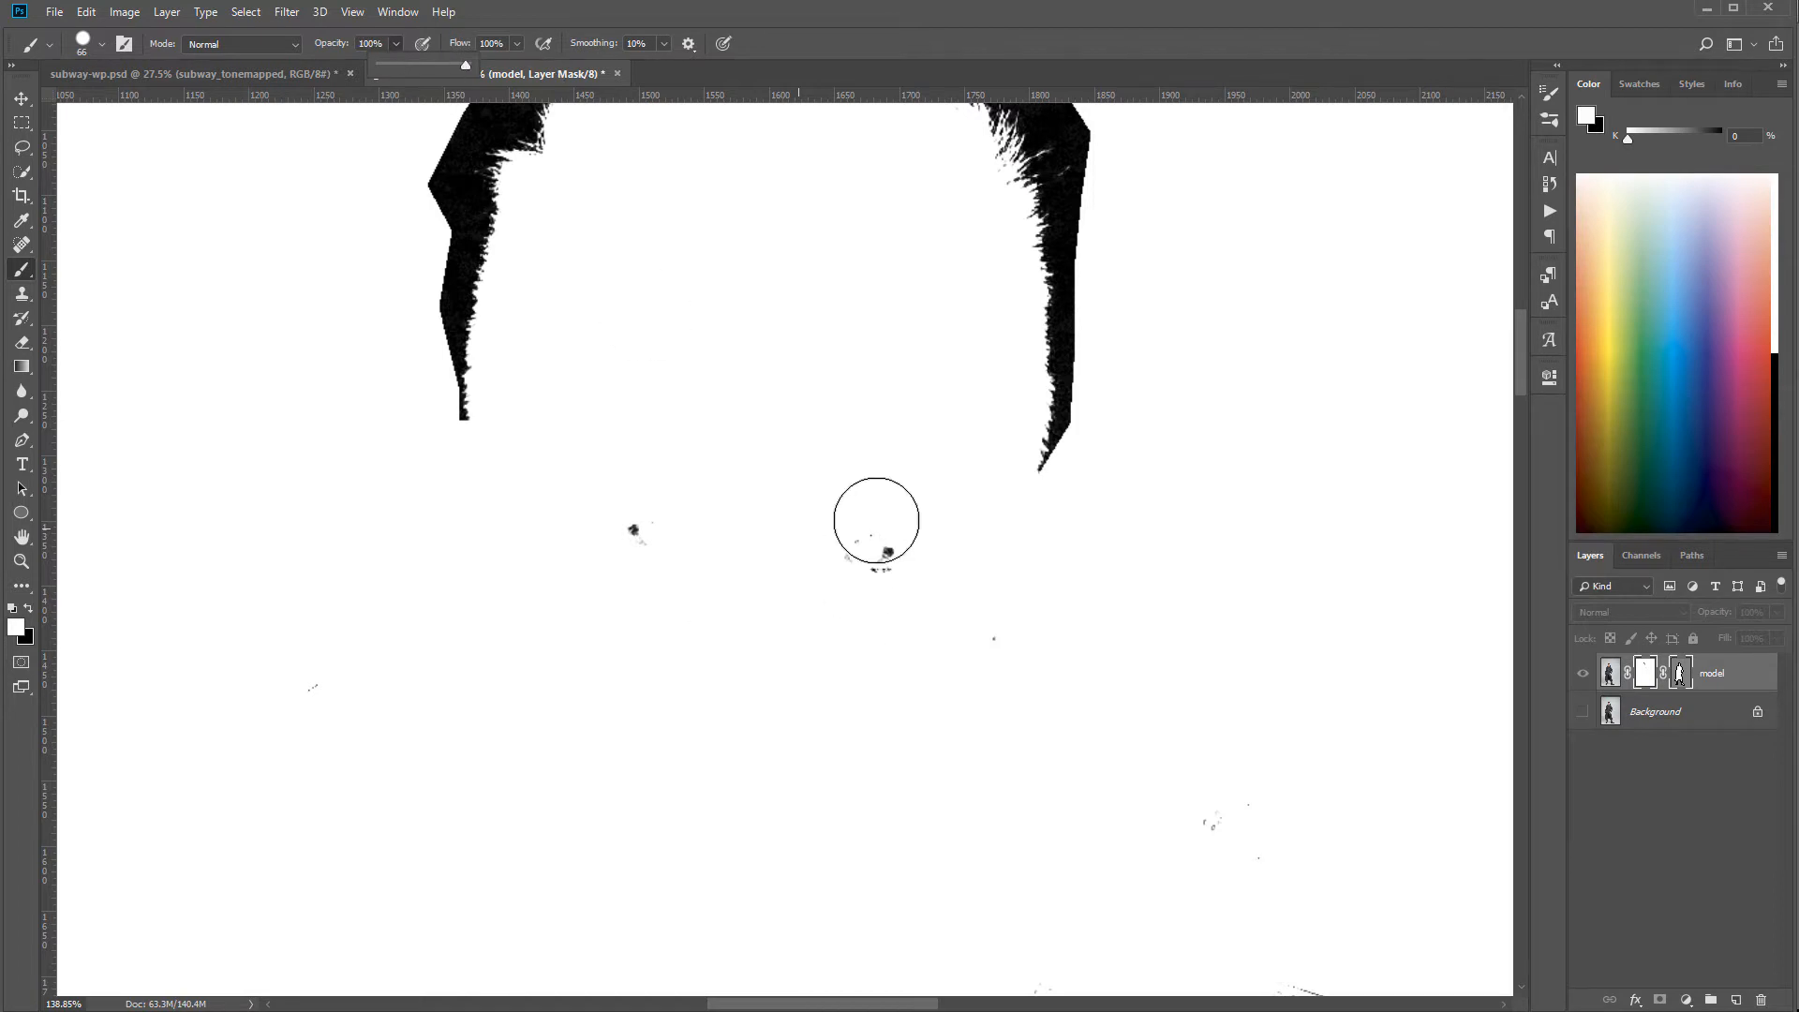
click(881, 557)
click(633, 532)
mouse_move(934, 644)
mouse_down()
mouse_move(996, 719)
mouse_move(1281, 796)
mouse_move(1397, 883)
mouse_up()
drag(354, 701, 284, 664)
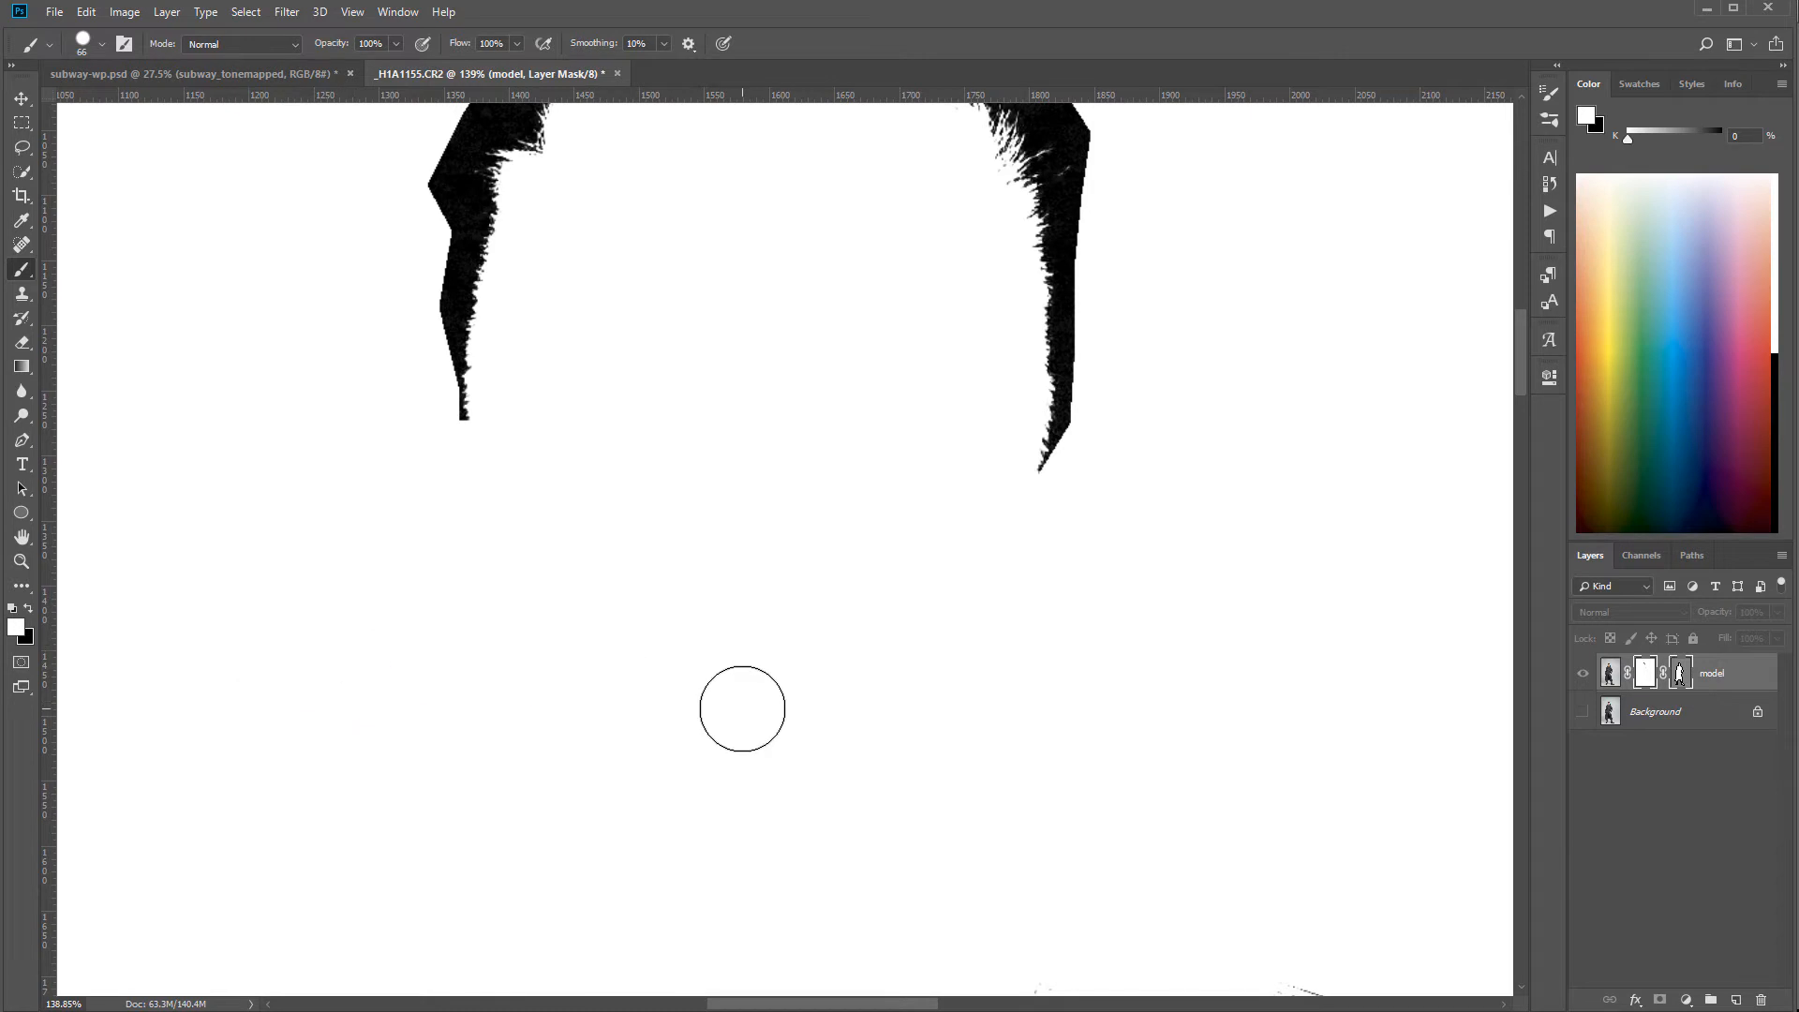
- Paint out the stray specks on the mask over the jacket, sleeves and belt area in white with a 500 px brush
scroll(763, 719, down, 8)
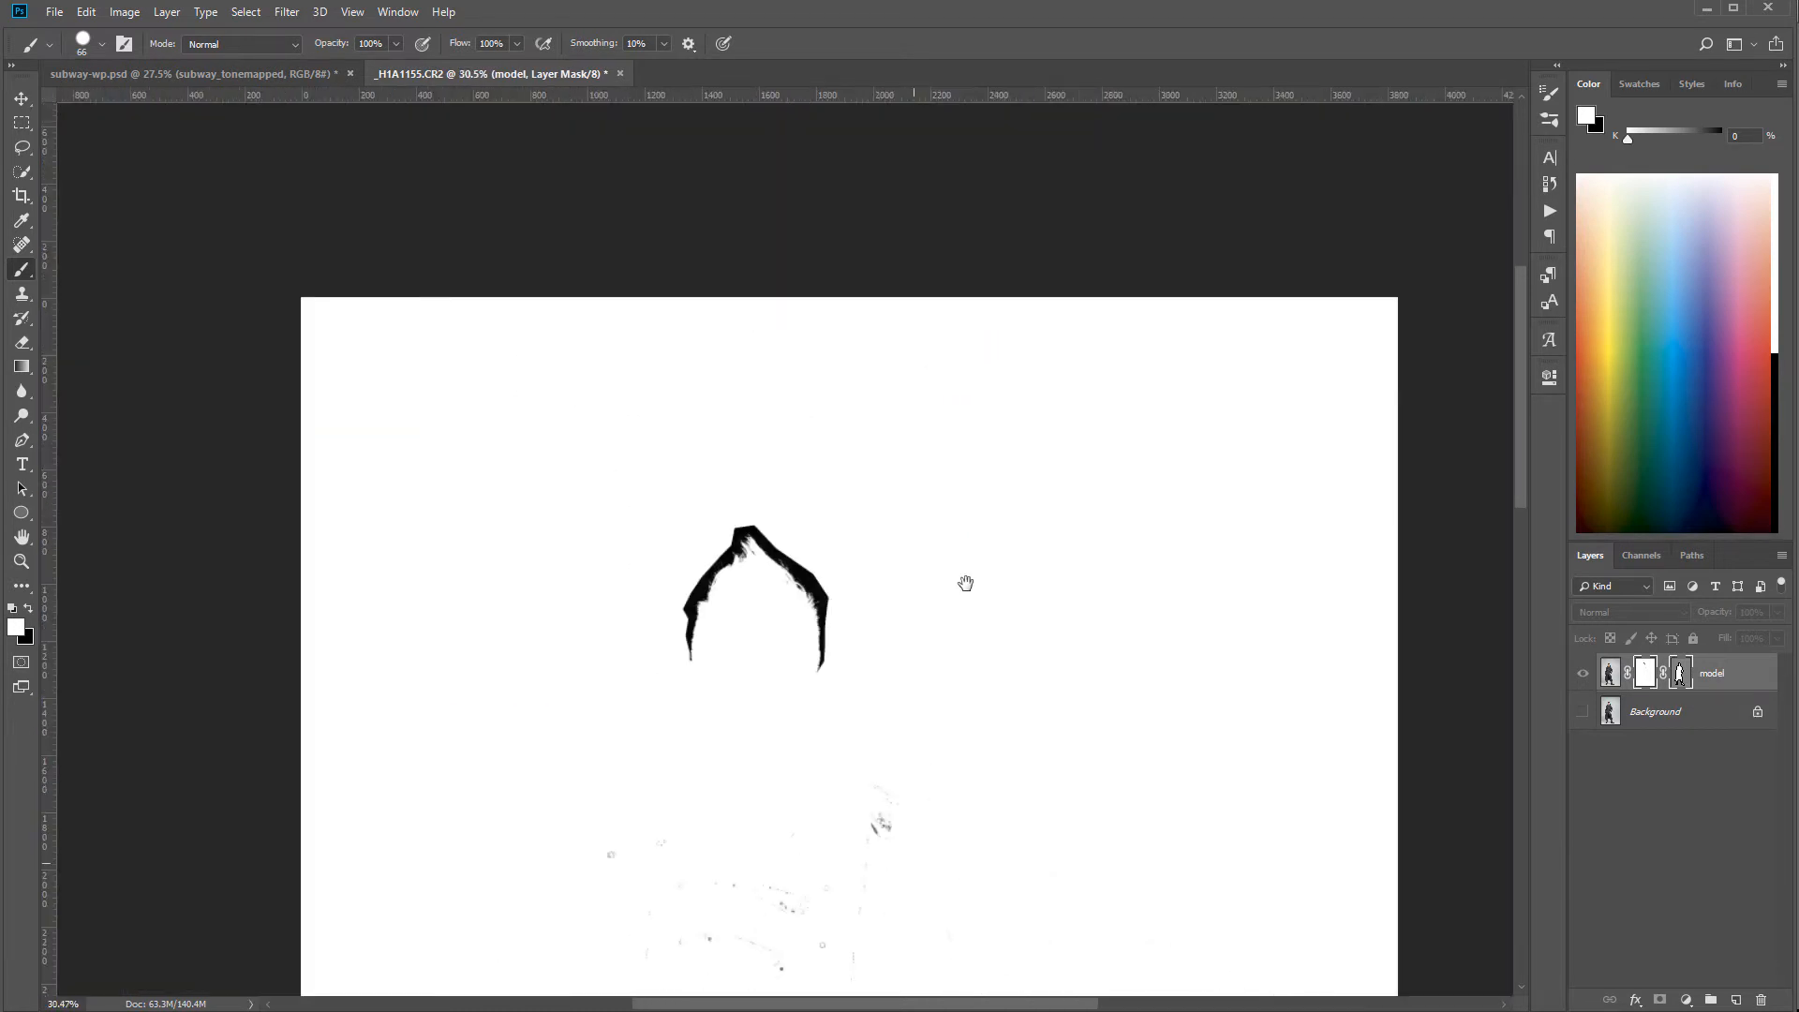
drag(930, 775, 1009, 437)
key(bracketright)
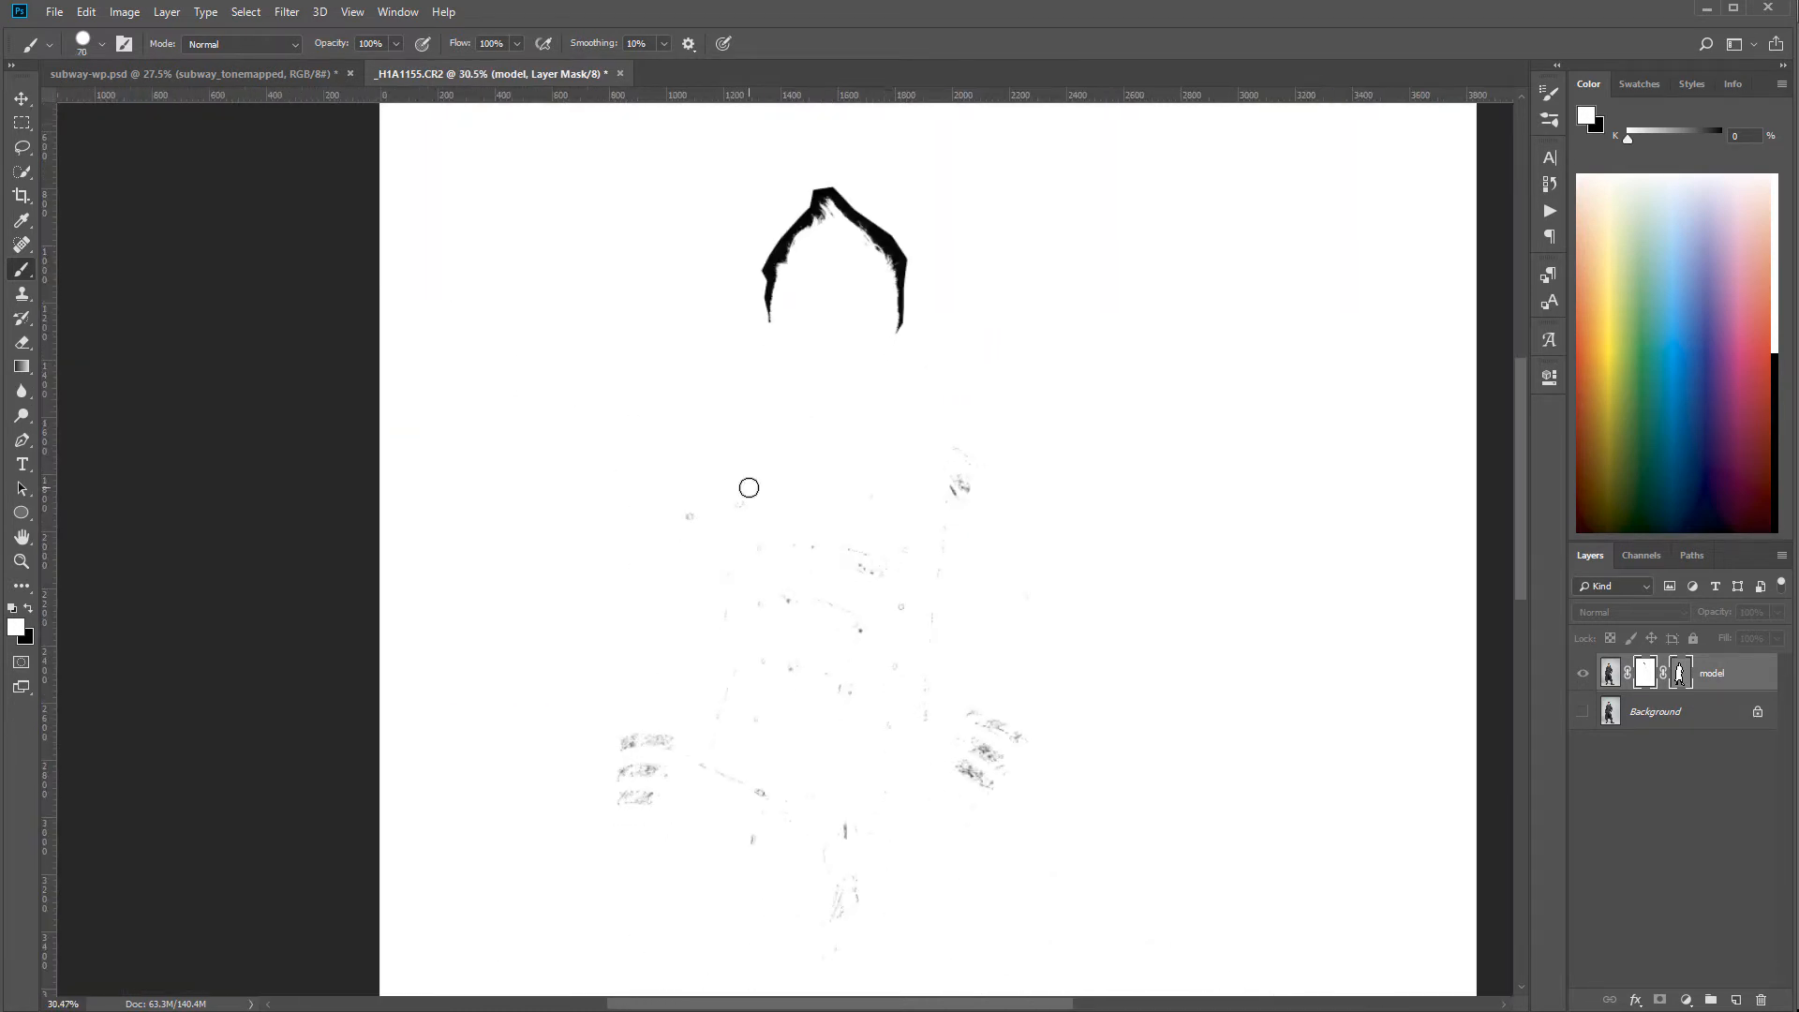
key(bracketright)
key(bracketright)
key(bracketright)
key(bracketright)
key(bracketright)
key(bracketright)
key(bracketright)
key(bracketright)
key(bracketright)
drag(952, 487, 857, 630)
mouse_move(998, 641)
mouse_down()
mouse_move(1101, 726)
mouse_move(840, 856)
mouse_move(1162, 764)
mouse_move(1235, 402)
mouse_up()
- Paint the remaining faint specks white across the lower part of the layer mask
drag(1201, 763, 1077, 406)
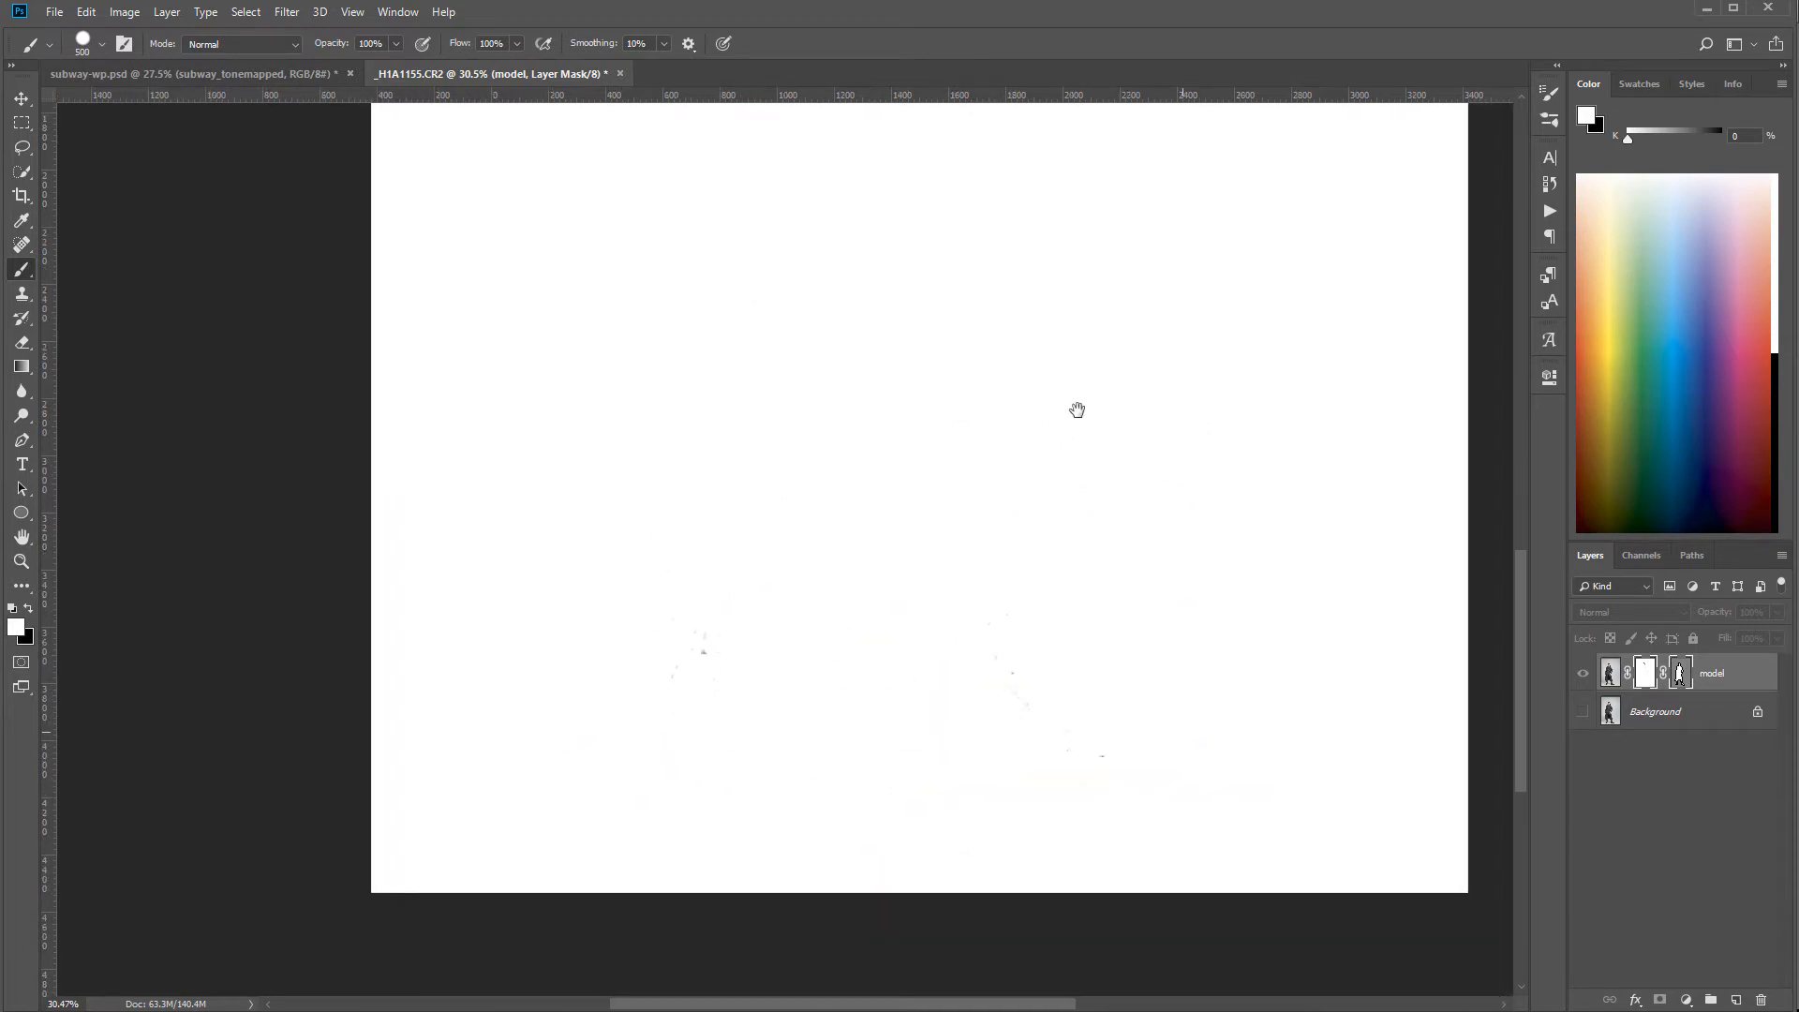
mouse_move(894, 632)
mouse_down()
mouse_move(1177, 847)
mouse_move(893, 675)
mouse_move(902, 639)
mouse_up()
drag(929, 516, 974, 796)
drag(1075, 479, 1043, 450)
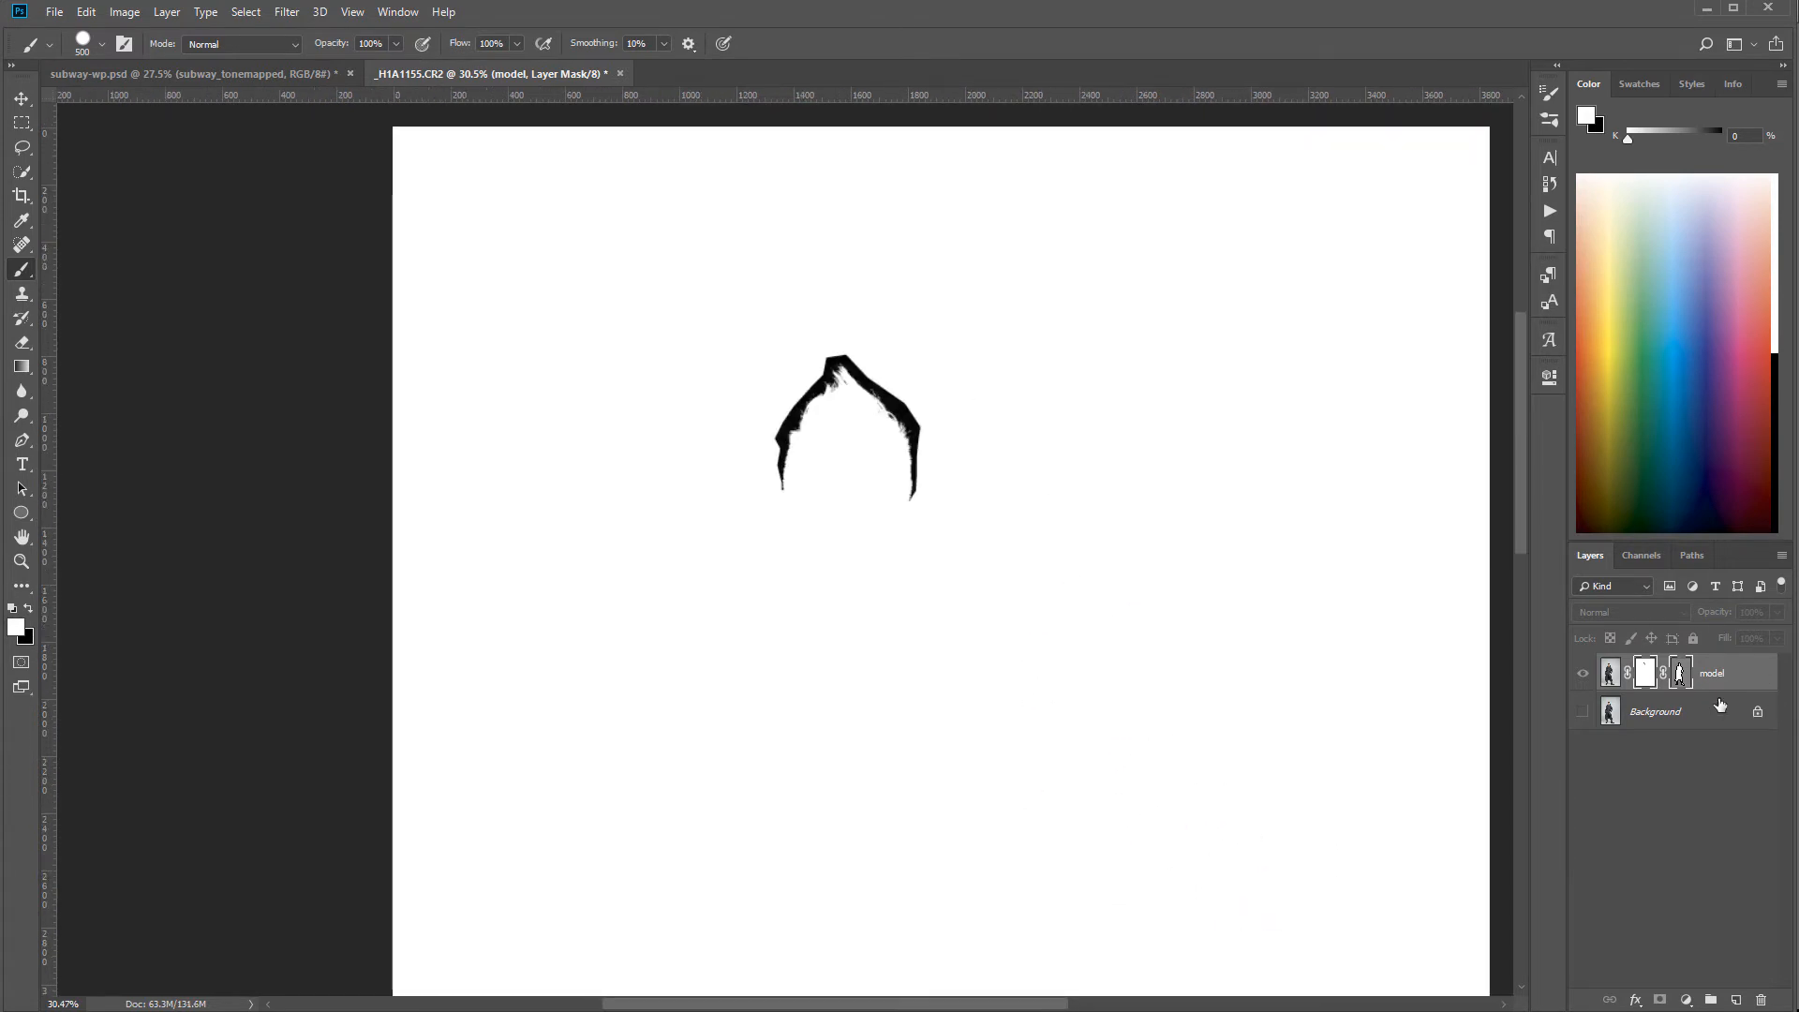
- Leave the mask view and make the model layer's image active instead of its mask
click(1680, 672)
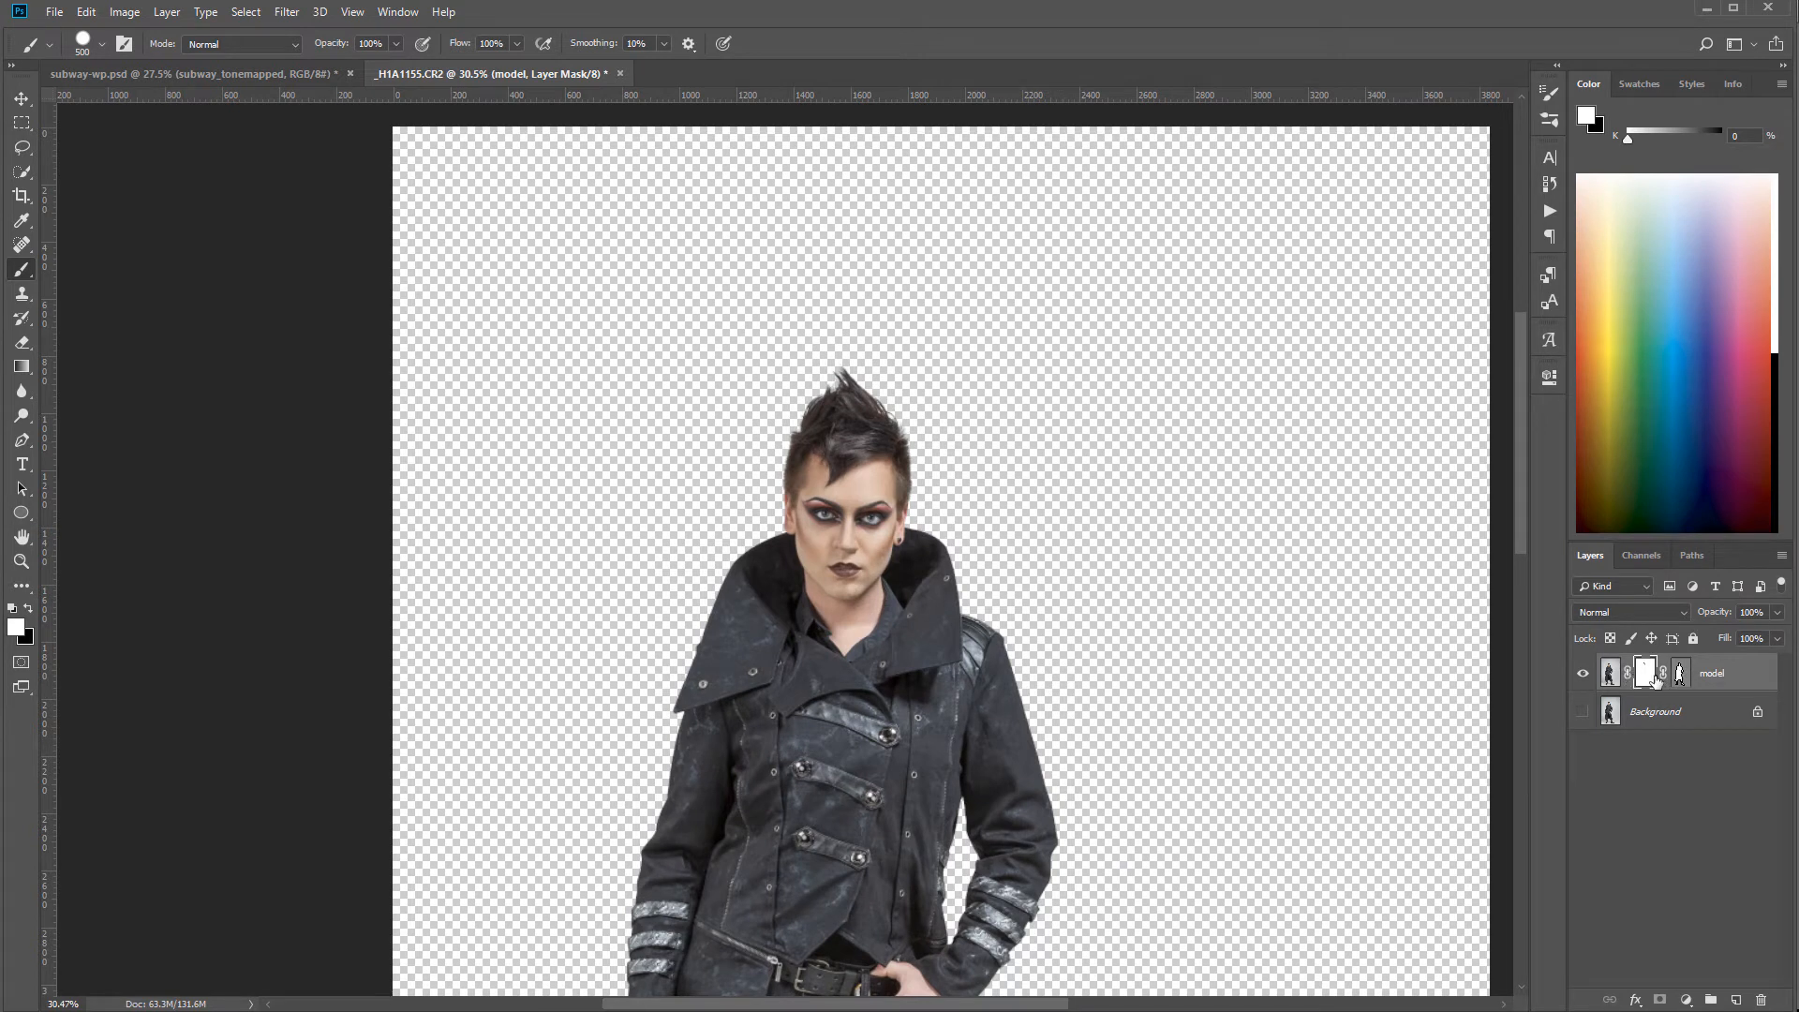
alt+click(1652, 676)
alt+click(1647, 679)
click(1614, 672)
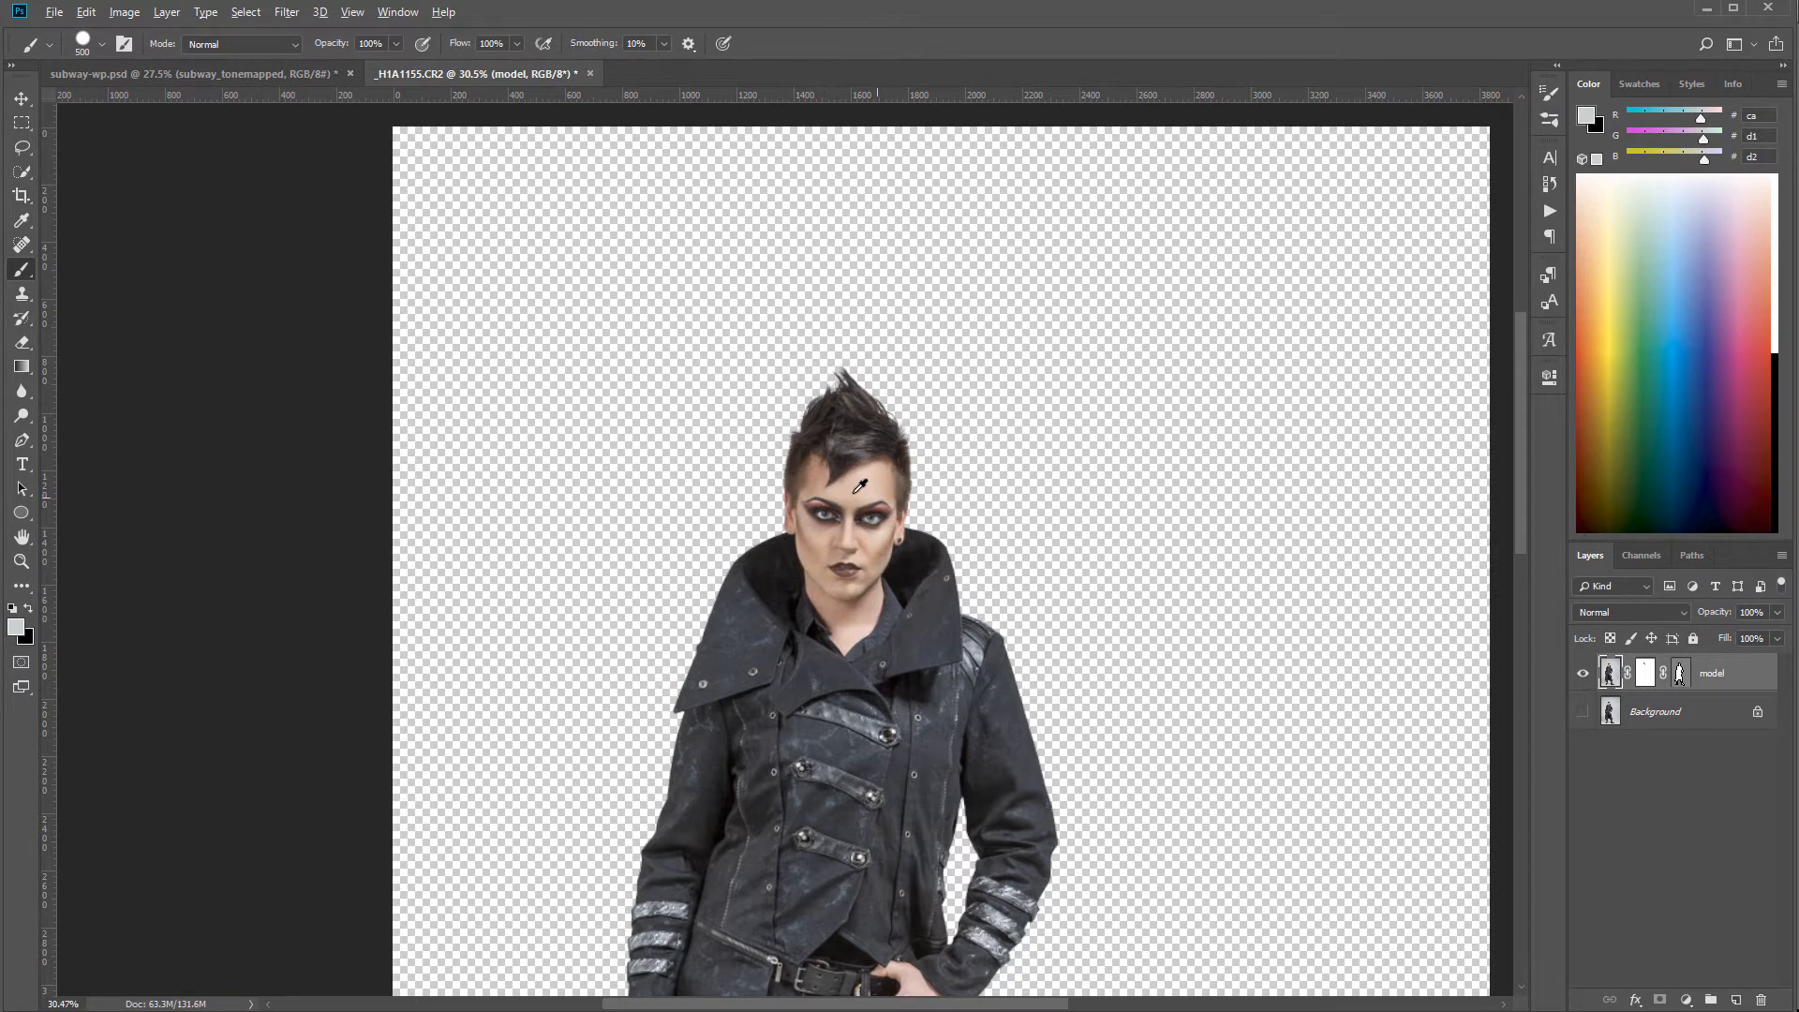
- Examine the cutout edges around the hair, the coat hem and the boots, and view the whole figure
scroll(812, 480, up, 5)
scroll(1008, 311, up, 3)
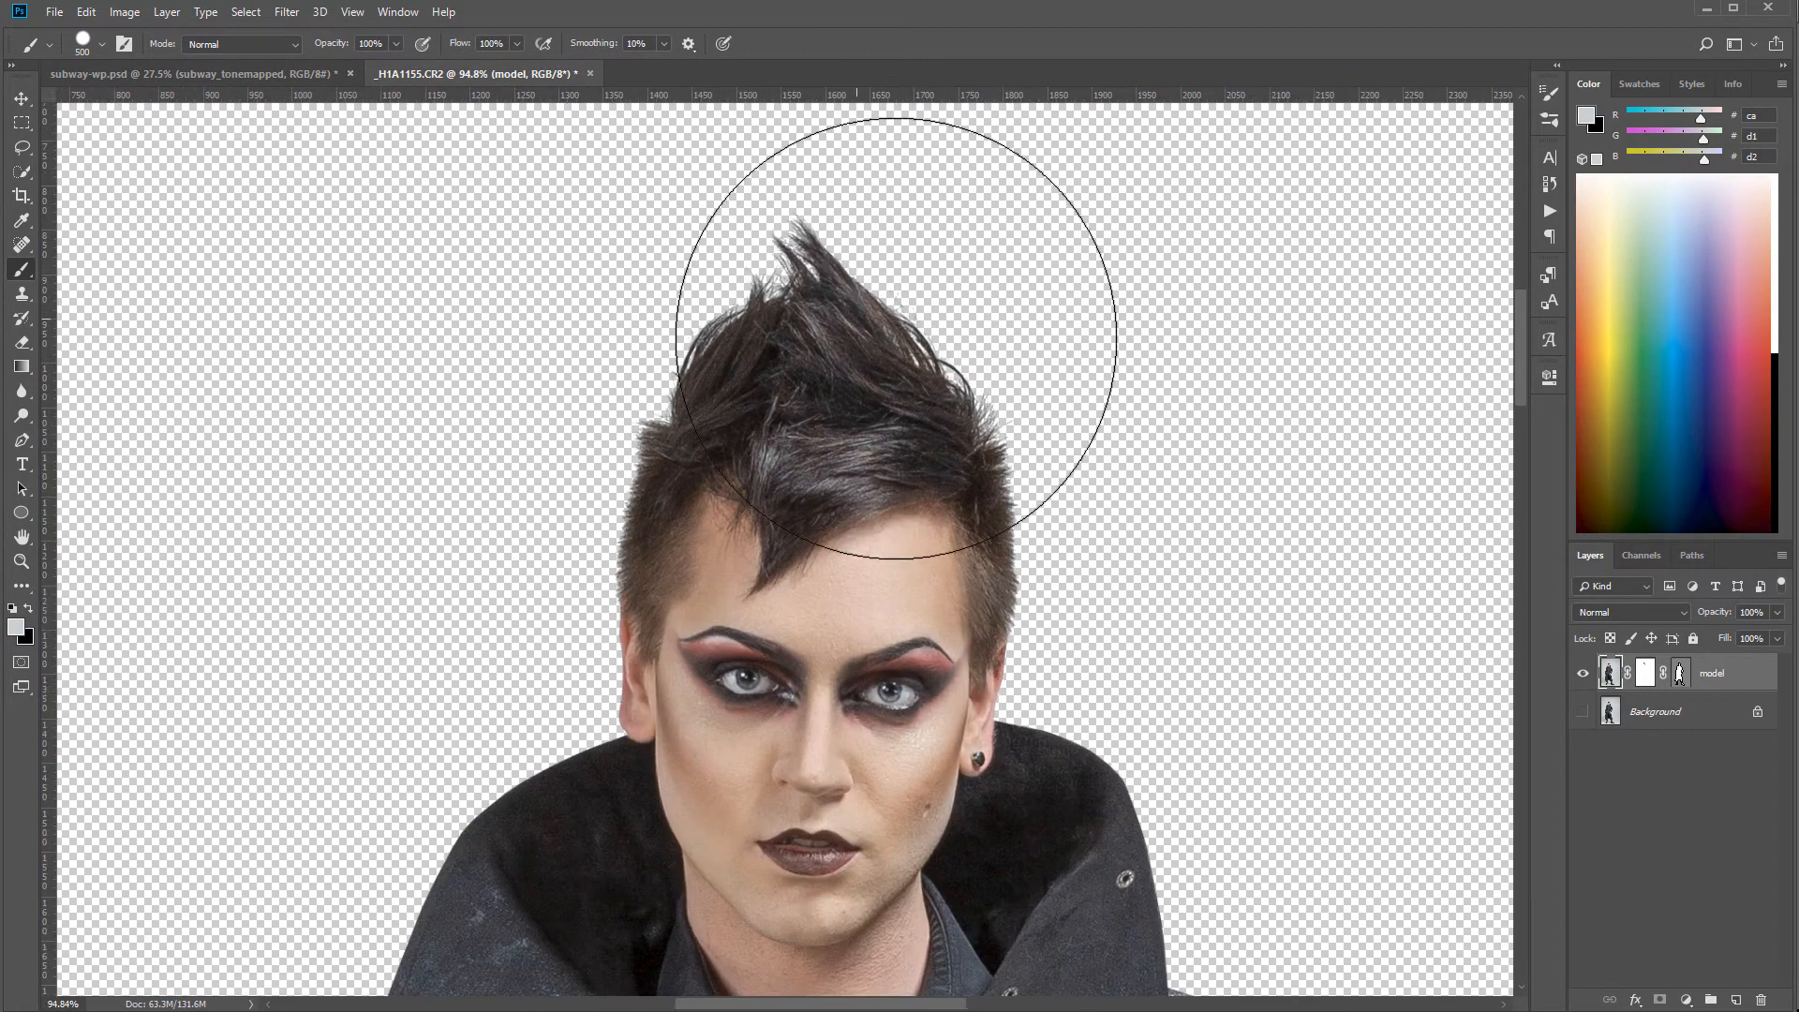
scroll(874, 587, down, 5)
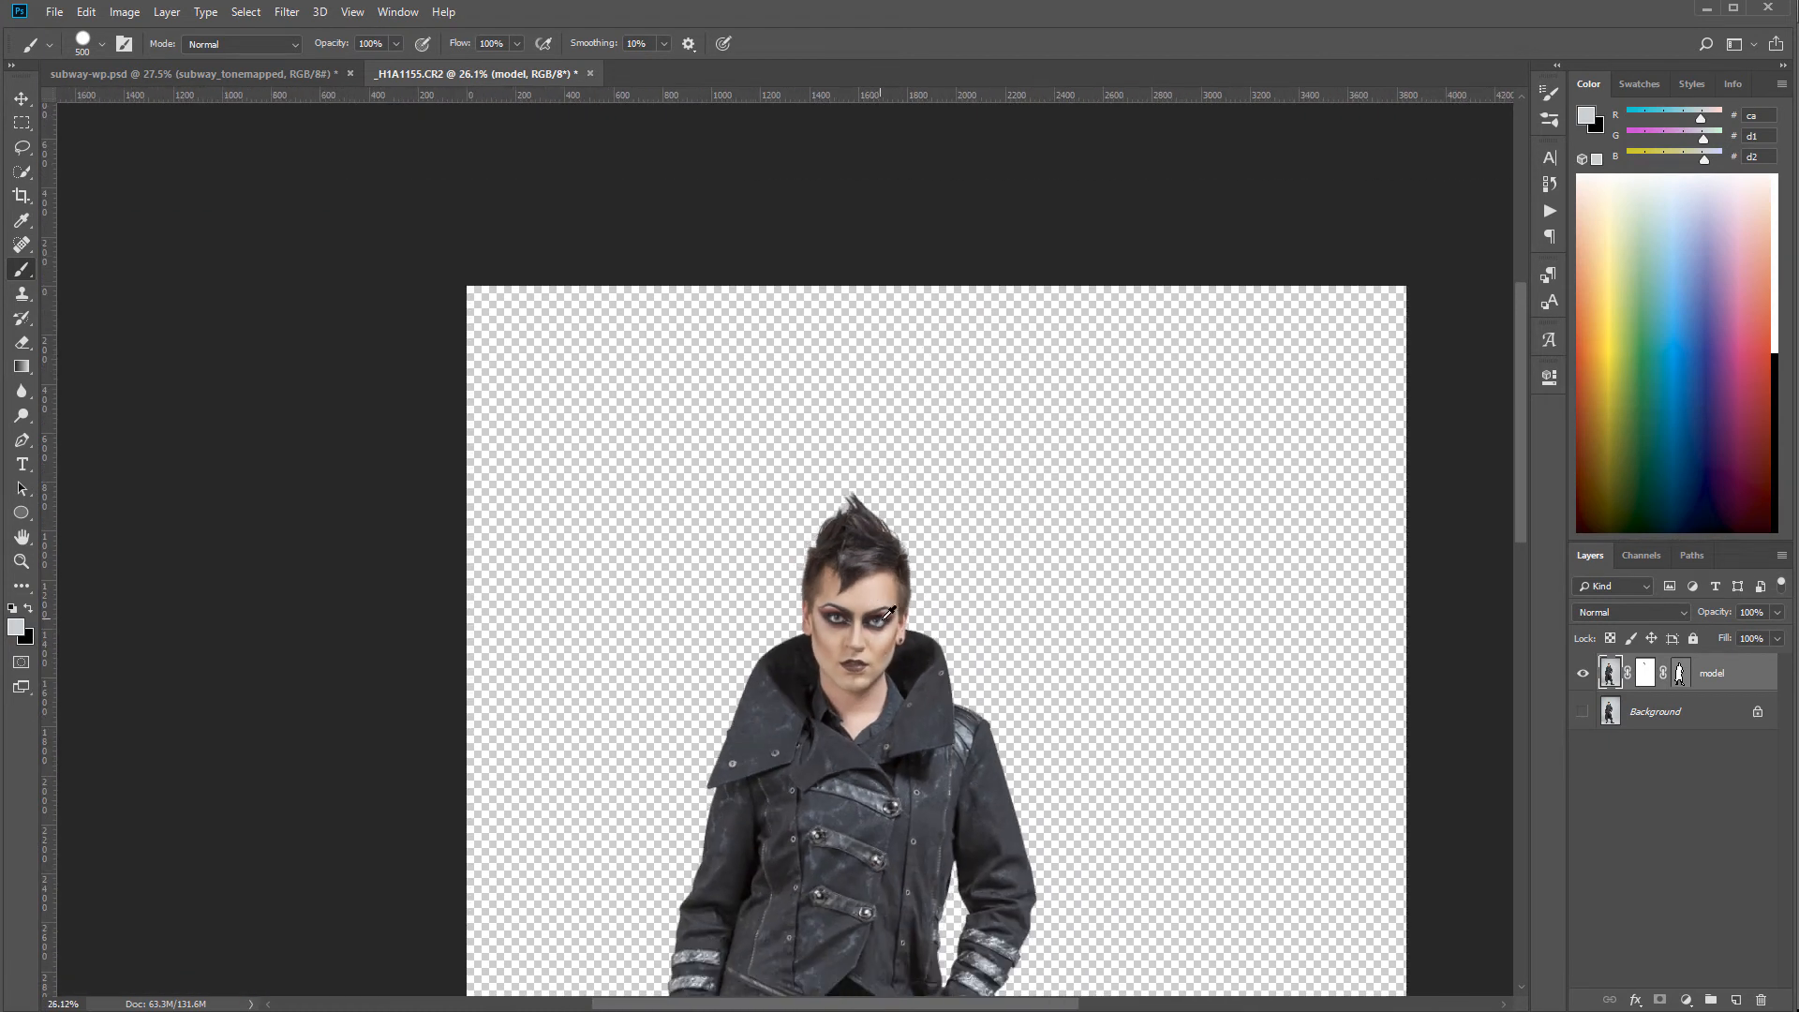
scroll(1033, 877, down, 6)
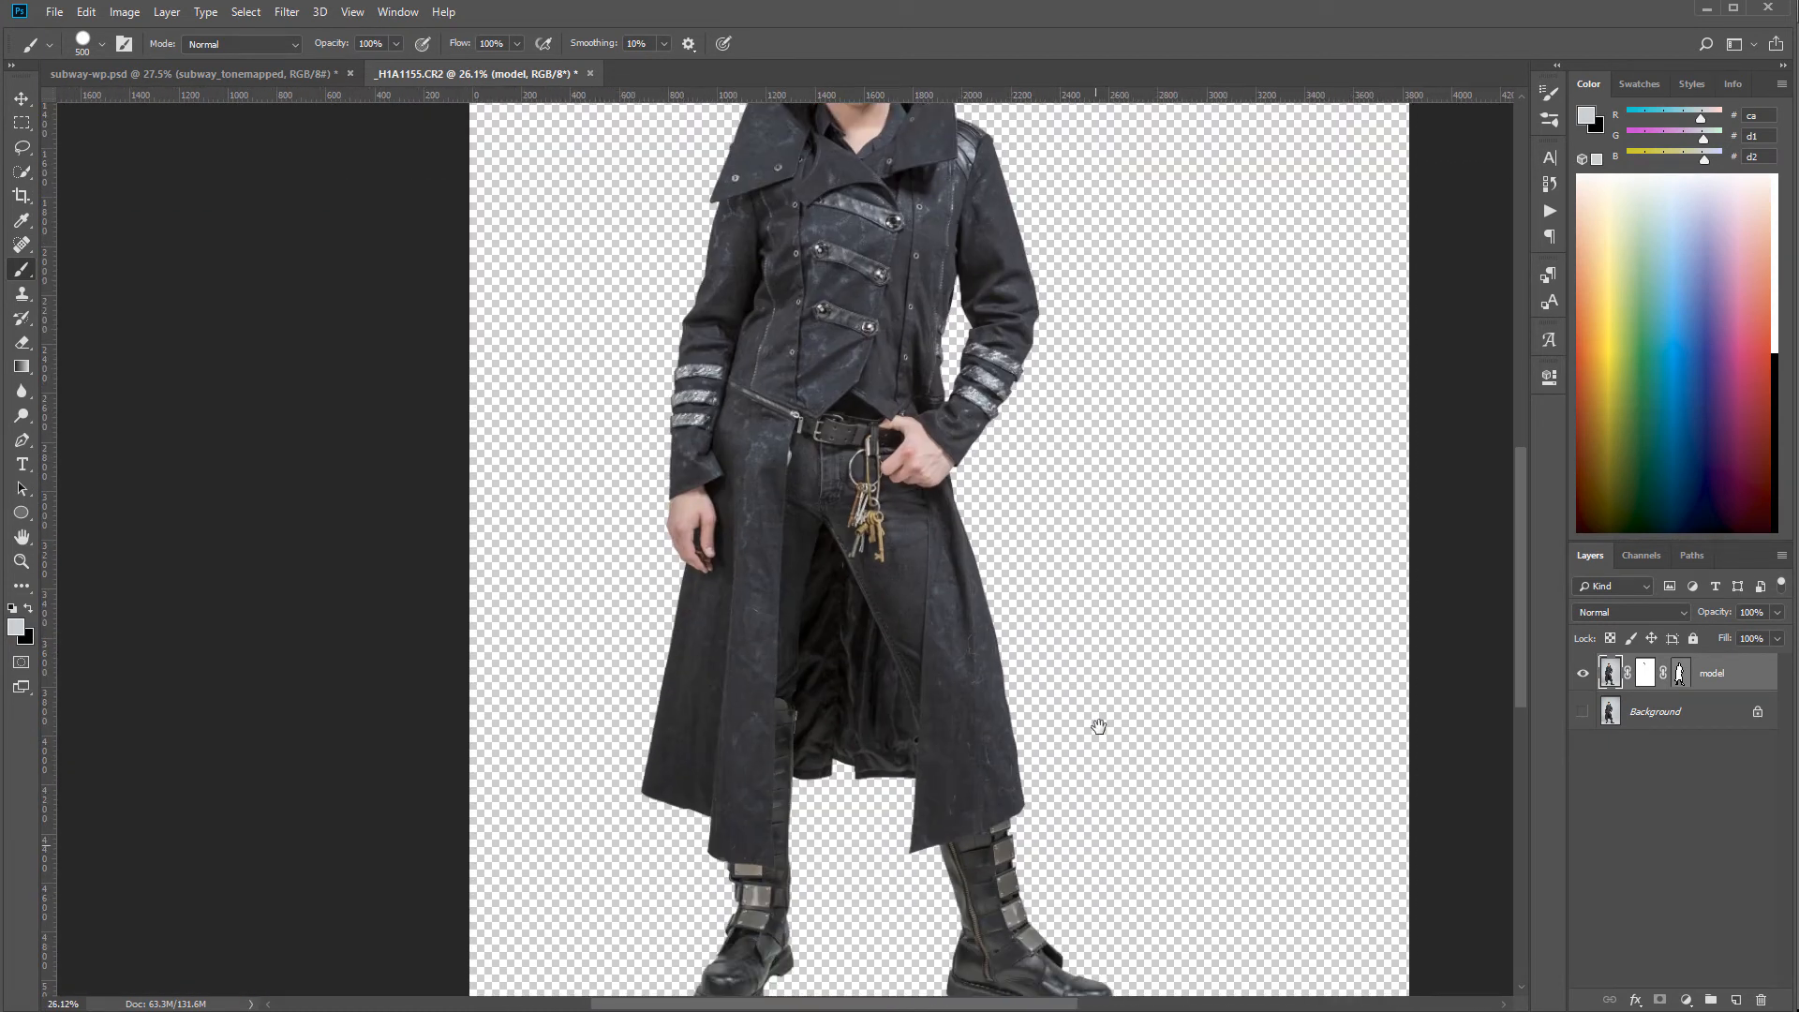
drag(1100, 728, 1064, 582)
scroll(1068, 571, up, 10)
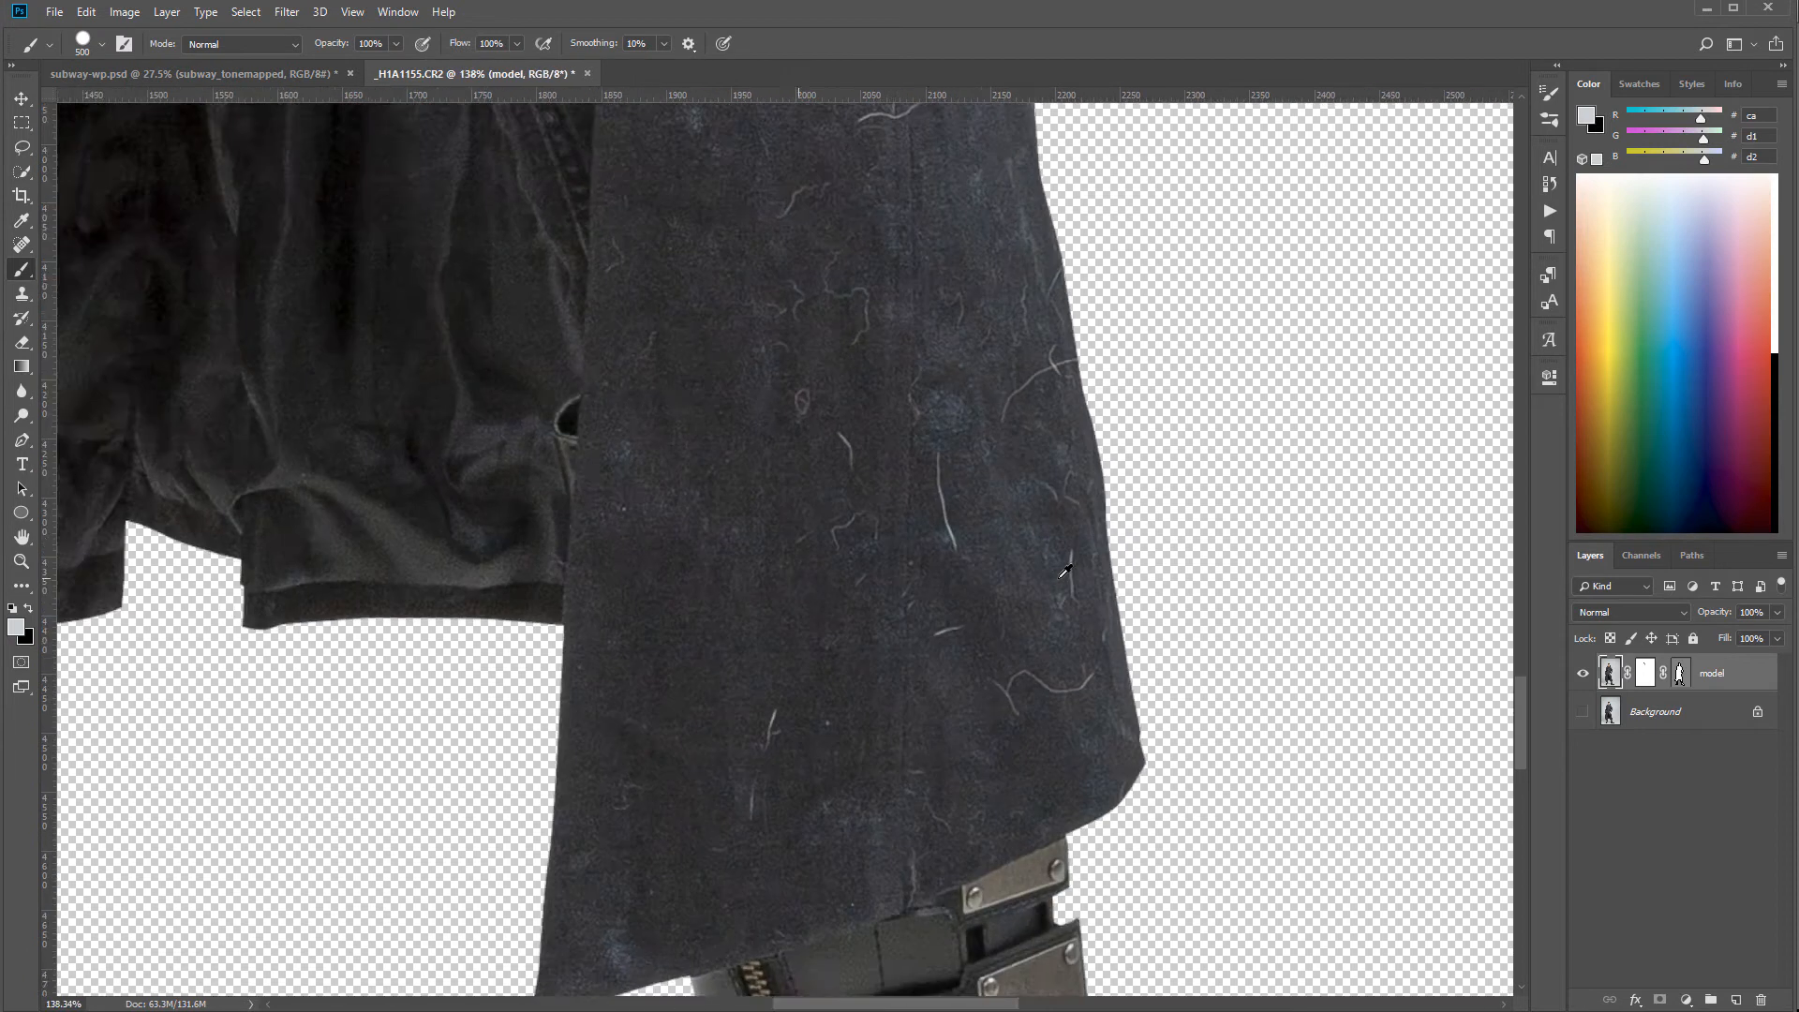
scroll(1031, 591, down, 5)
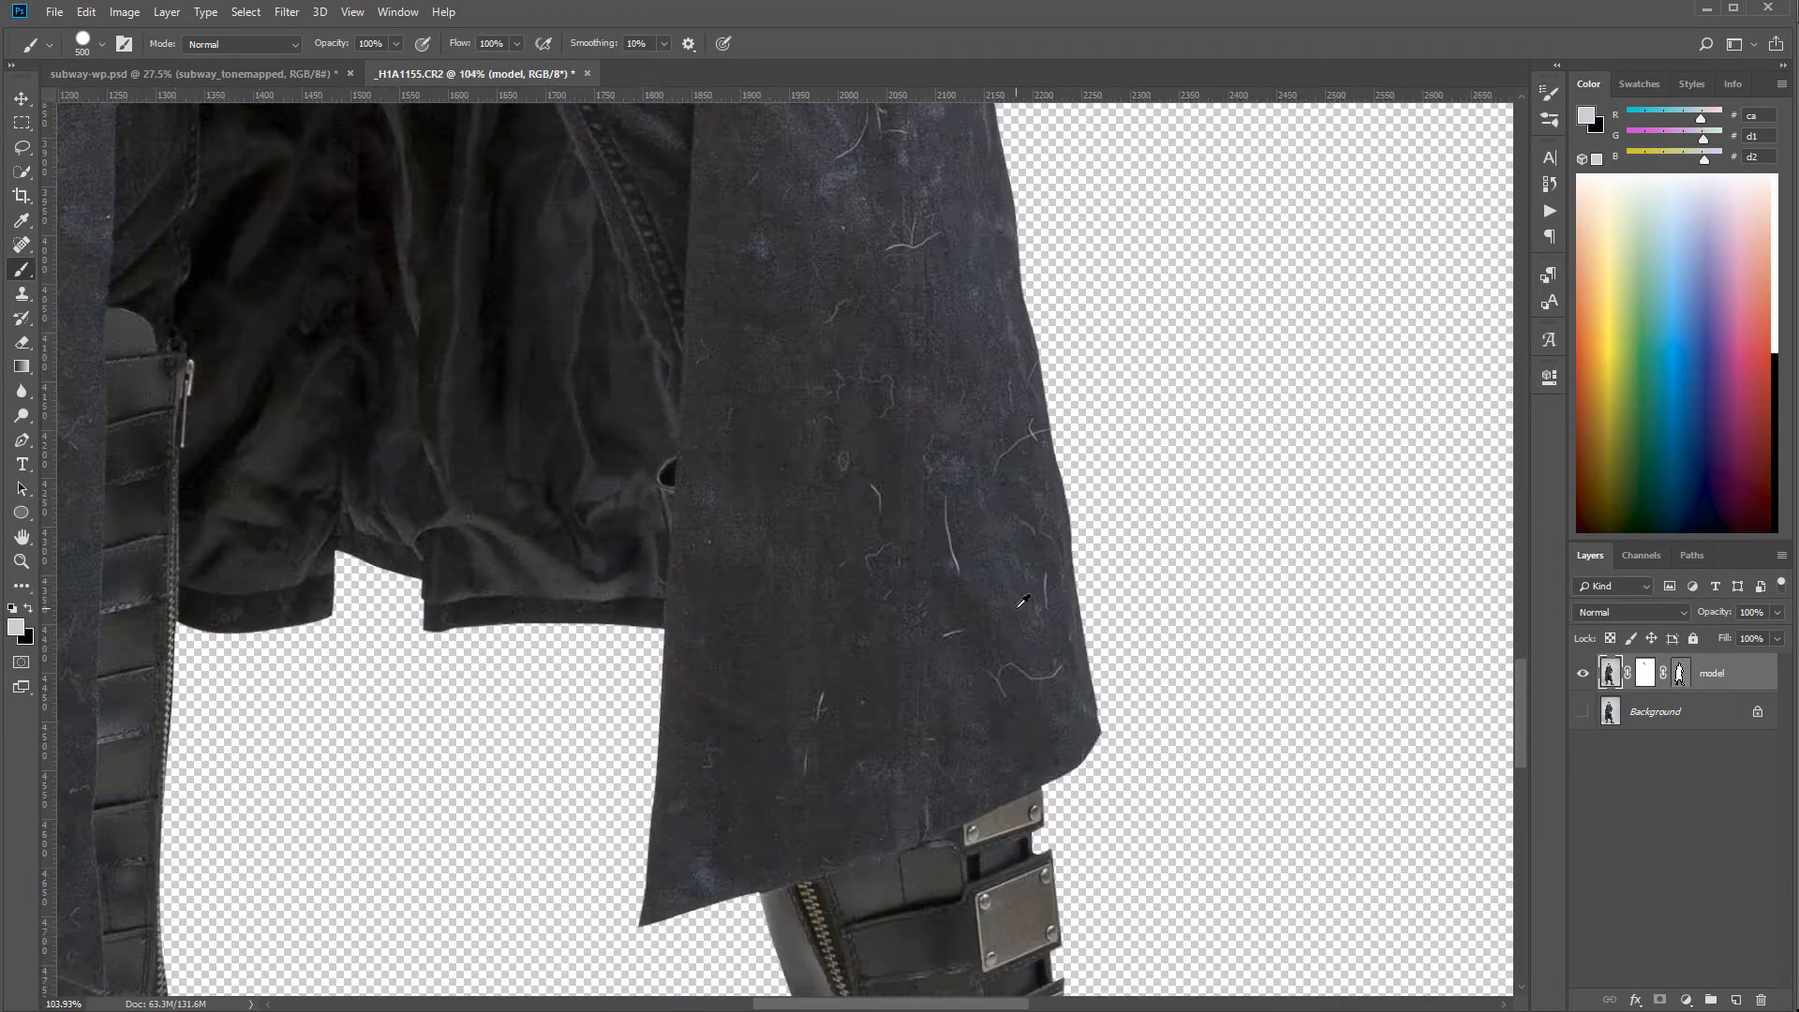
scroll(1023, 601, down, 5)
drag(941, 409, 852, 469)
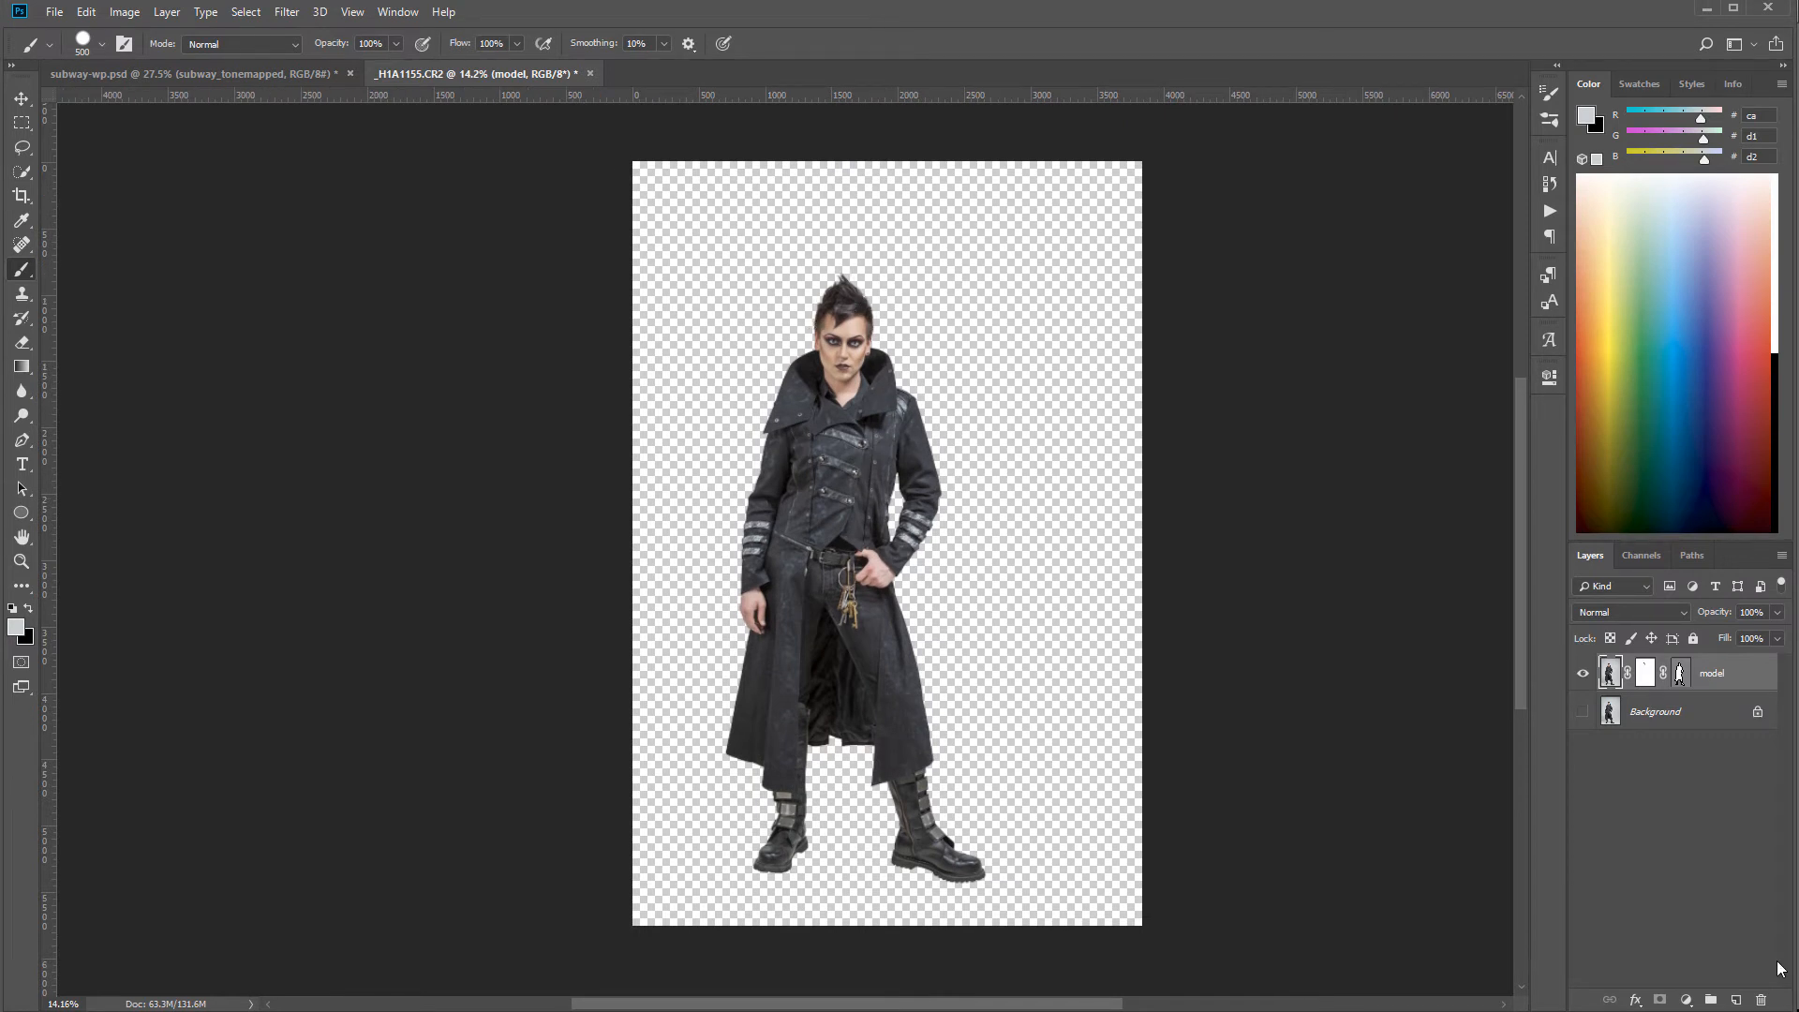
- Add a new layer named healing above the model layer and clip it to the model
click(1735, 1000)
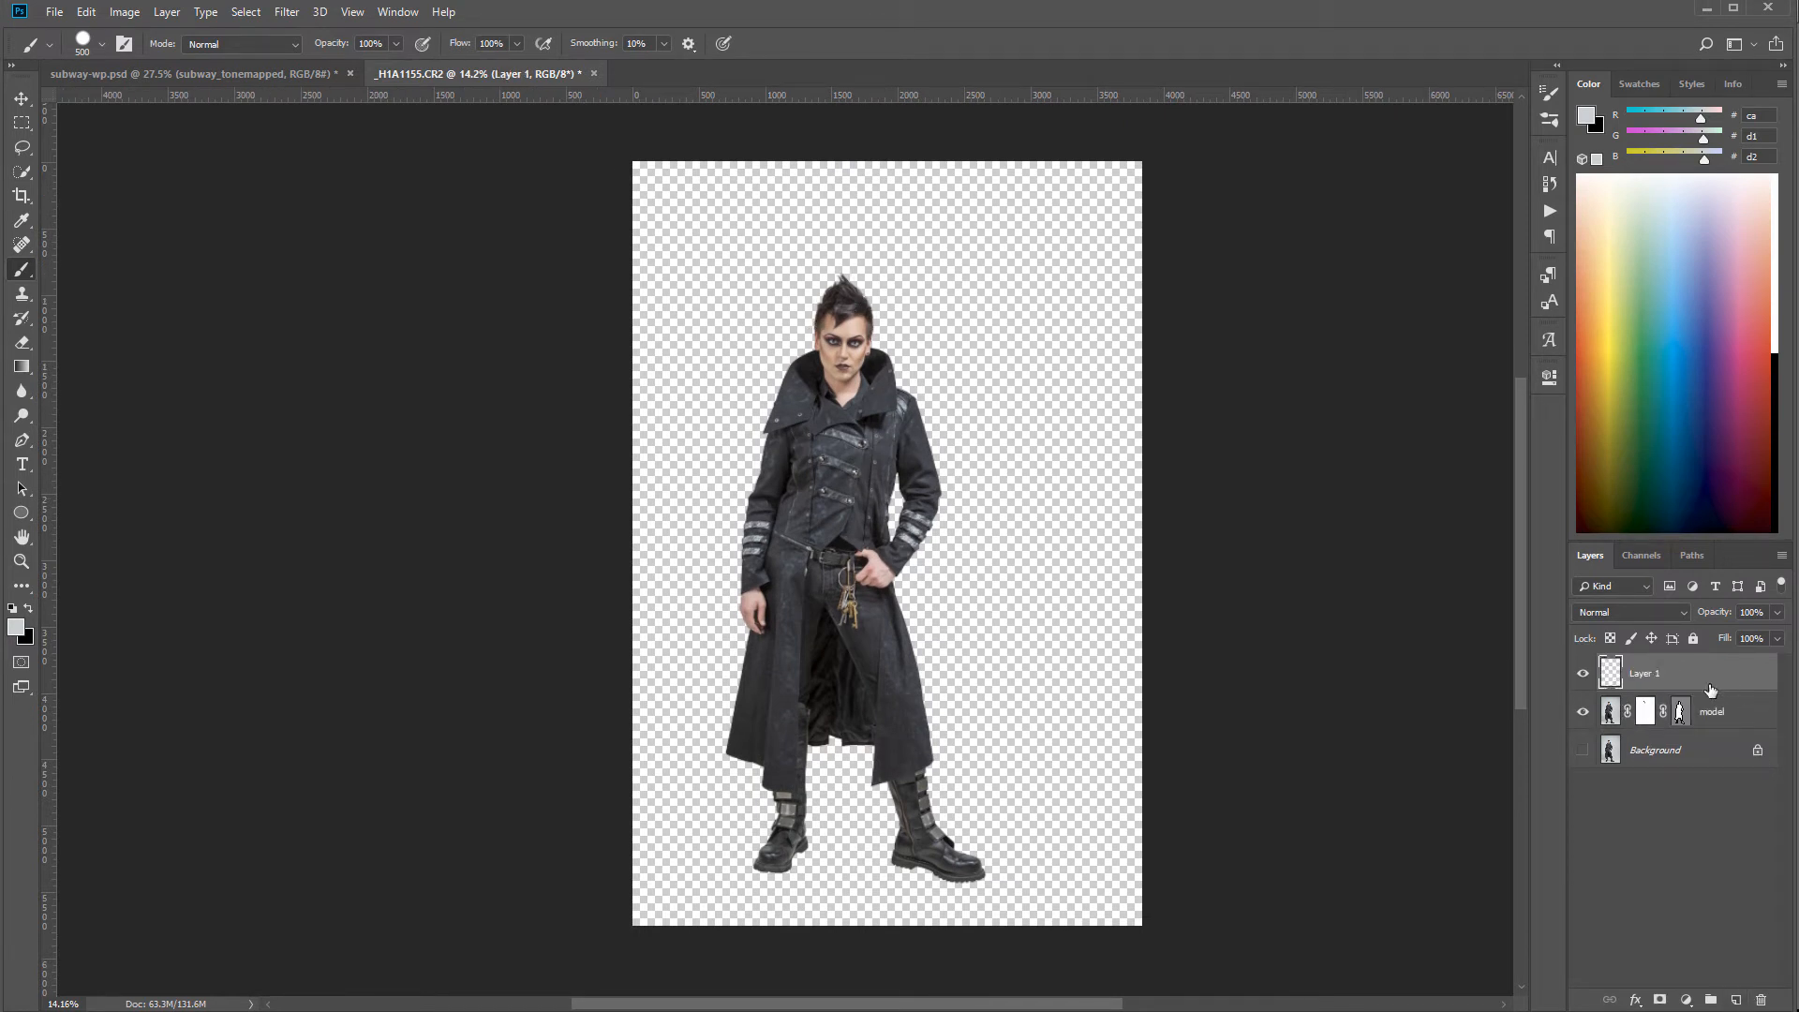
double_click(1656, 676)
key(Return)
alt+click(1708, 687)
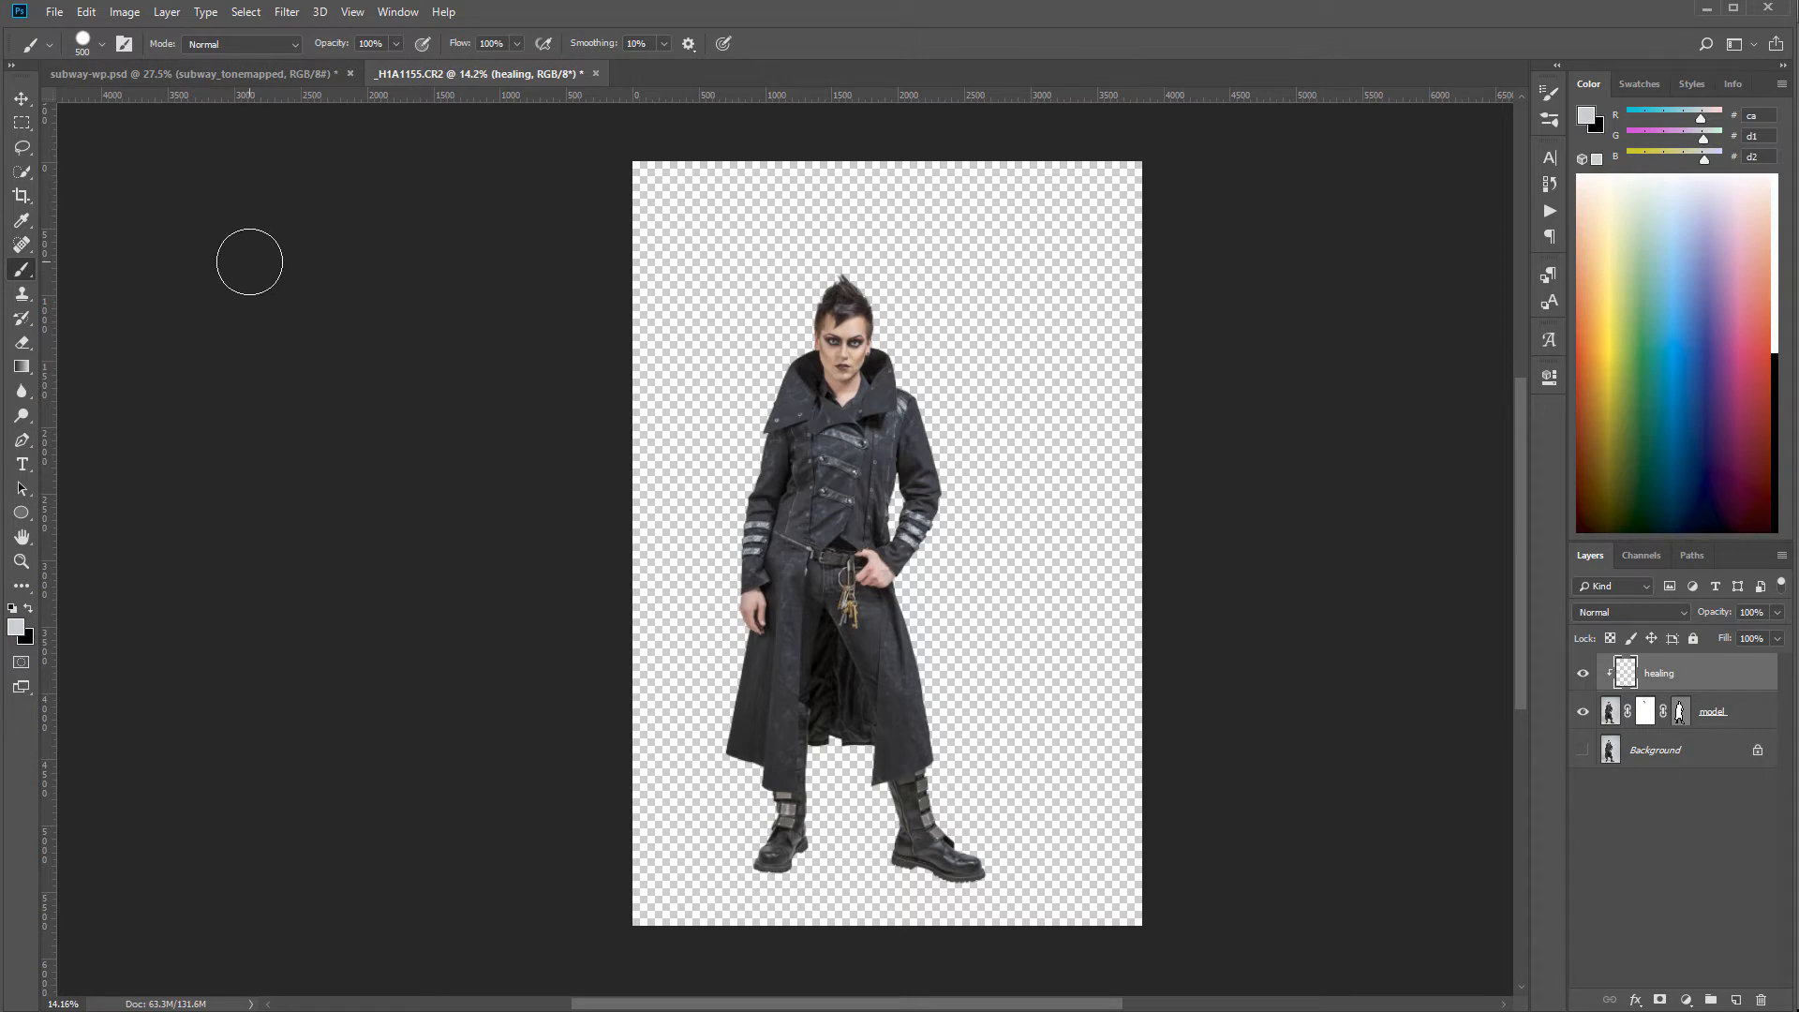
- Retouch the blemish on the tip of the nose with a small Content-Aware Spot Healing Brush sampling all layers
click(26, 249)
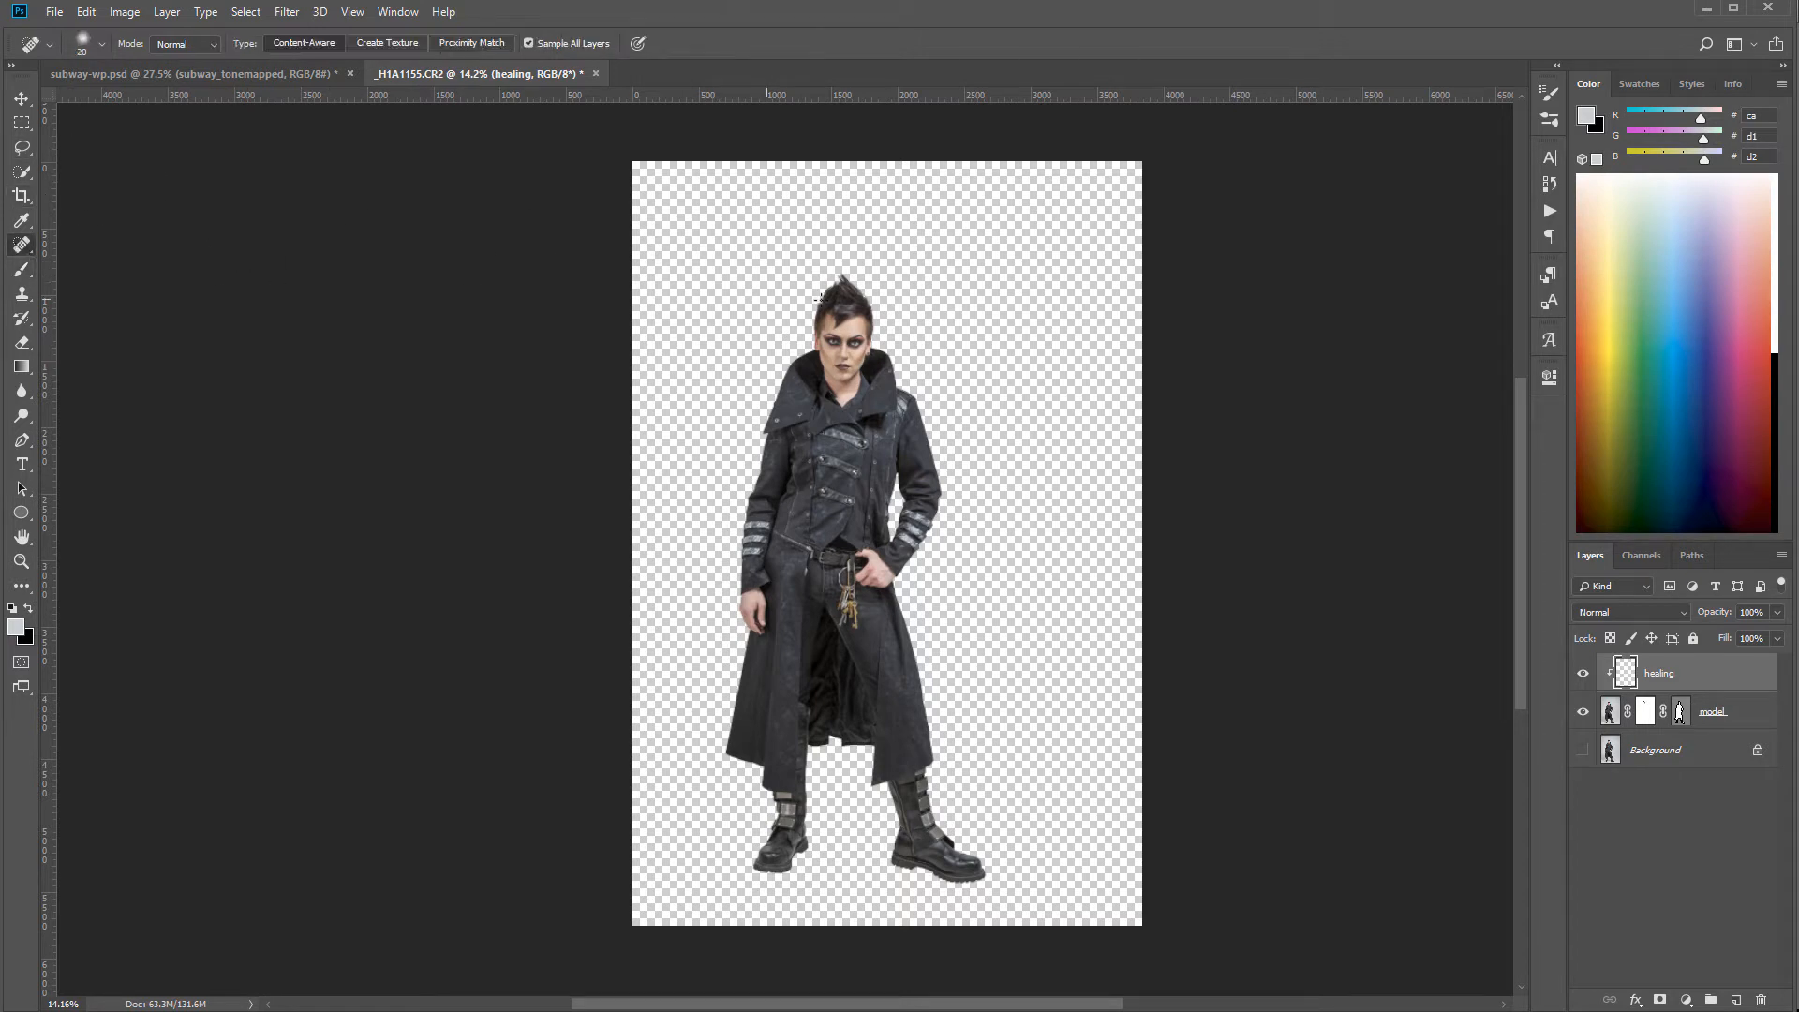
scroll(877, 297, up, 10)
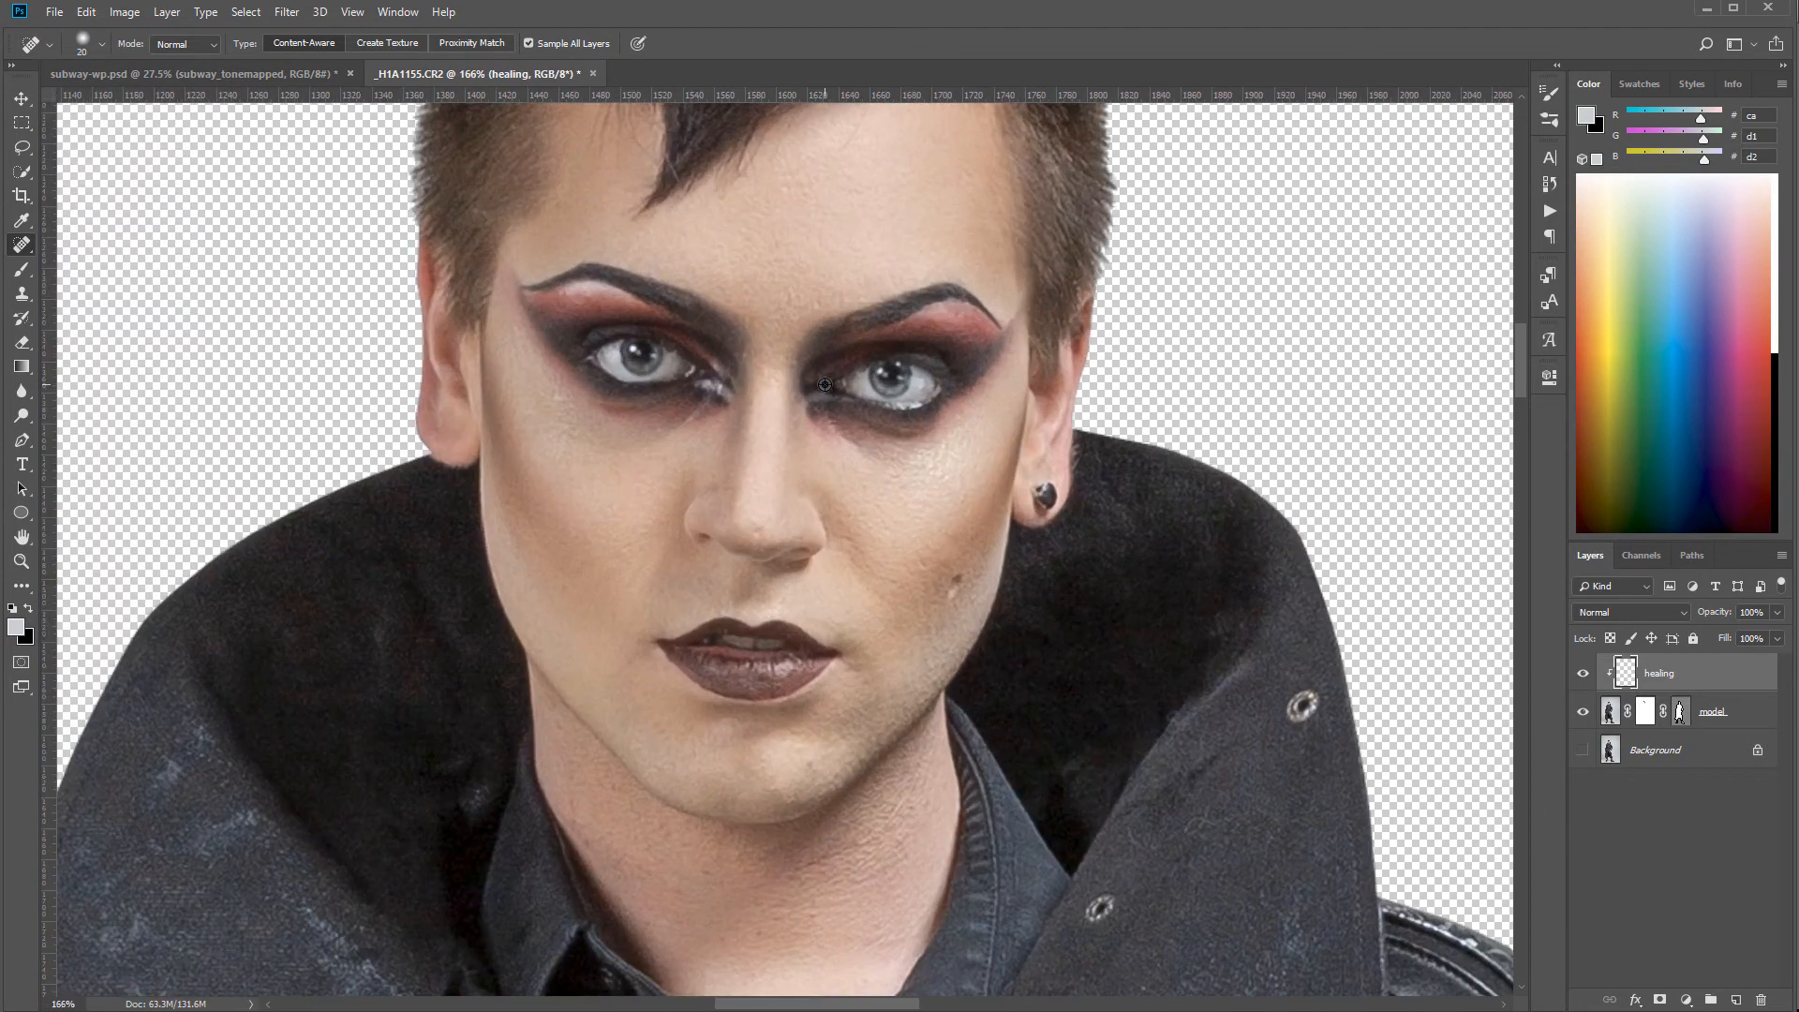
scroll(825, 384, up, 5)
drag(1041, 468, 977, 947)
drag(959, 599, 1160, 405)
drag(1162, 476, 996, 117)
mouse_move(947, 918)
mouse_down()
mouse_move(831, 543)
mouse_move(1067, 576)
mouse_move(1150, 666)
mouse_up()
scroll(945, 433, up, 3)
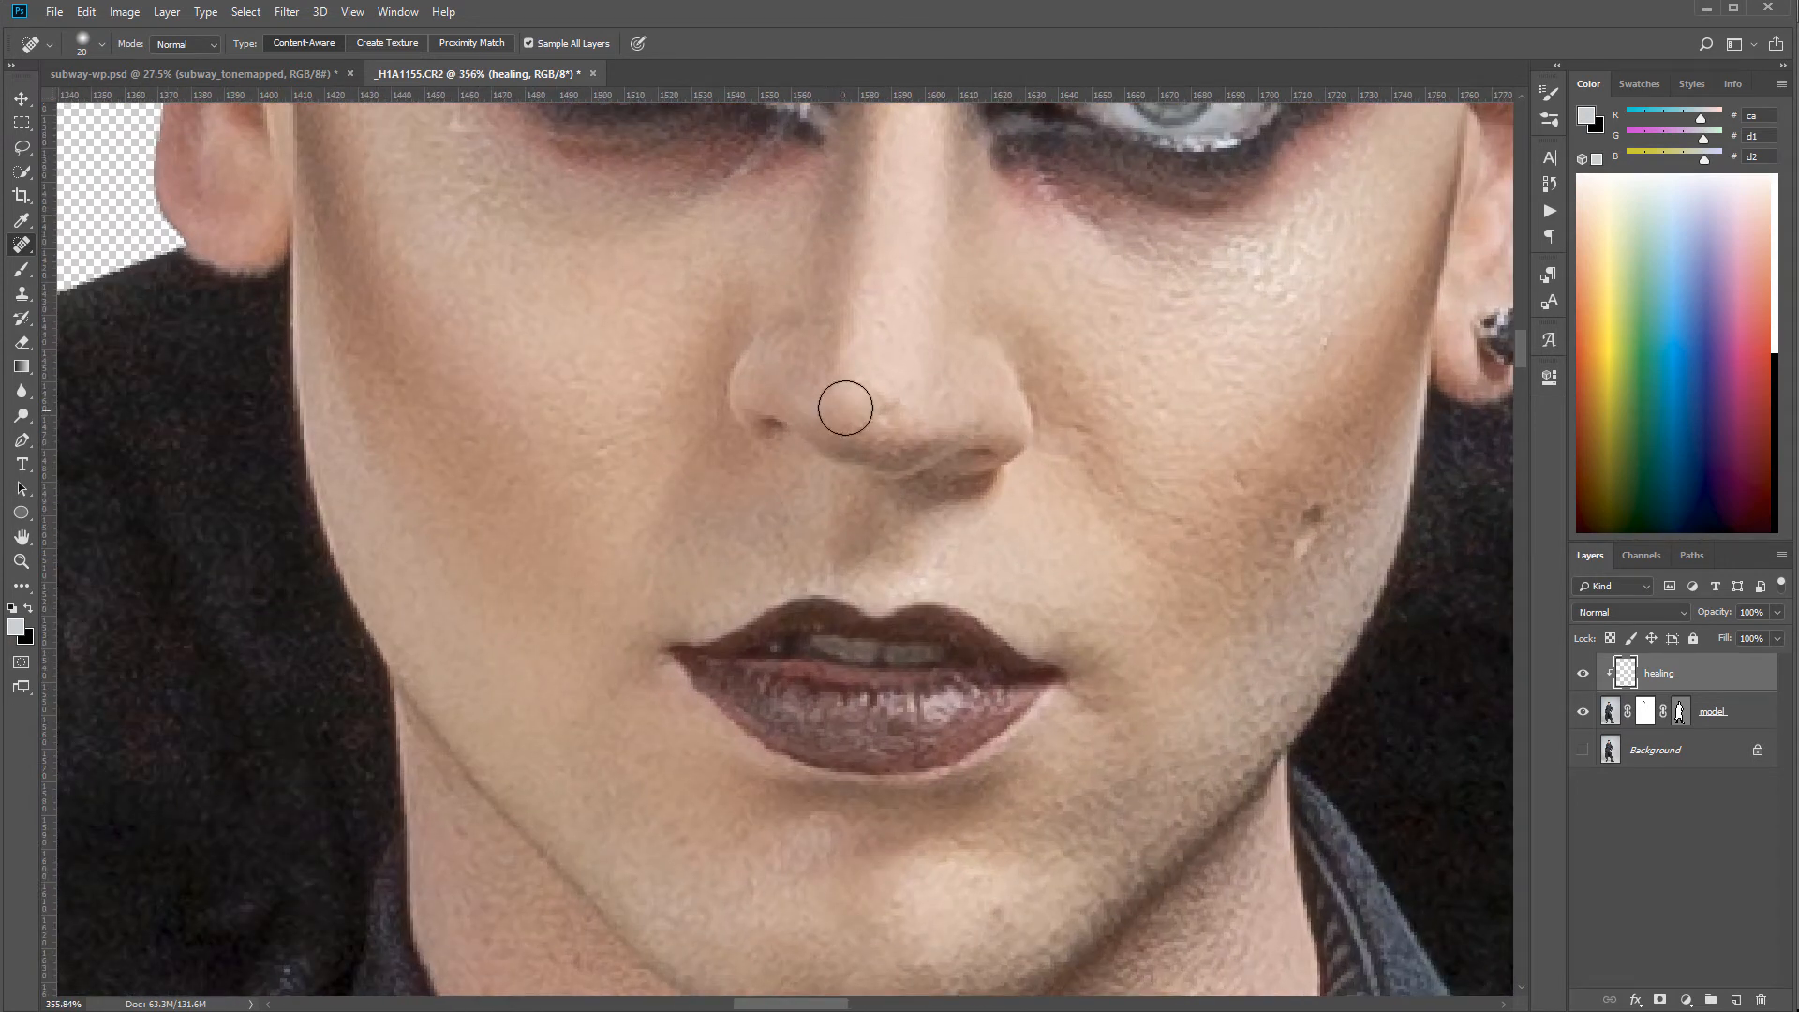
key(bracketleft)
key(bracketleft)
drag(868, 397, 898, 405)
- Heal the blemishes on the skin at the base of the neck
scroll(1151, 694, down, 5)
scroll(1094, 644, left, 2)
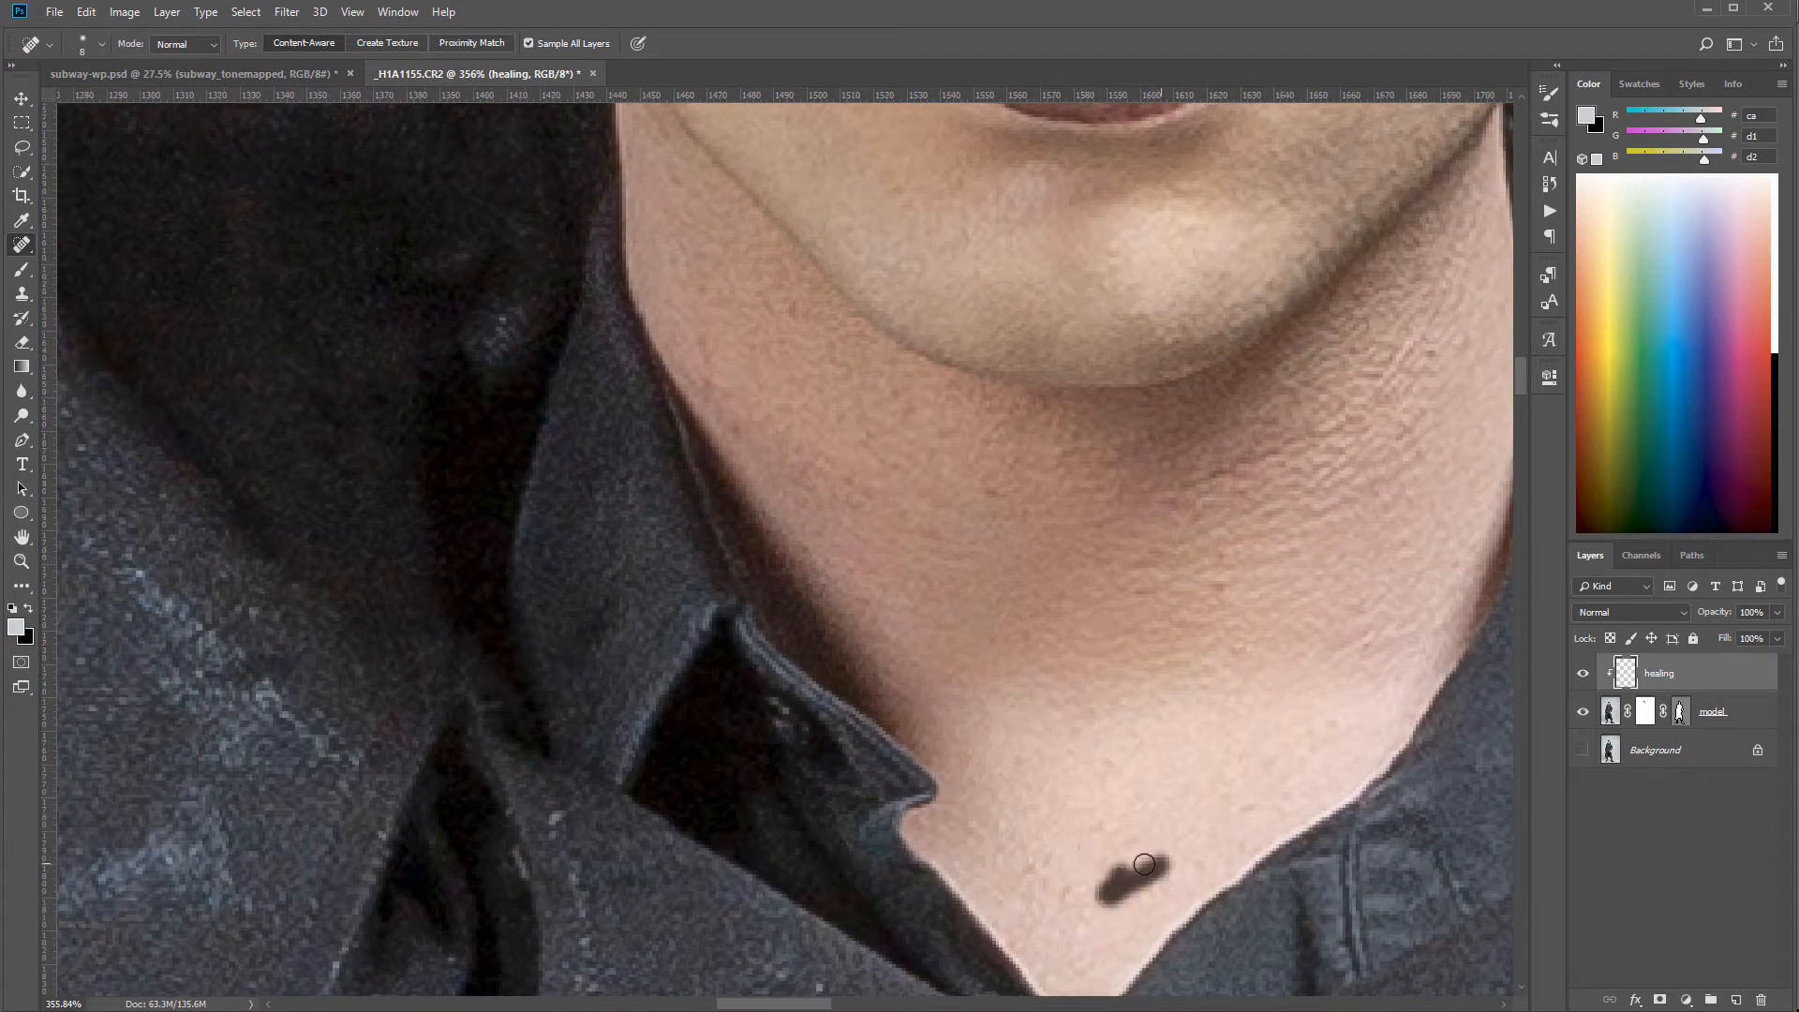
drag(1322, 904, 903, 454)
- Inspect the jacket, belt and hand for blemishes and return to the face
drag(923, 759, 944, 313)
drag(844, 797, 938, 300)
drag(892, 610, 731, 239)
drag(627, 817, 618, 374)
scroll(687, 613, down, 10)
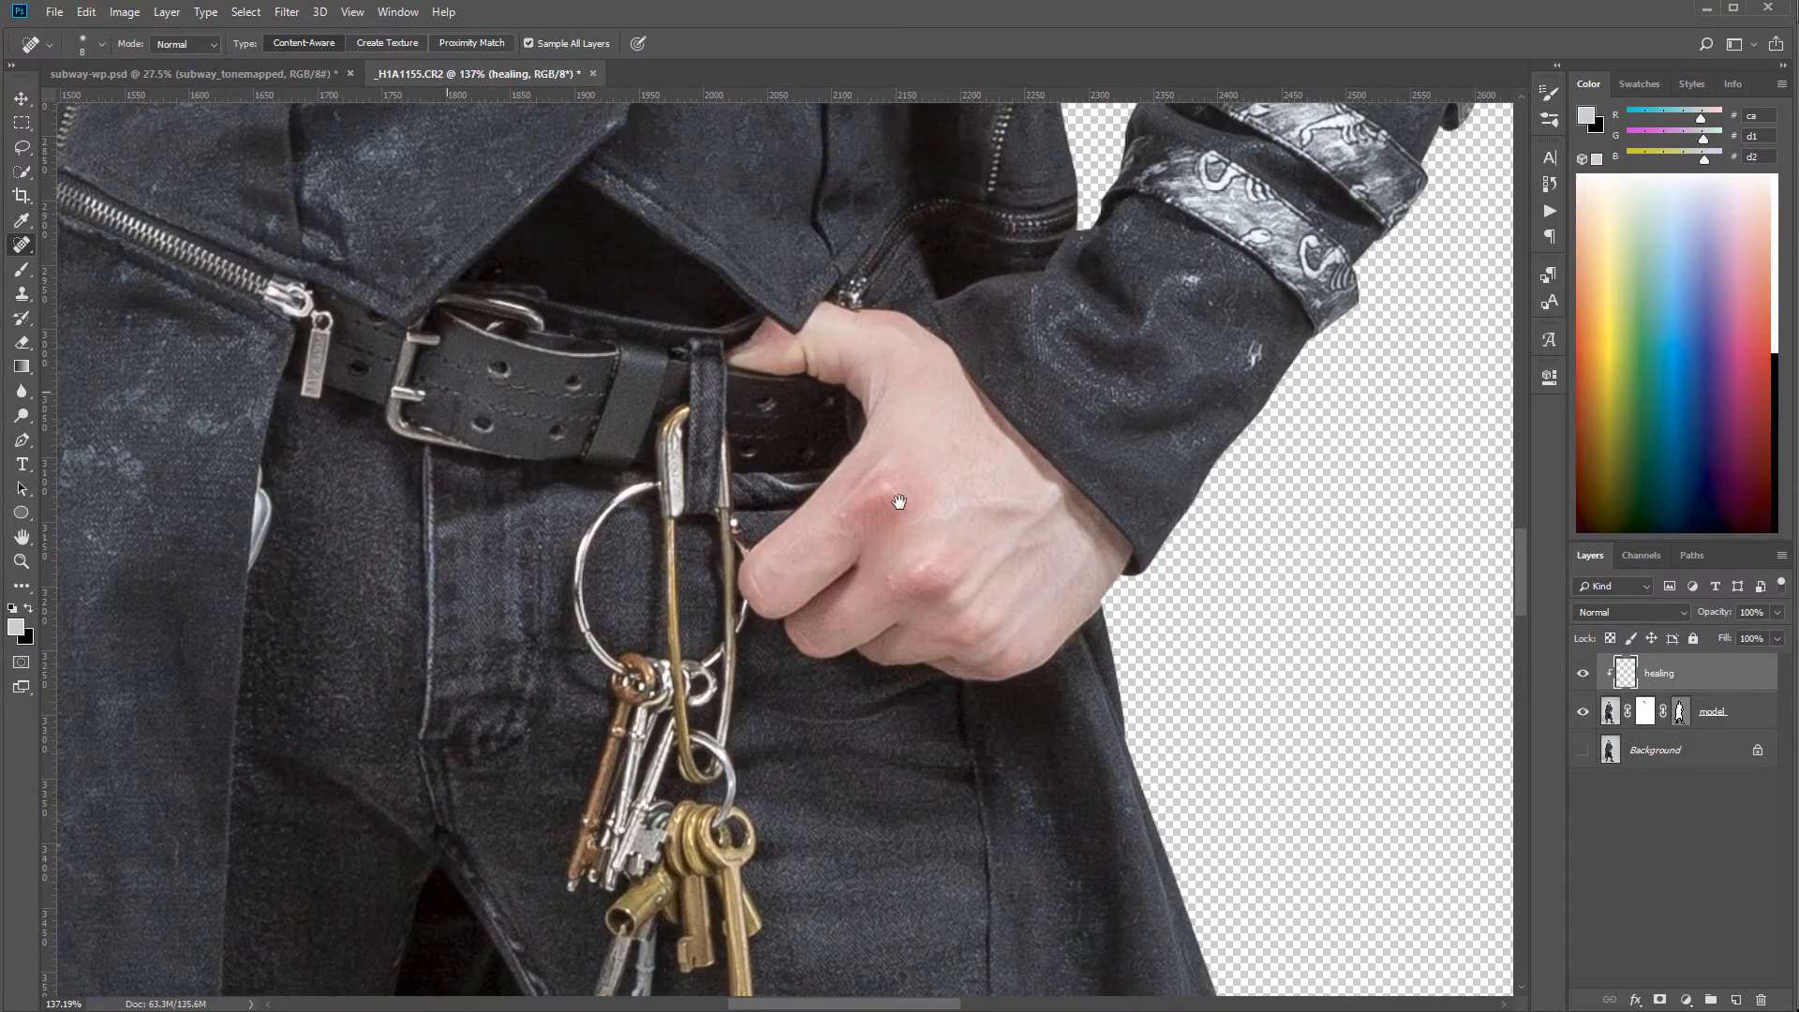
drag(899, 503, 931, 811)
drag(903, 362, 1406, 918)
drag(856, 378, 366, 839)
drag(877, 499, 784, 693)
drag(898, 440, 1087, 521)
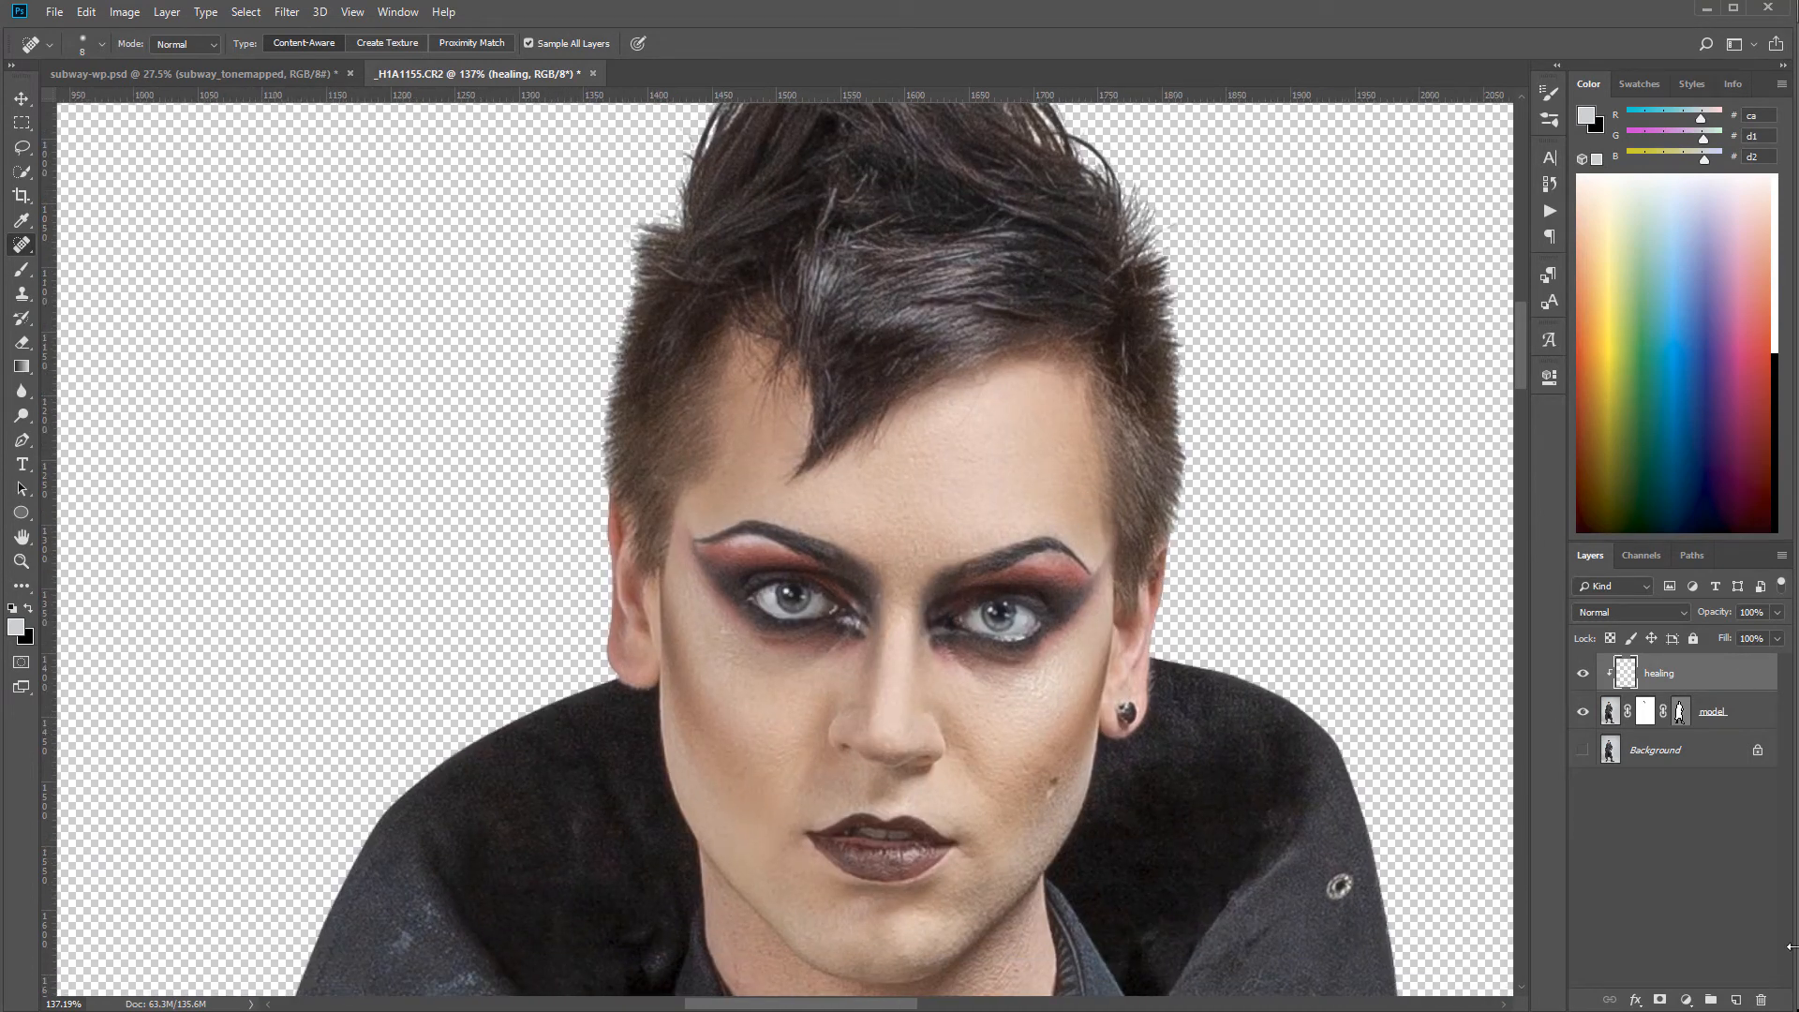
- Add a new layer filled with 50% Gray at 100% opacity and clip it to the model
click(1735, 999)
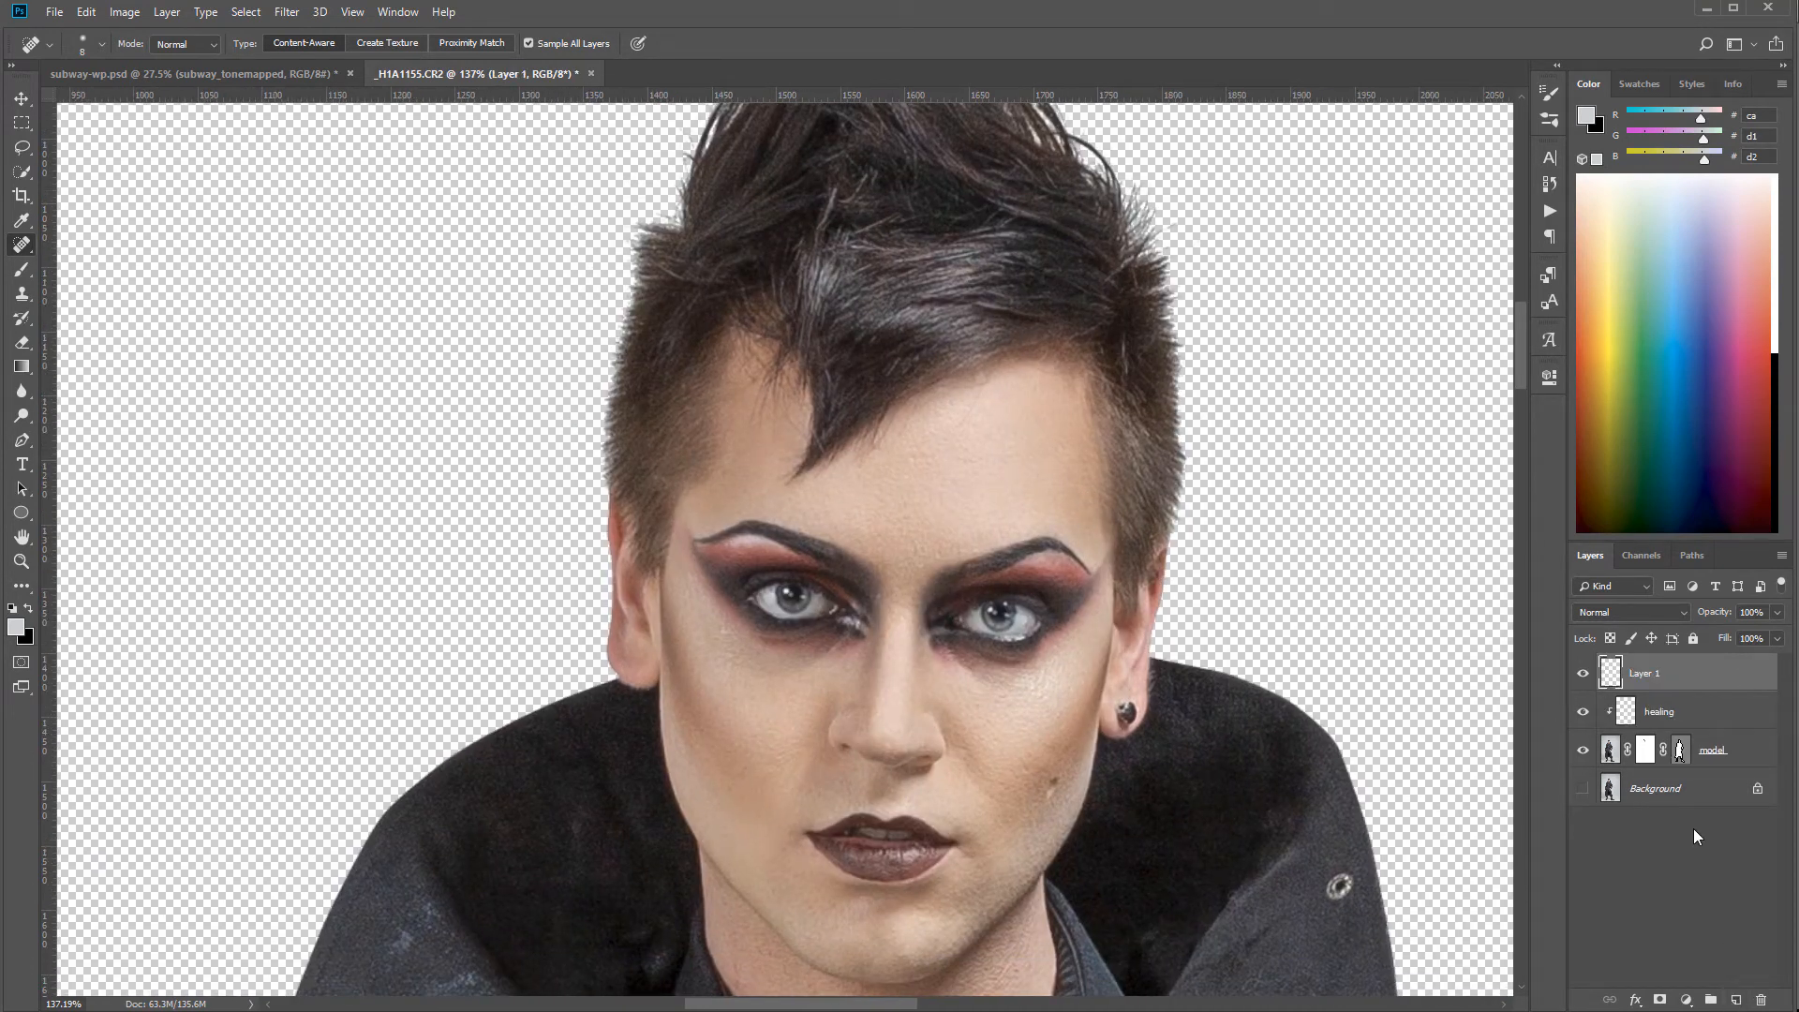
key(shift+F5)
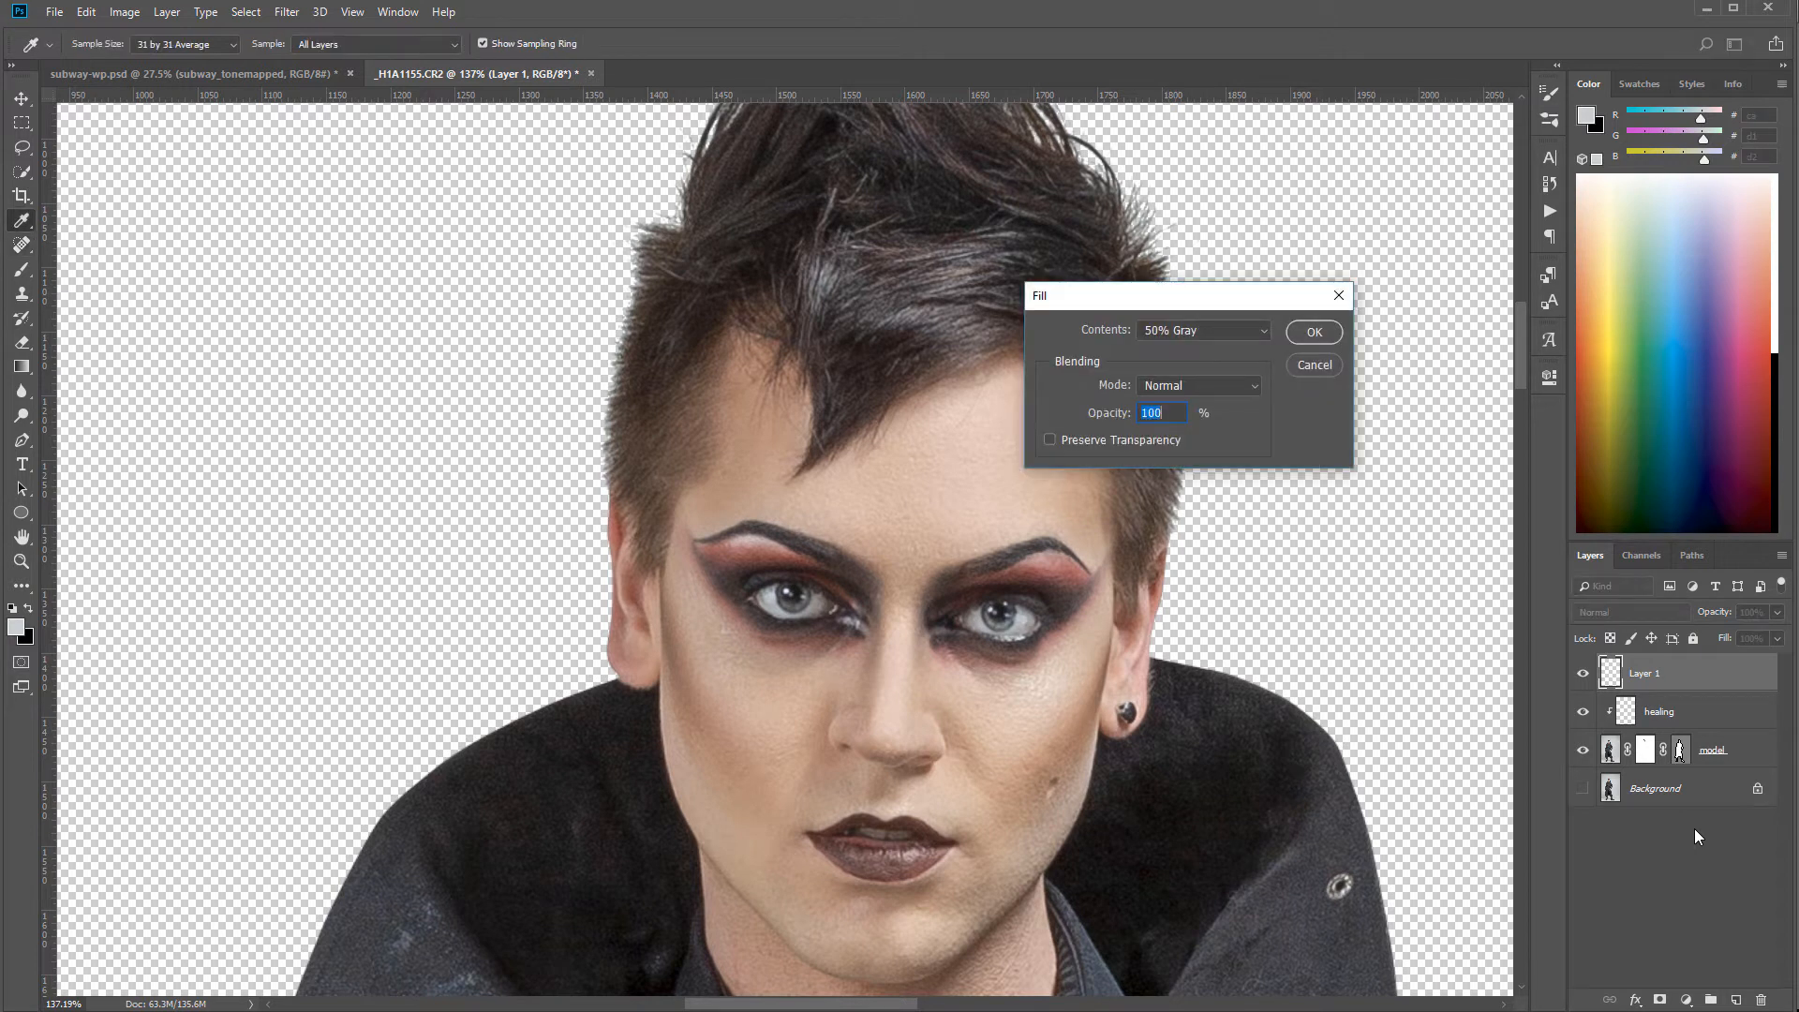
key(Return)
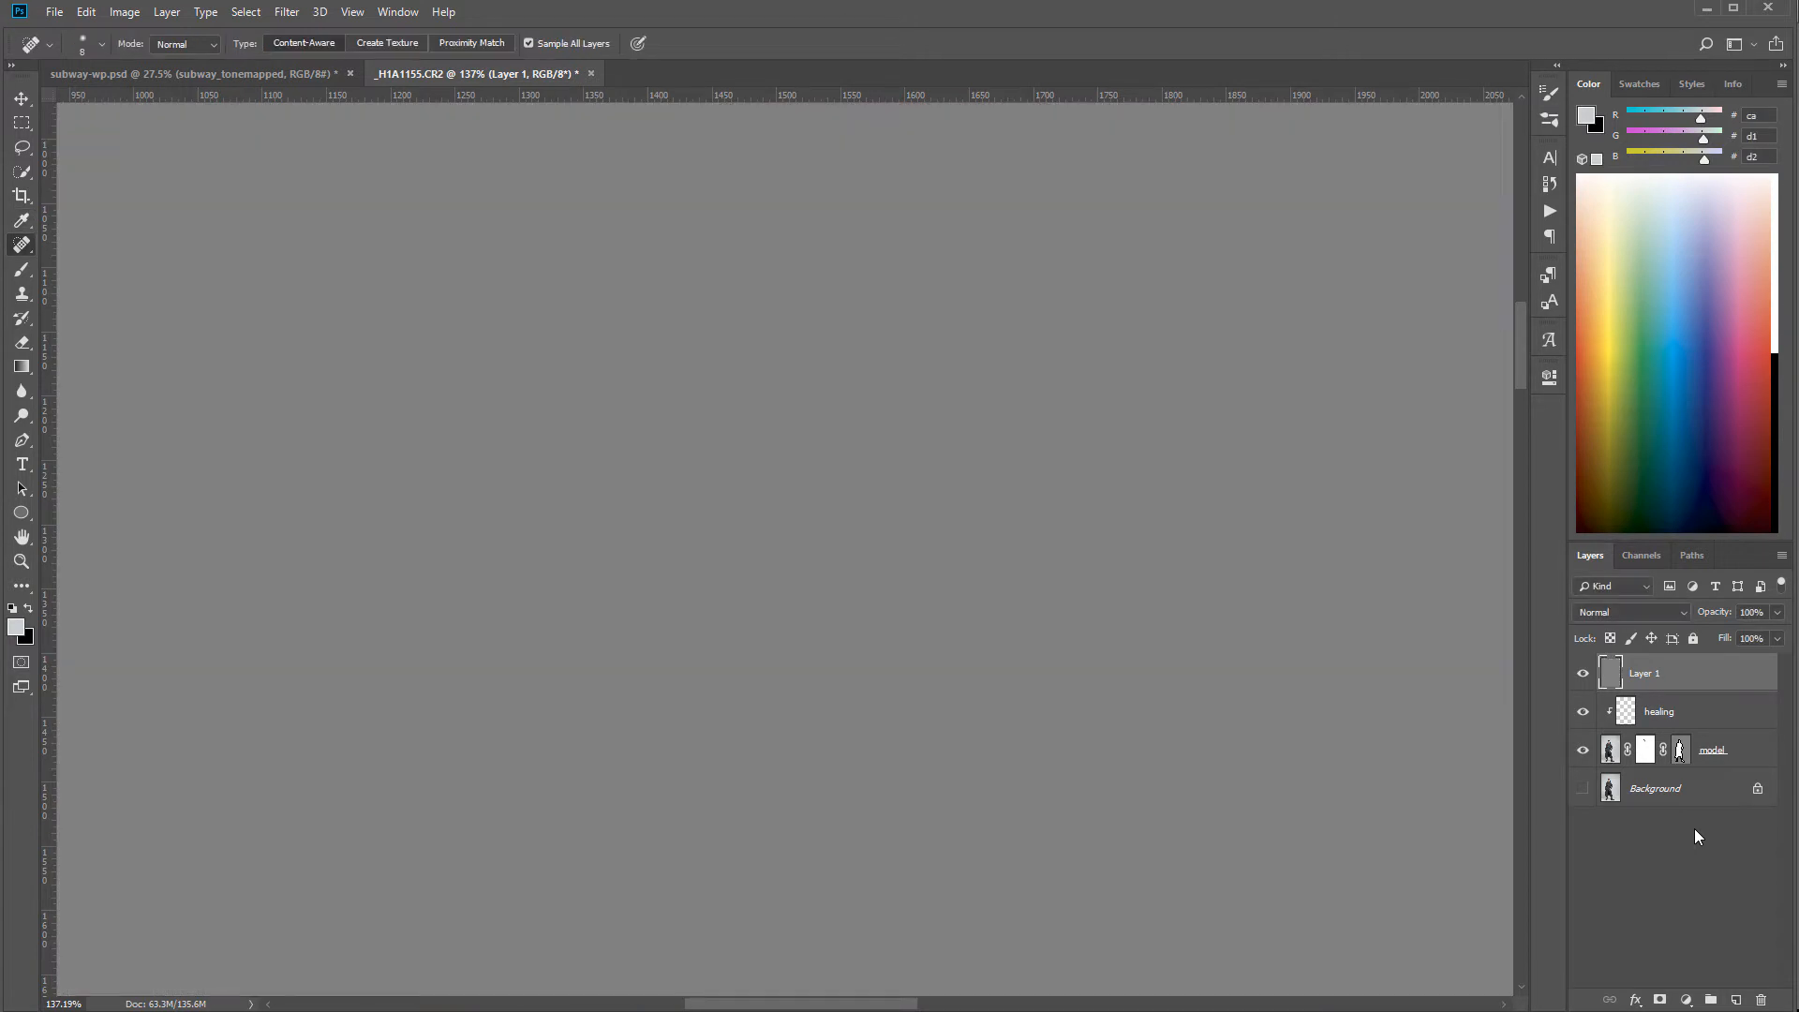
alt+click(1722, 690)
- Rename the clipped gray layer D&B and set its blend mode to Soft Light
double_click(1659, 674)
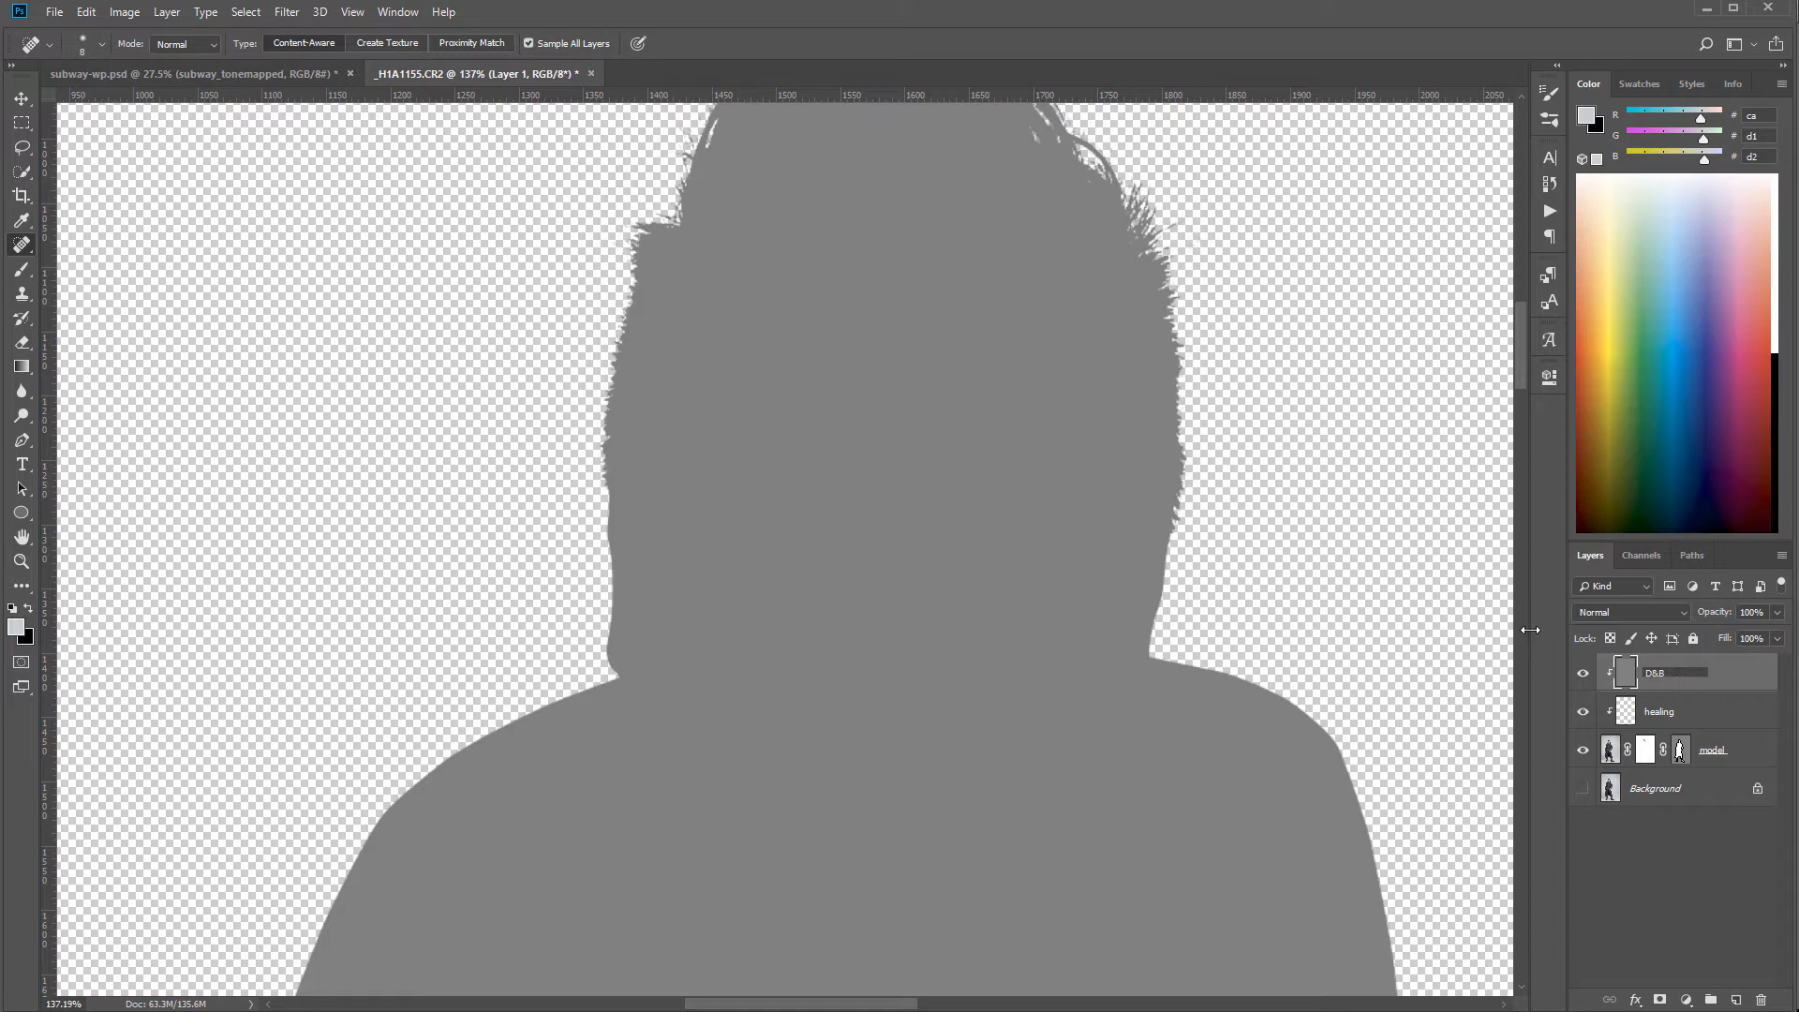
key(Return)
click(1677, 614)
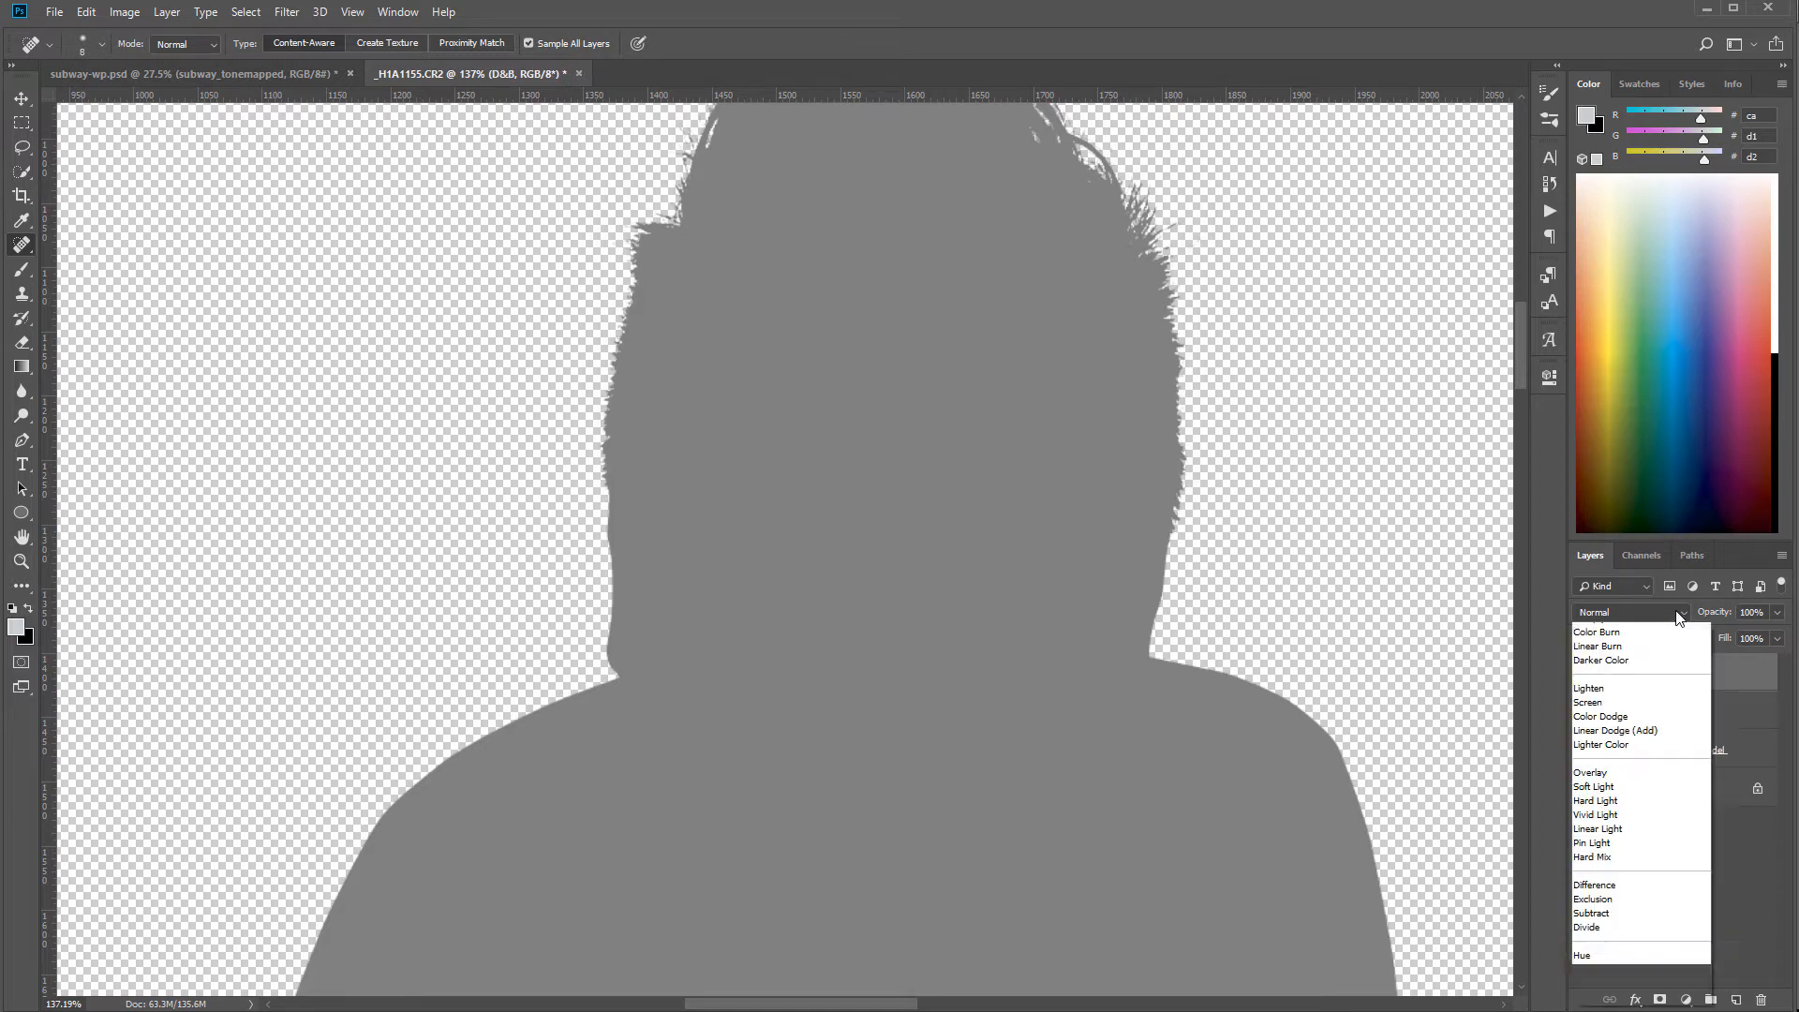
click(1598, 853)
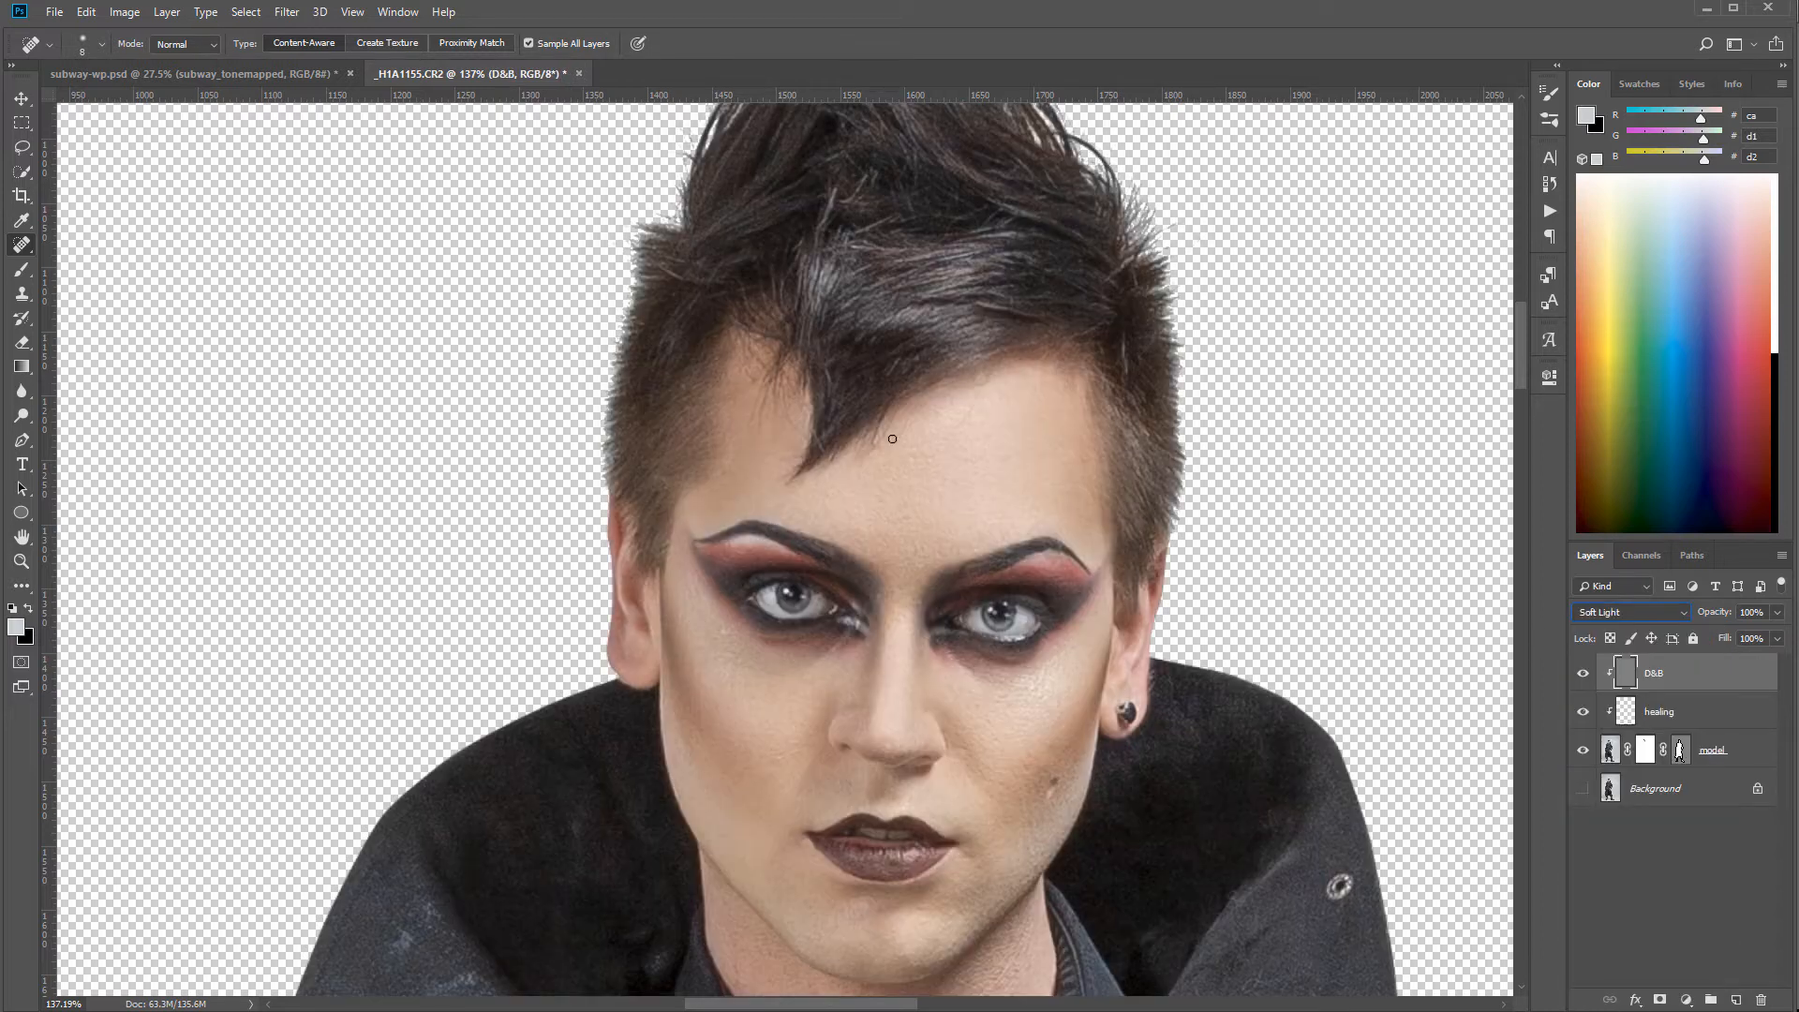
- Set up a soft round 55 px brush with black as the foreground color and 8% opacity
click(20, 271)
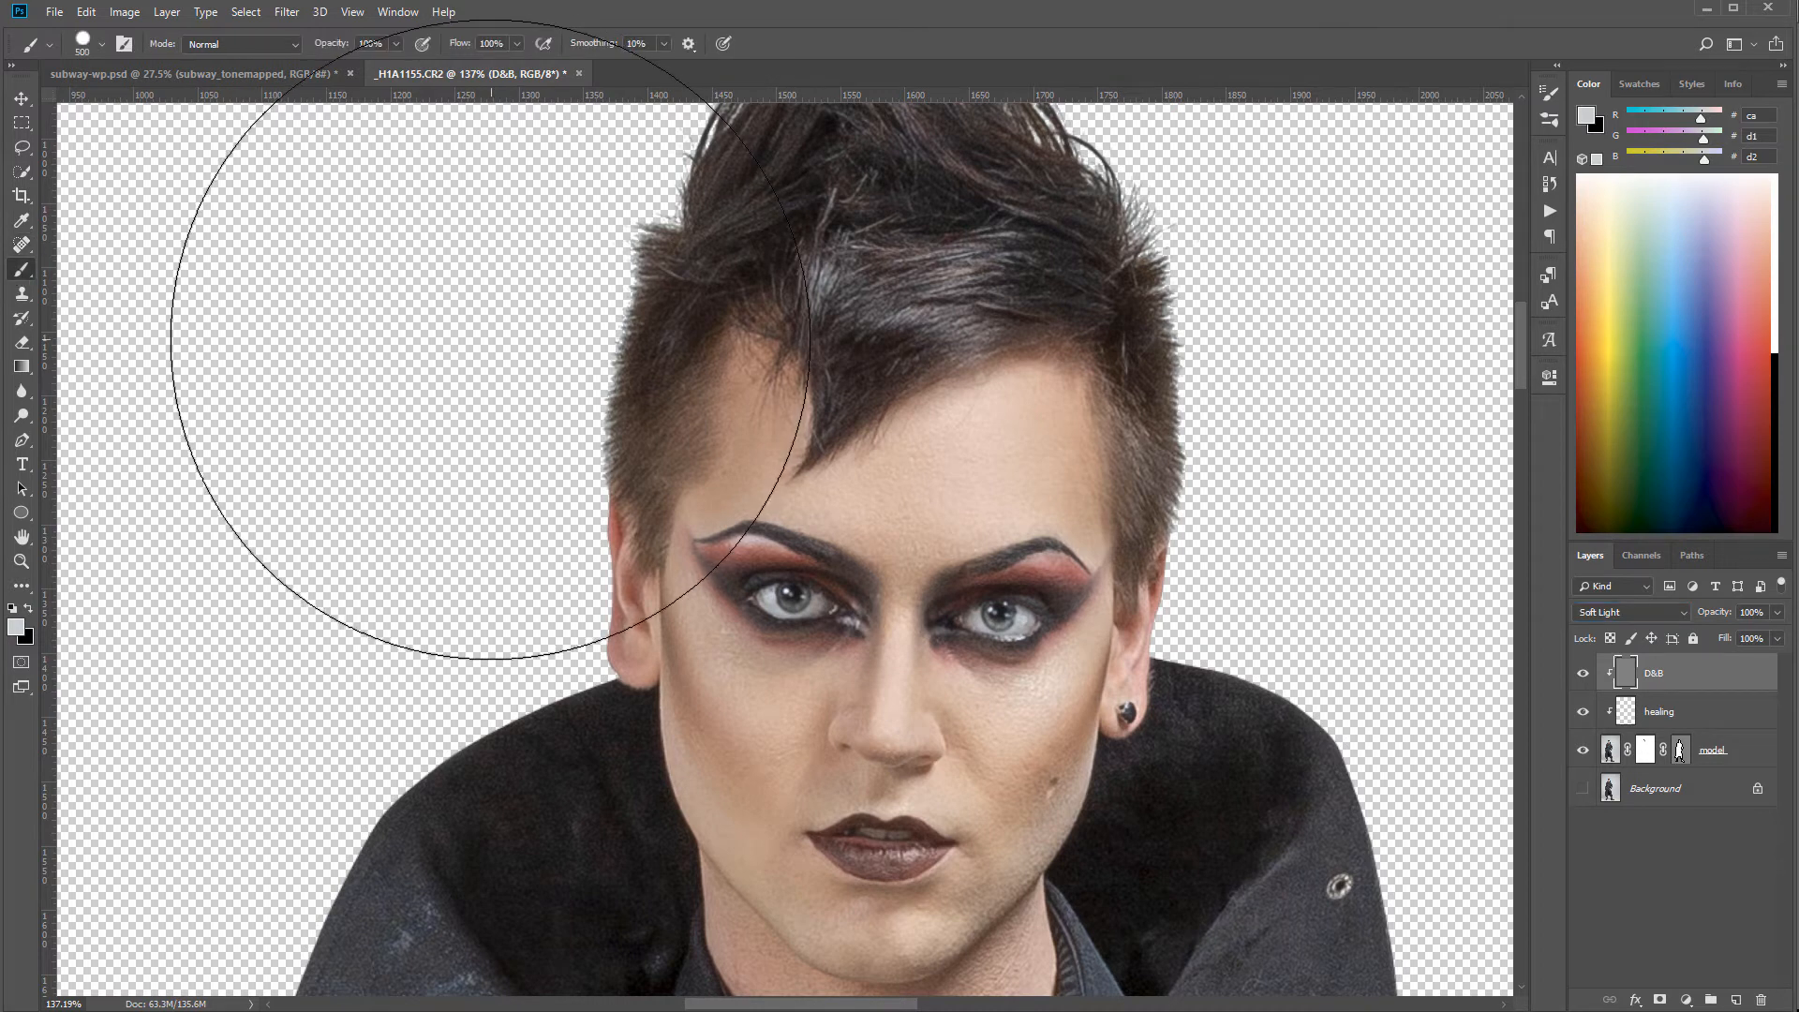
right_click(377, 364)
click(499, 532)
click(511, 409)
click(280, 332)
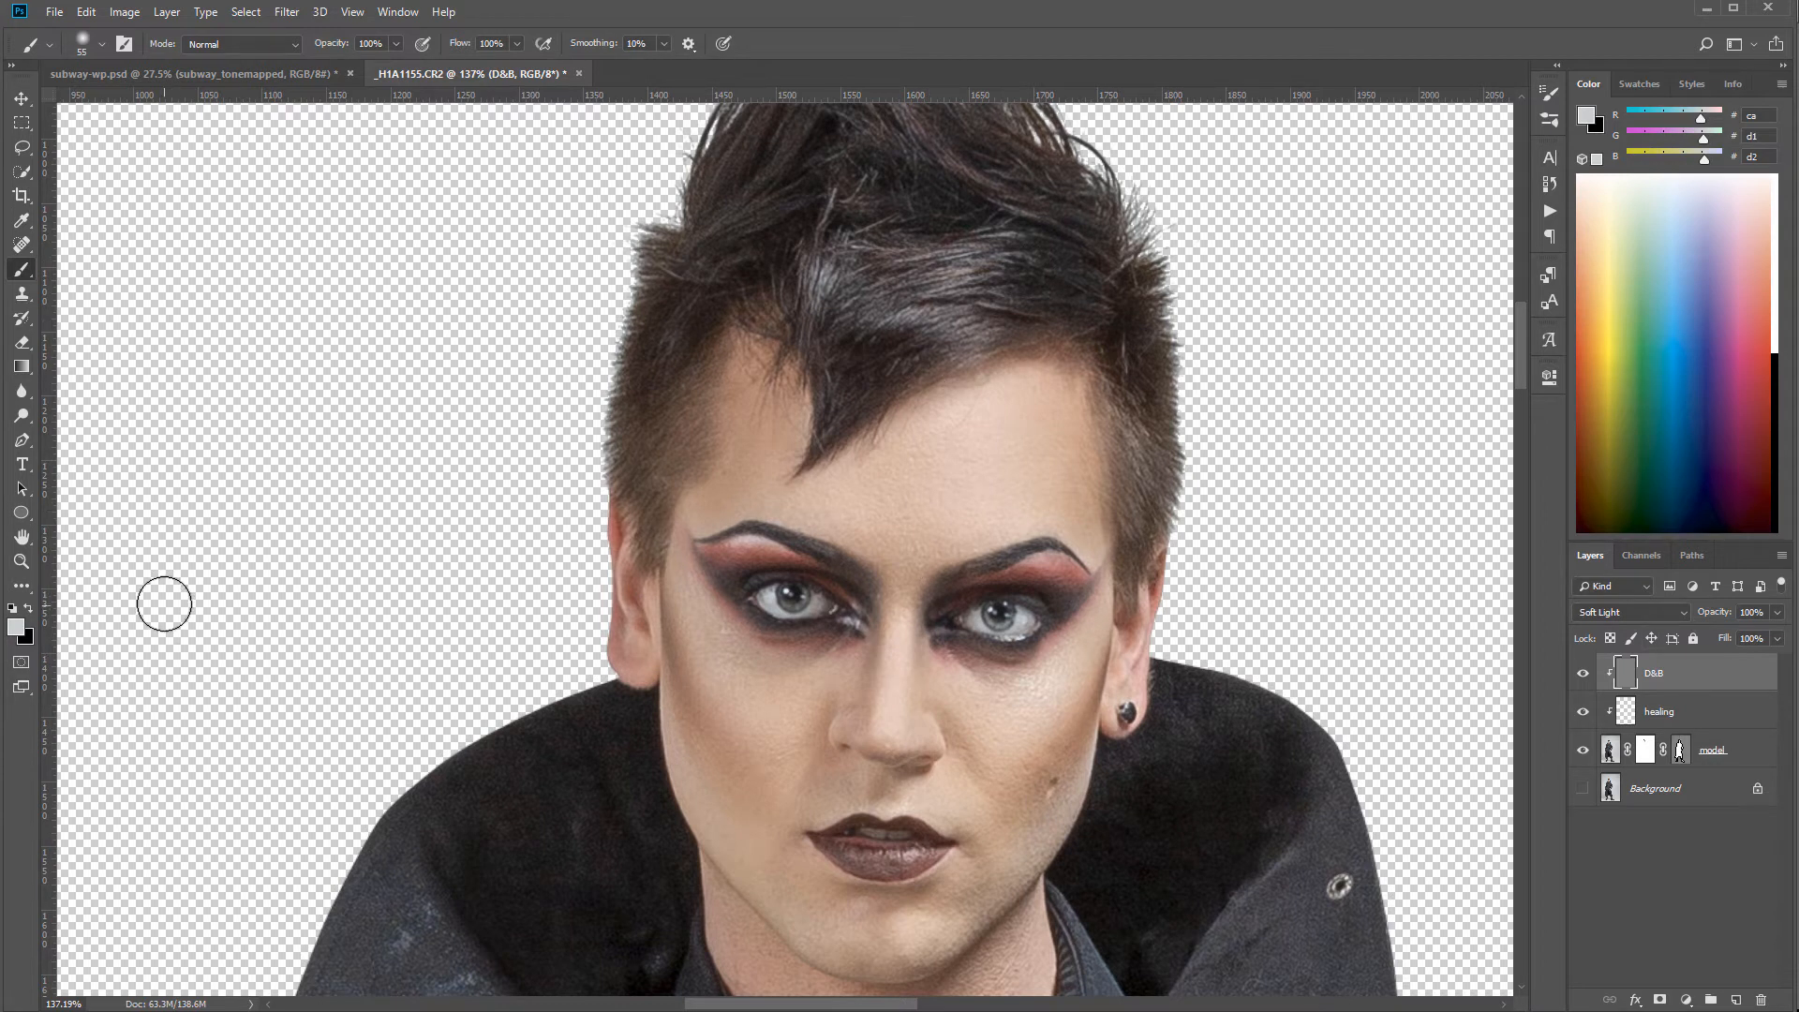
key(d)
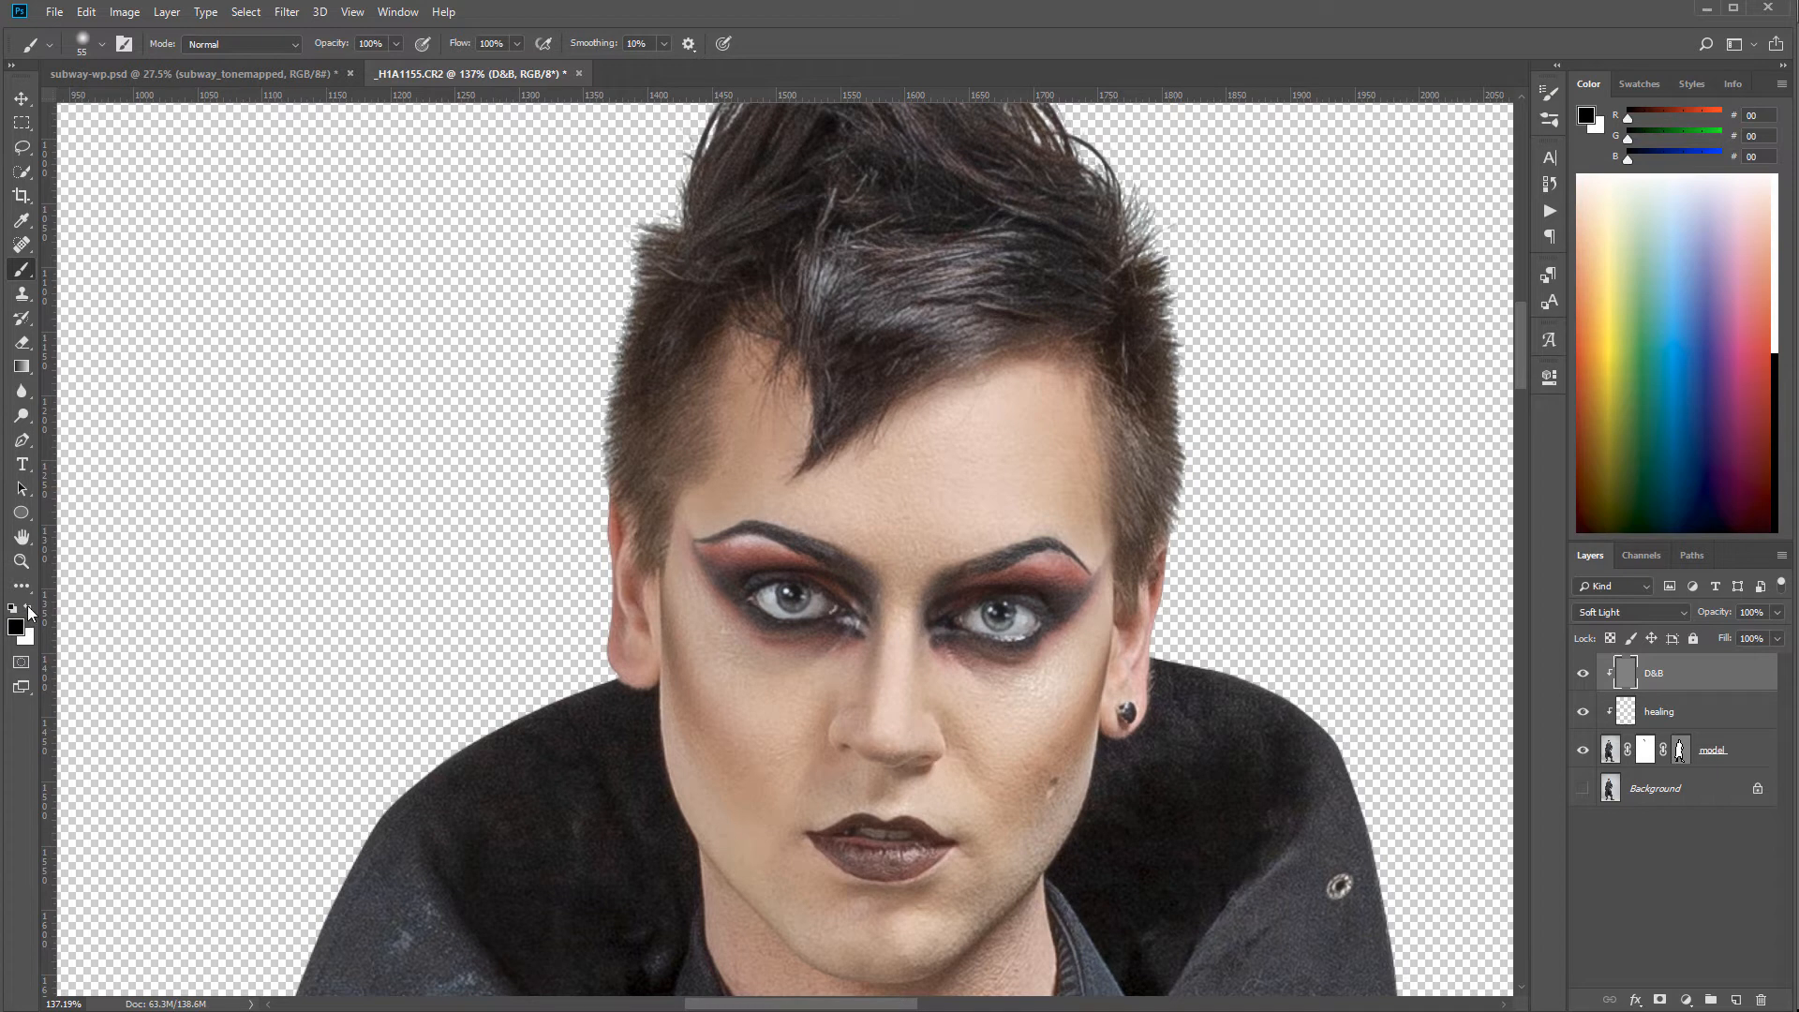
click(396, 44)
click(572, 401)
- Burn in the cheek contours, forehead edges and sides of the nose in black with an 80 px brush on the D&B layer
key(bracketright)
key(bracketright)
key(bracketright)
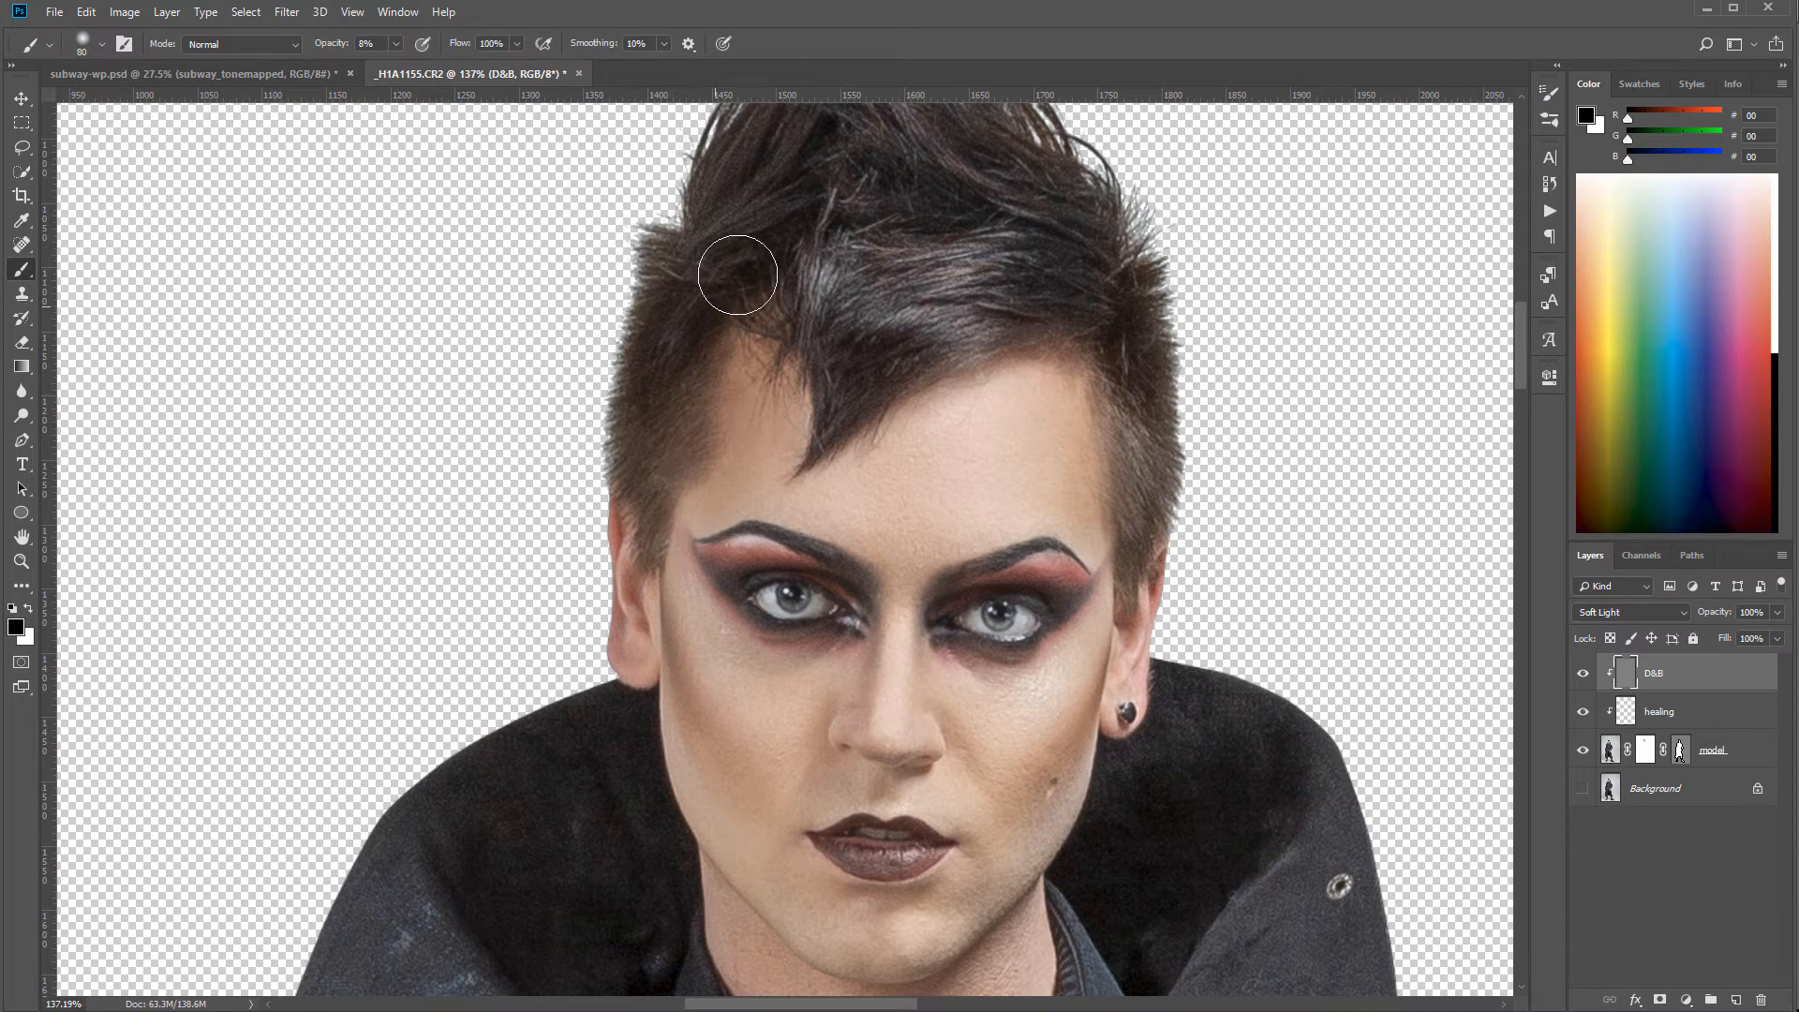
drag(671, 650, 718, 901)
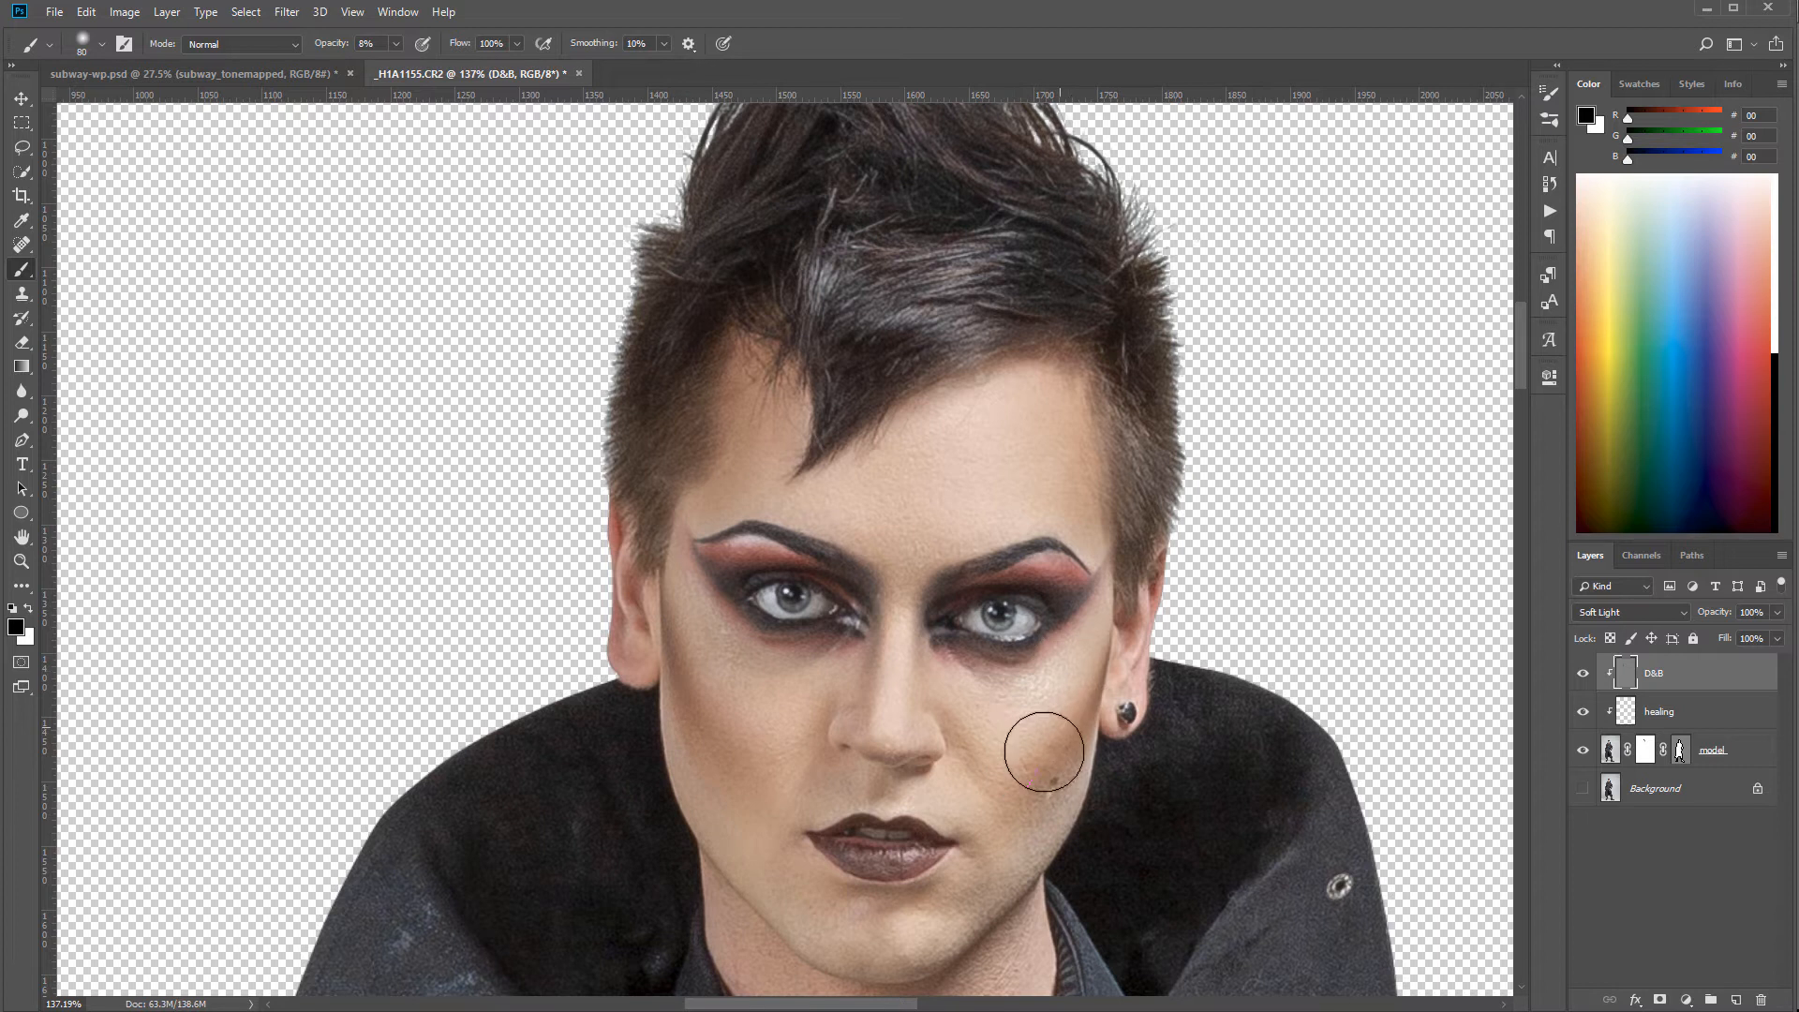
drag(1125, 799, 1129, 448)
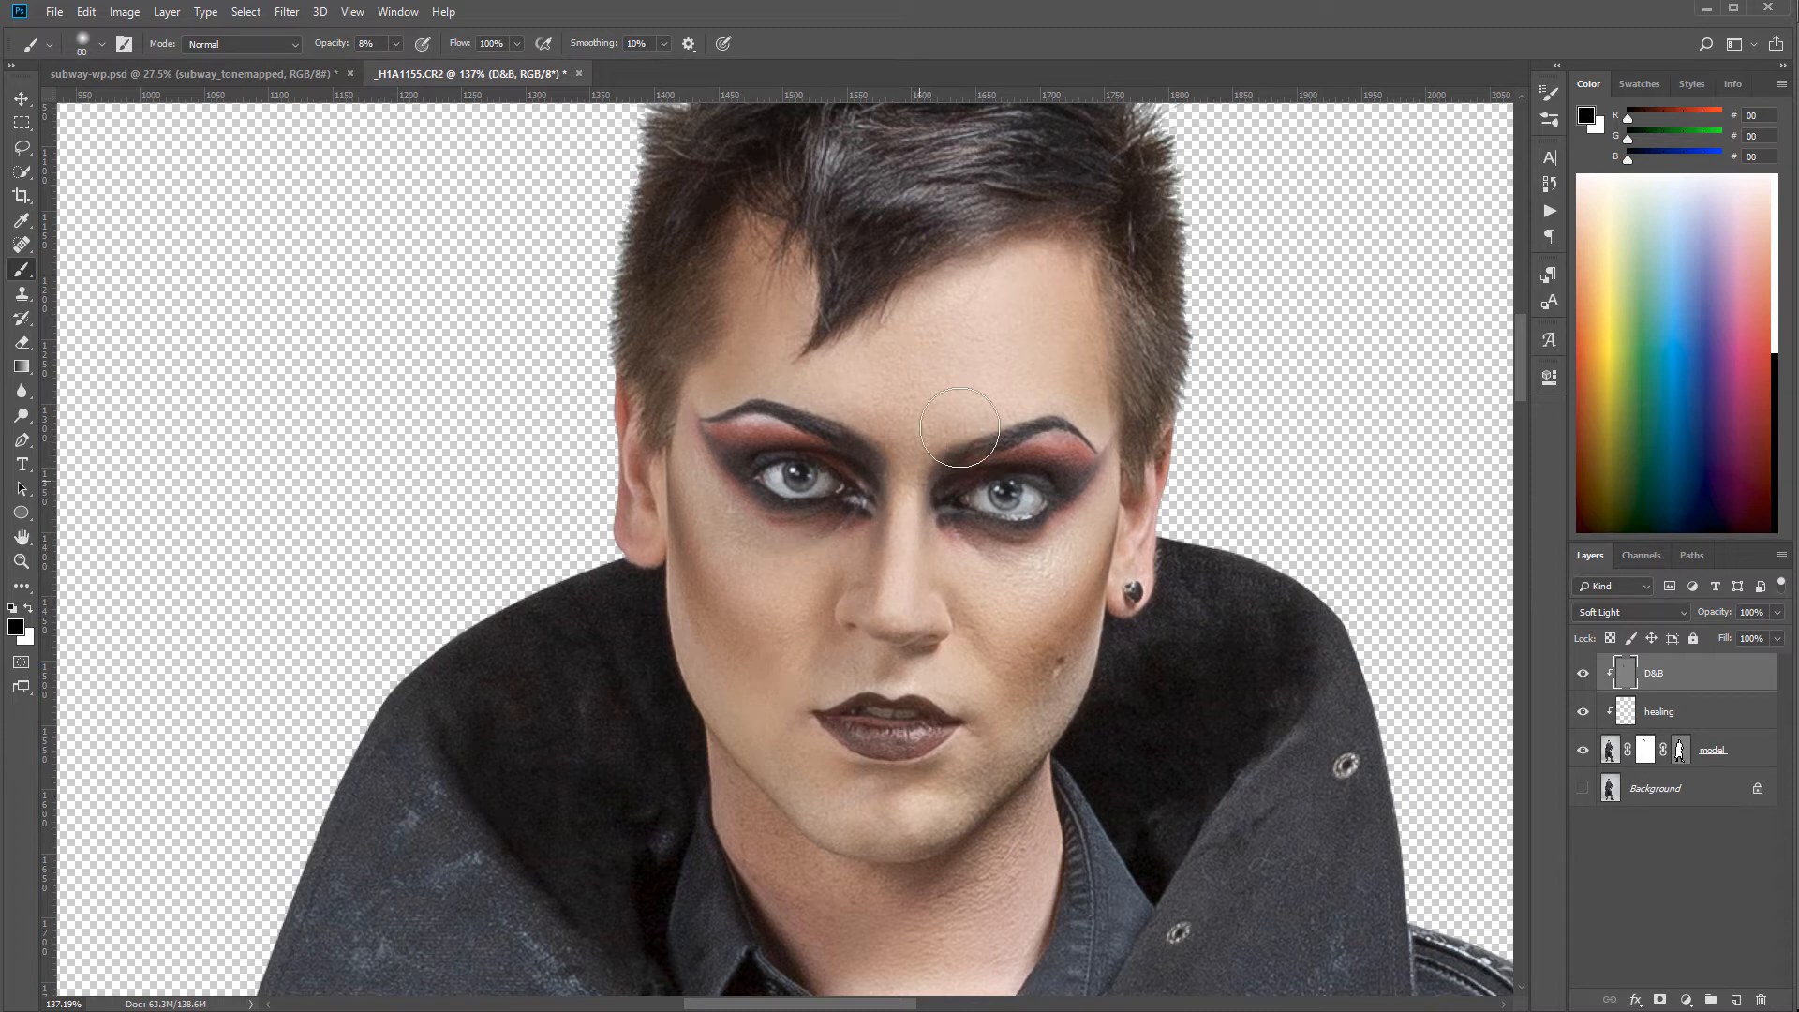
mouse_move(1039, 290)
mouse_down()
mouse_move(1095, 206)
mouse_move(1012, 241)
mouse_move(1065, 257)
mouse_move(1113, 368)
mouse_move(1064, 269)
mouse_move(1042, 270)
mouse_move(1095, 401)
mouse_up()
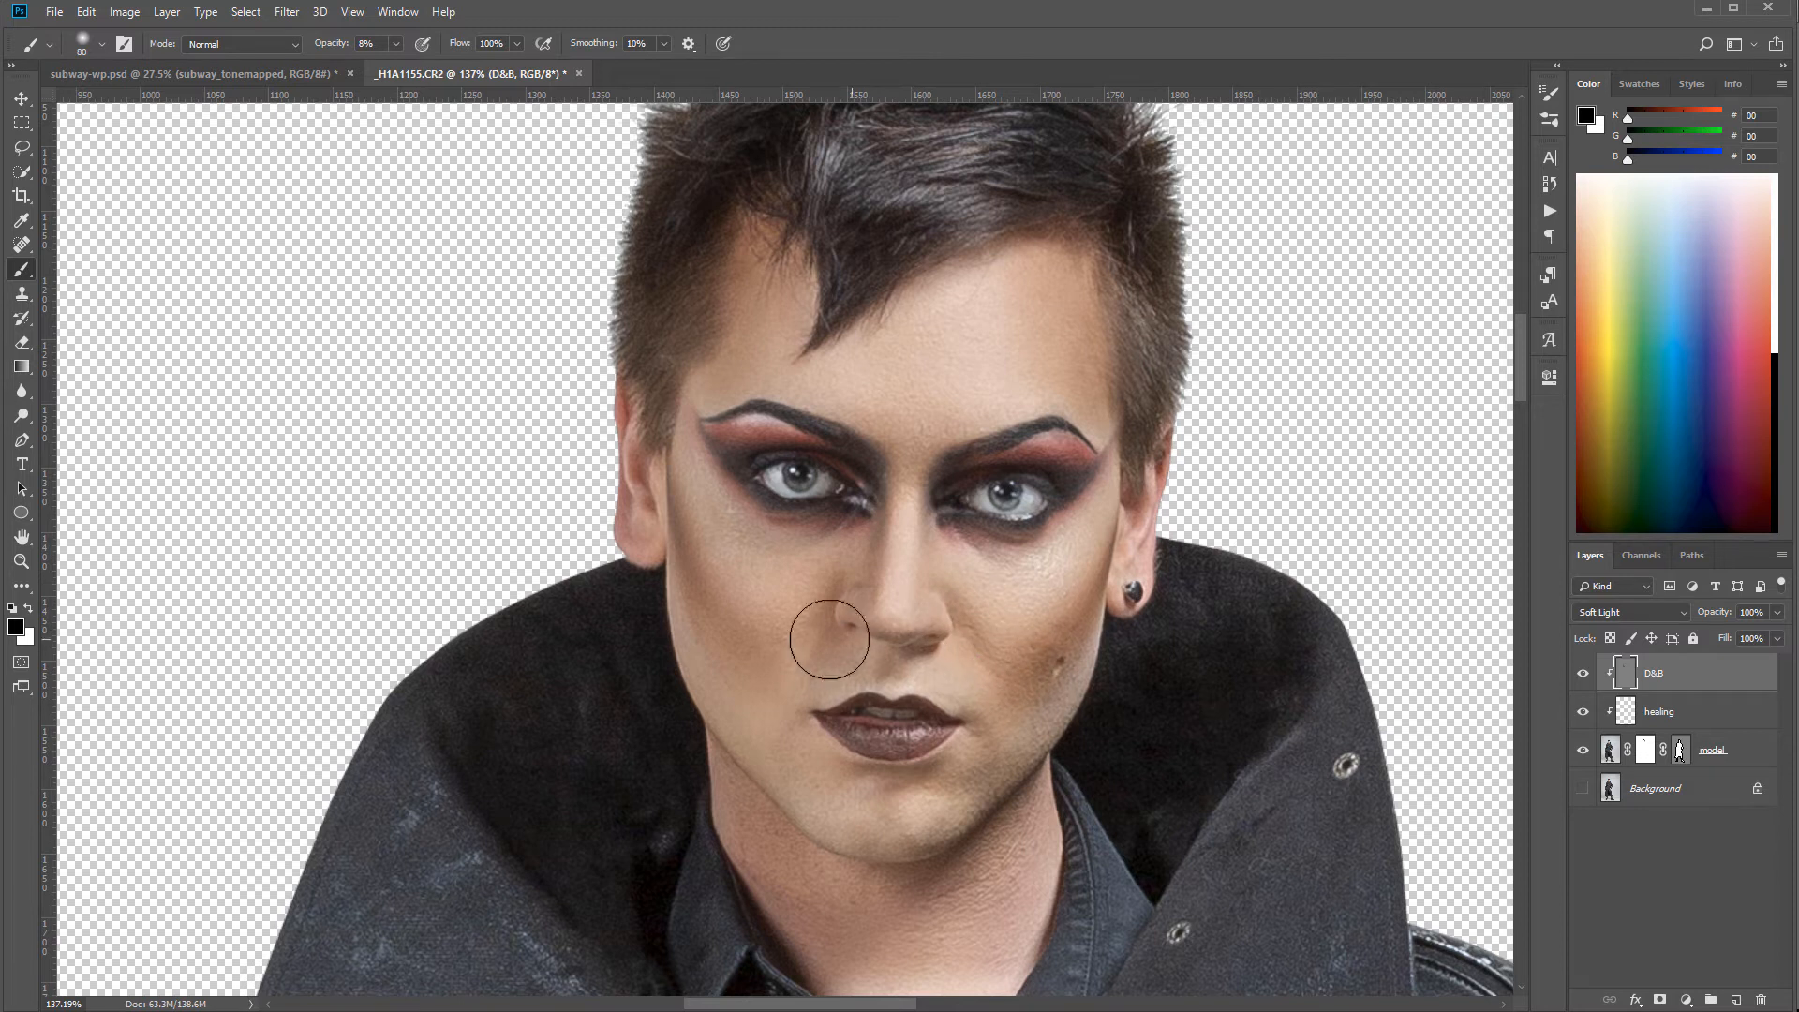
- Dodge the bridge of the nose in white with a 40 px brush on the D&B layer
key(x)
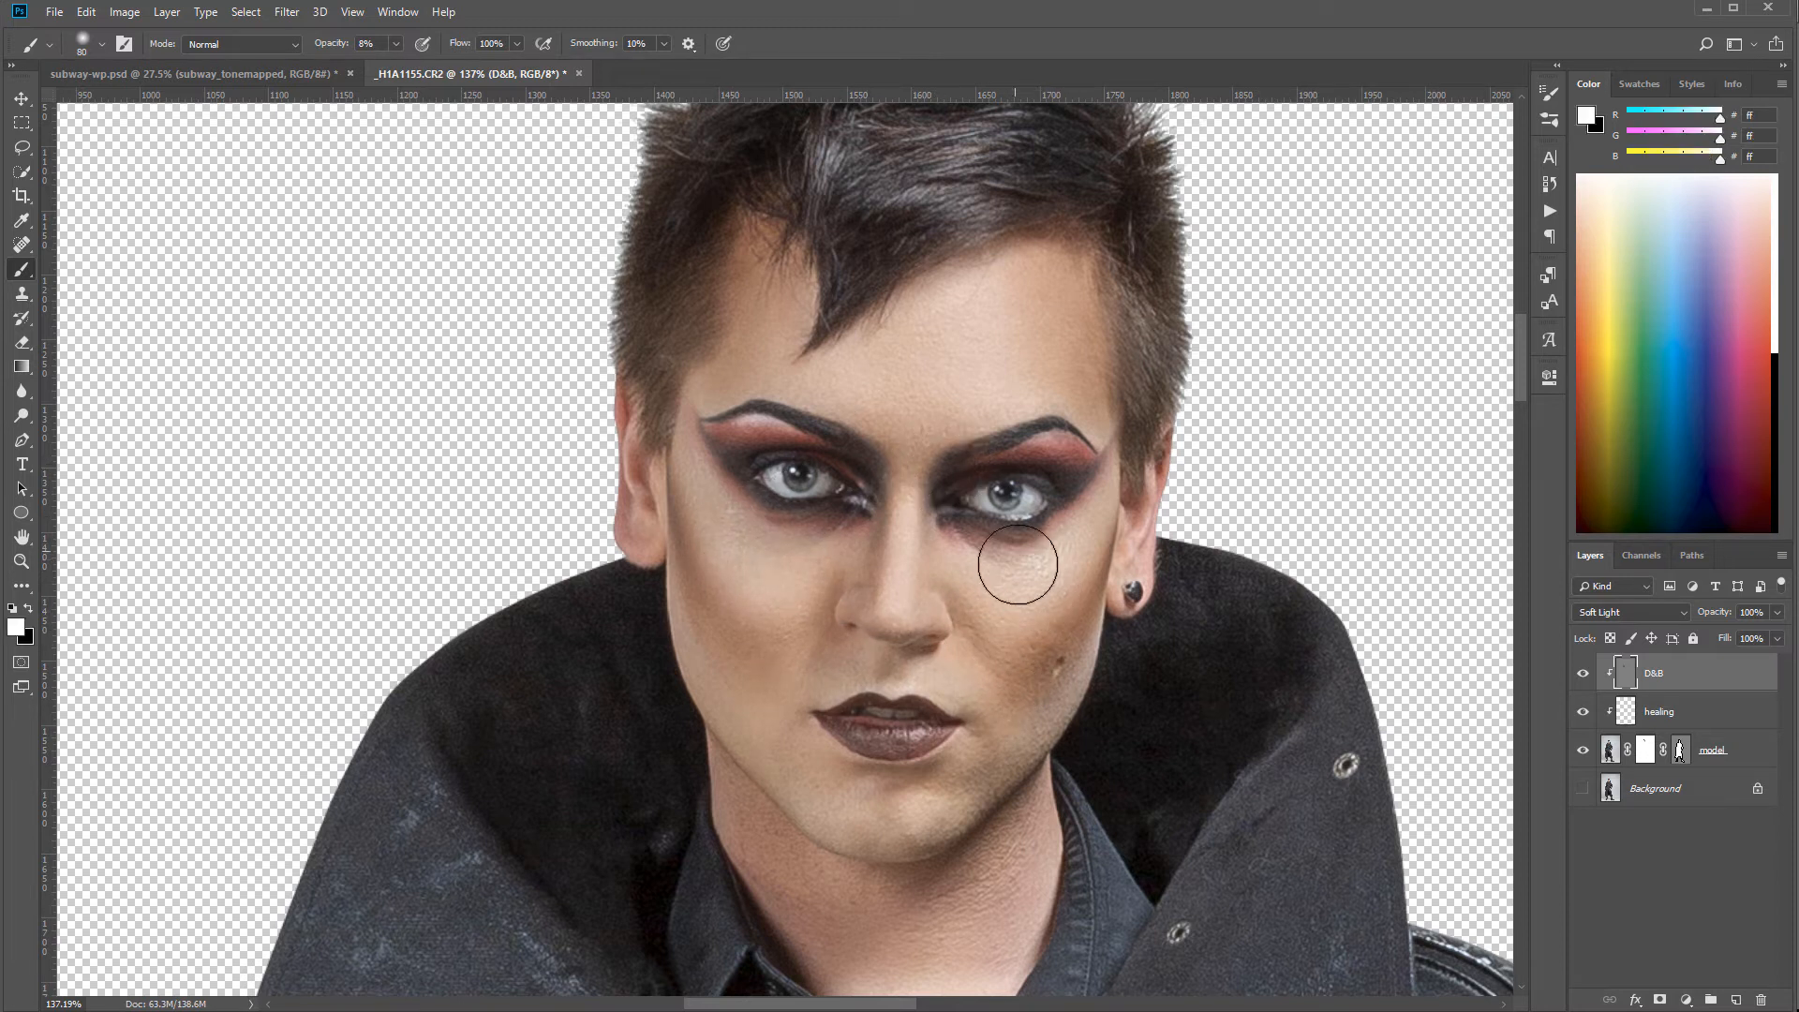
key(bracketleft)
key(bracketleft)
key(bracketleft)
key(bracketleft)
drag(897, 561, 895, 604)
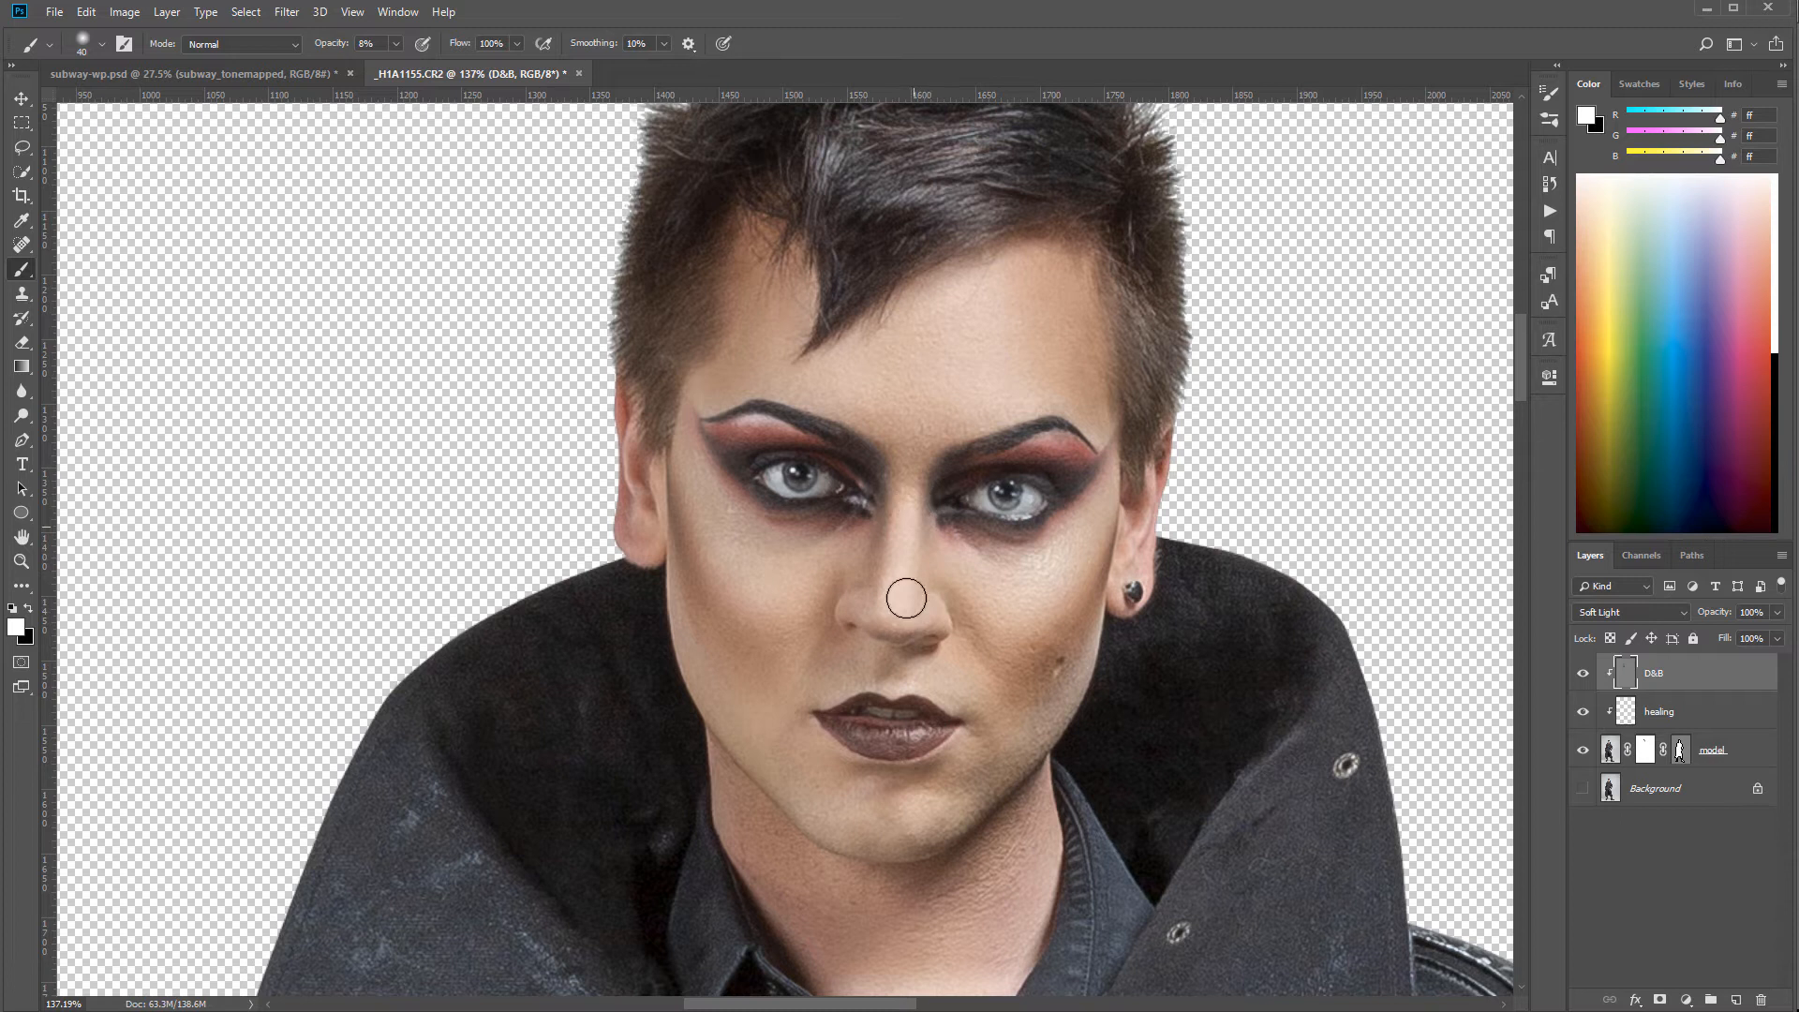
- Dodge highlights below both eyes, on the chin and around the lips in white at 40 px, comparing the face with D&B hidden
mouse_move(1010, 469)
mouse_down()
mouse_move(975, 492)
mouse_move(1048, 489)
mouse_move(1029, 497)
mouse_up()
drag(787, 491, 764, 488)
mouse_move(891, 807)
mouse_down()
mouse_move(920, 821)
mouse_move(889, 830)
mouse_up()
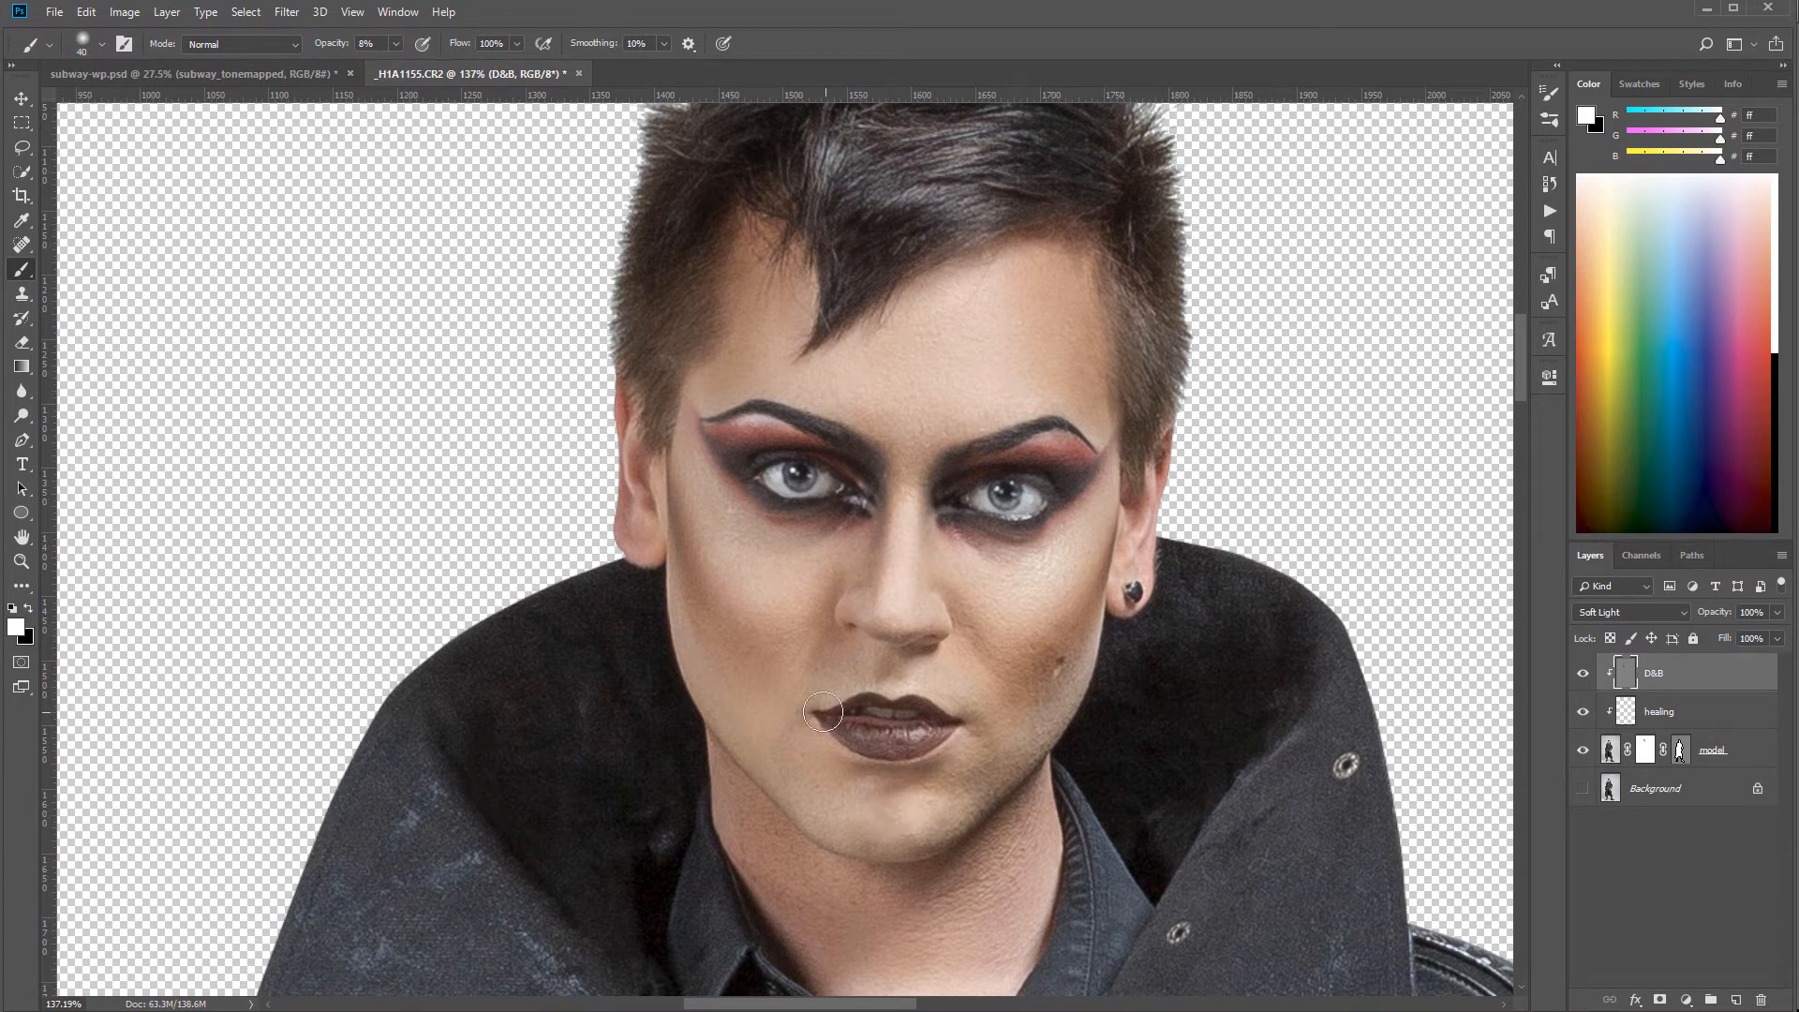
drag(932, 669, 926, 679)
click(1584, 674)
click(1584, 673)
click(1584, 674)
click(1584, 674)
click(1584, 674)
click(1583, 673)
- Burn in the shadow between the coat's chest and sleeve in black with an enlarged brush on the D&B layer
drag(1203, 857, 1233, 308)
scroll(1134, 525, down, 6)
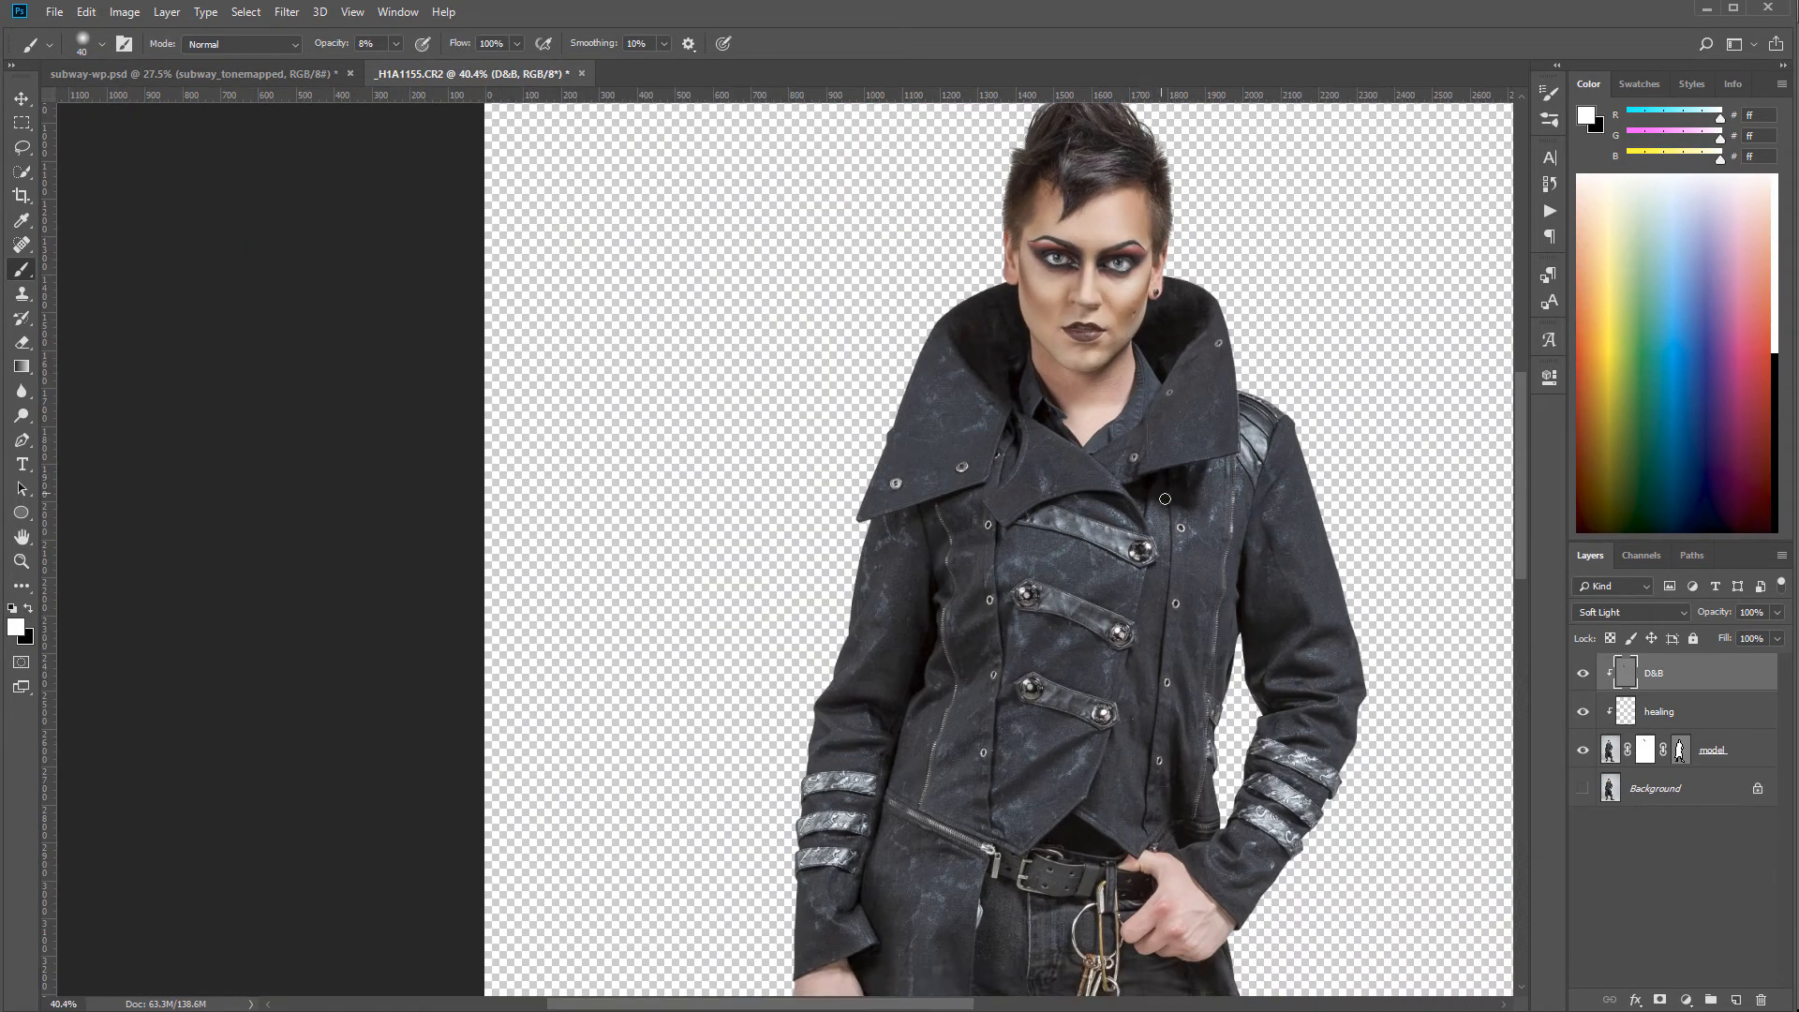
drag(1114, 622, 1039, 721)
key(x)
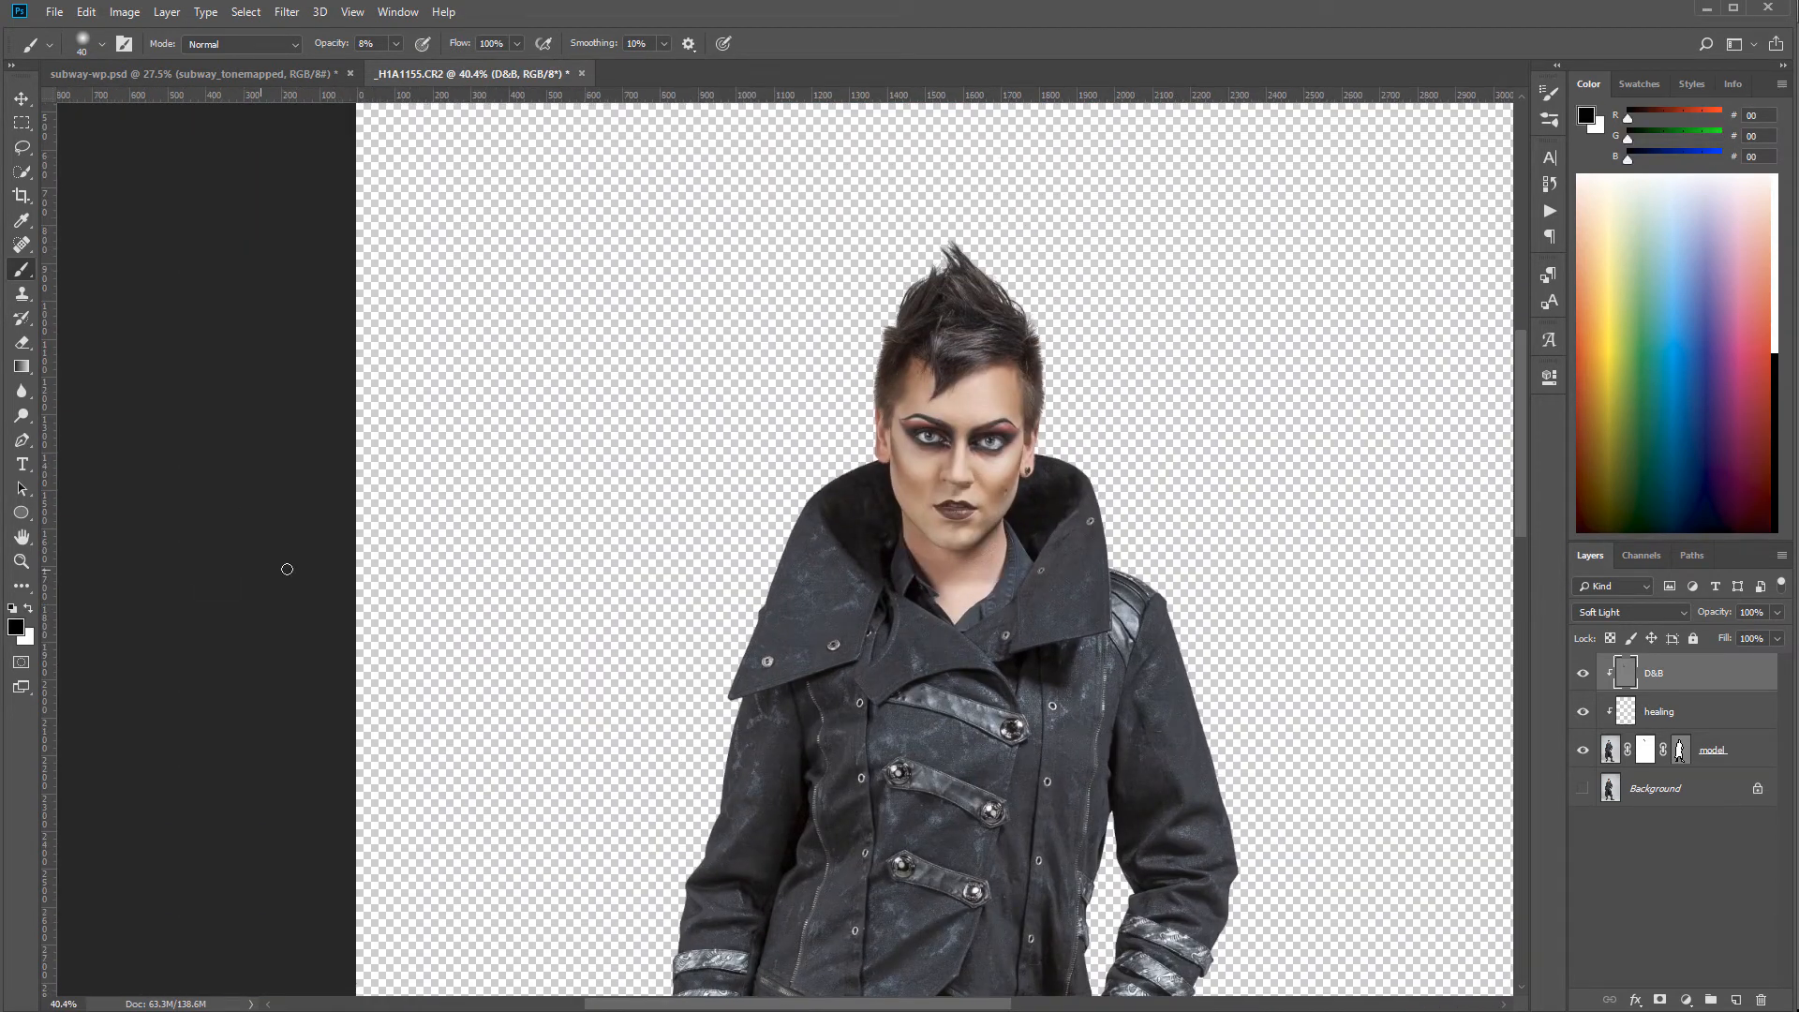
key(x)
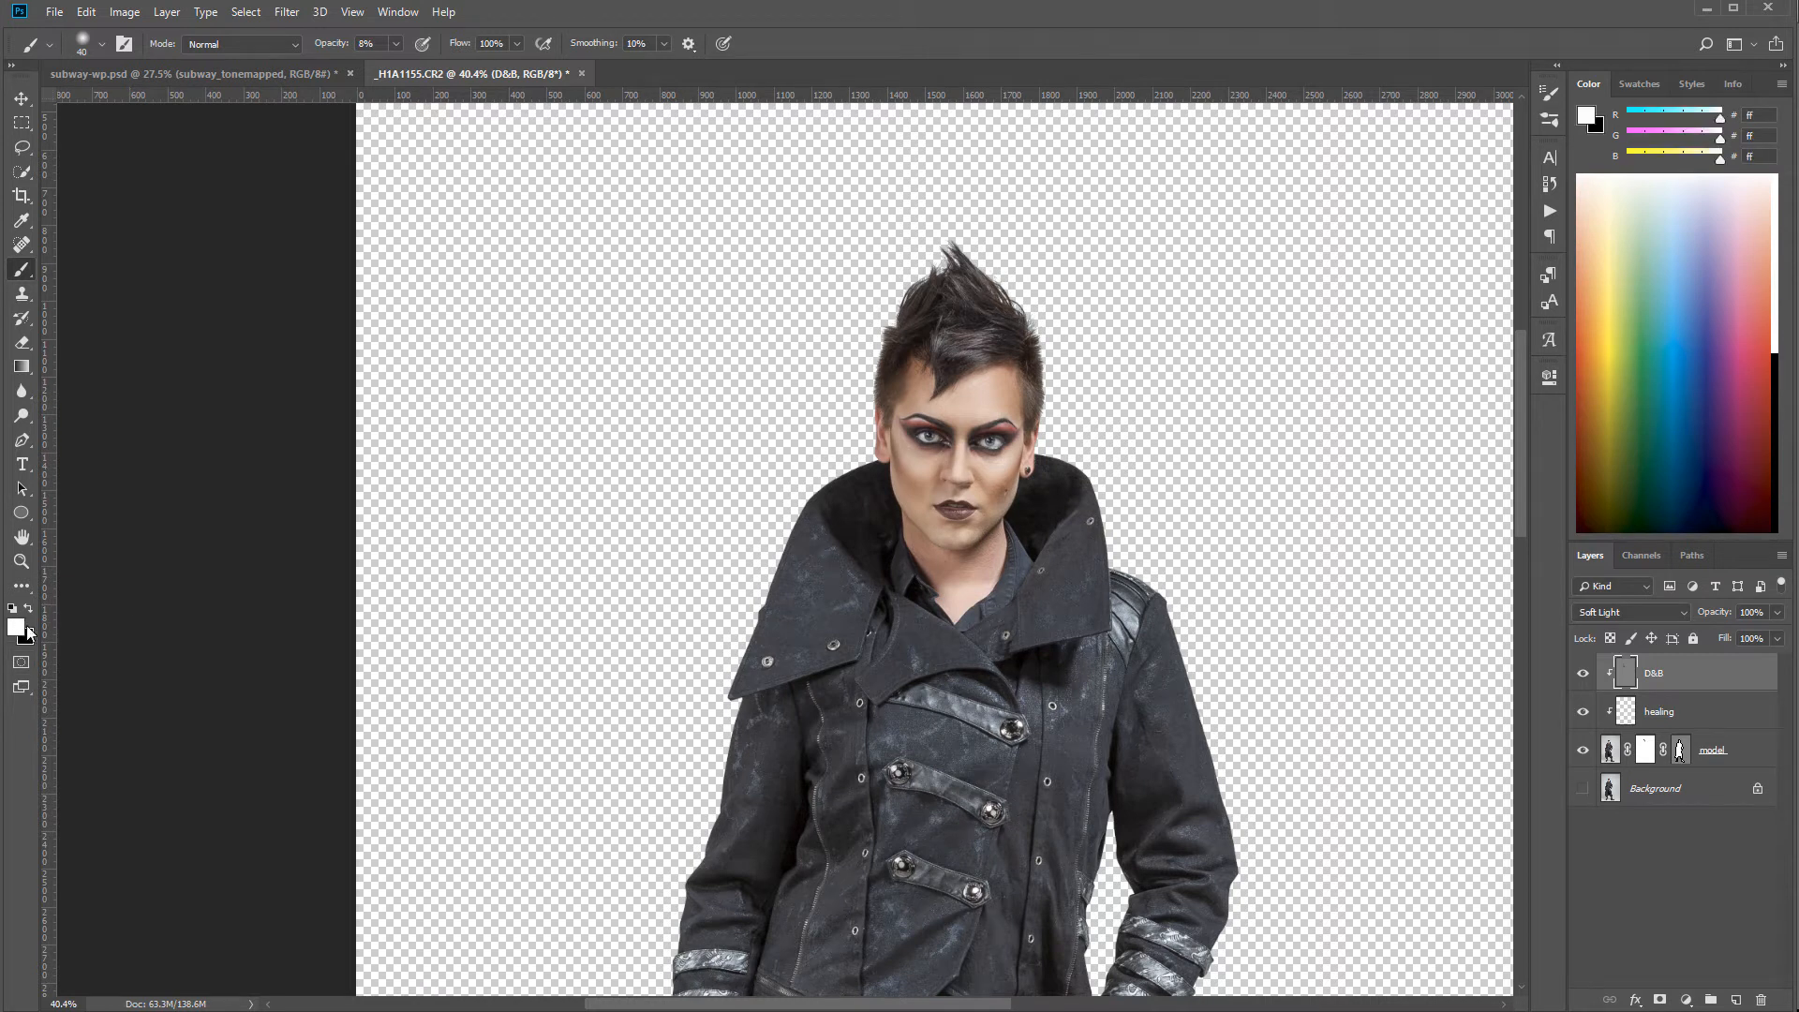
key(x)
key(x)
key(x)
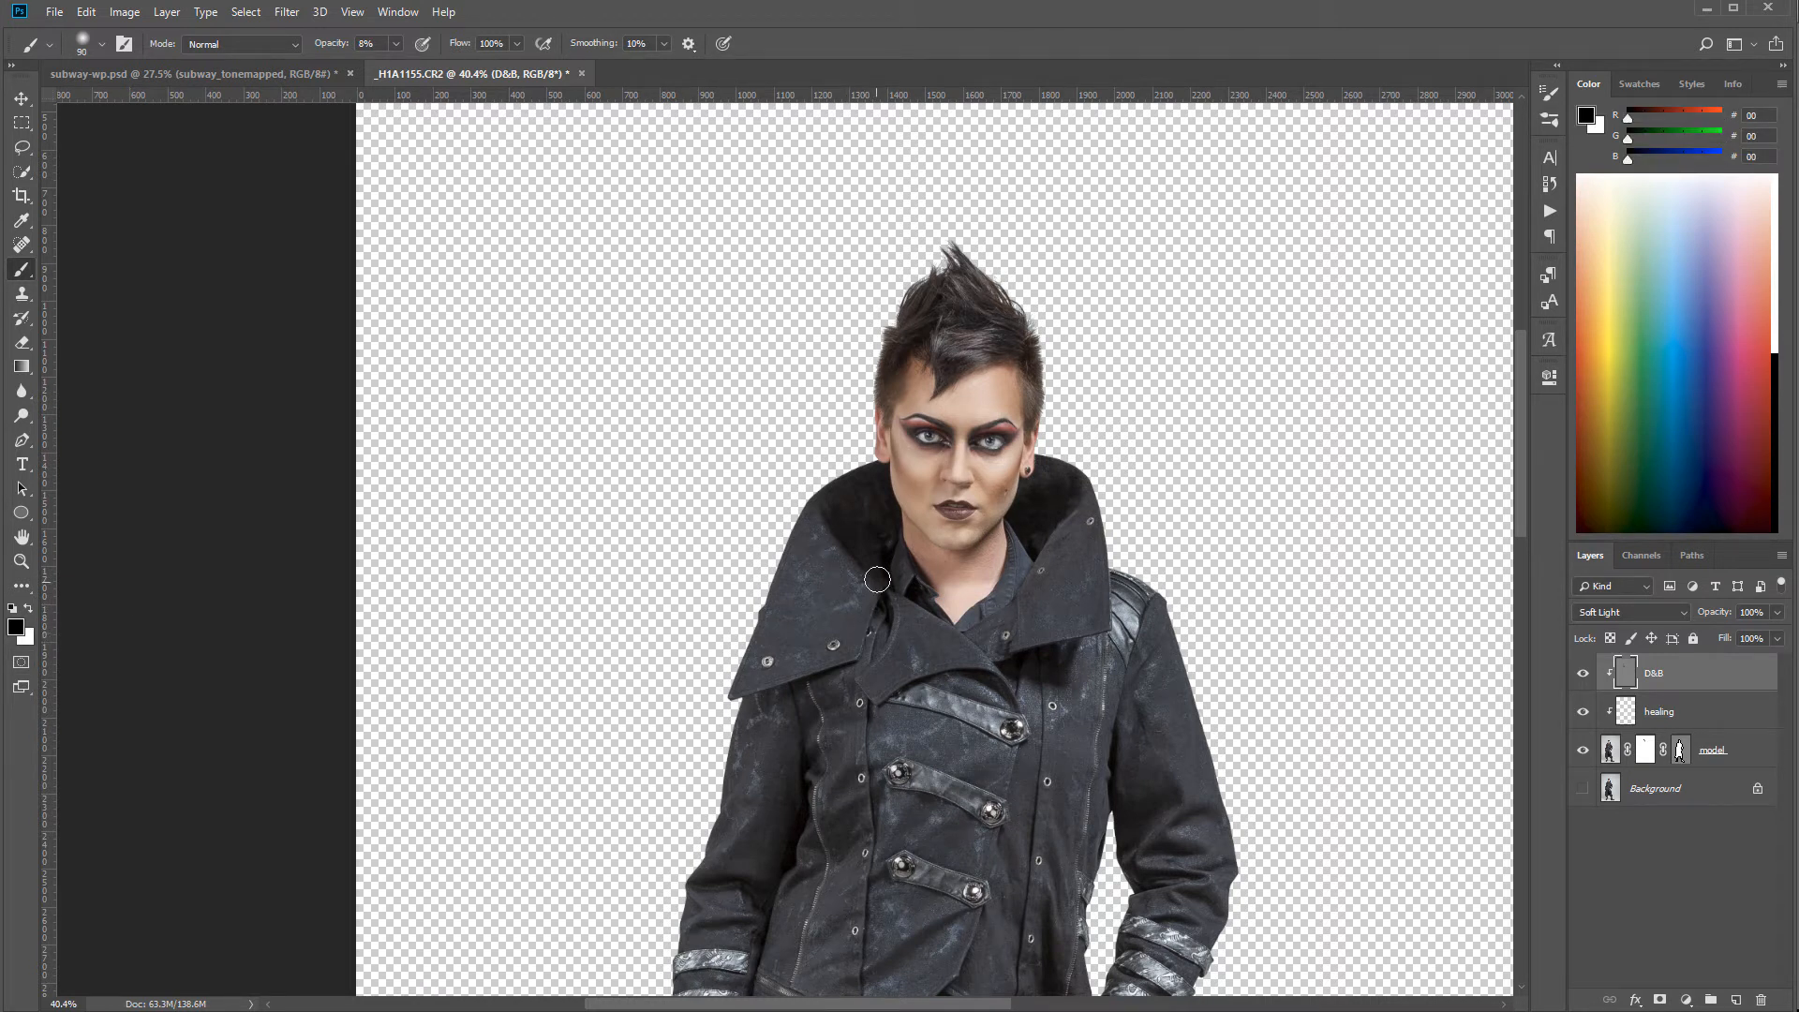
key(bracketright)
key(bracketright)
key(bracketright)
key(bracketright)
mouse_move(824, 724)
mouse_down()
mouse_move(833, 802)
mouse_move(851, 803)
mouse_move(836, 829)
mouse_up()
- Burn in the coat's front folds and seams in black with a 100 px brush
key(bracketleft)
key(bracketleft)
drag(1116, 848, 1154, 431)
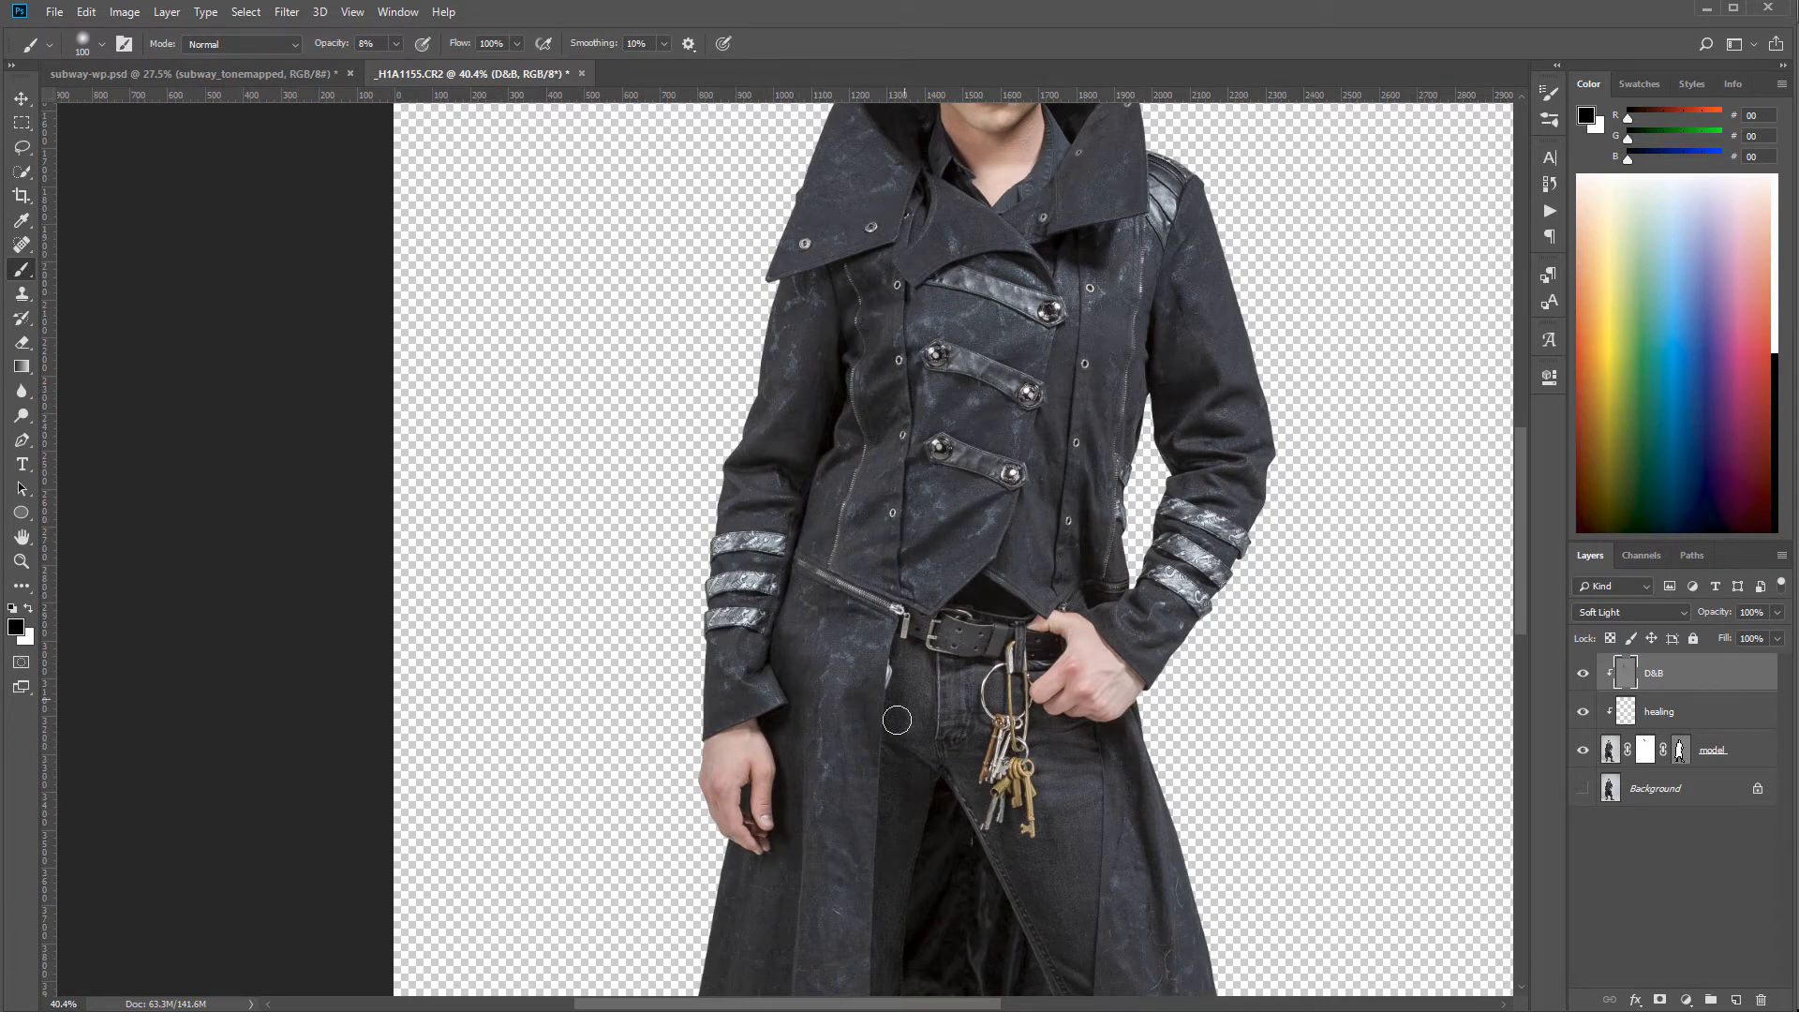
mouse_move(1029, 537)
mouse_down()
mouse_move(1024, 571)
mouse_move(1049, 569)
mouse_up()
mouse_move(884, 411)
mouse_down()
mouse_move(864, 446)
mouse_move(881, 348)
mouse_up()
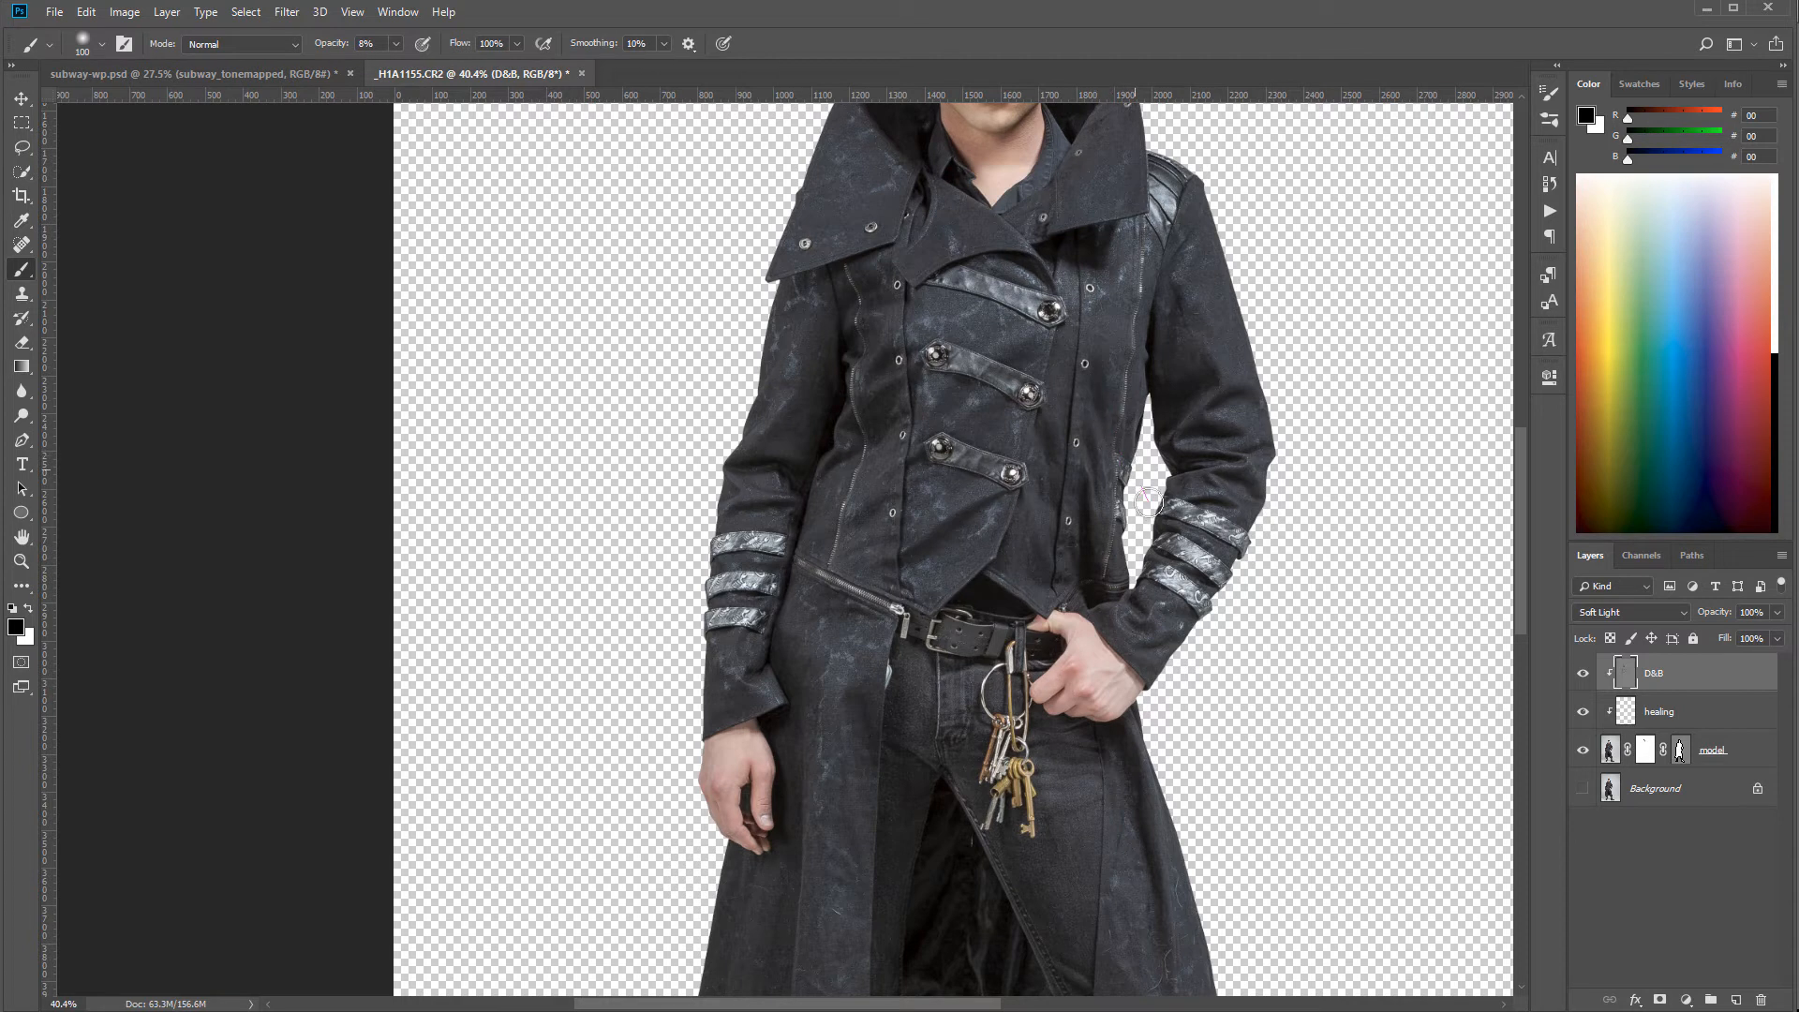
- Dodge the coat's front panel and upper sleeve in white with the 100 px brush, comparing against the hidden D&B layer
key(x)
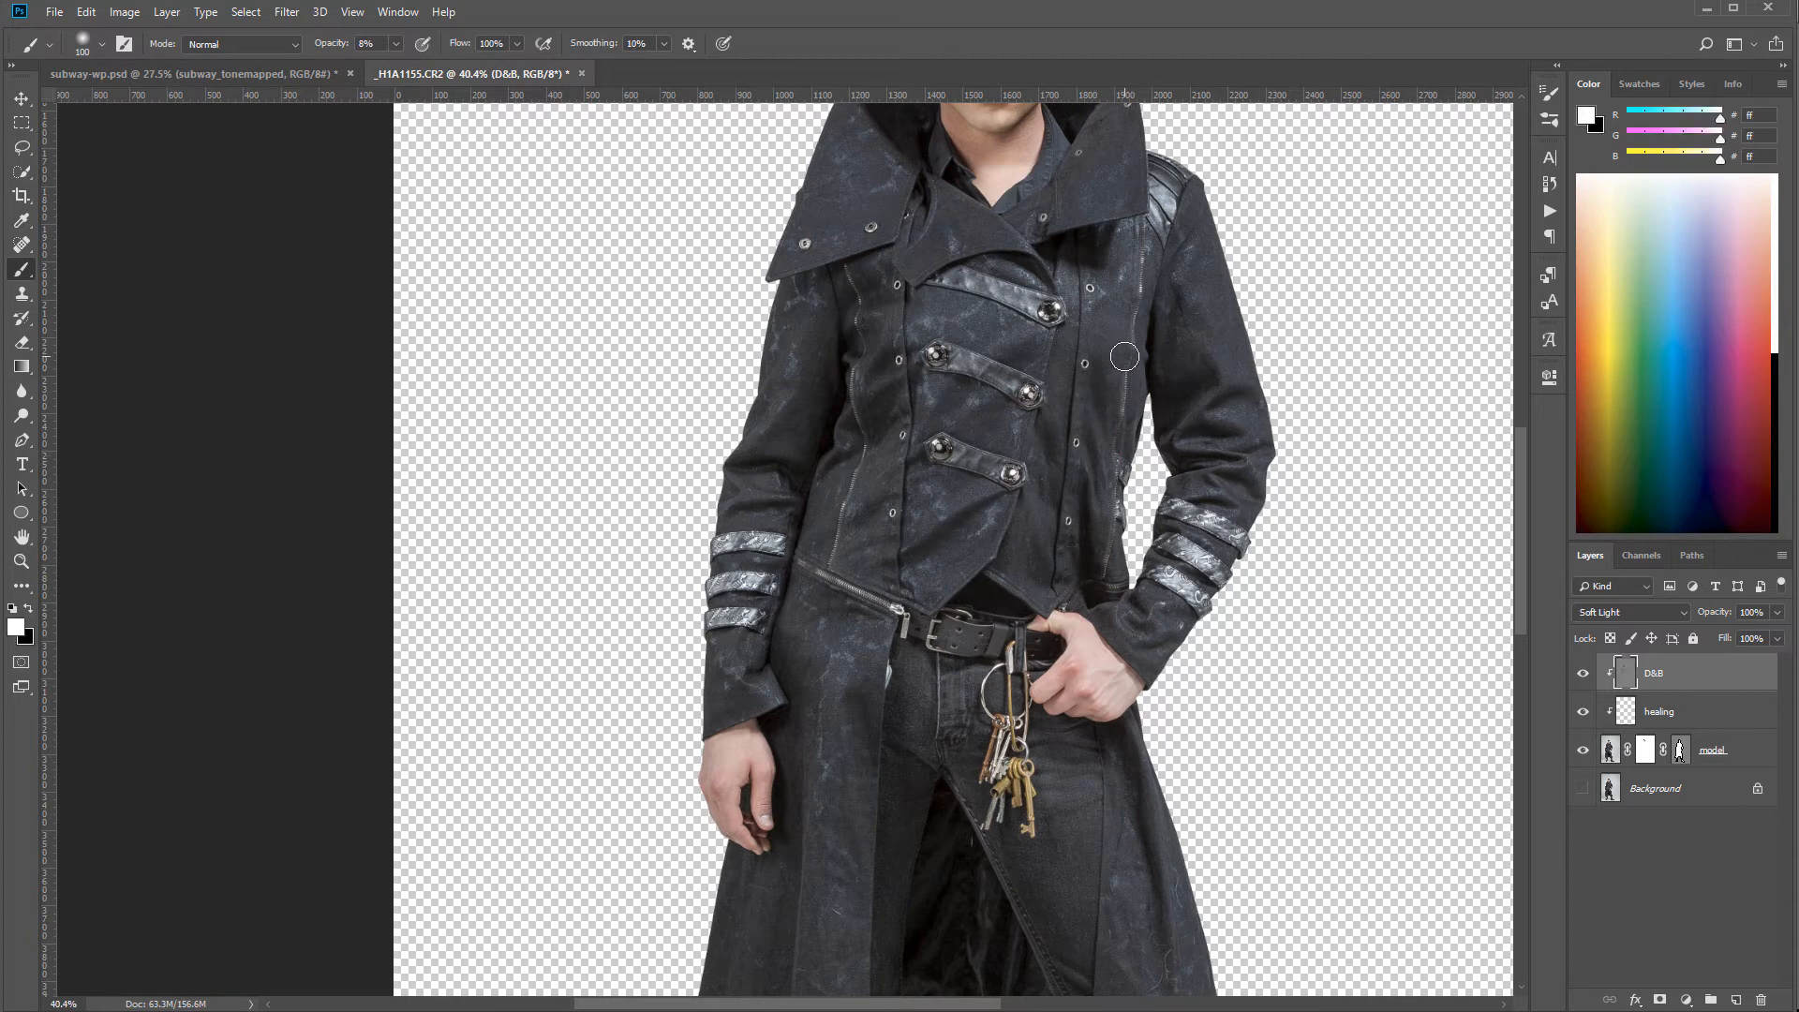
mouse_move(1122, 421)
mouse_down()
mouse_move(1116, 380)
mouse_move(1113, 457)
mouse_move(1086, 420)
mouse_move(1175, 541)
mouse_move(1106, 348)
mouse_up()
click(1583, 673)
click(1584, 673)
click(1584, 673)
click(1584, 673)
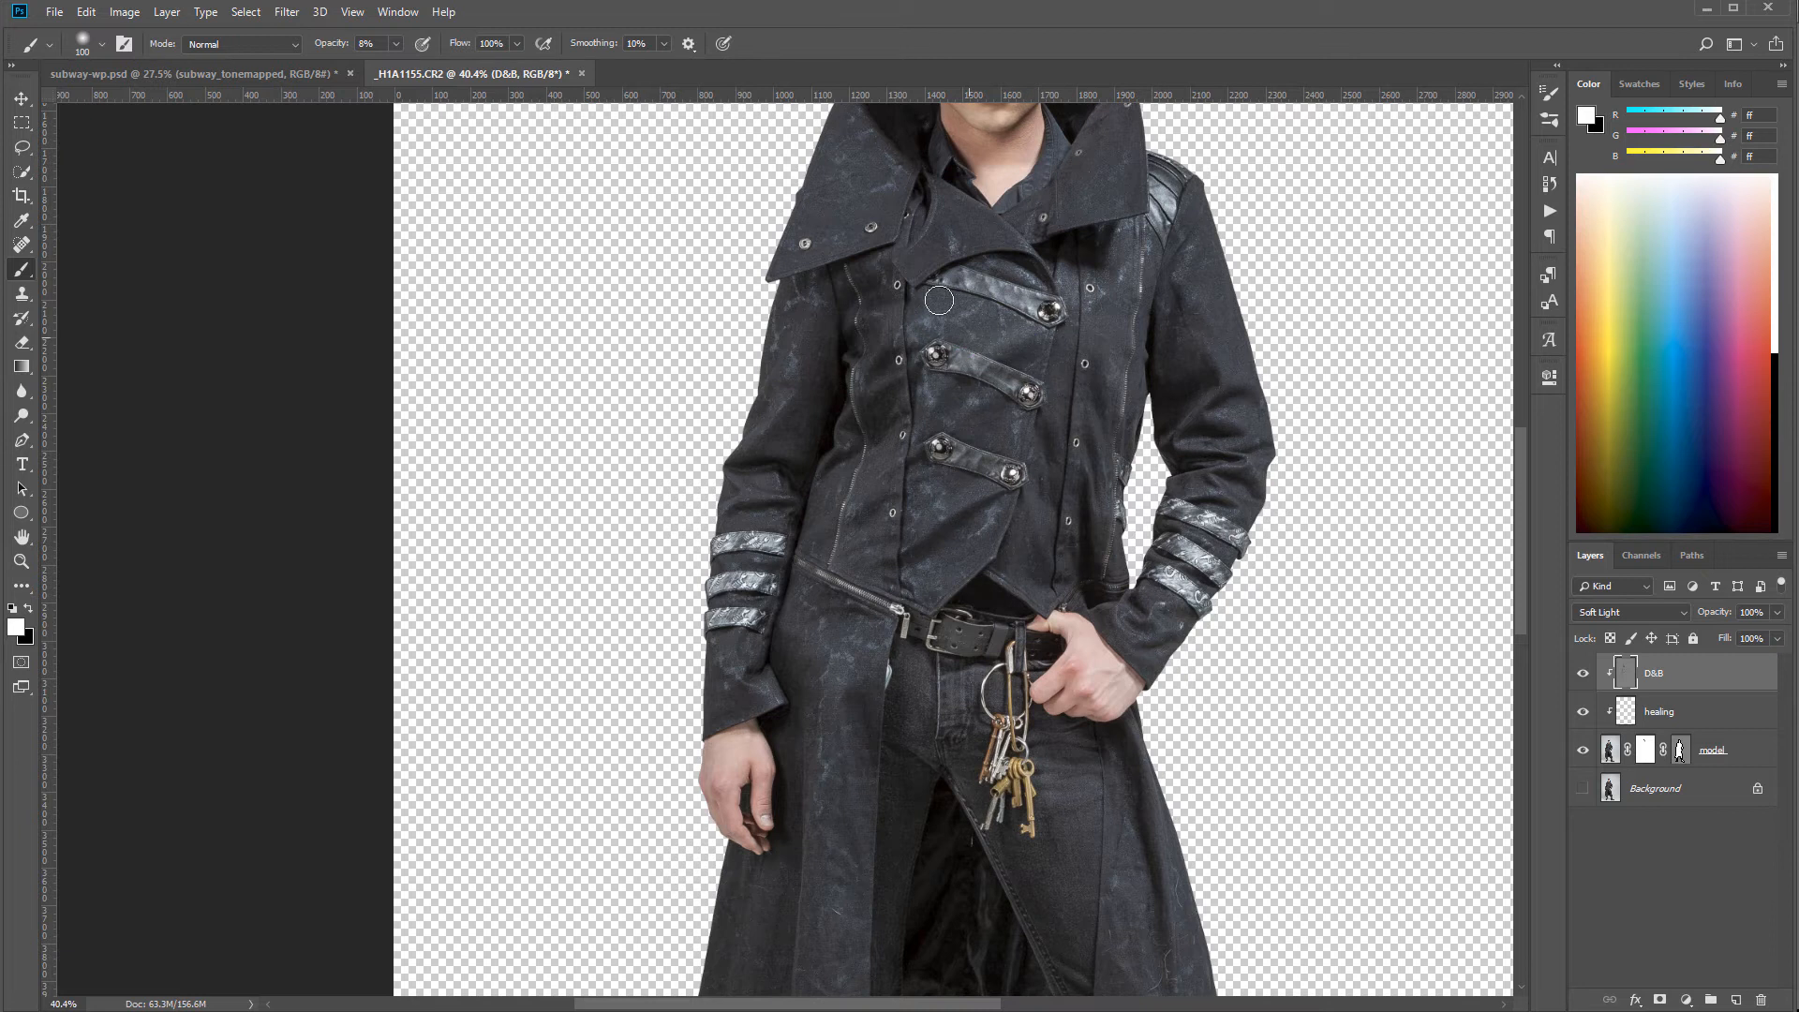
mouse_move(808, 347)
mouse_down()
mouse_move(727, 442)
mouse_move(745, 469)
mouse_up()
- Burn in the folds along the coat's lower skirt in black with the 100 px brush
key(x)
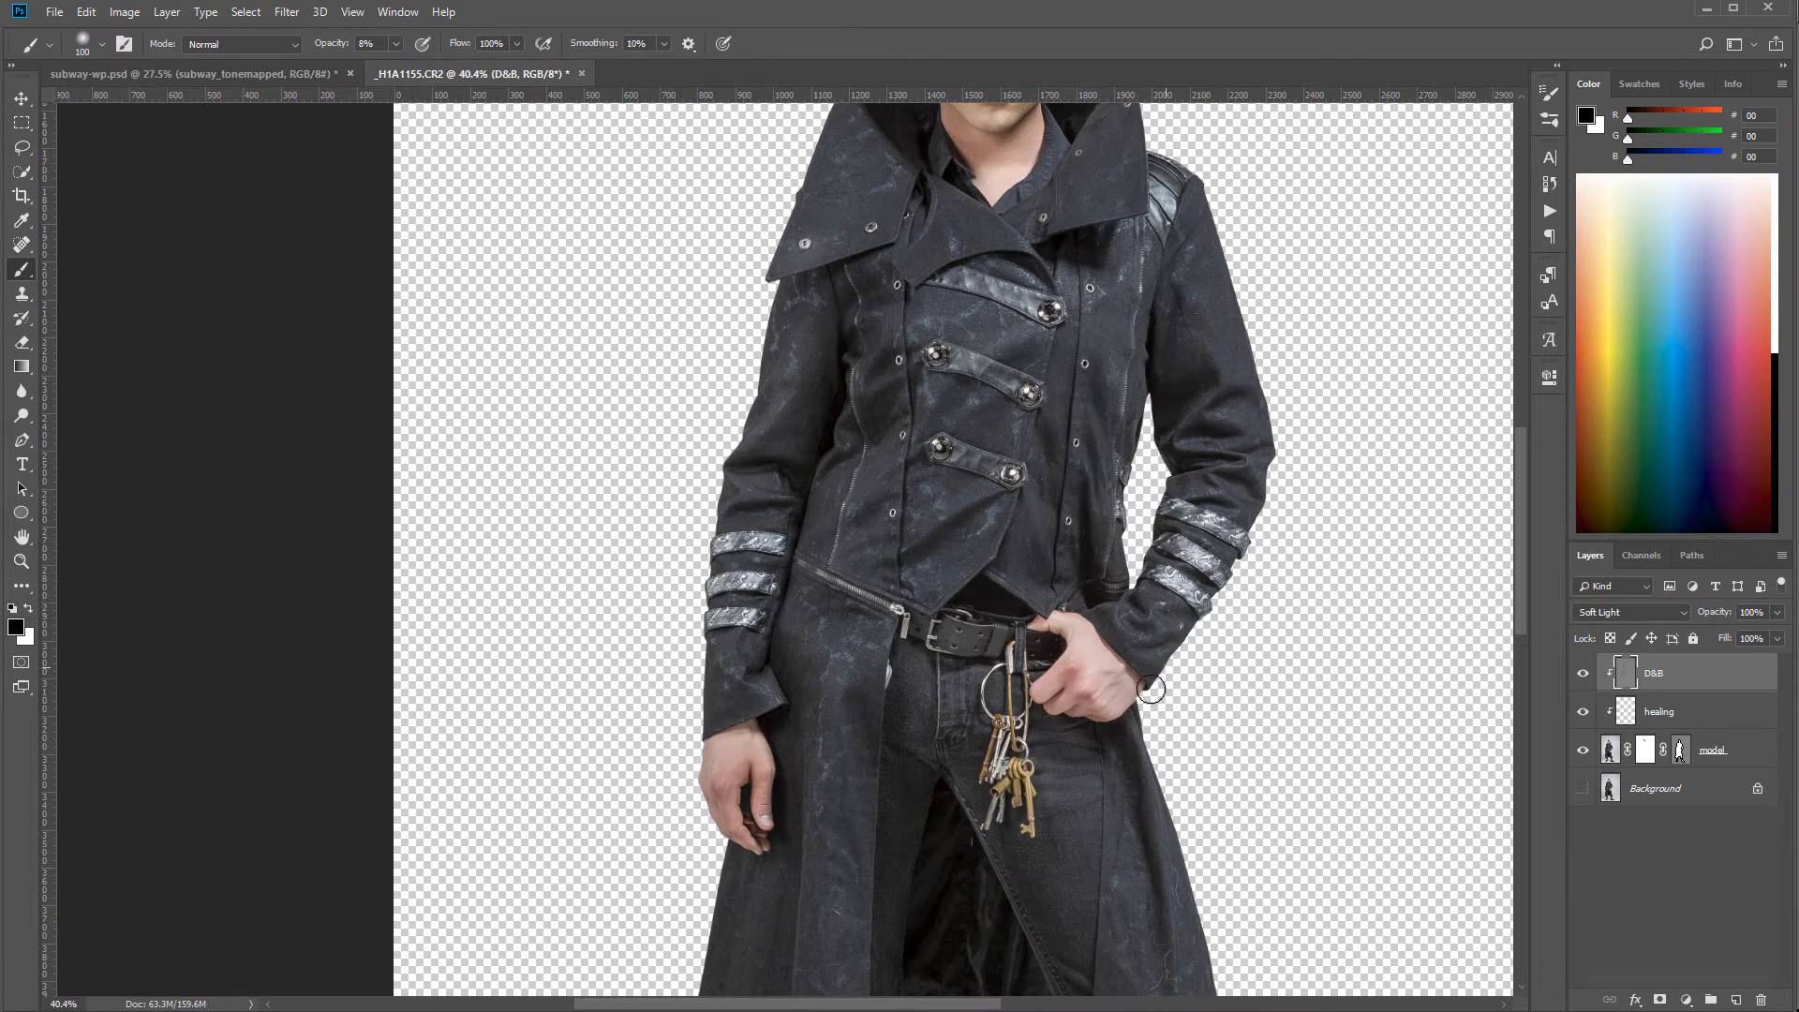
drag(1207, 894, 1251, 380)
drag(812, 365, 743, 766)
drag(820, 431, 797, 647)
drag(832, 389, 770, 658)
drag(907, 546, 873, 759)
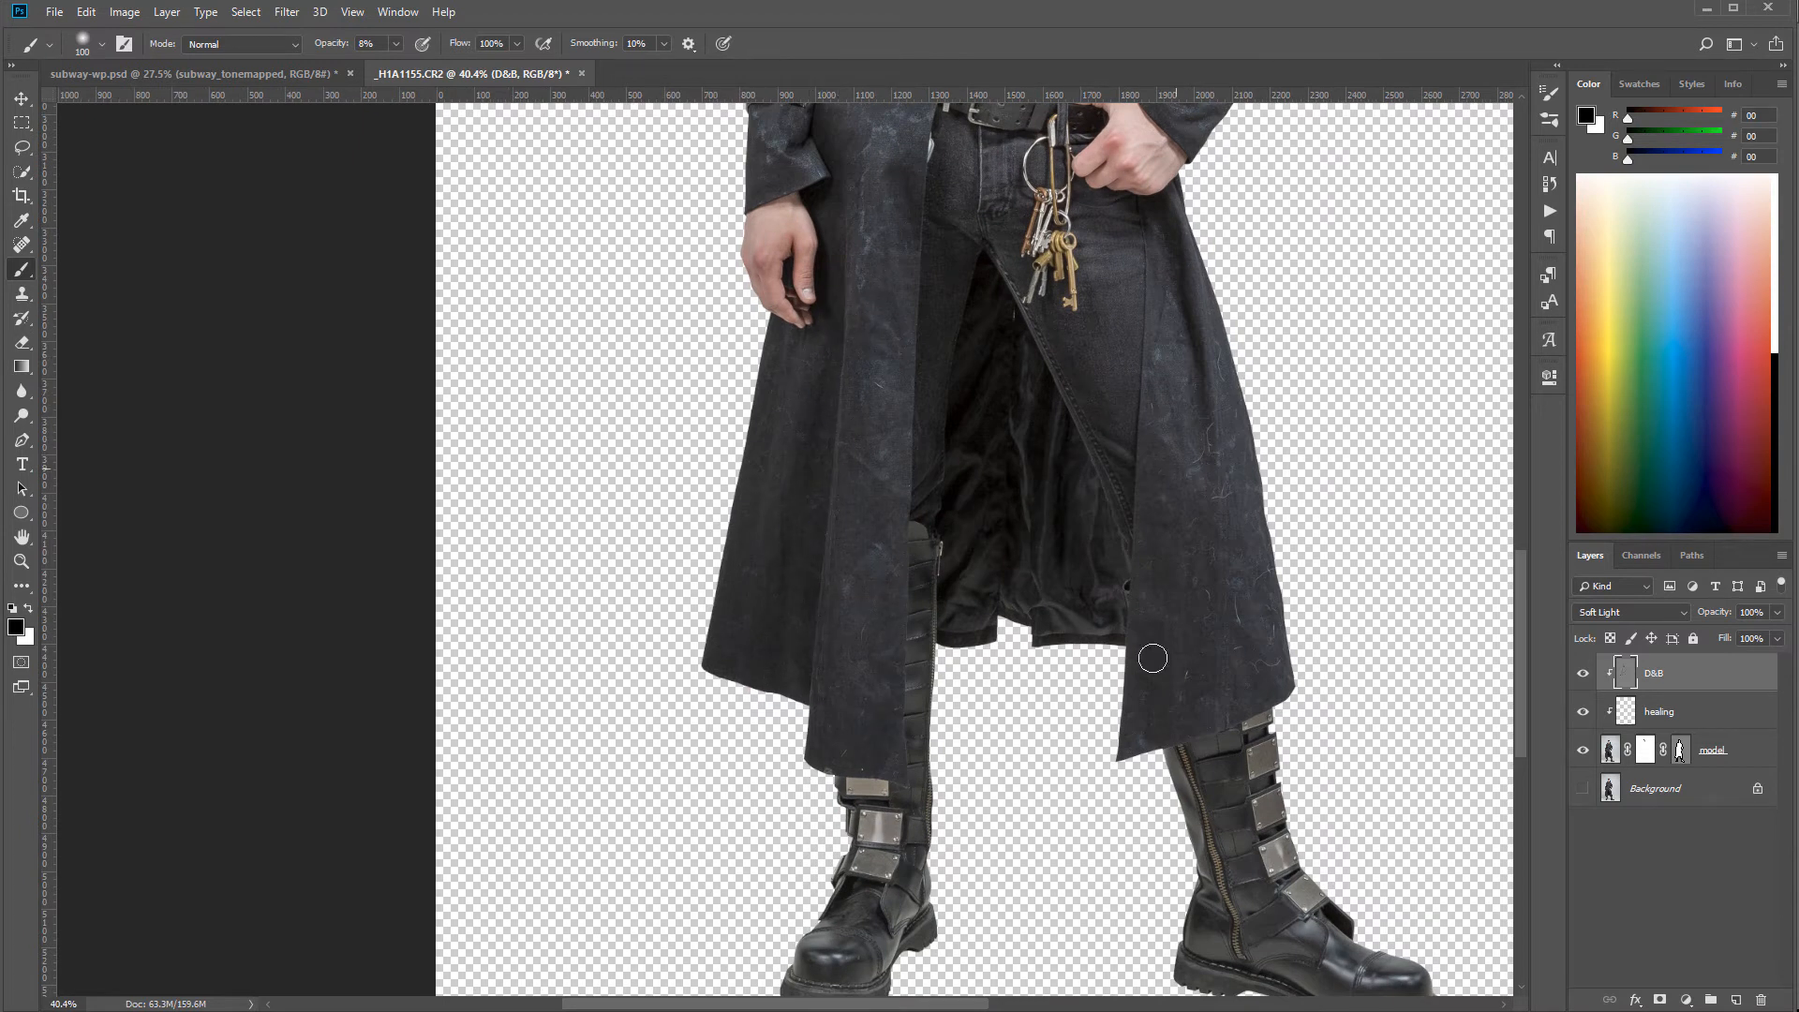
- Examine the boots and the whole figure, comparing the model with the D&B layer hidden and shown
scroll(1291, 851, down, 2)
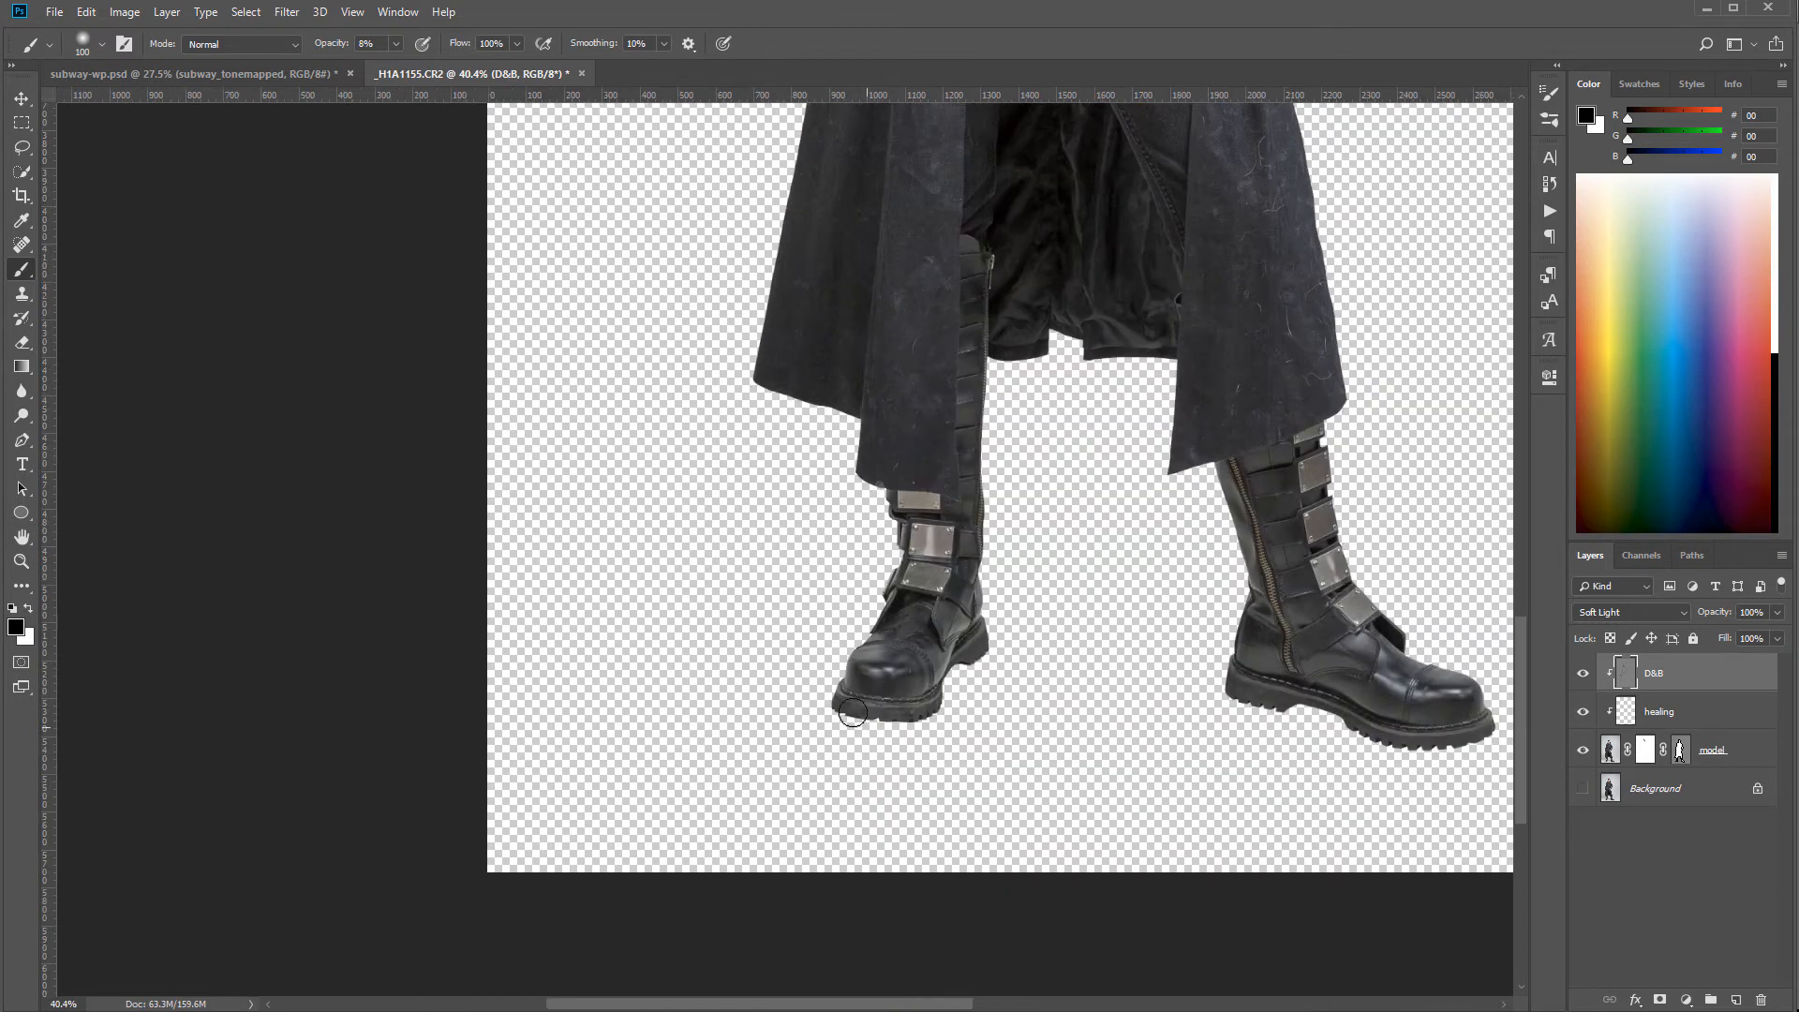
scroll(1076, 595, down, 1)
scroll(1074, 604, down, 4)
drag(1168, 409, 1124, 560)
click(1583, 673)
click(1583, 673)
click(1584, 673)
click(1584, 672)
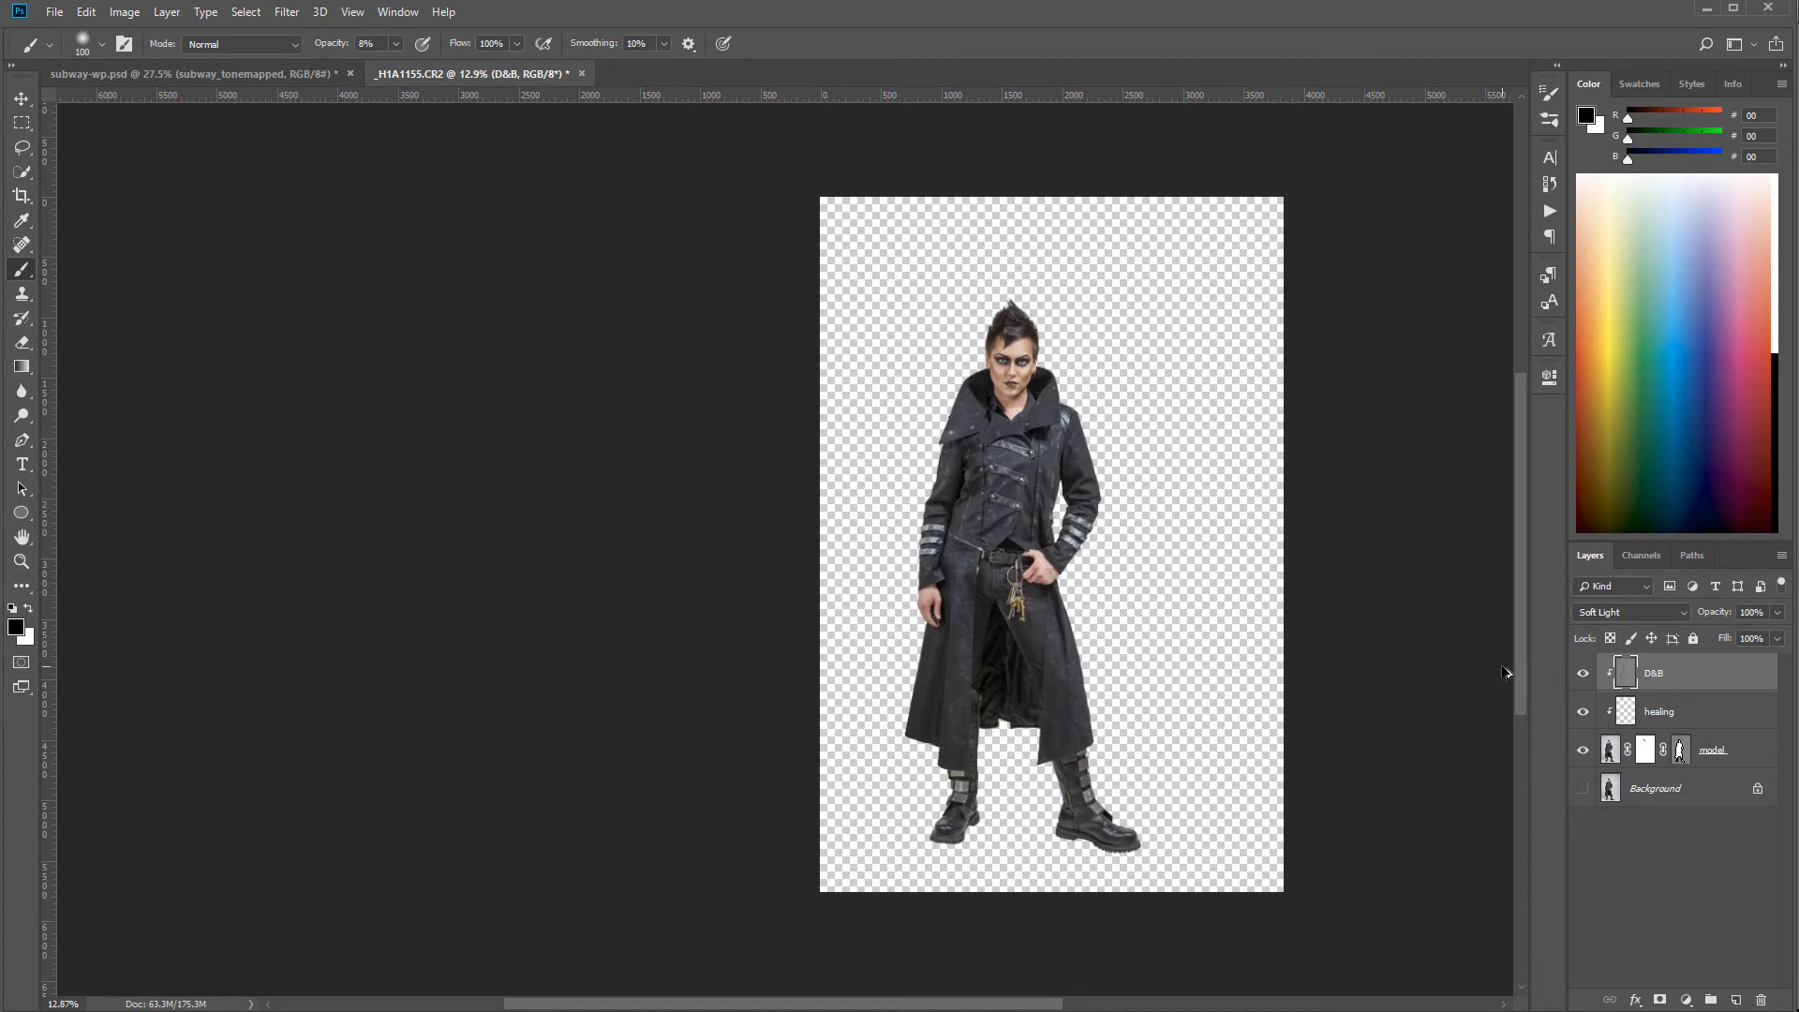
- Stamp all visible layers into a new top layer named ADB and clip it to the layers below
key(ctrl+shift+alt+e)
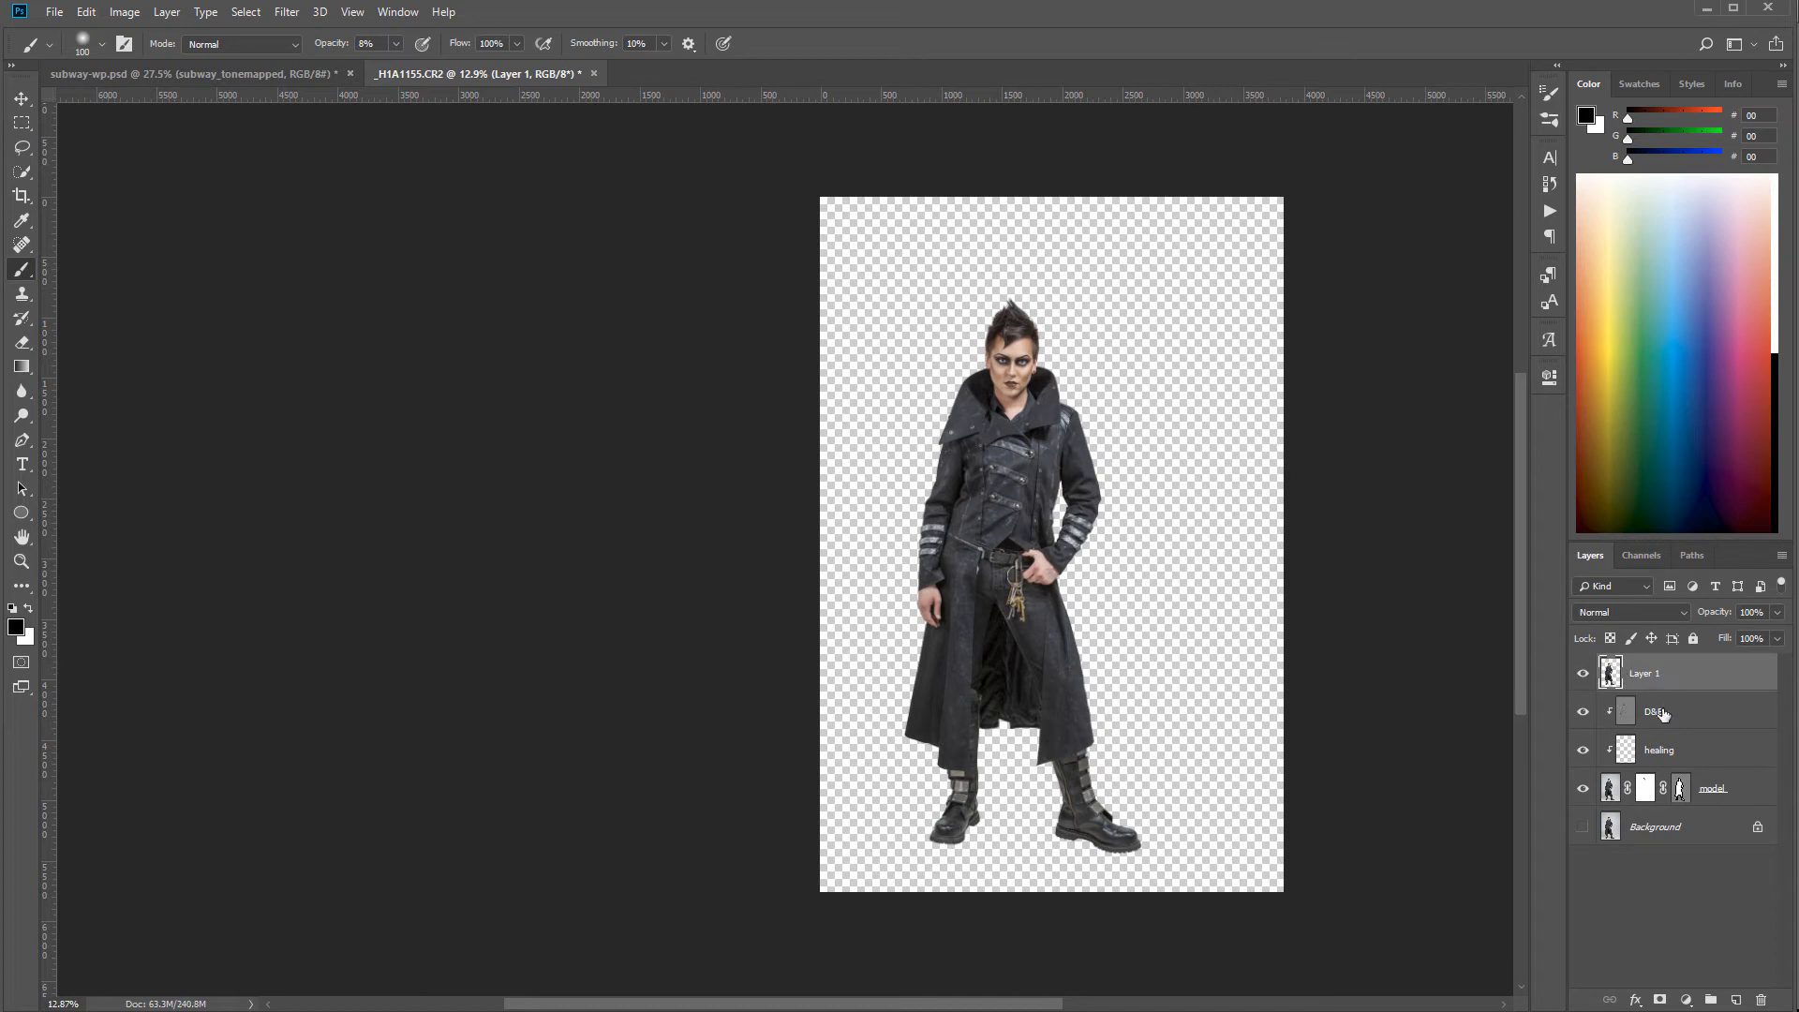
double_click(1652, 674)
key(Return)
alt+click(1729, 688)
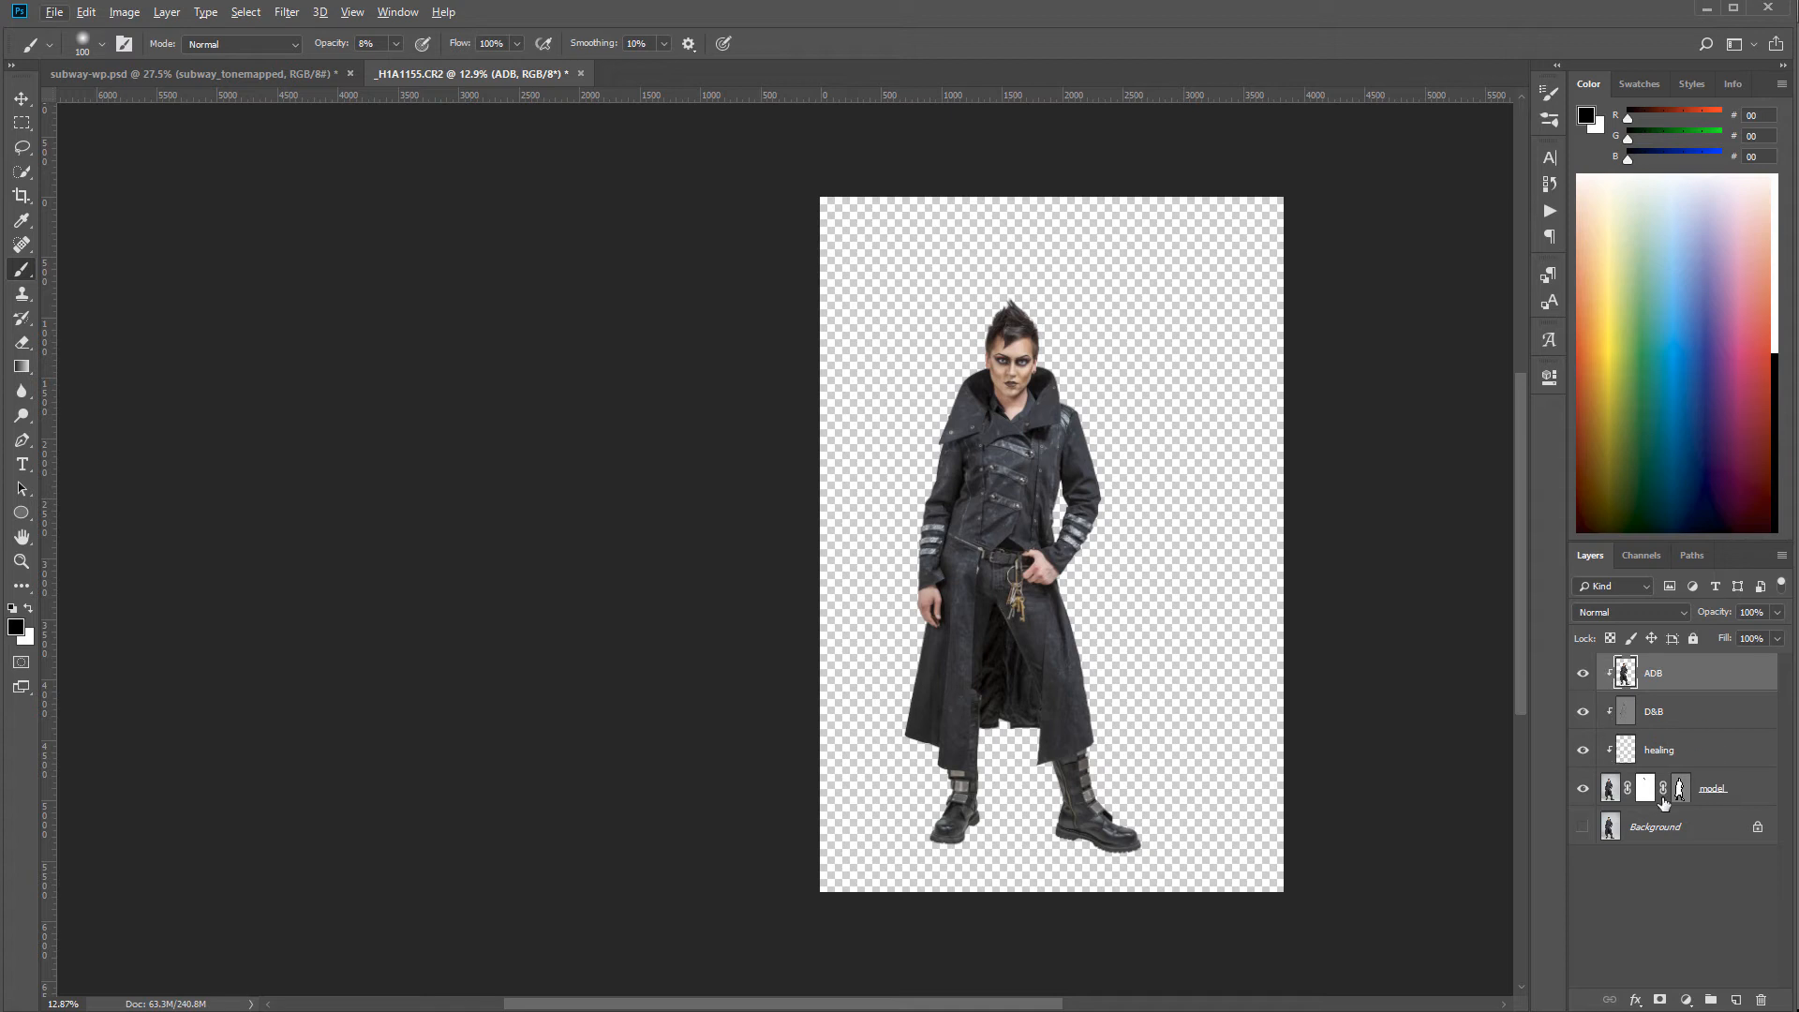
click(1584, 789)
click(1586, 789)
- Convert the ADB layer to grayscale with a Black & White adjustment, setting Reds to 123% and Yellows to 98%
click(125, 12)
mouse_move(150, 61)
click(456, 198)
drag(1445, 232, 1487, 233)
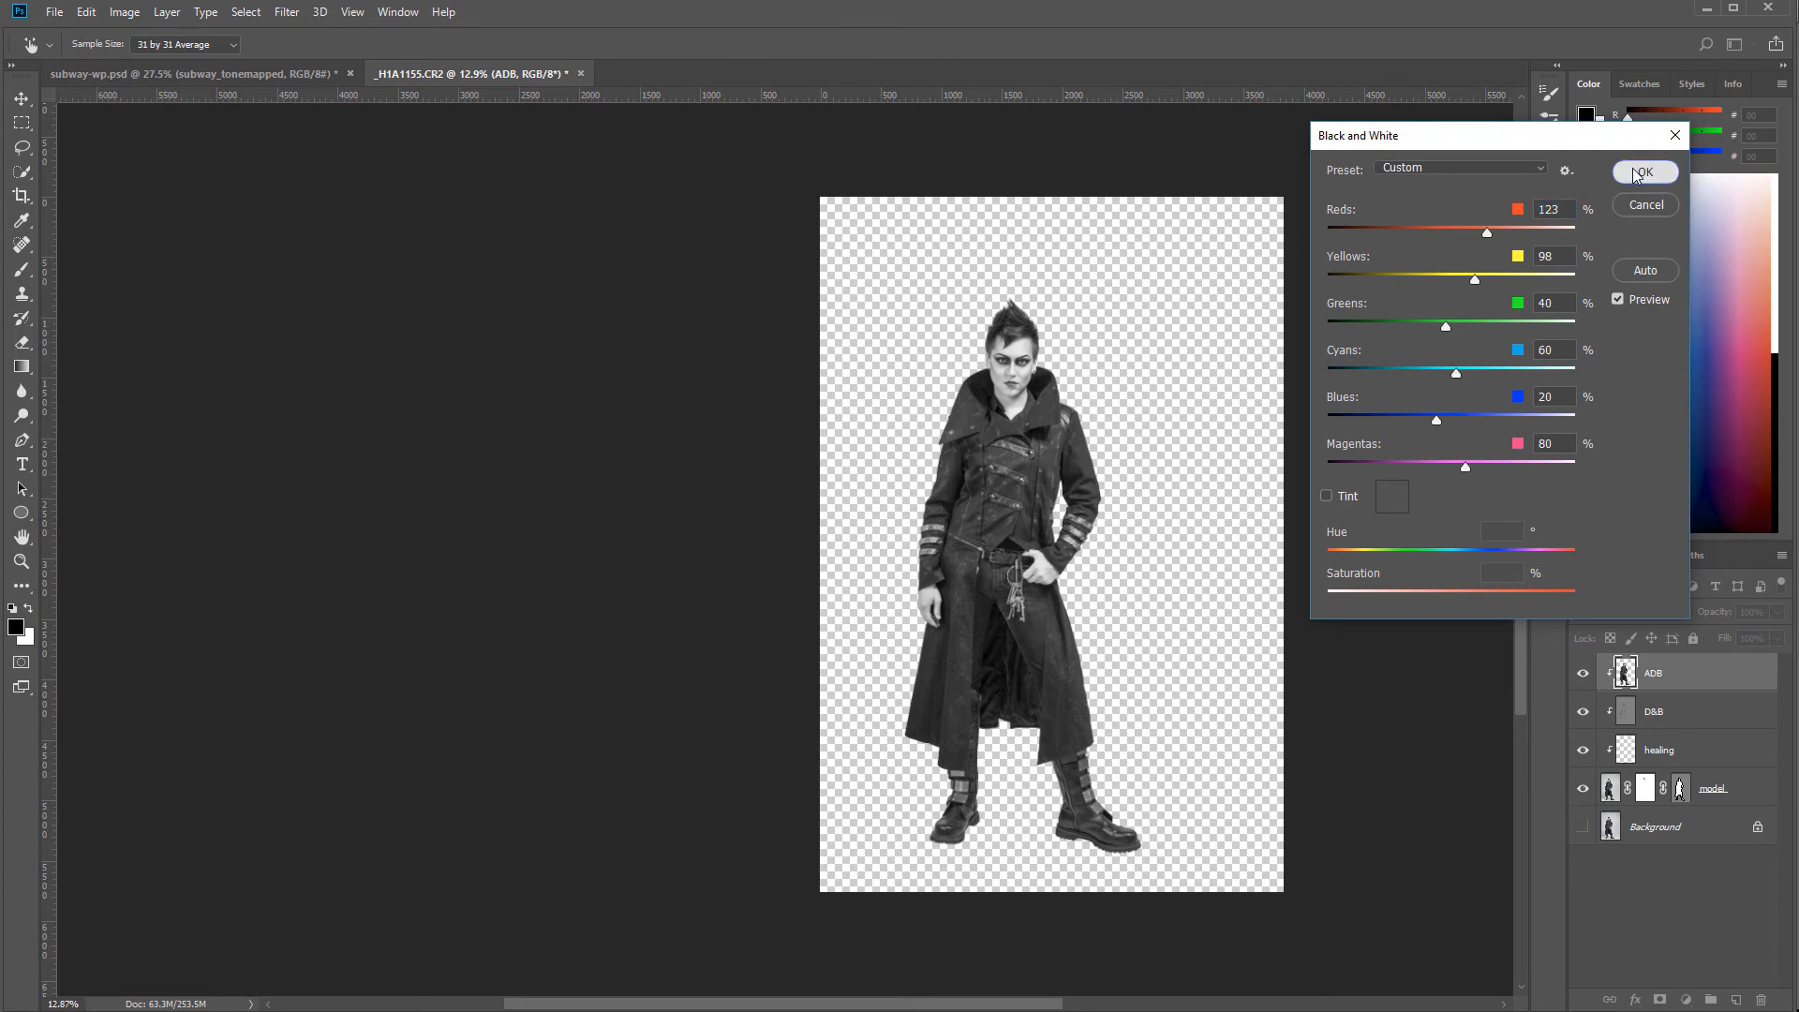
click(1643, 174)
key(b)
- Start a Shadows/Highlights adjustment on the ADB layer with its extended options and set both radii to 11 px
click(131, 13)
mouse_move(154, 61)
click(469, 380)
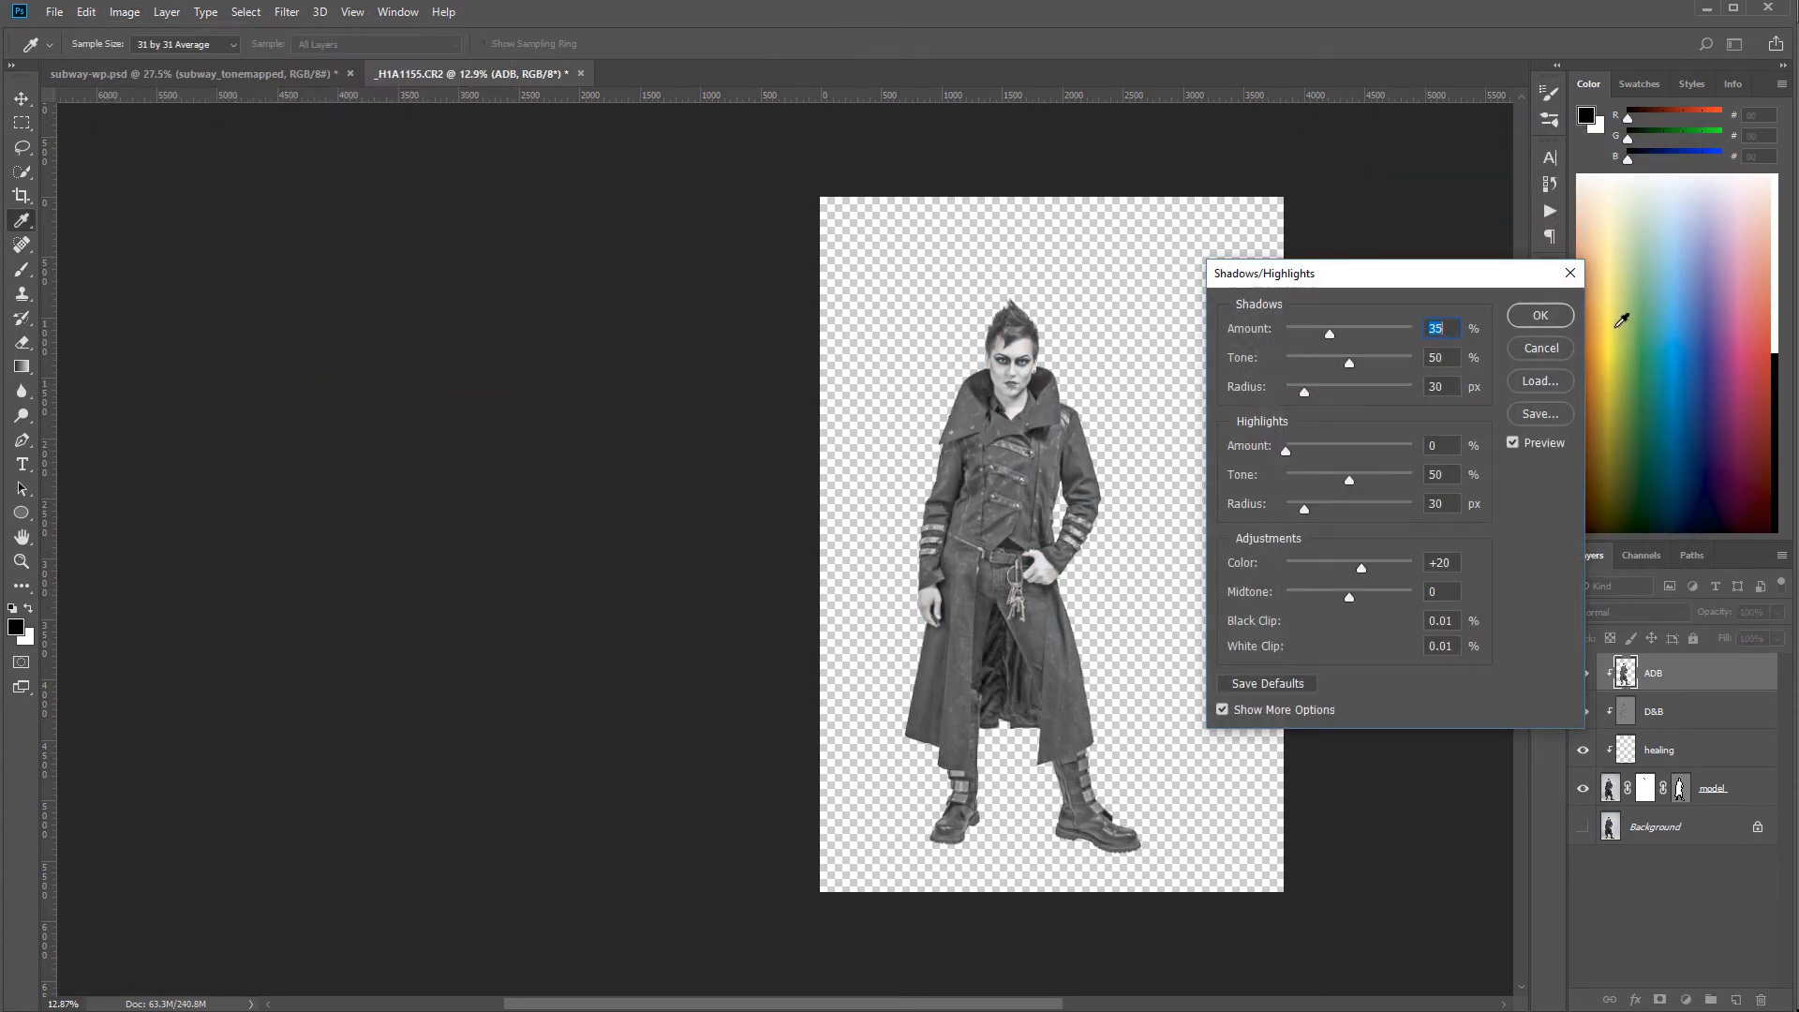
click(1273, 719)
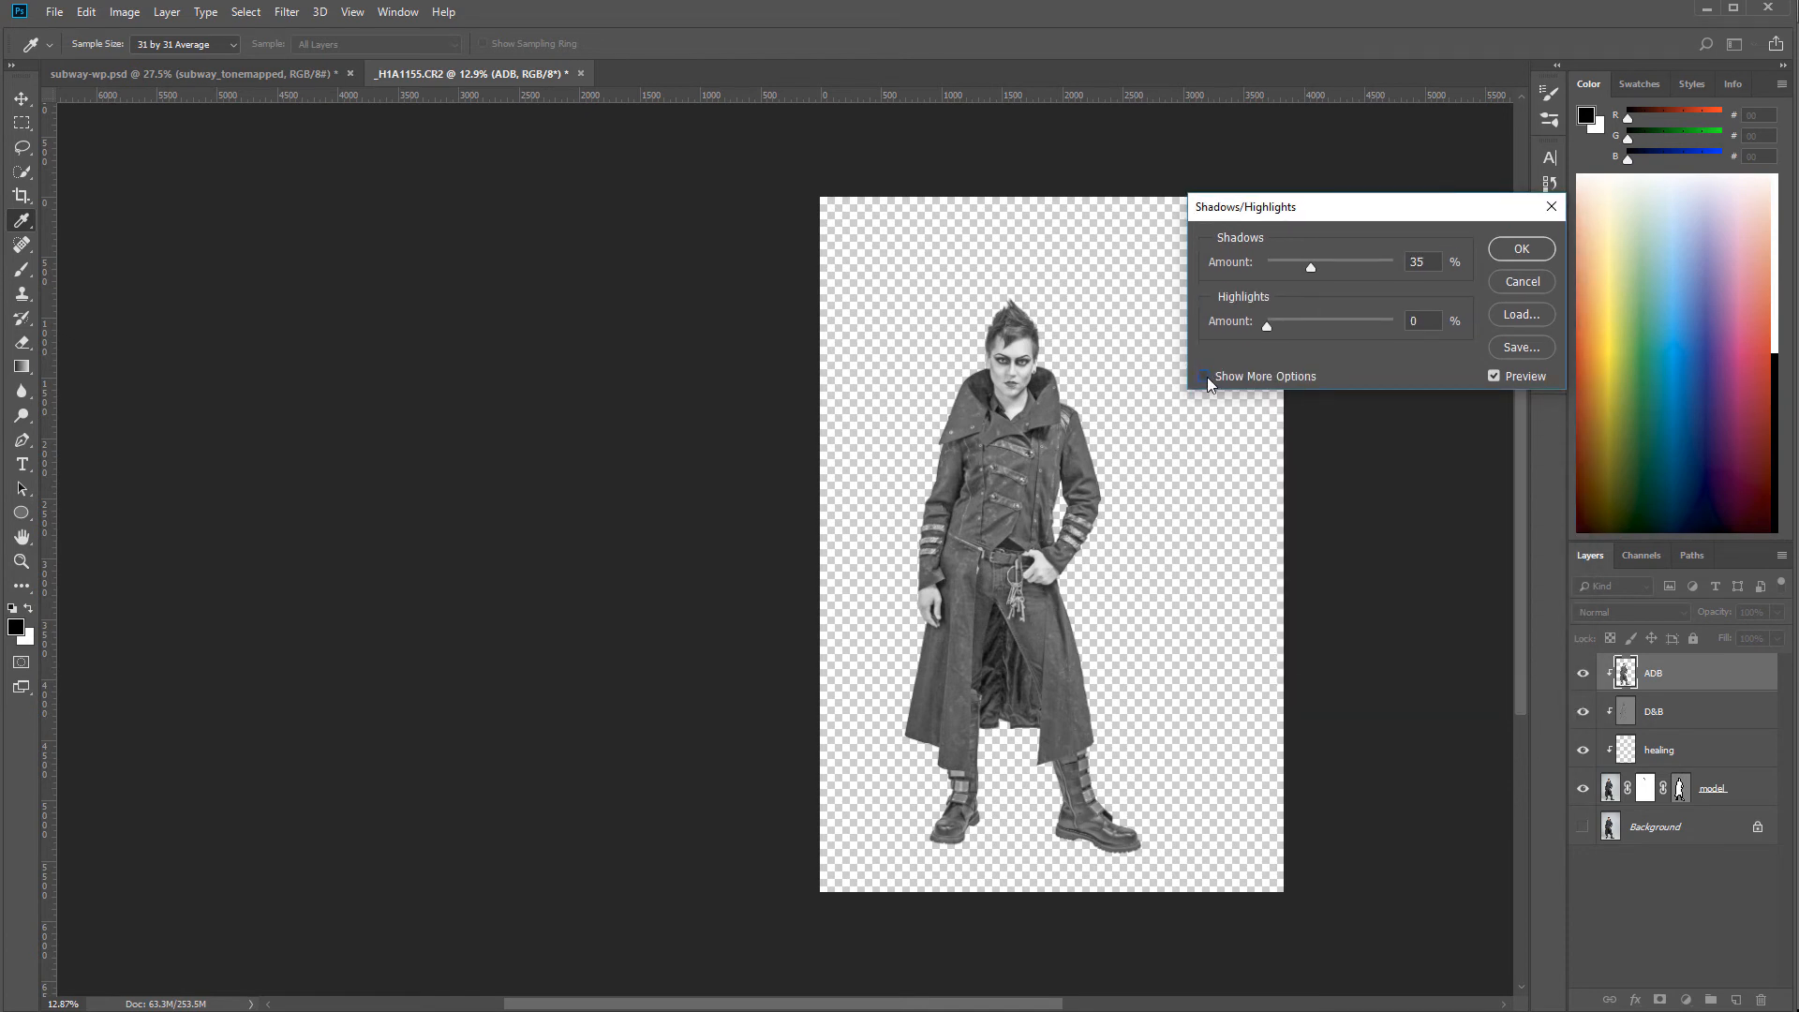
click(1203, 377)
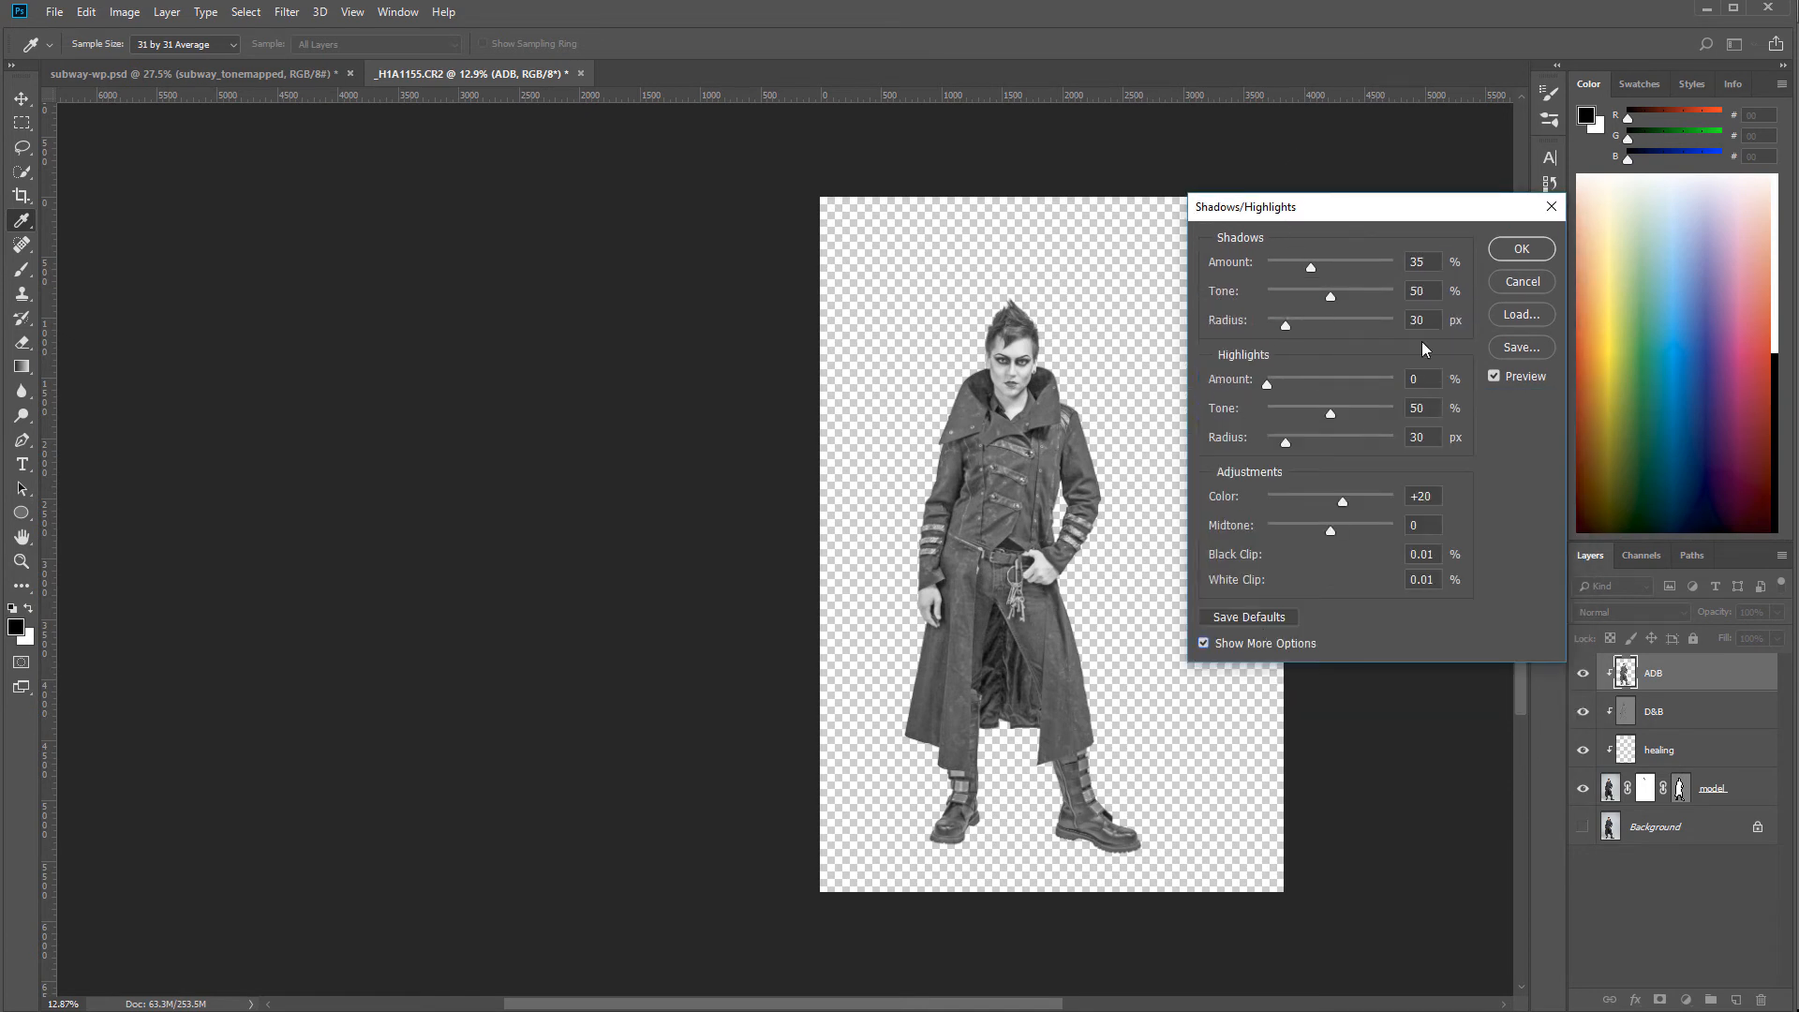
text(11)
double_click(1420, 437)
- Set the Shadows and Highlights amounts to 100%, lower the Shadows tone to about 38% and the Highlights tone slightly, and apply the adjustment
drag(1311, 268, 1533, 263)
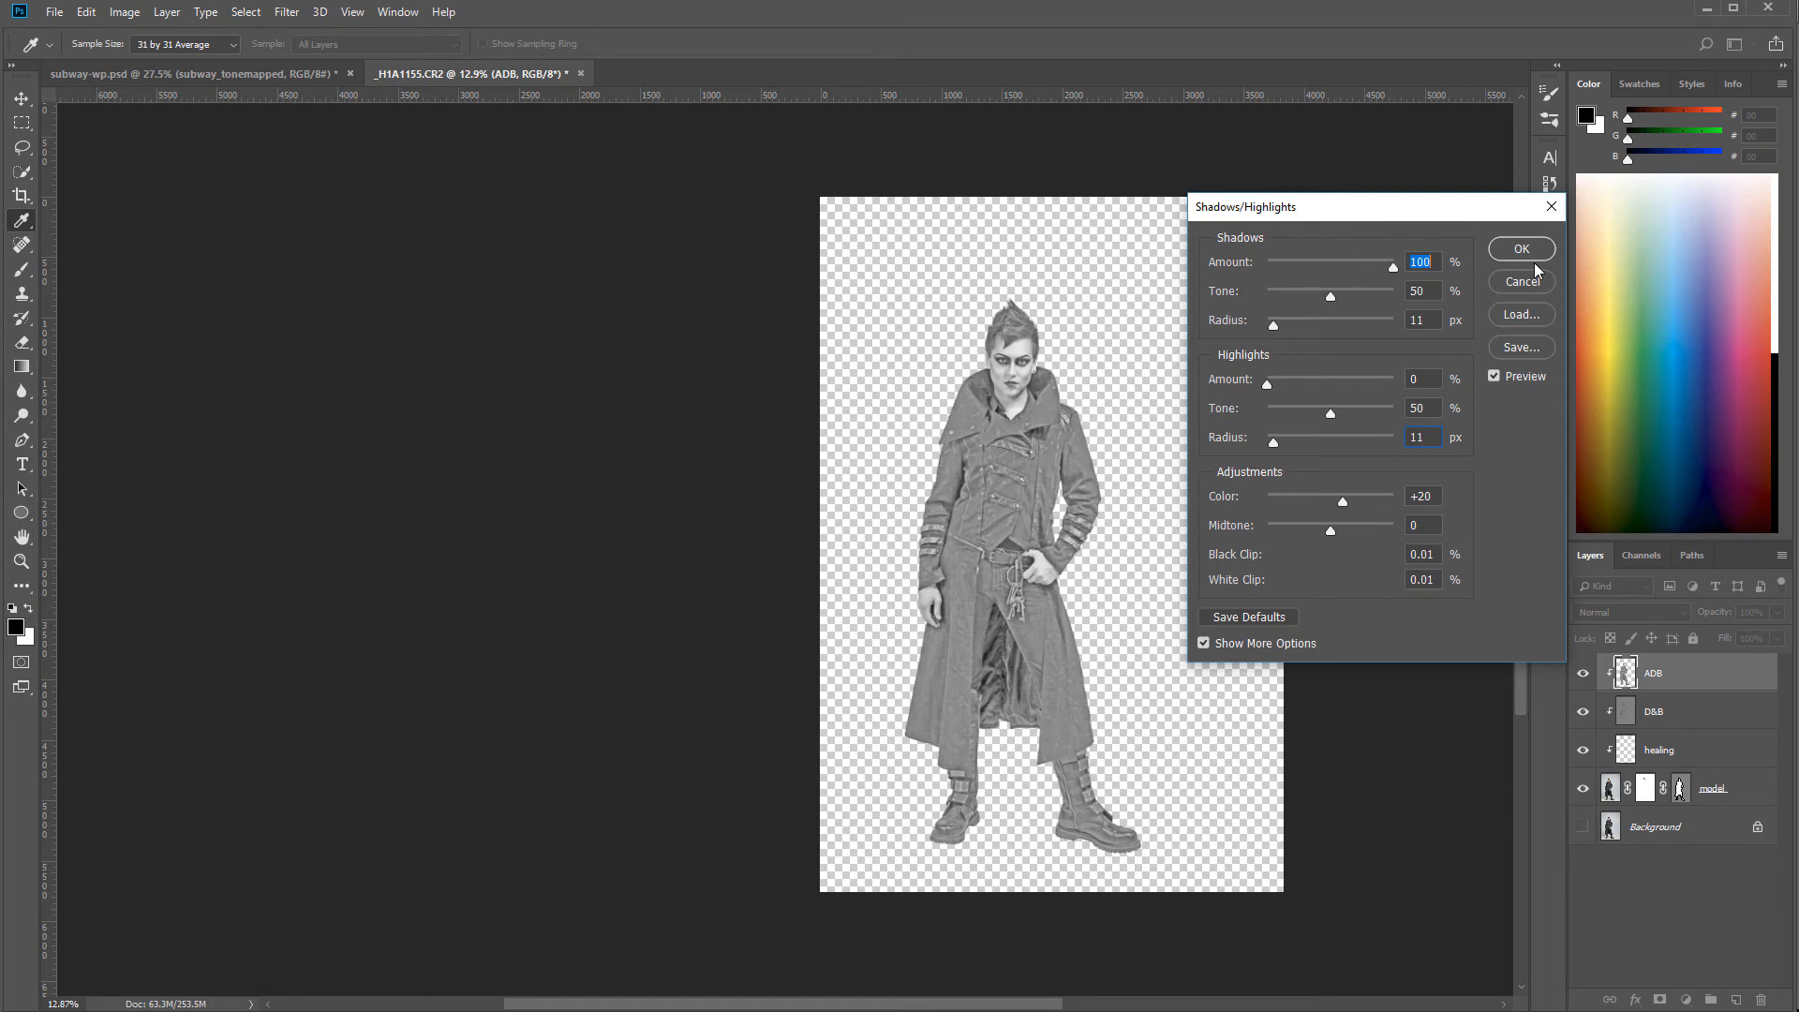
drag(1269, 386, 1478, 385)
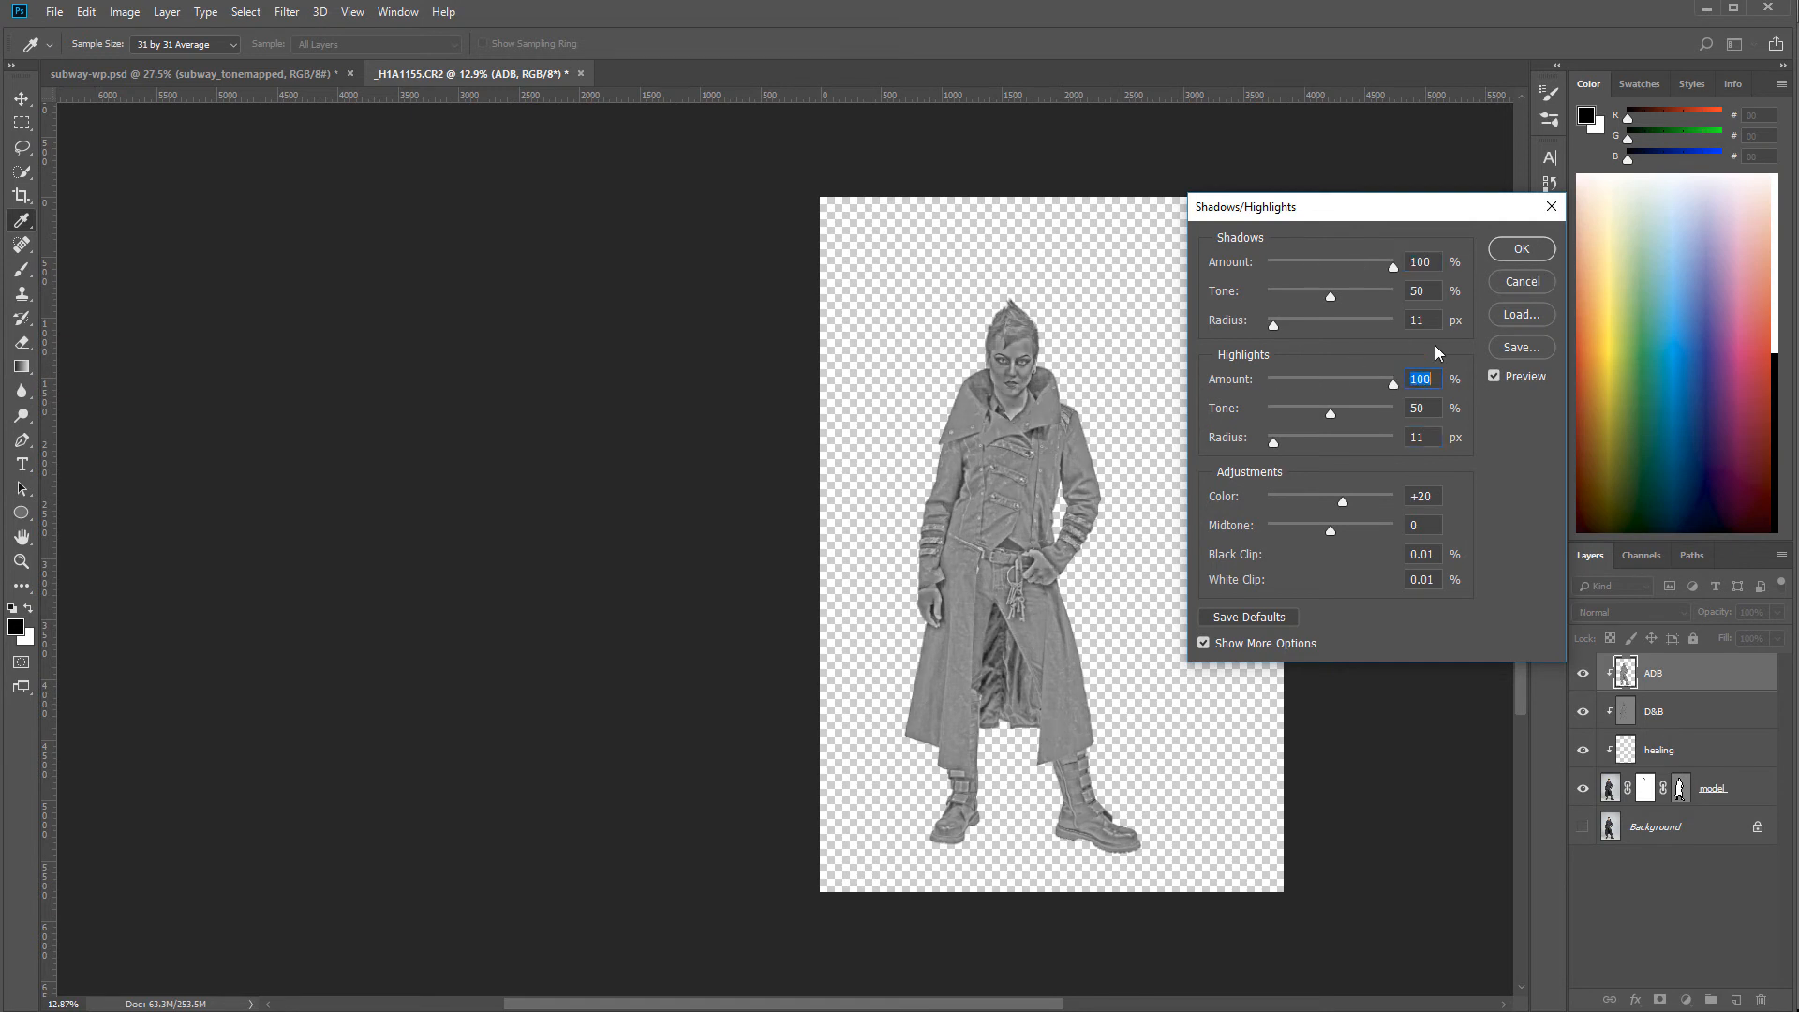
drag(1329, 292, 1335, 284)
drag(1333, 286, 1325, 286)
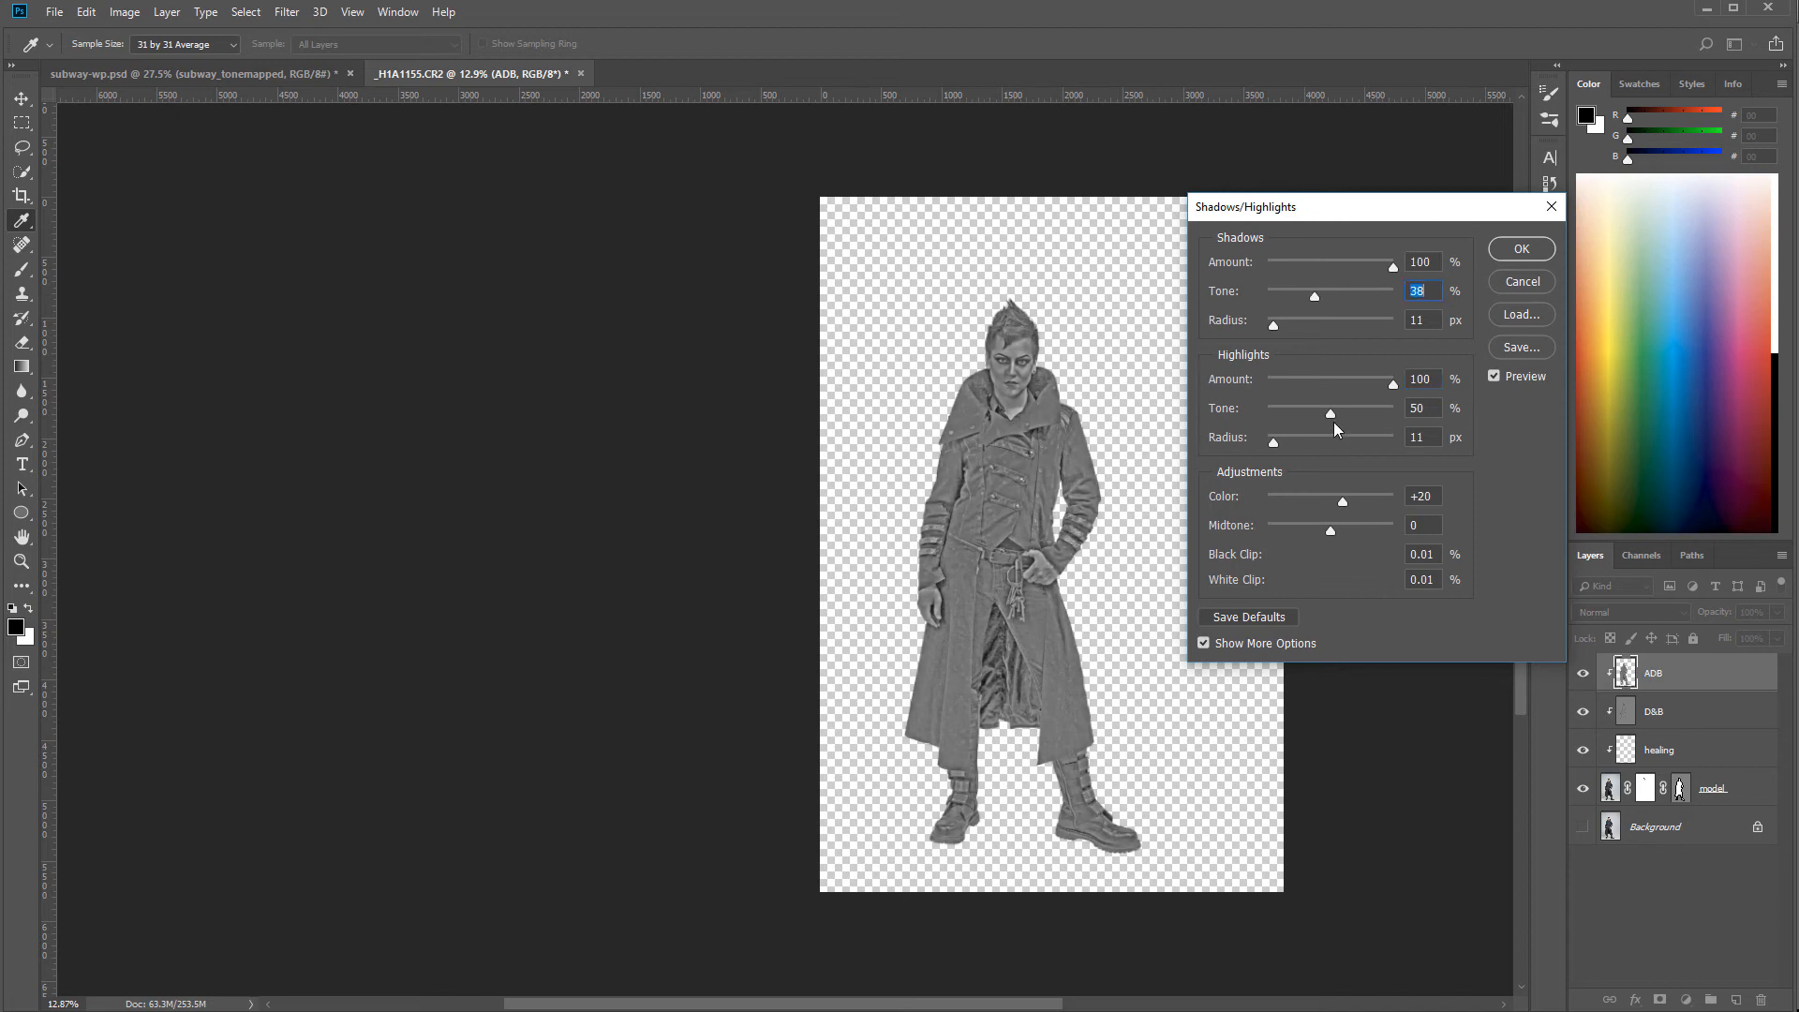
drag(1325, 416, 1318, 414)
click(1312, 294)
click(1522, 250)
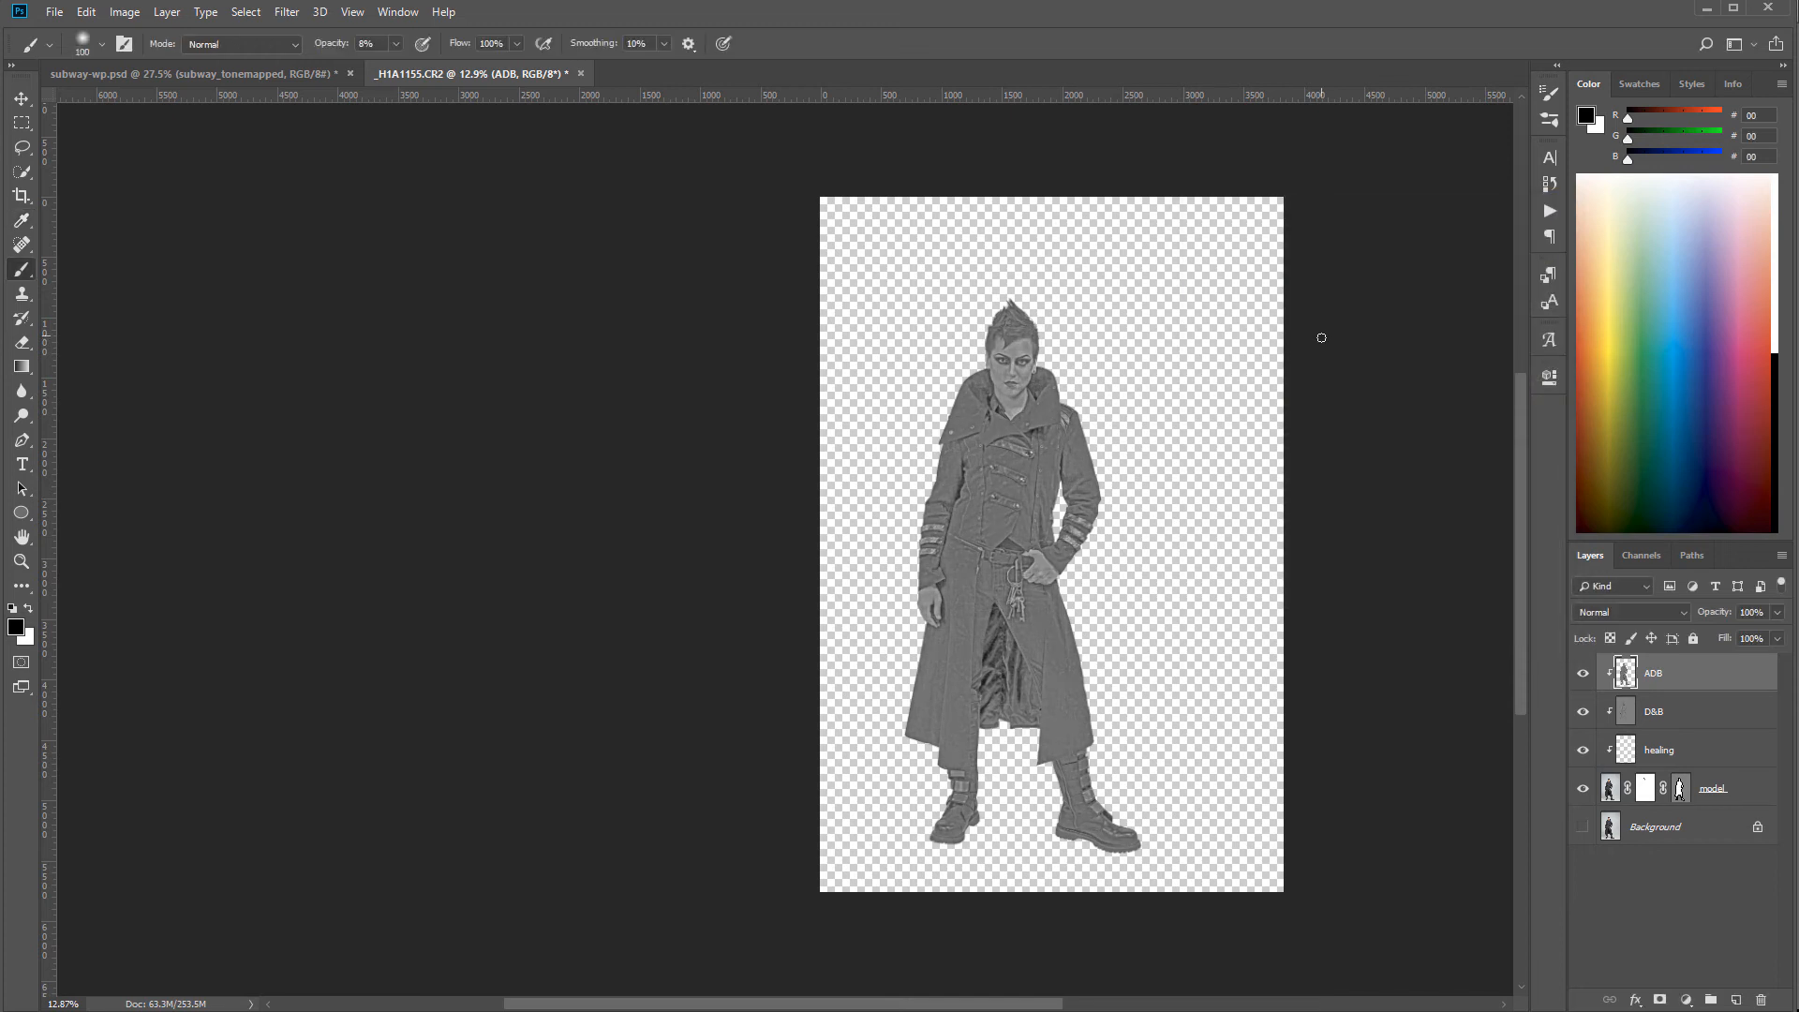
- Sharpen the ADB layer using Unsharp Mask at 78% amount and 1.1 px radius, and set its blend mode to Soft Light
click(287, 13)
mouse_move(408, 329)
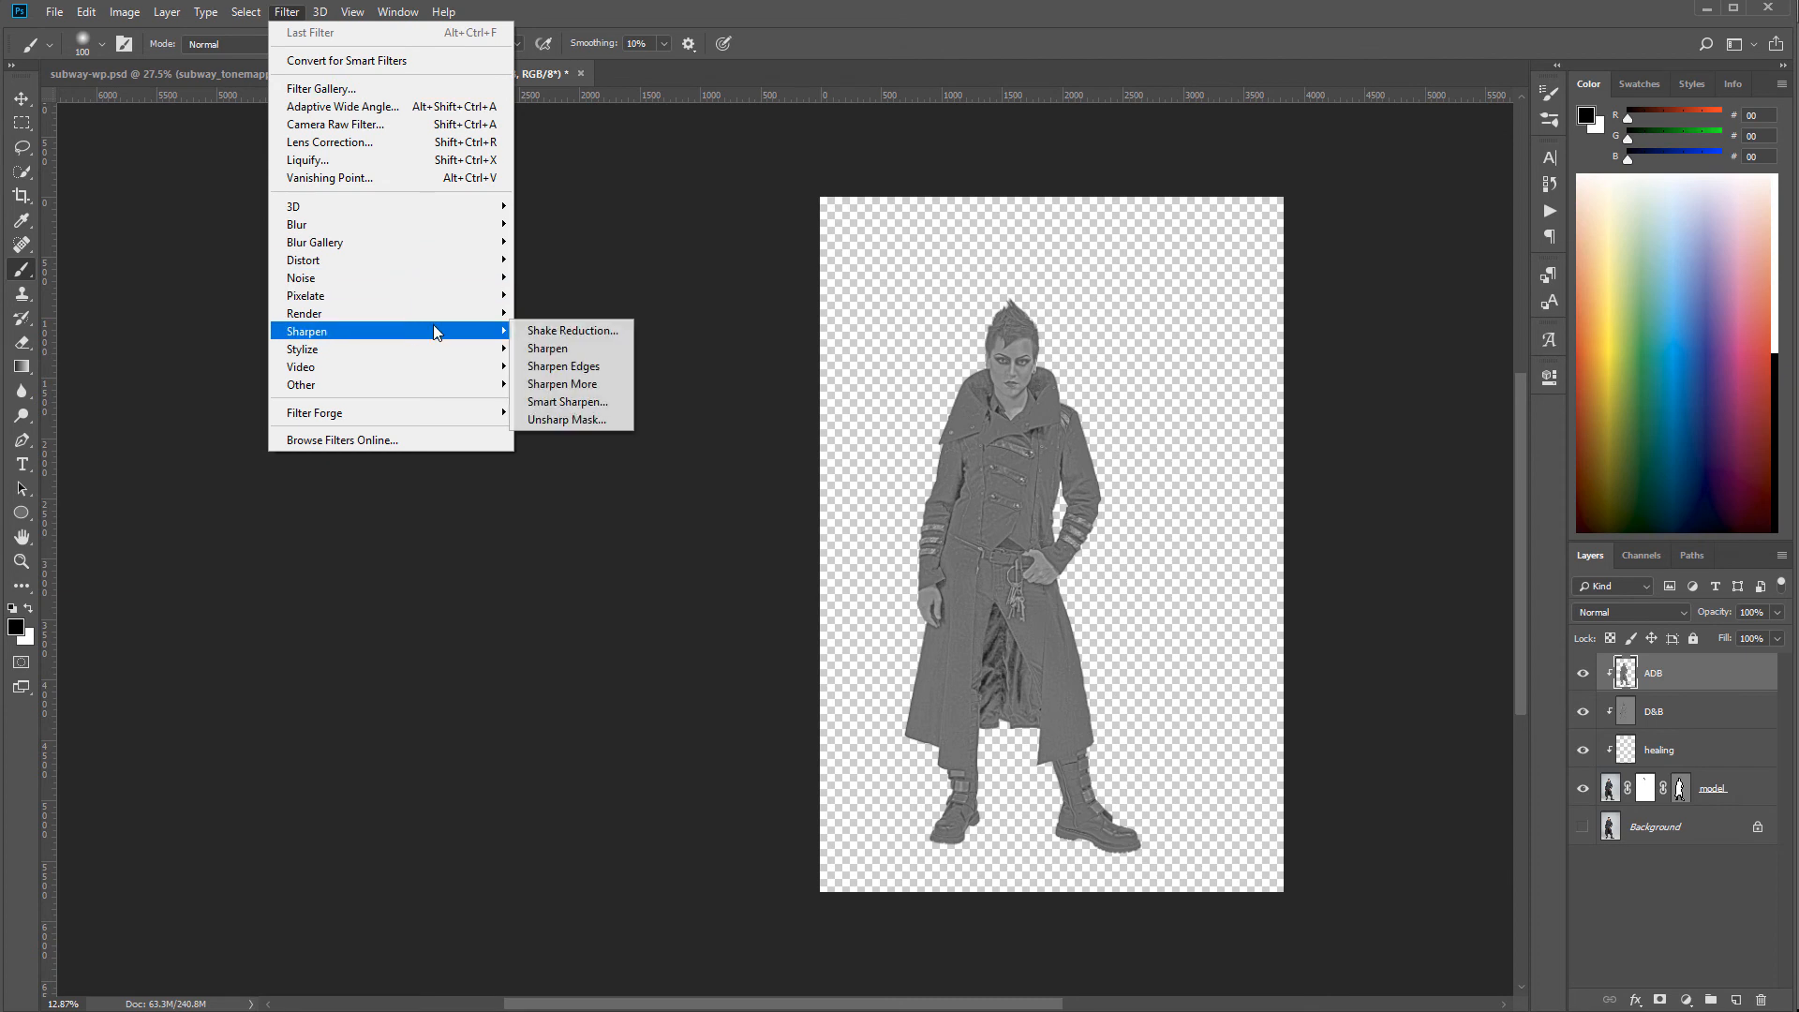
click(572, 419)
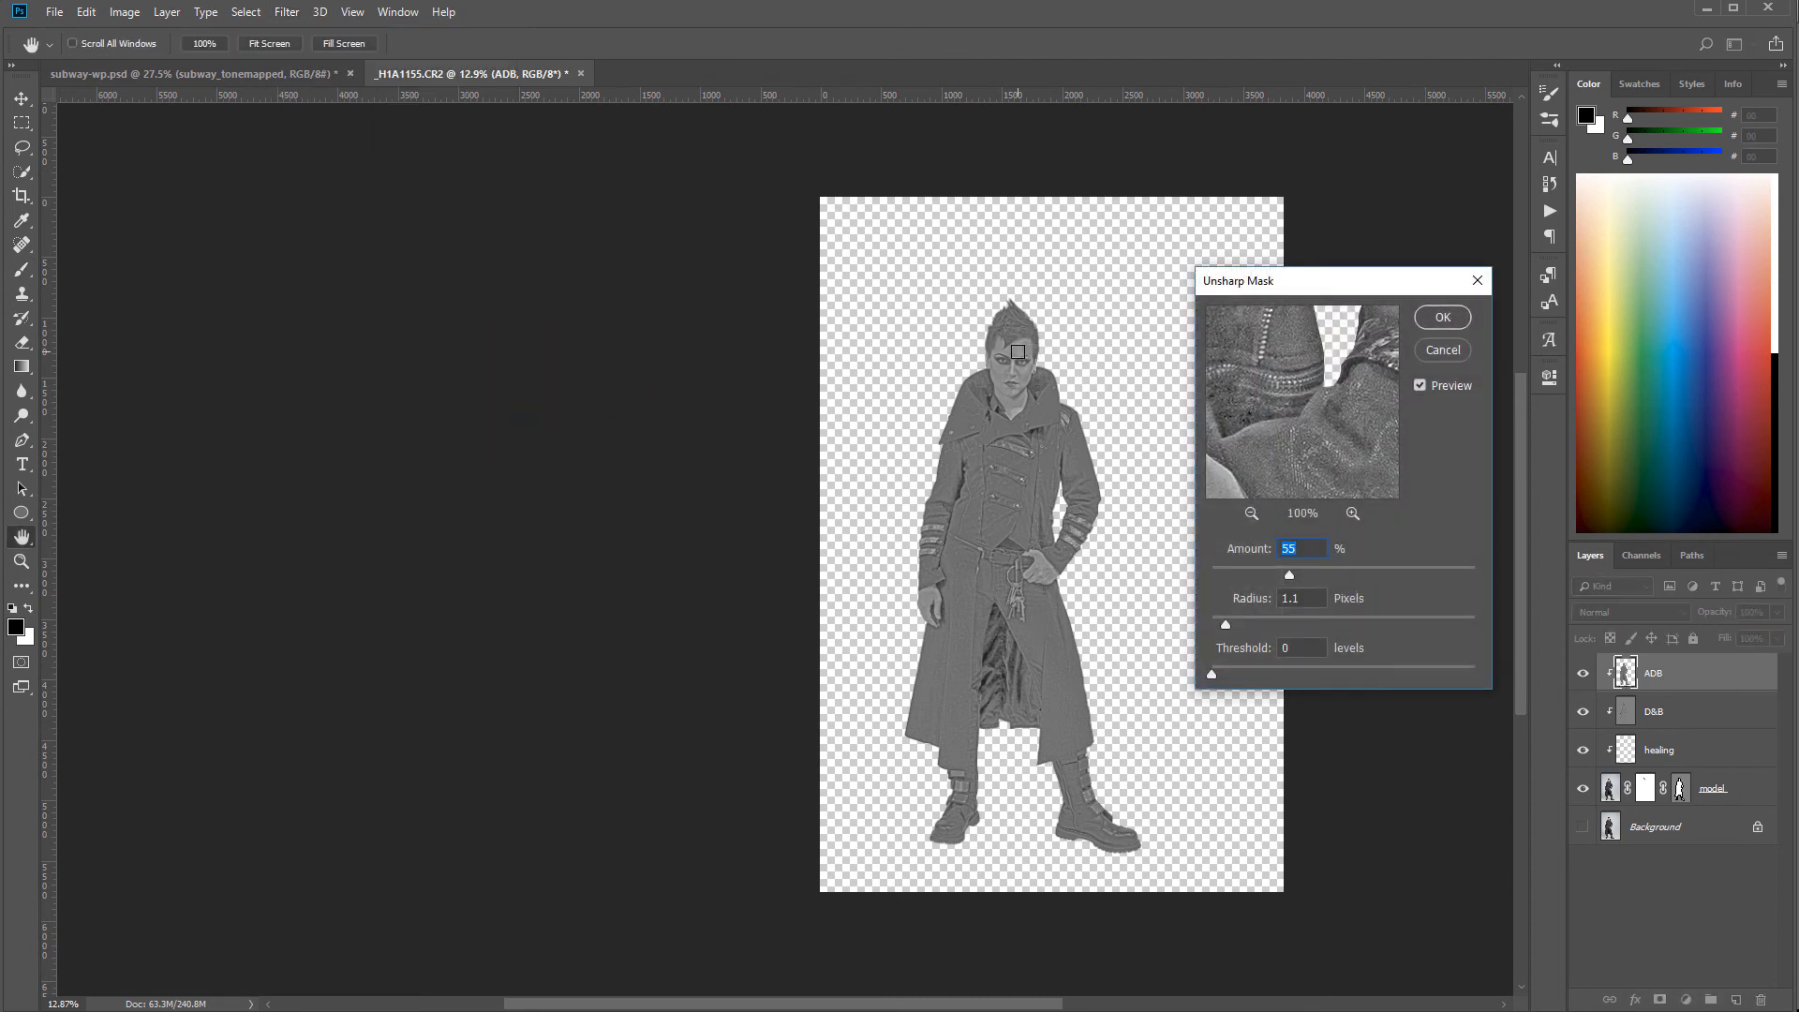
click(1014, 345)
drag(1409, 574, 1449, 576)
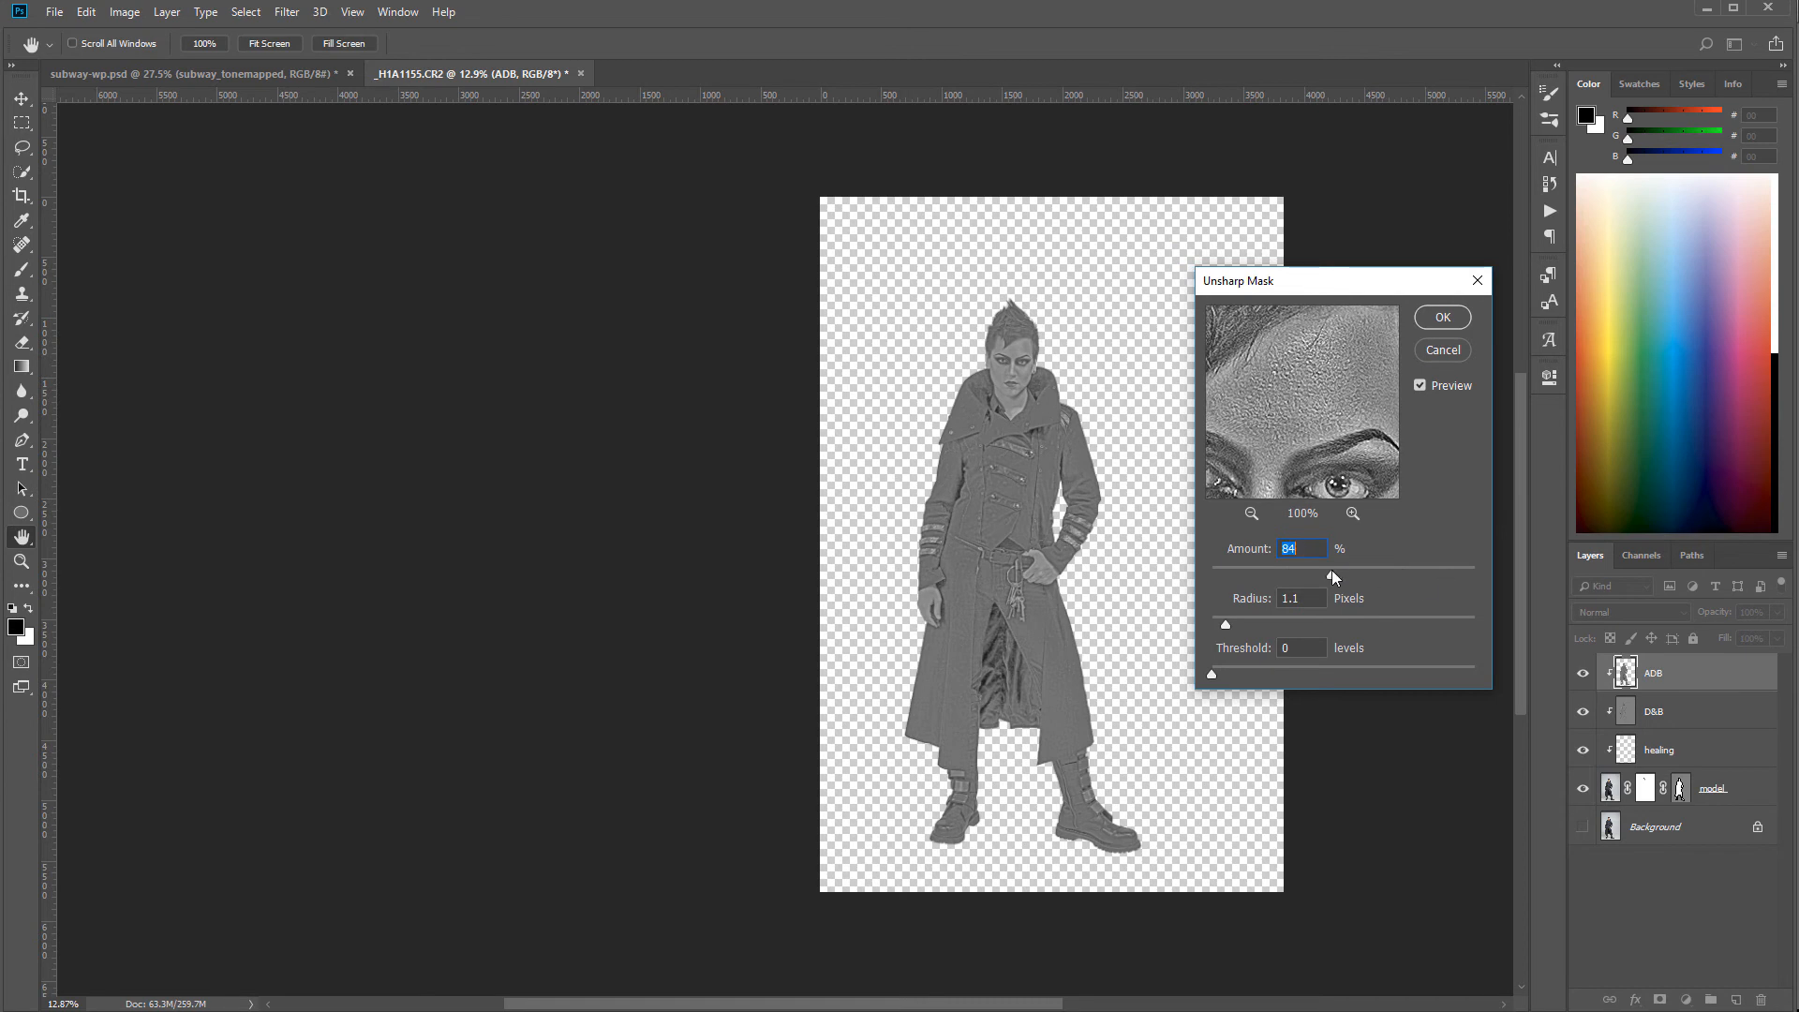
click(1324, 574)
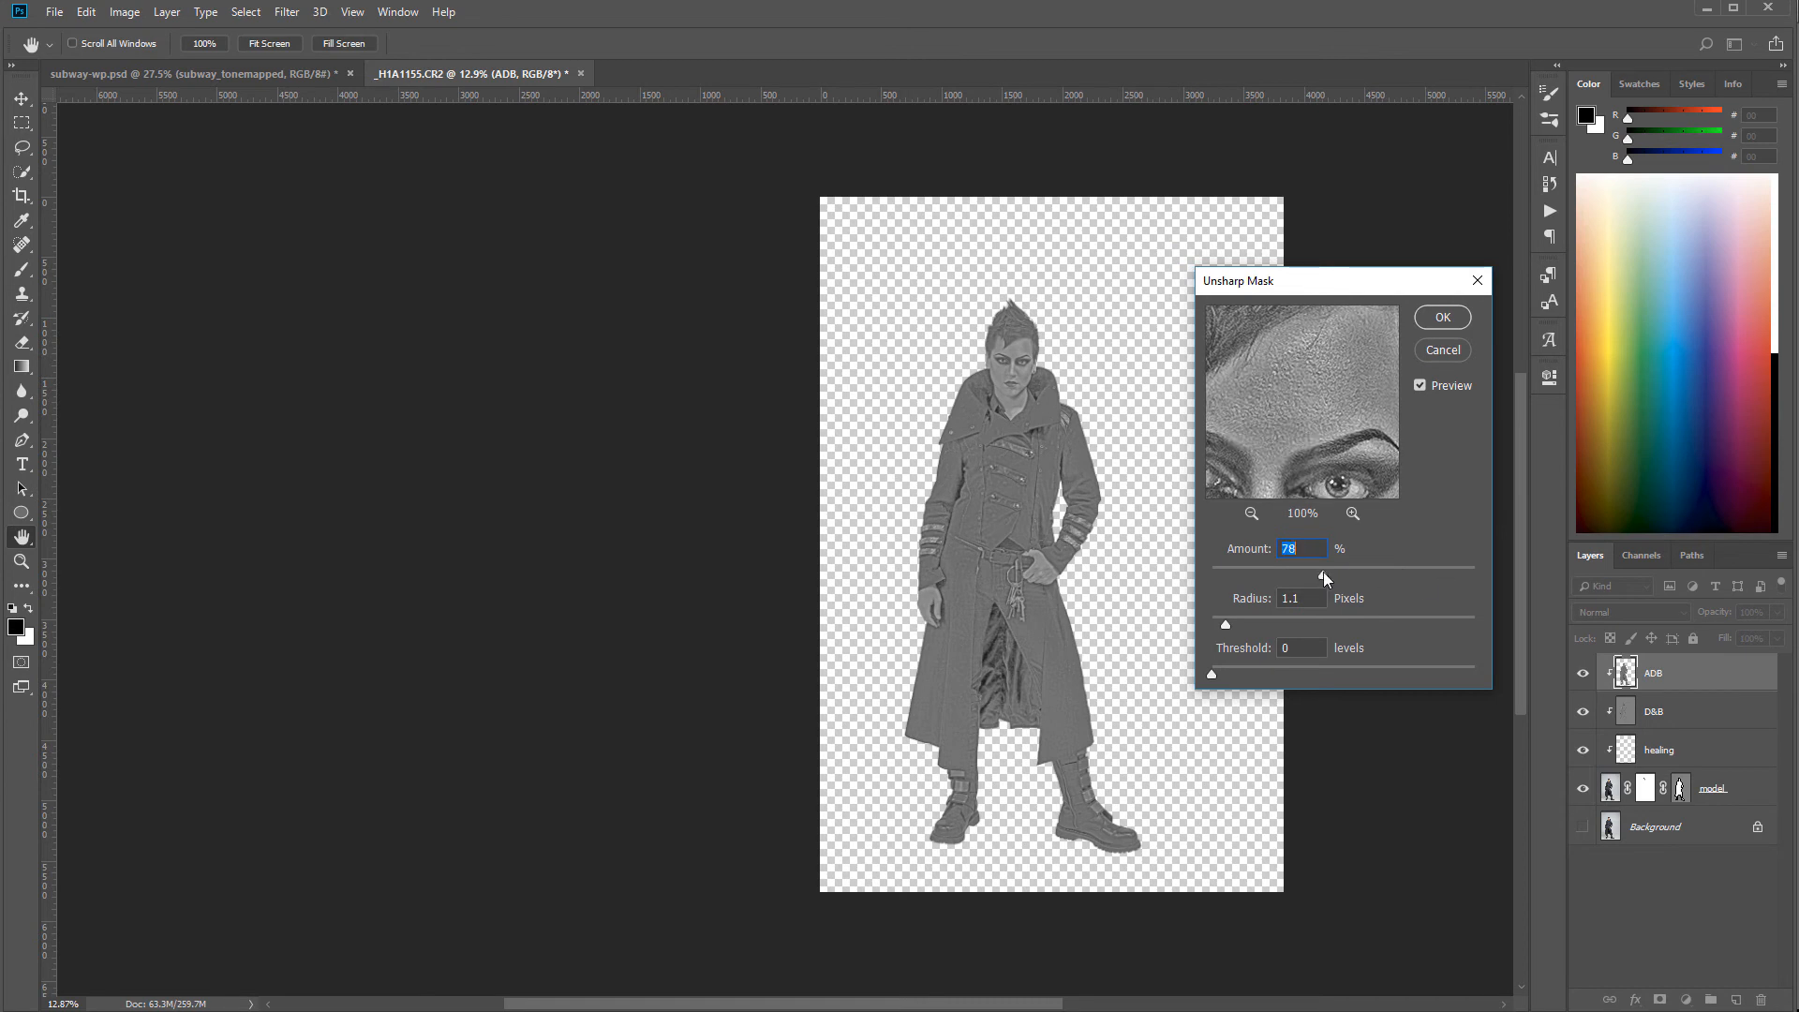
click(1443, 316)
click(1657, 612)
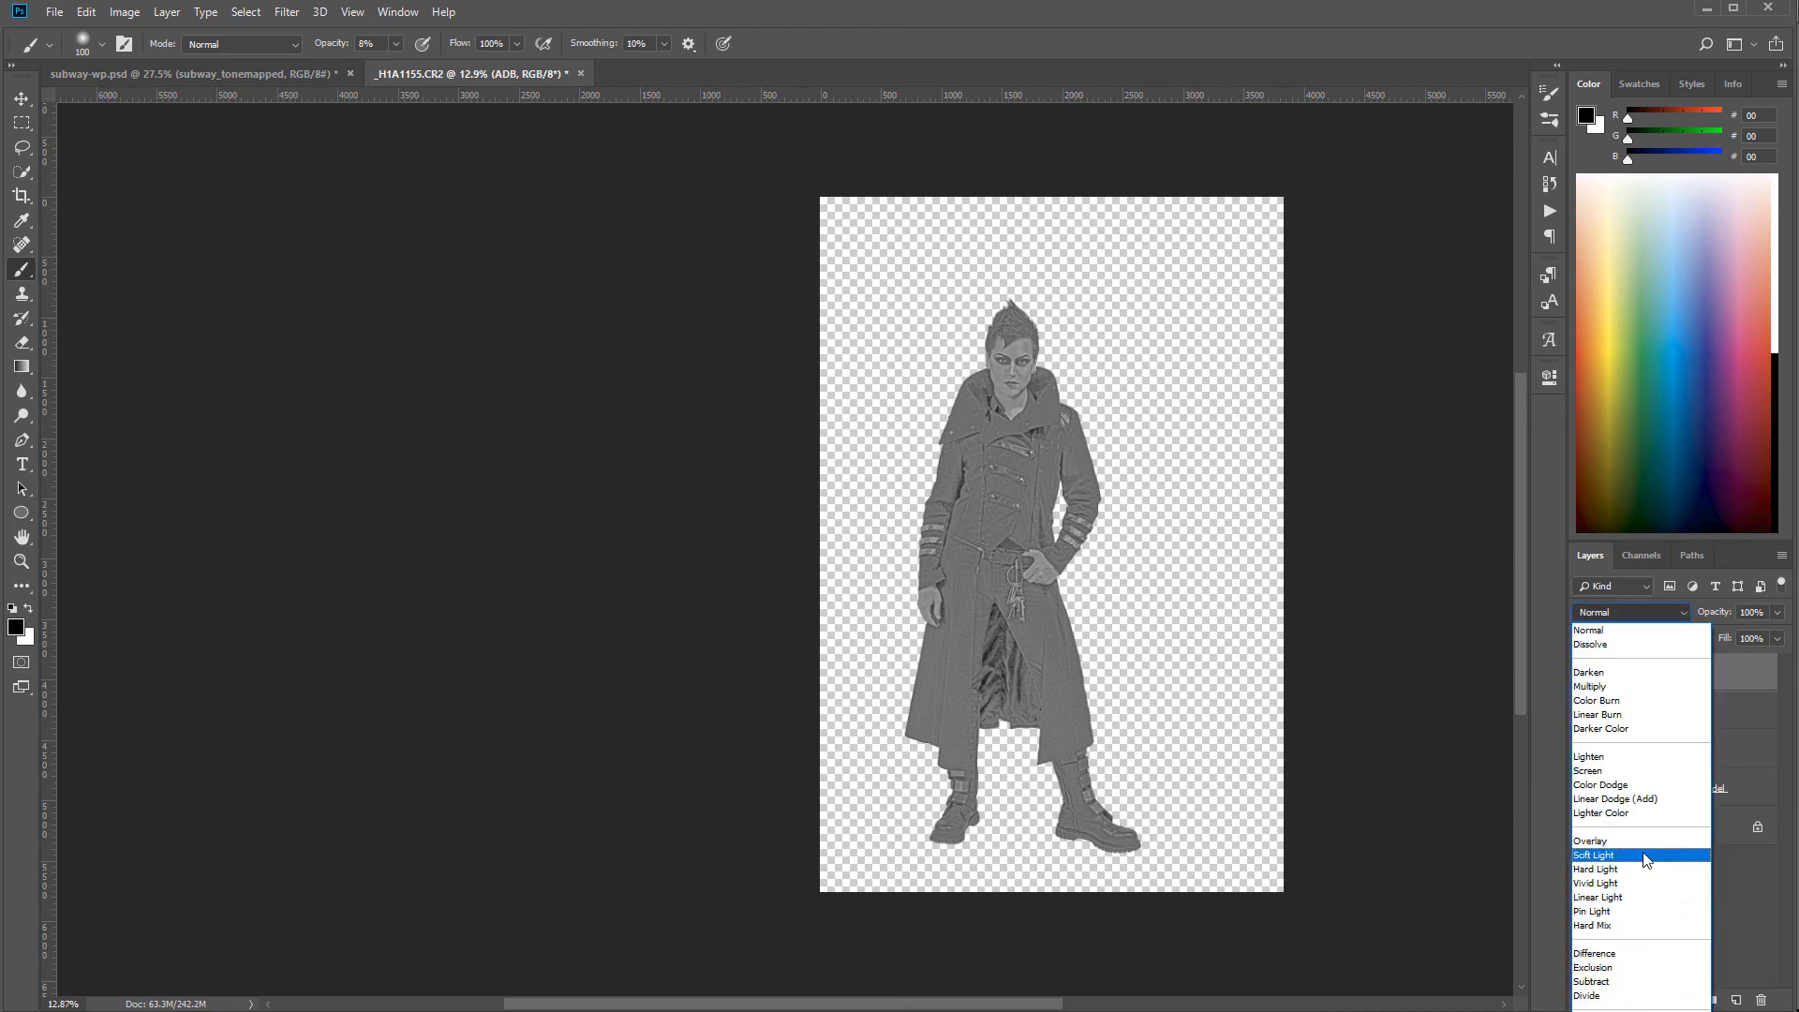
click(1645, 856)
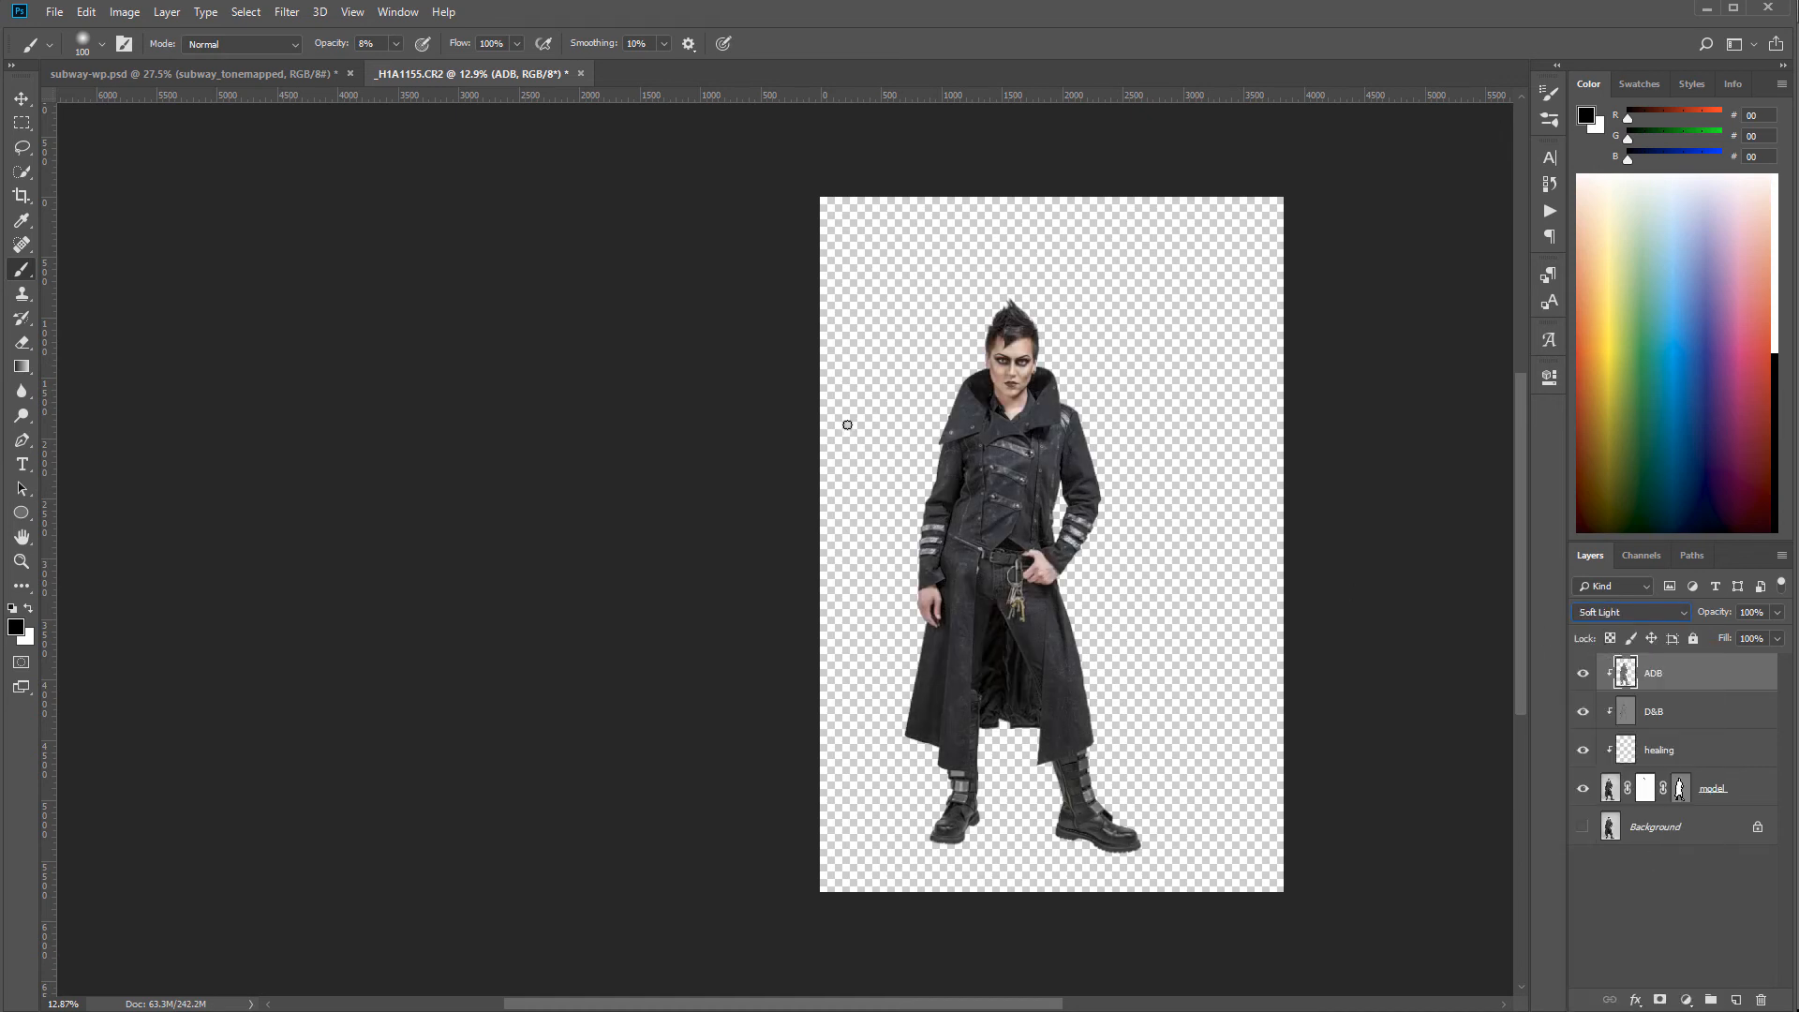
- Compare the jacket detail and the whole figure with the ADB layer hidden and shown
click(21, 98)
scroll(1000, 396, up, 5)
scroll(1000, 396, up, 4)
scroll(936, 596, up, 4)
click(1592, 673)
click(1591, 677)
click(1584, 673)
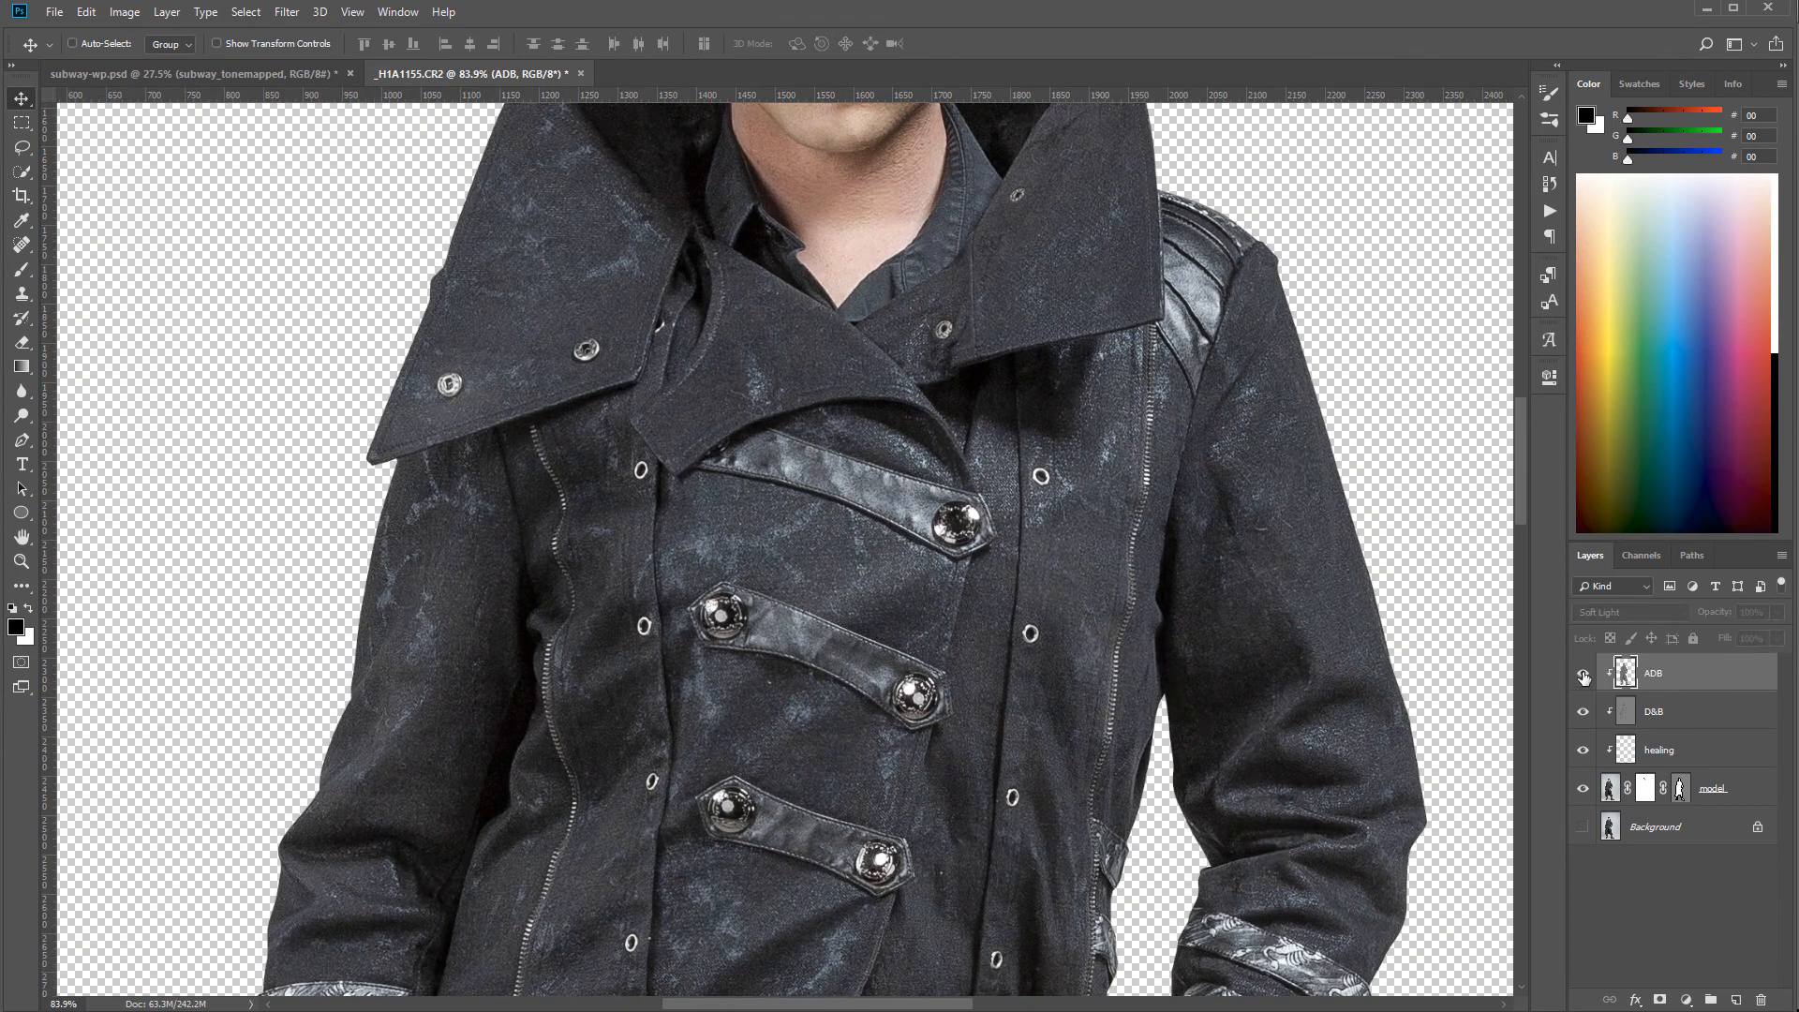
scroll(1032, 582, down, 4)
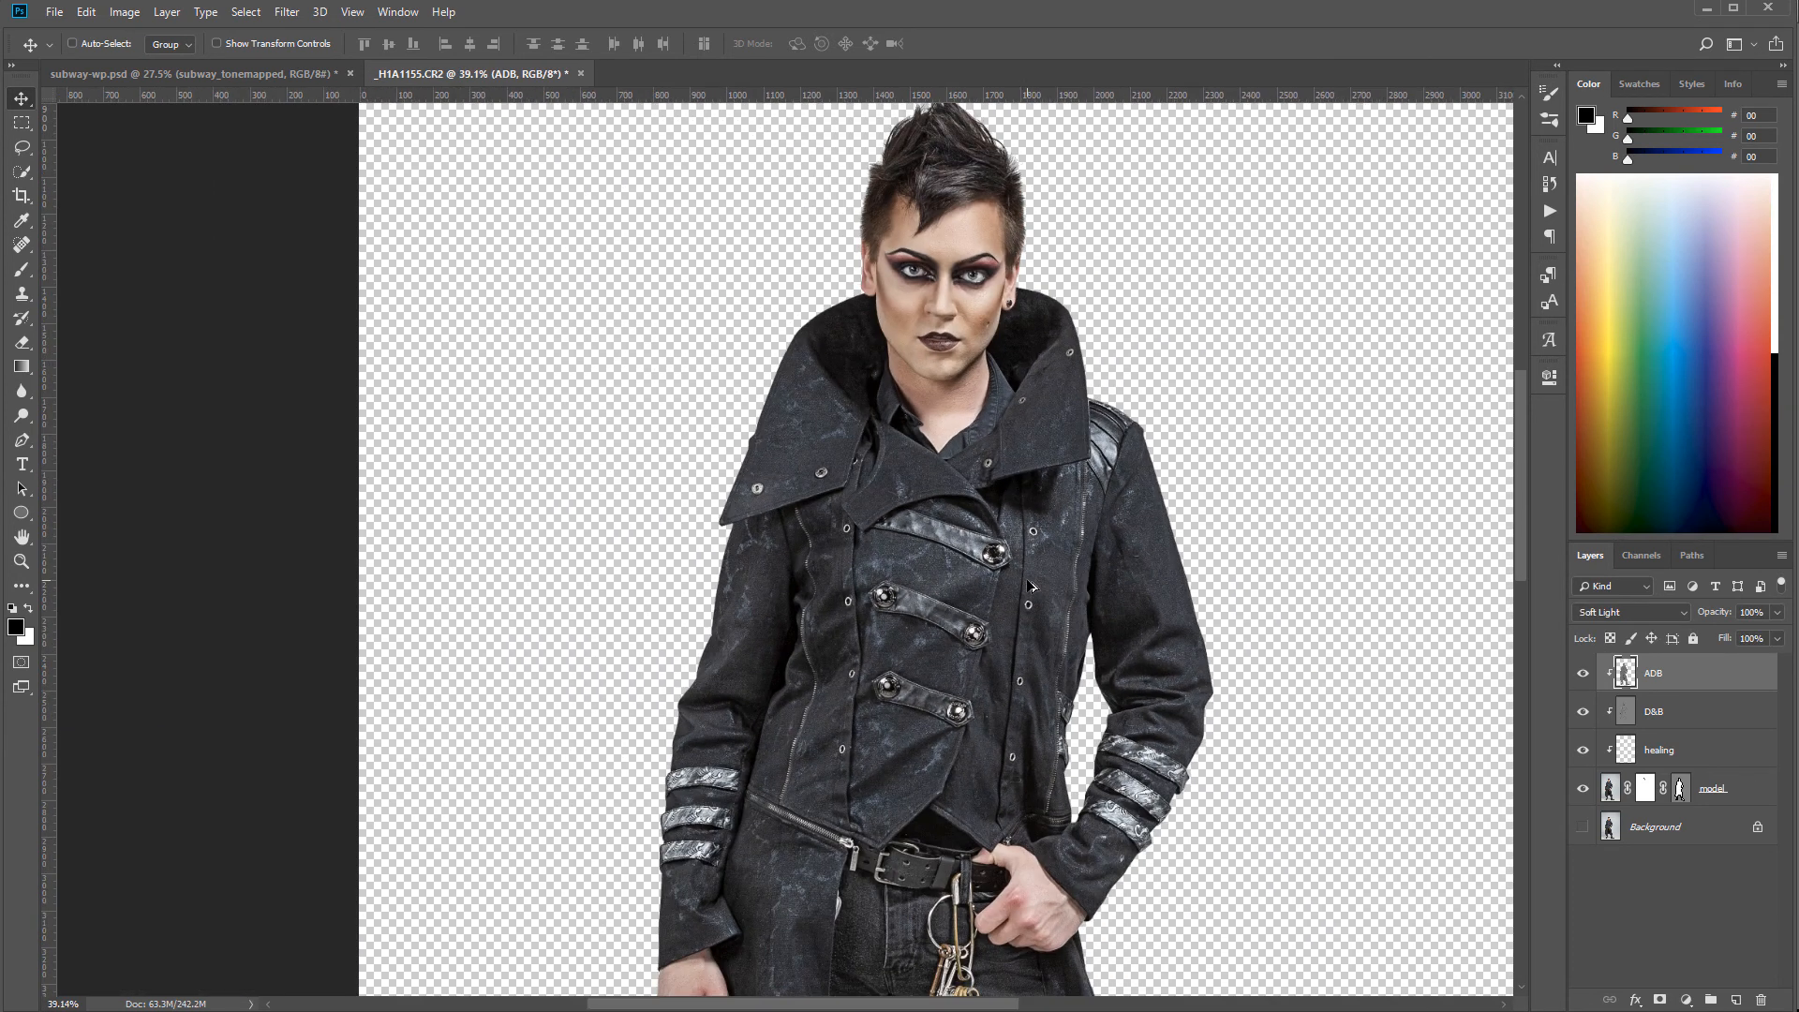
click(1584, 674)
click(1584, 674)
scroll(900, 506, down, 5)
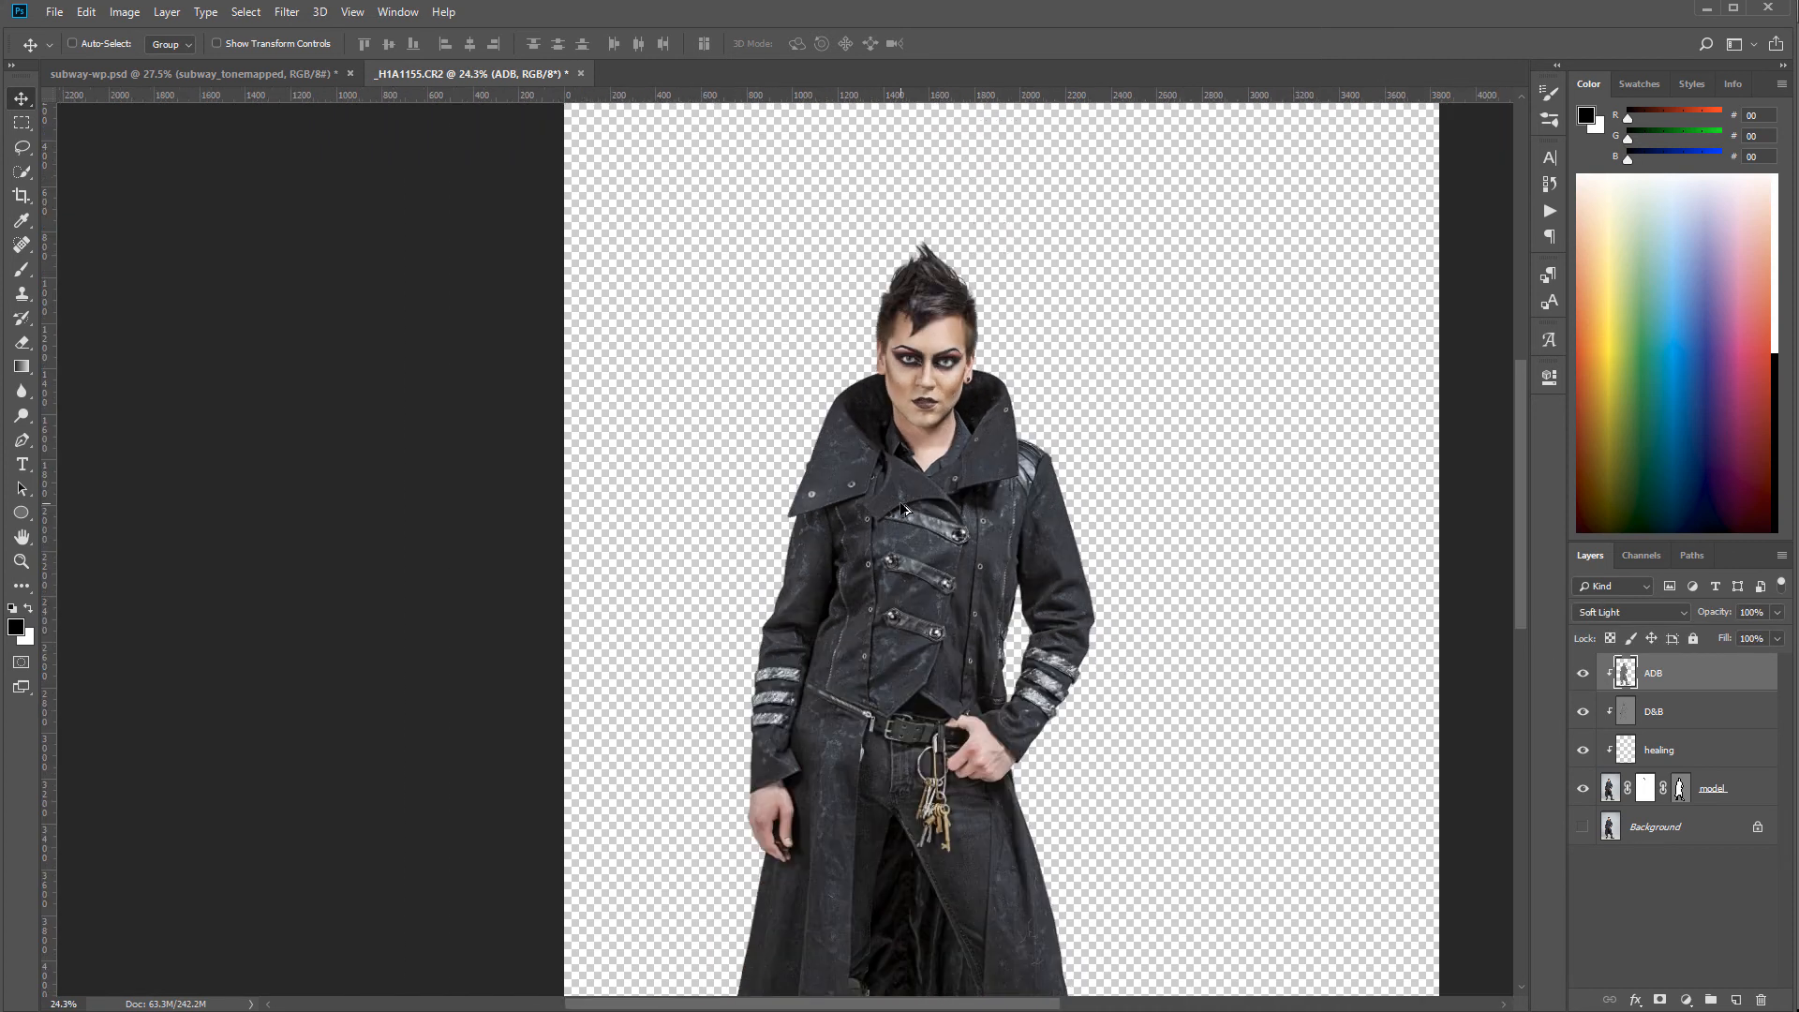
scroll(1056, 649, down, 3)
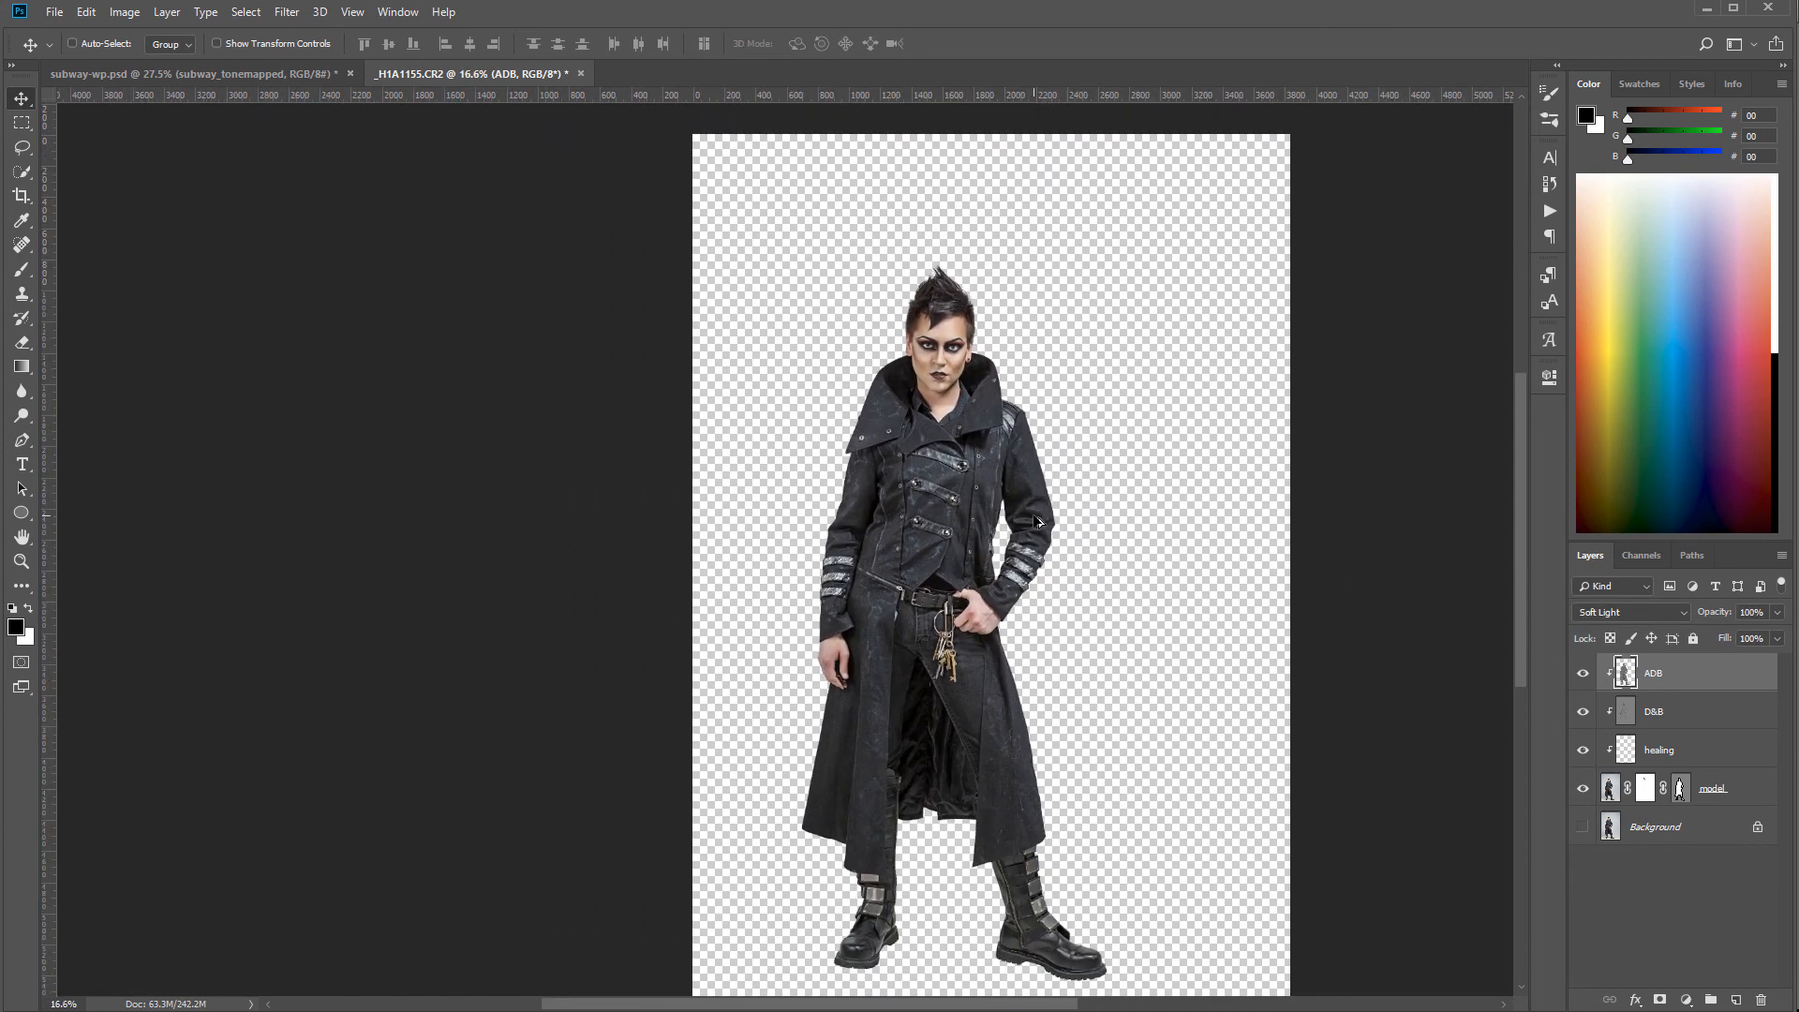
- Set the ADB layer's opacity to 46% and select the ADB, D&B, healing and model layers together
drag(1778, 612, 1774, 637)
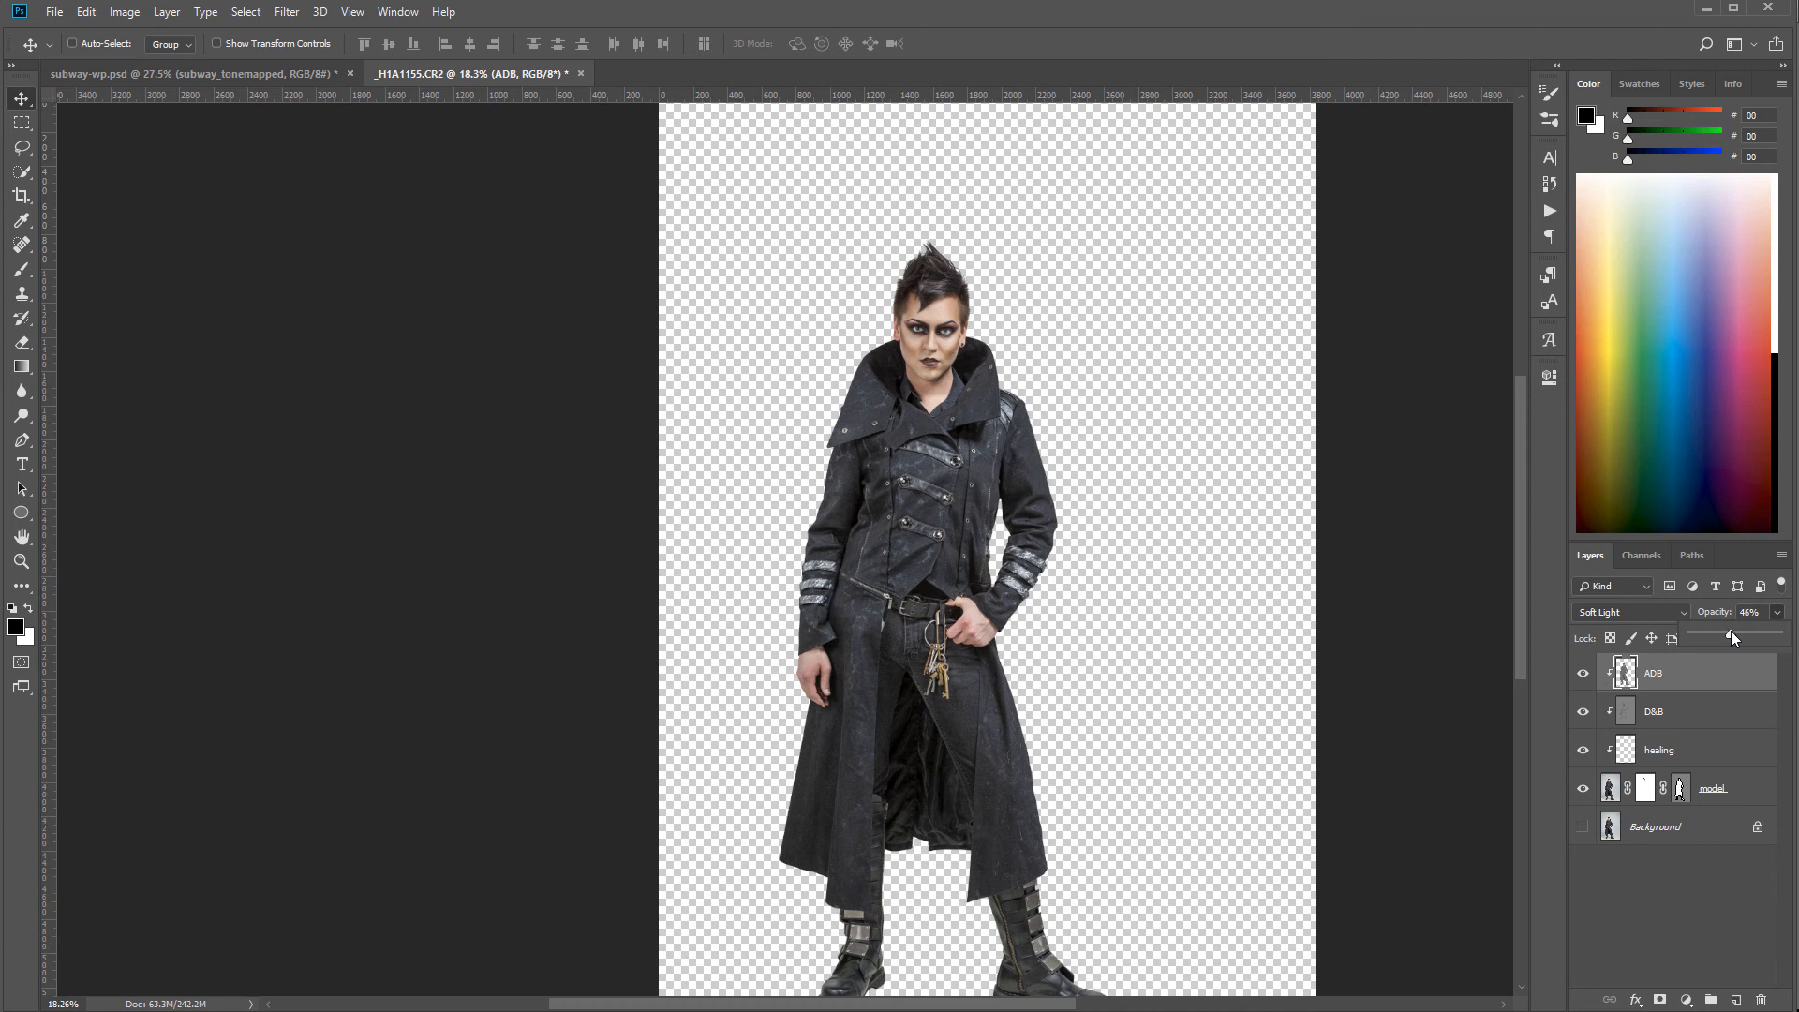
shift+click(1752, 788)
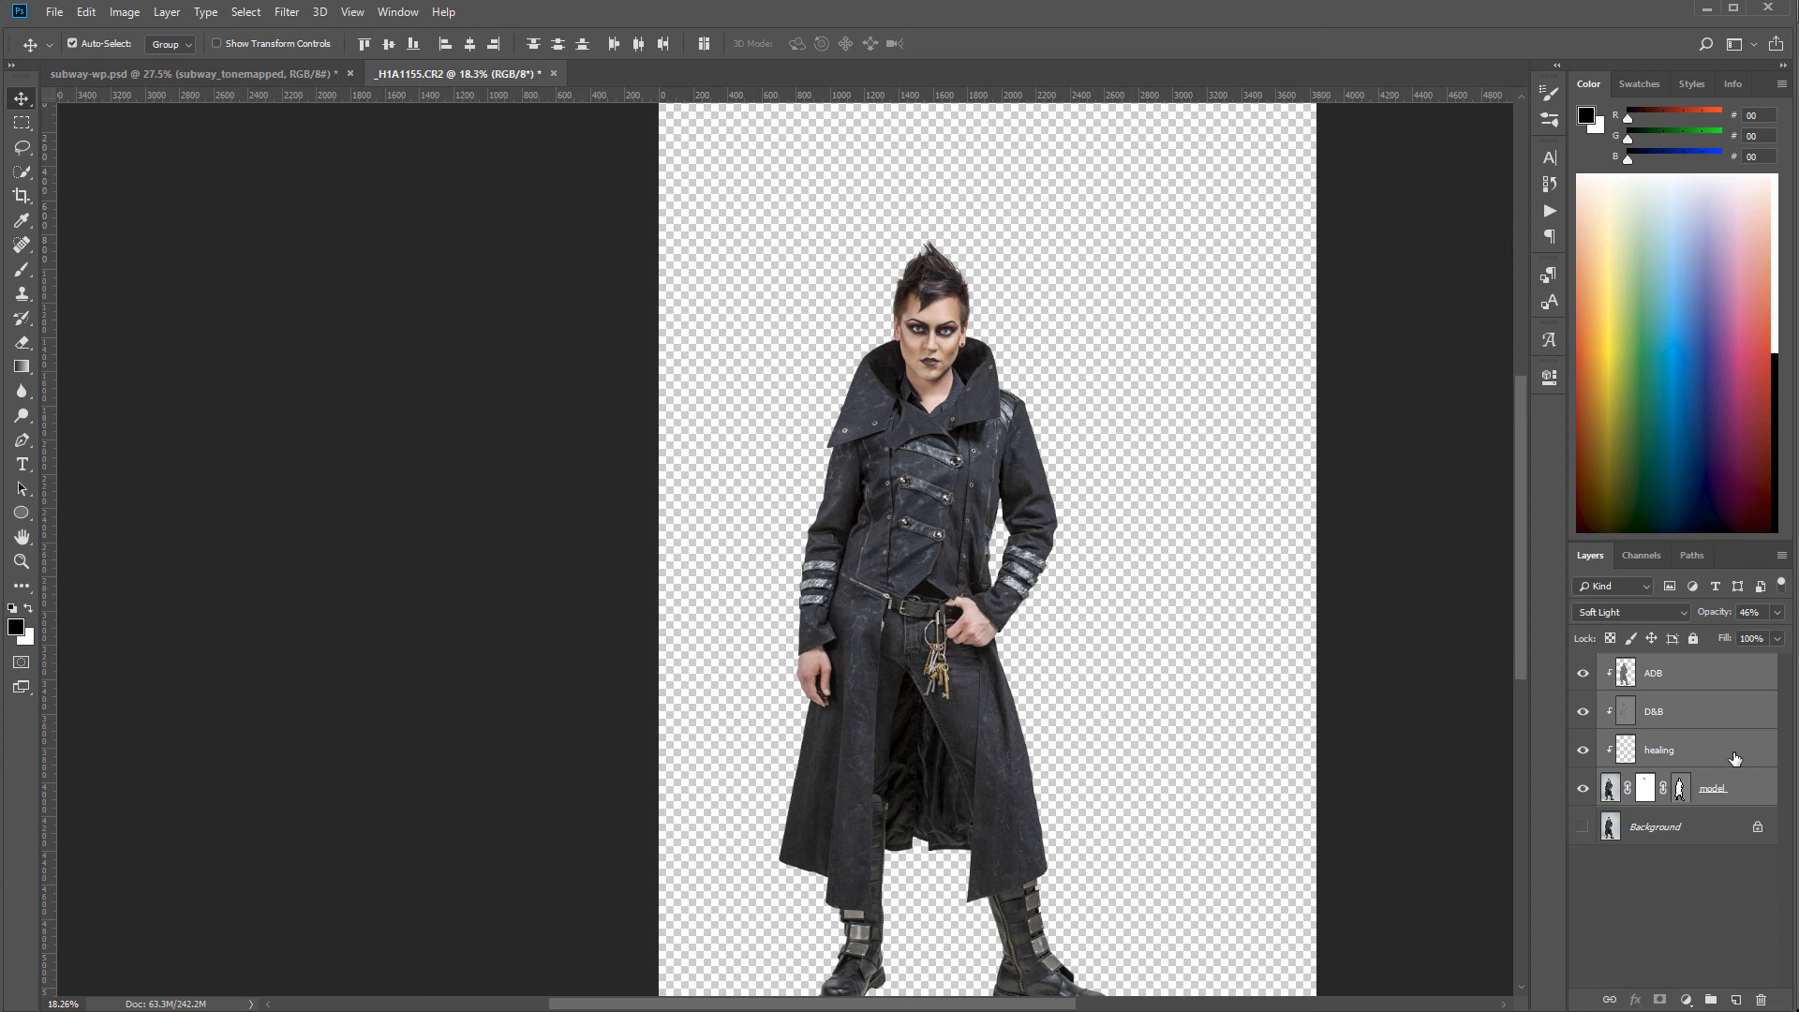
- Group the selected ADB, D&B, healing and model layers and convert the group to a smart object
key(ctrl+g)
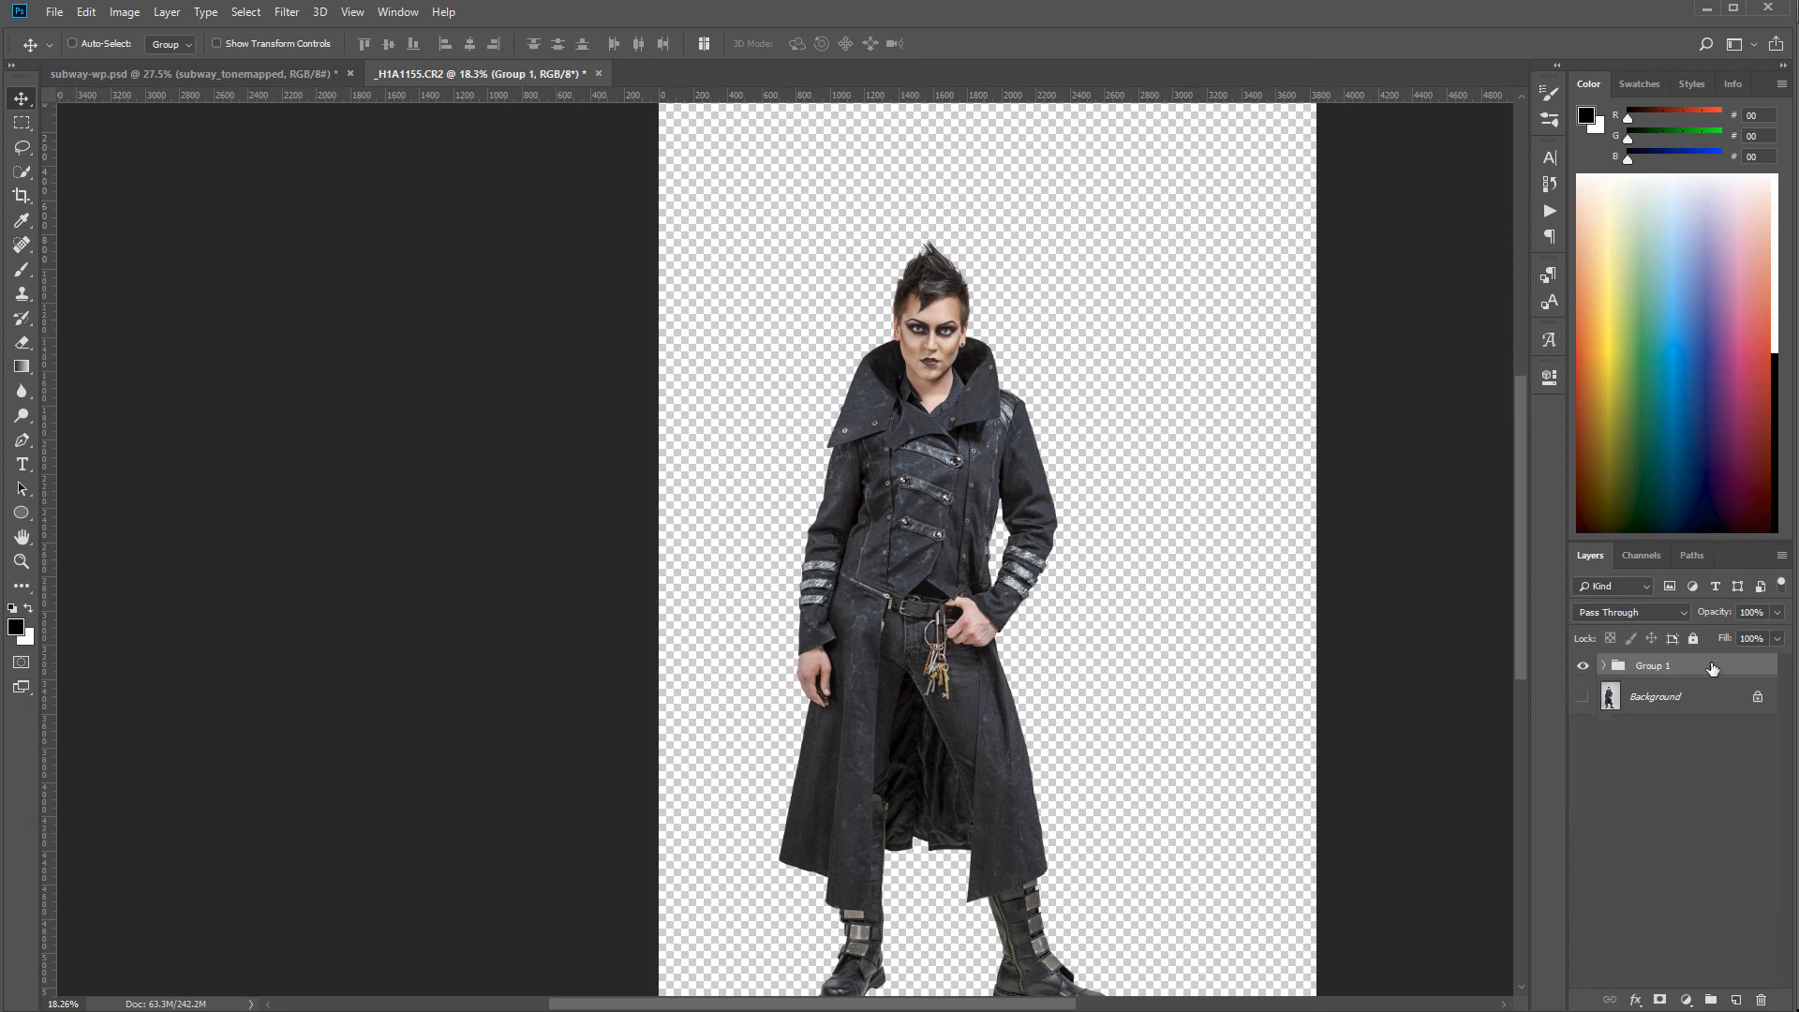
right_click(1714, 667)
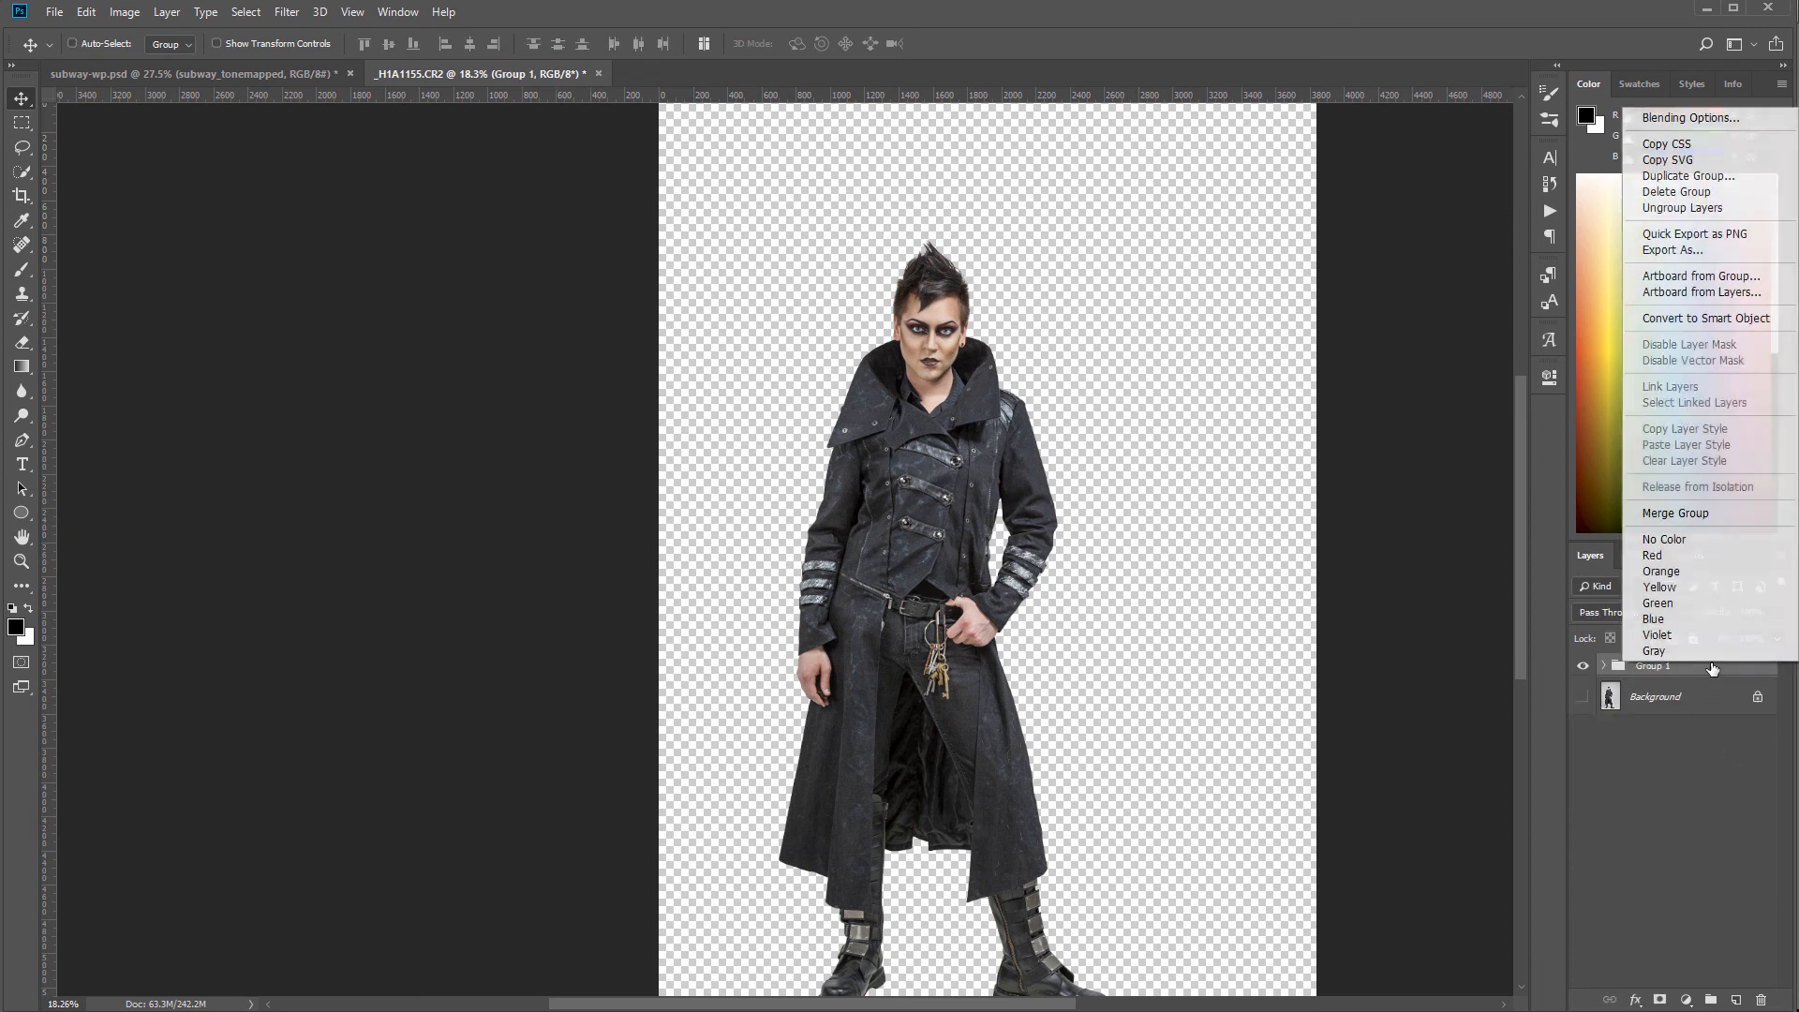
click(1711, 319)
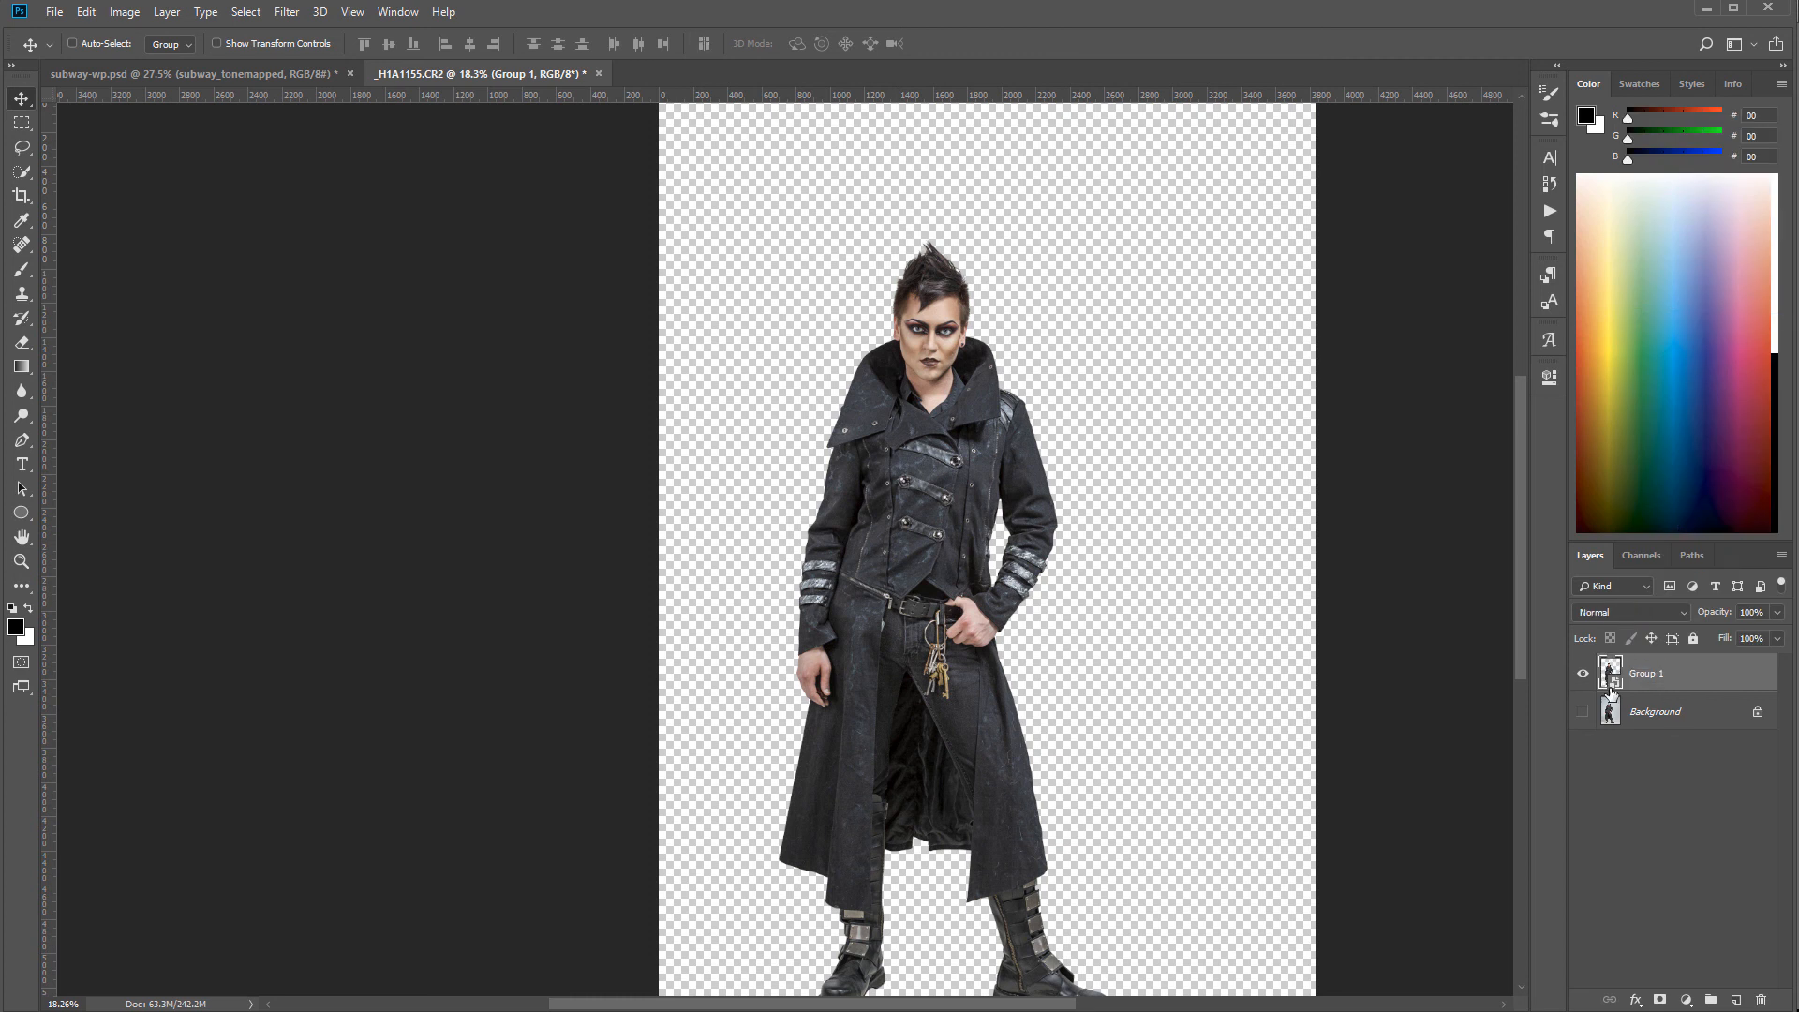
- Rename the smart object layer as Model and give it a red colour label
double_click(1650, 675)
text(Model)
key(Return)
right_click(1711, 674)
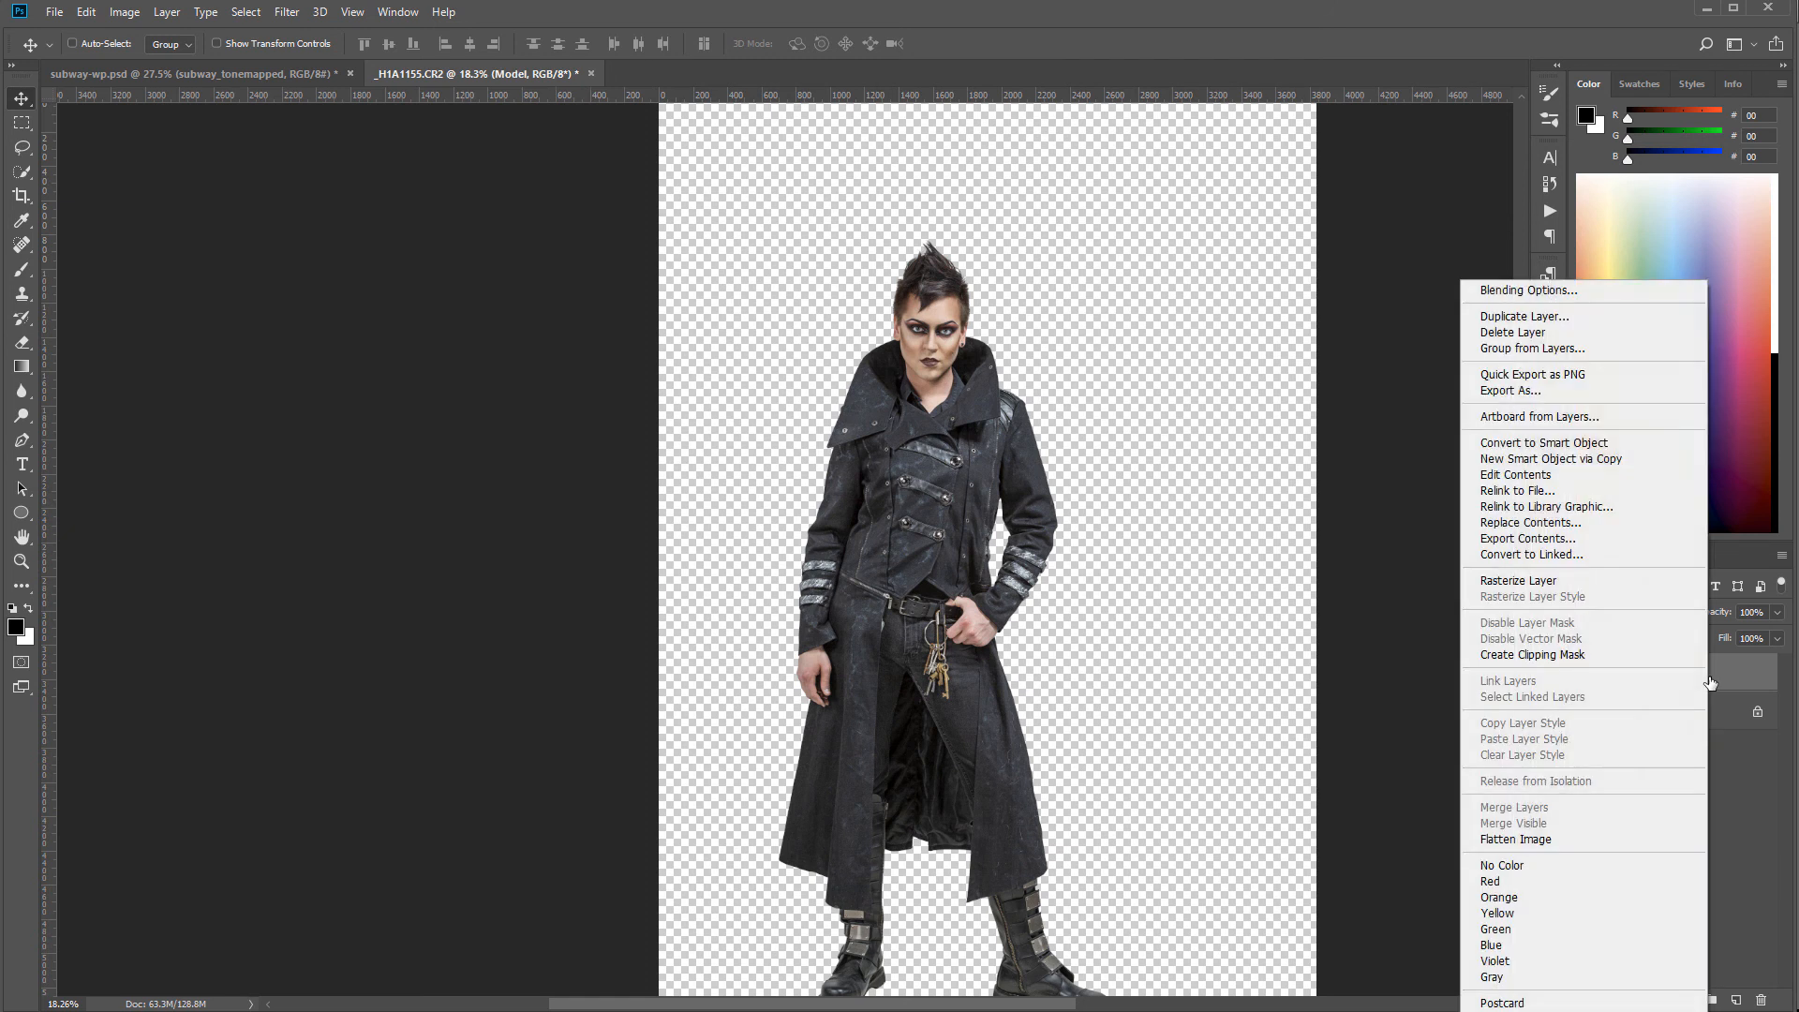
click(1577, 881)
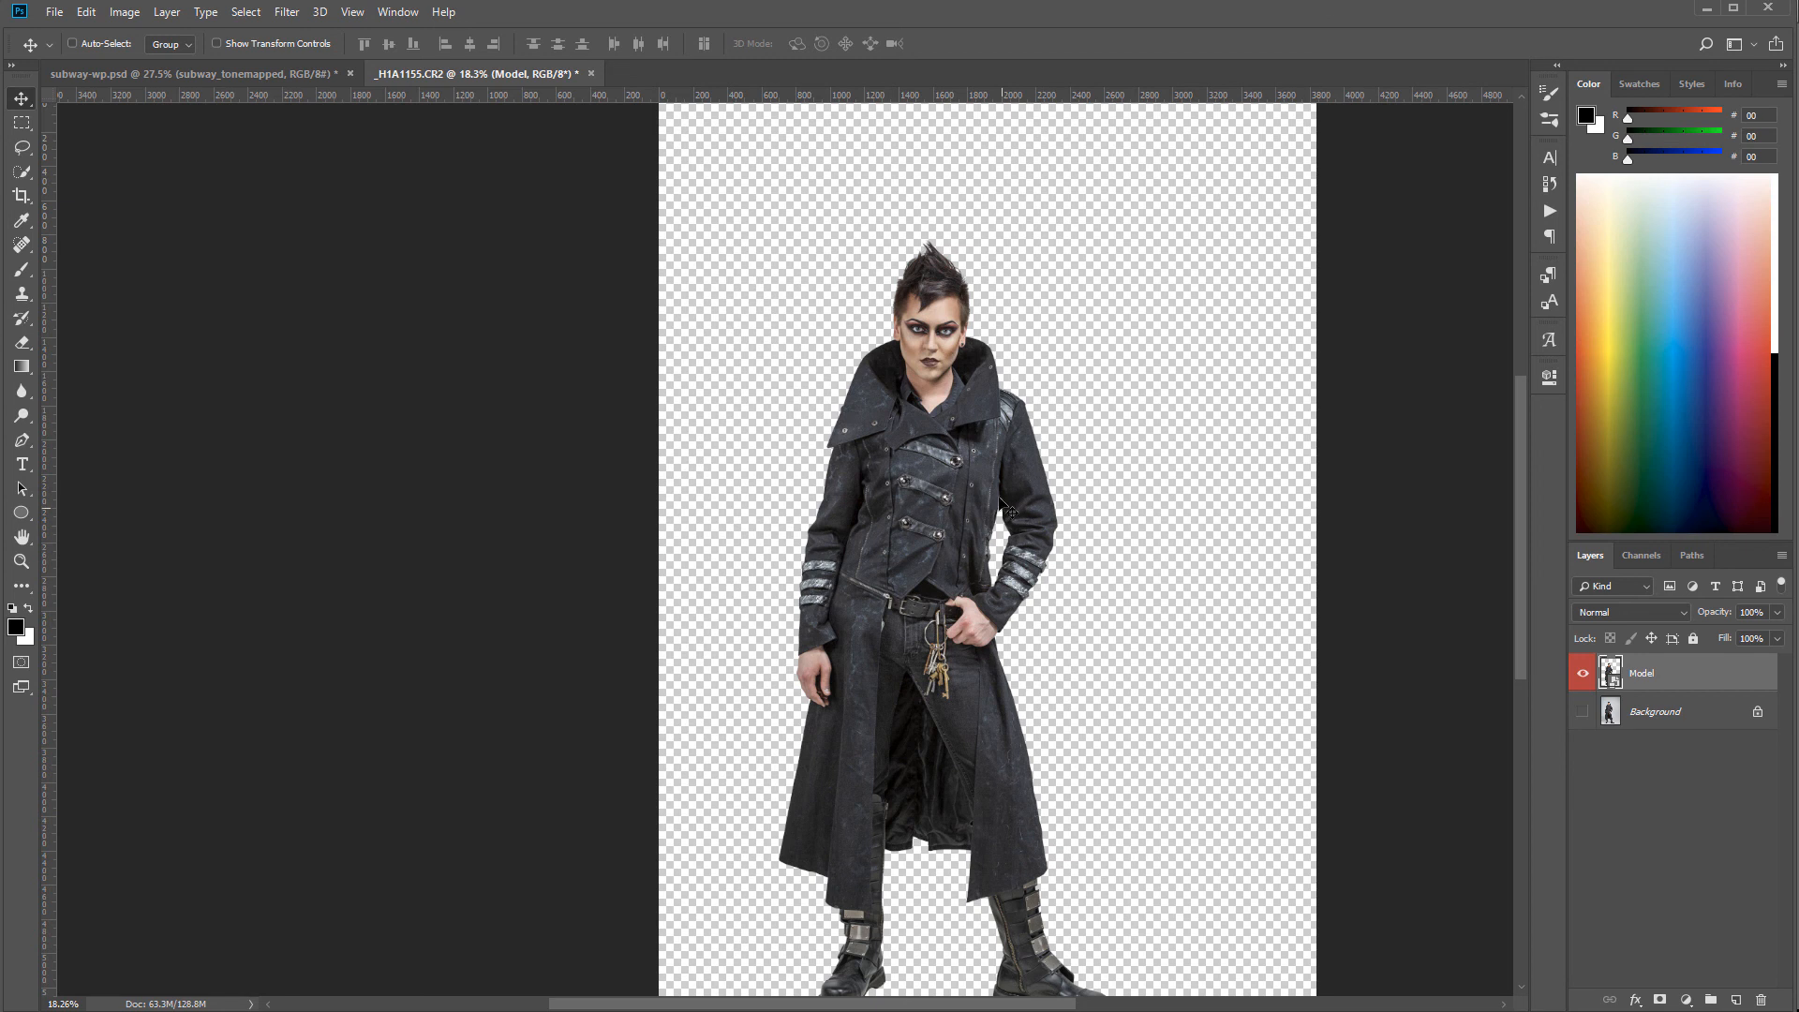
scroll(976, 471, down, 1)
scroll(979, 487, down, 1)
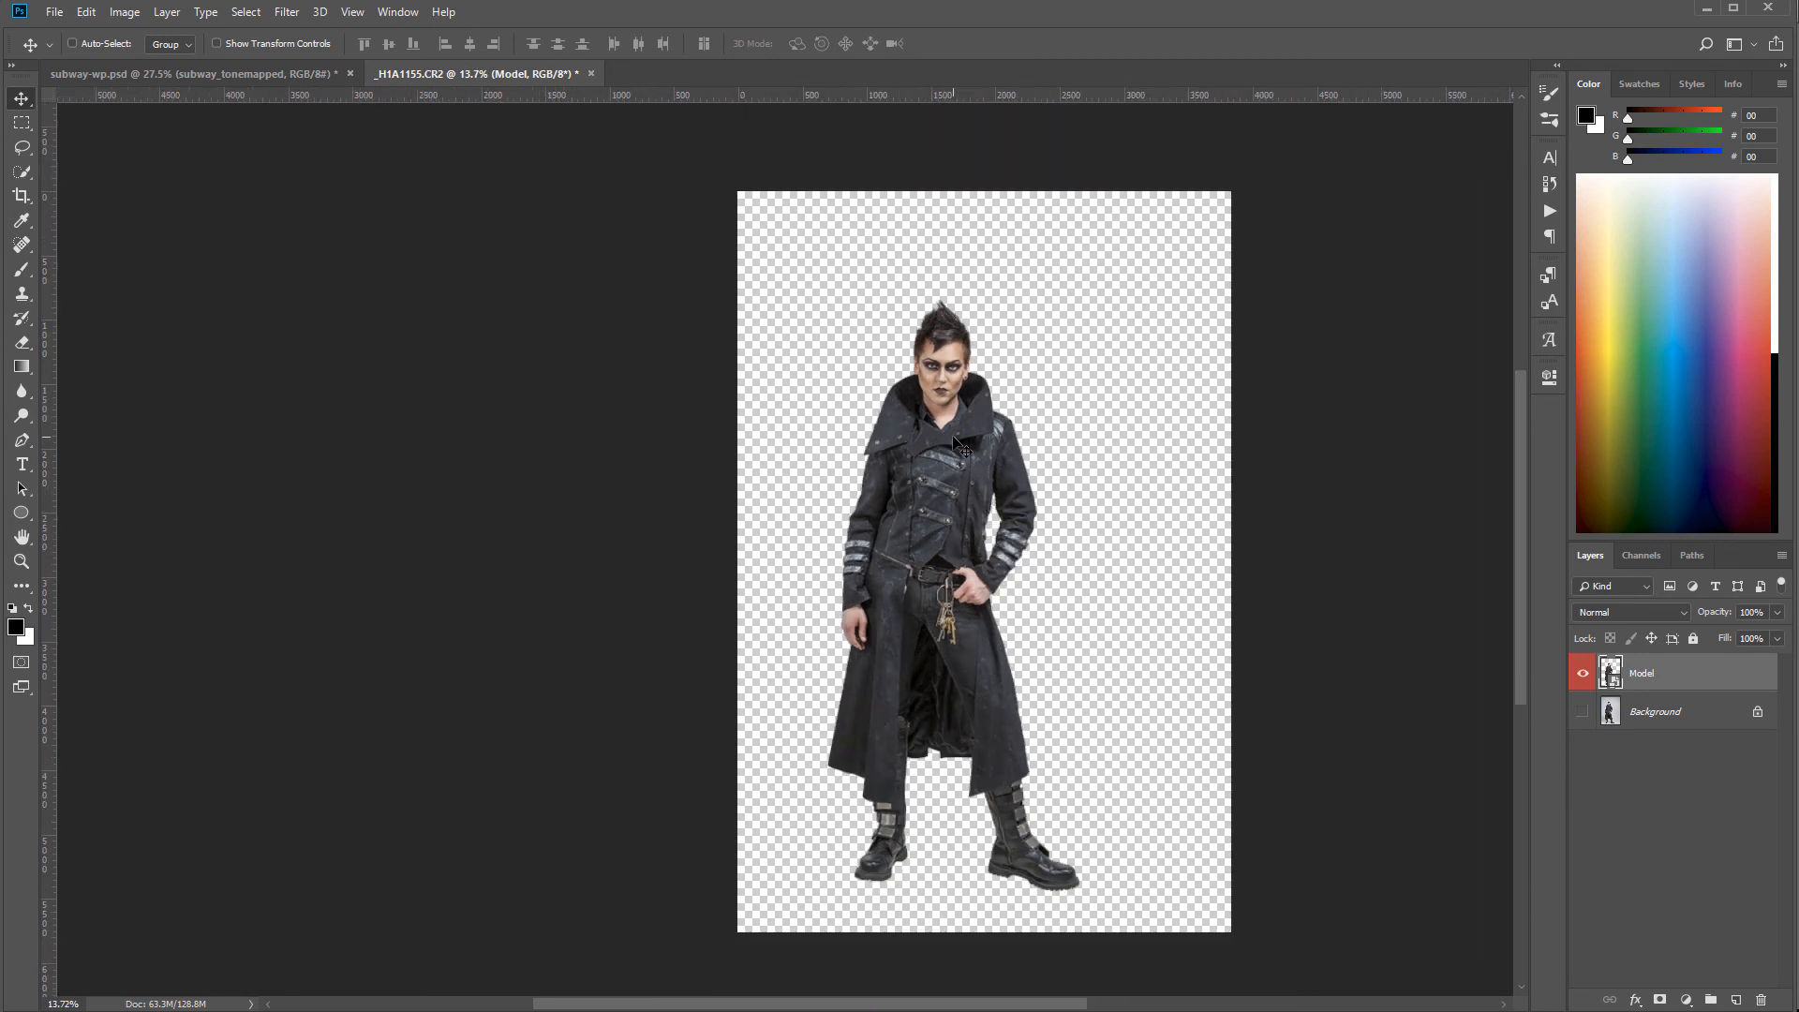
scroll(961, 450, up, 2)
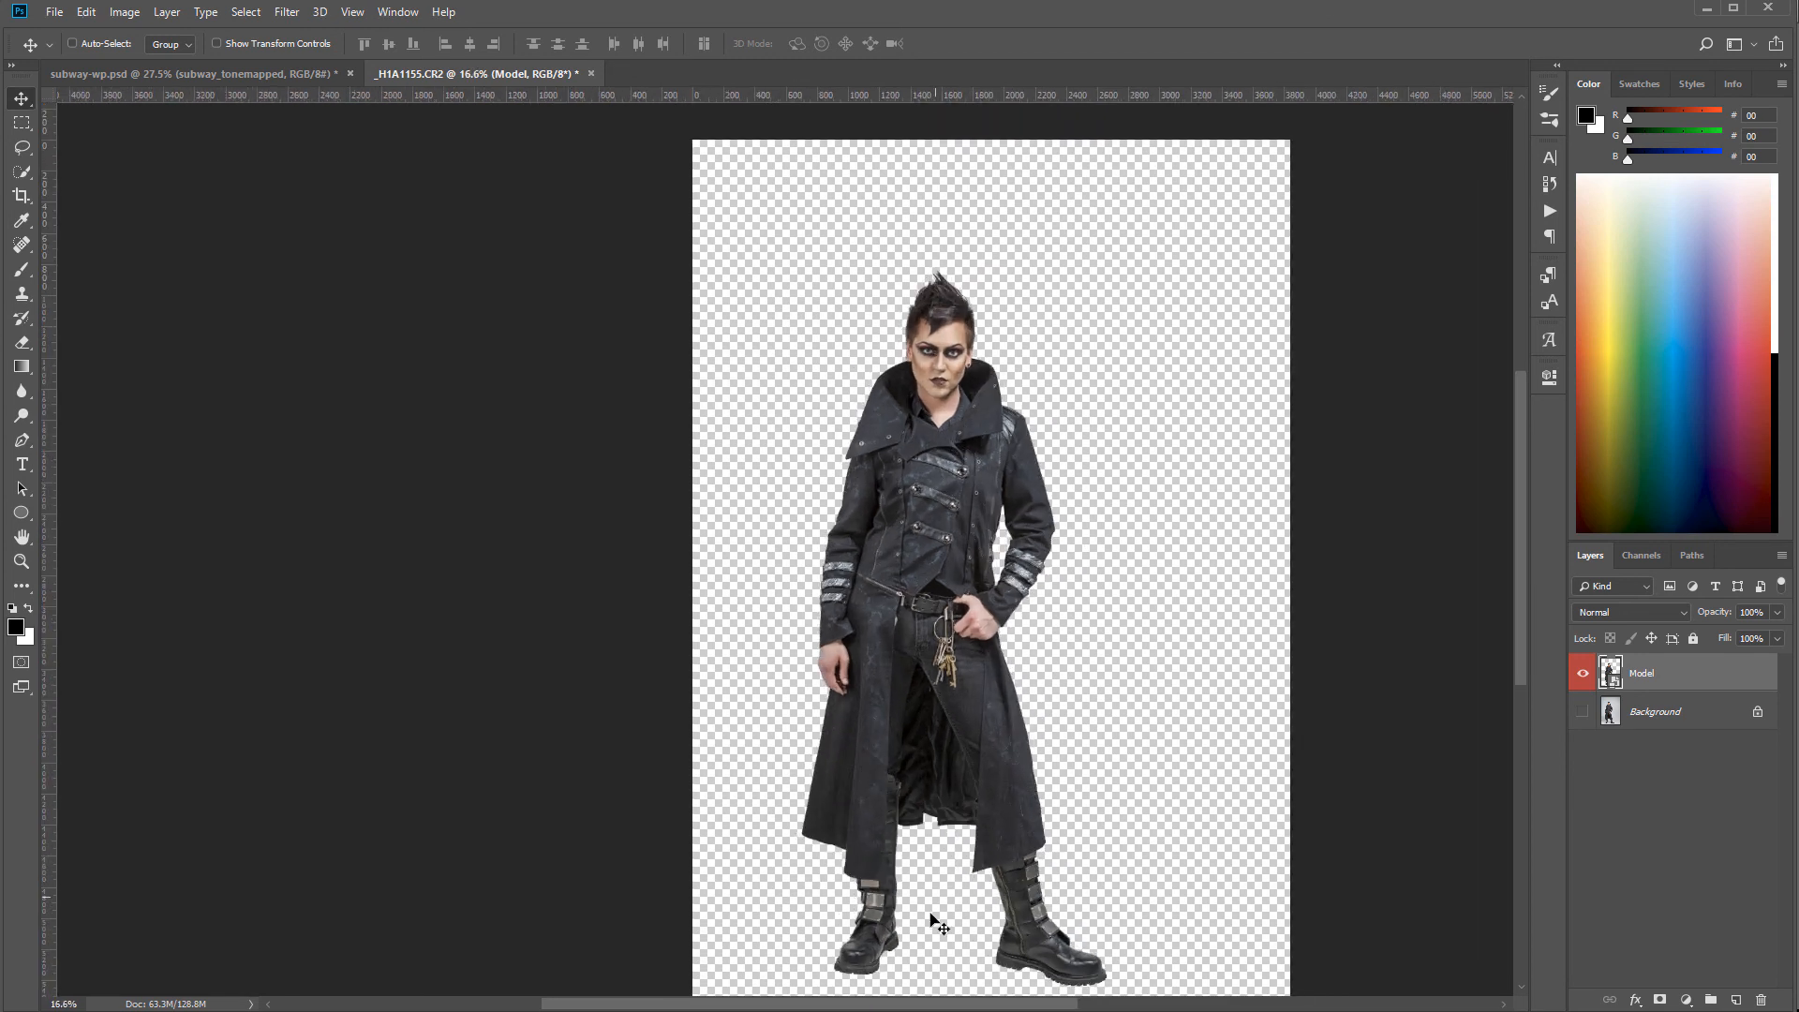